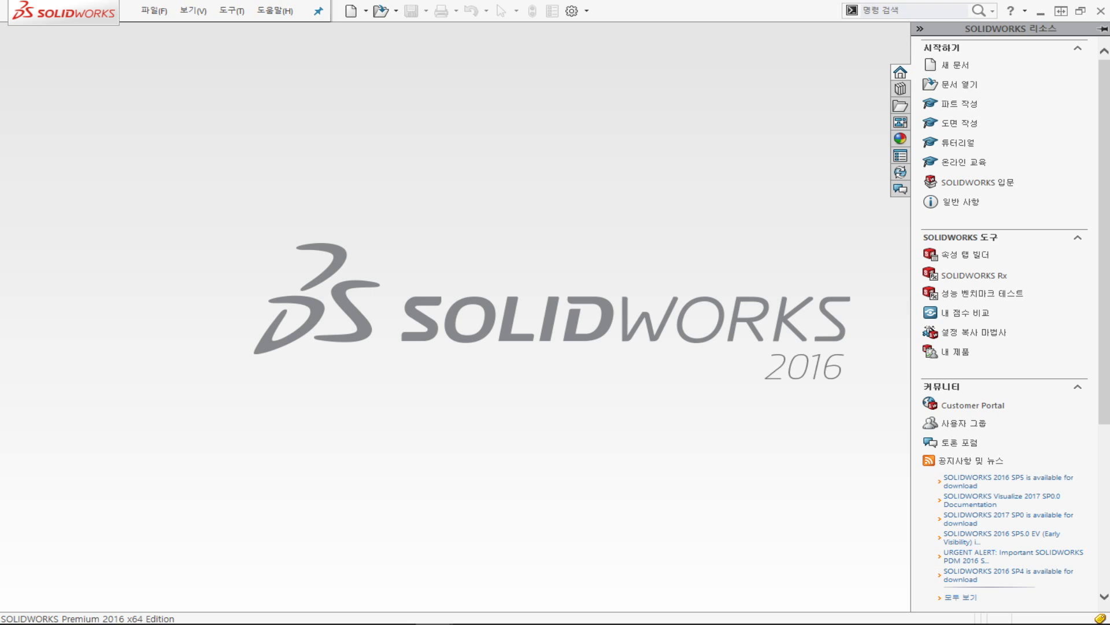
Step: Create a new blank Part document, opening 파트1
left_click(351, 11)
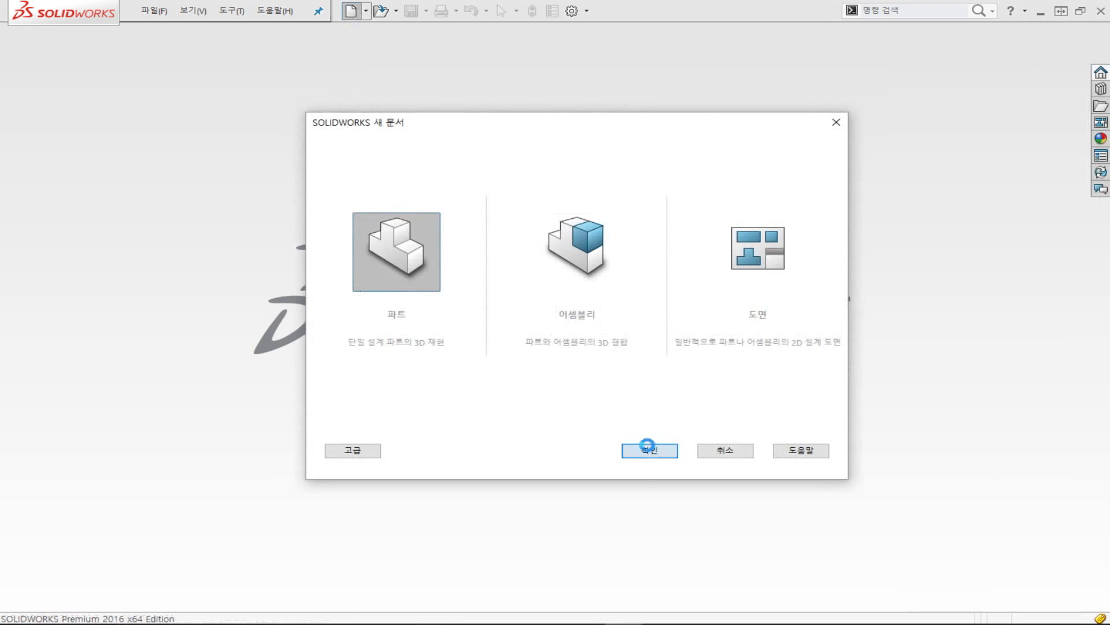
key("Return")
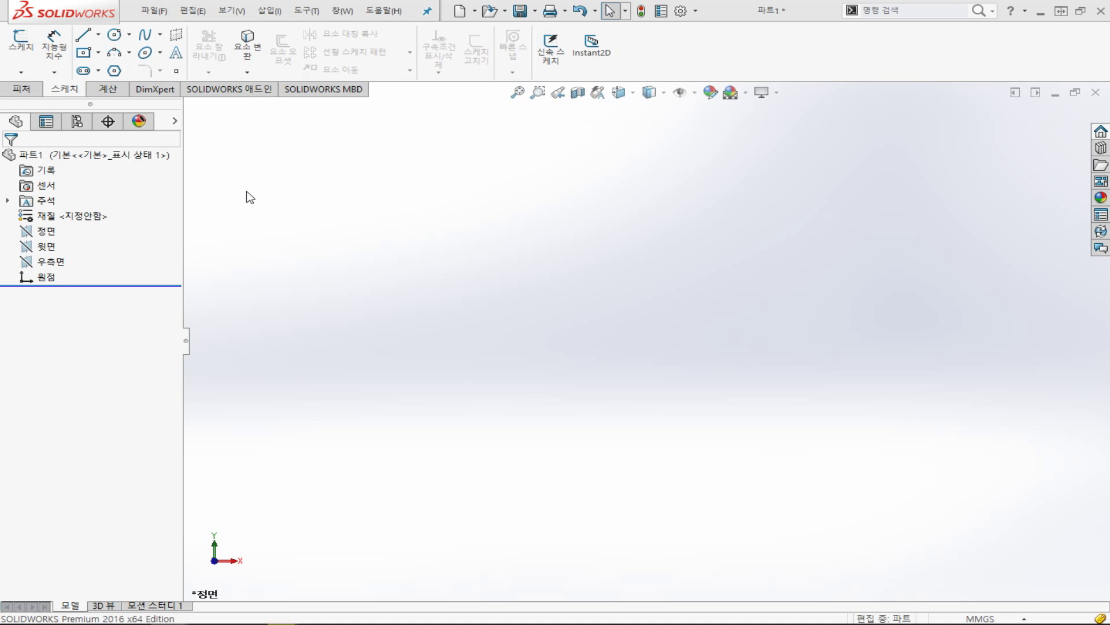
Step: Start a sketch on the Front Plane and draw the first line upward from the lower centre
left_click(49, 237)
left_click(34, 47)
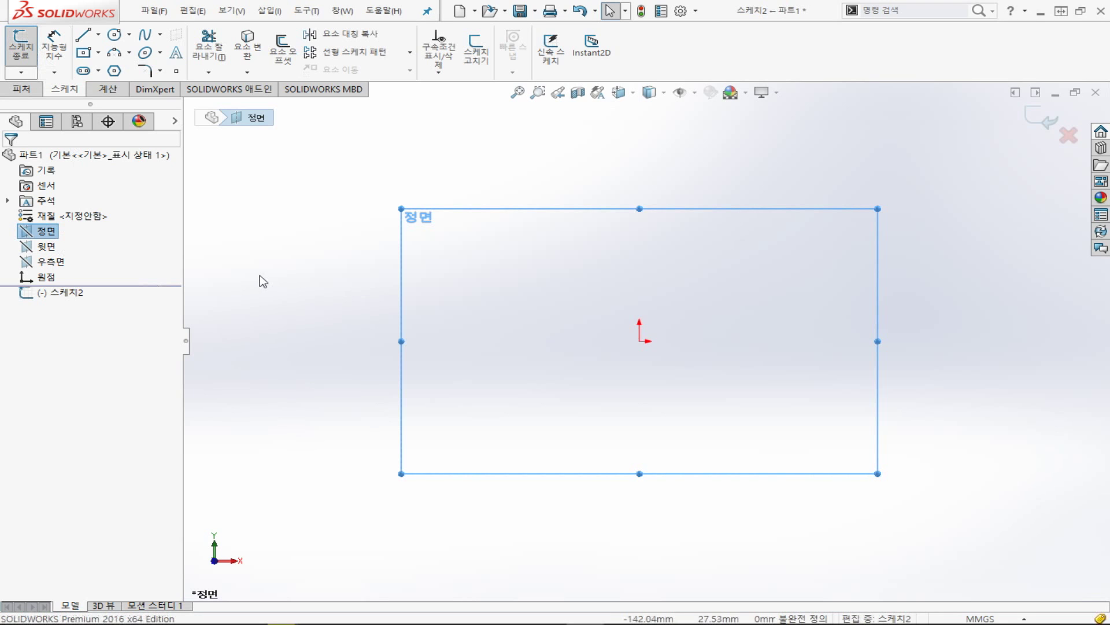
left_click(86, 36)
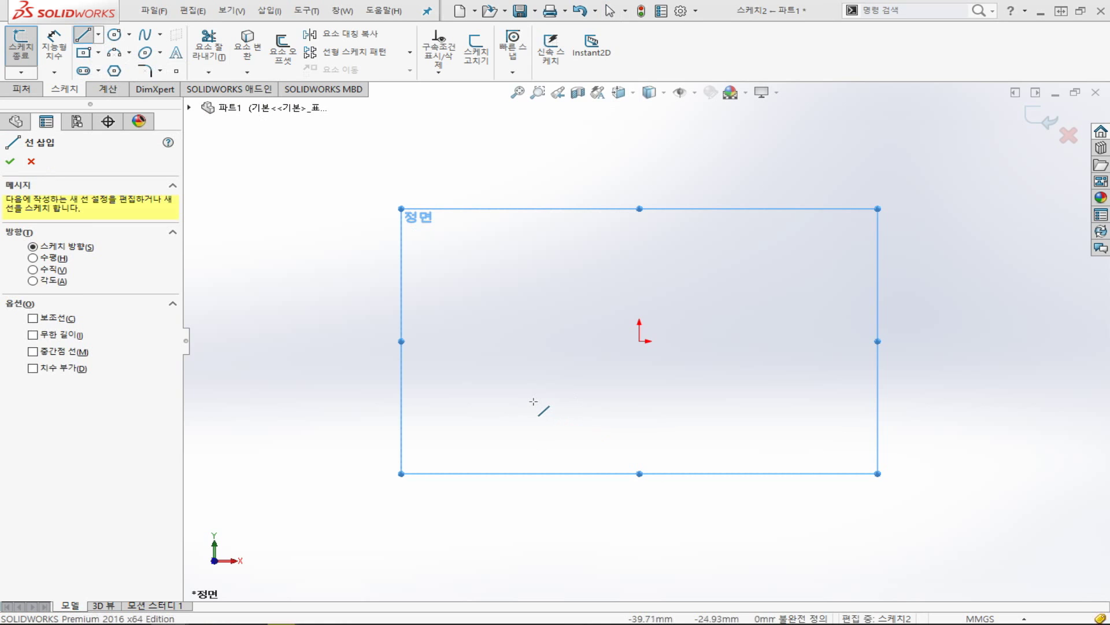
left_click(533, 402)
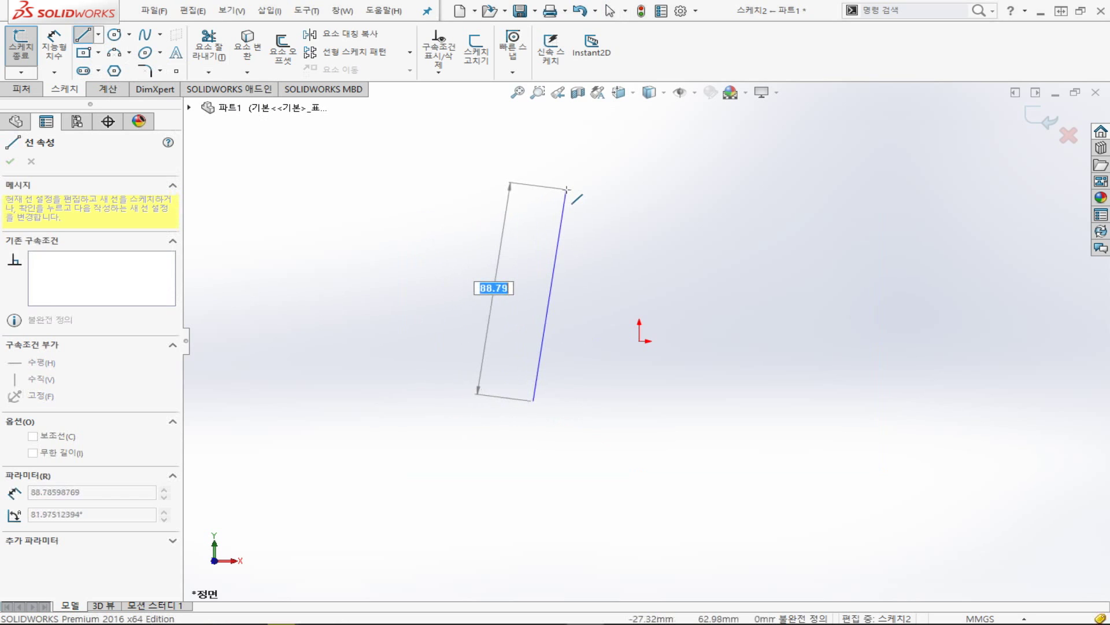
left_click(567, 190)
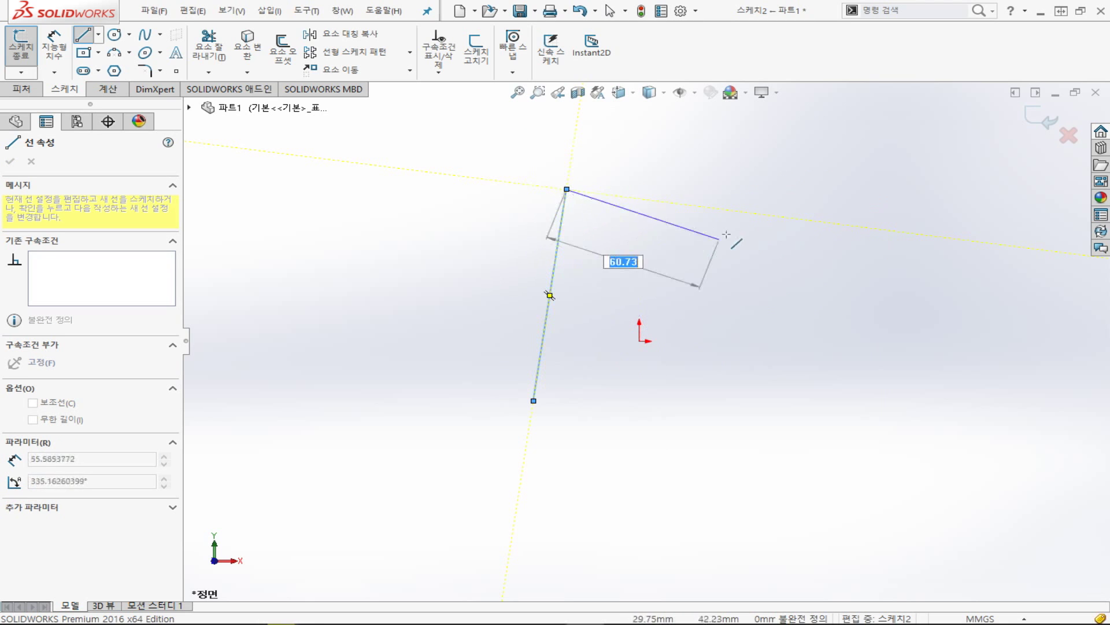
Step: Continue the connected line chain back and forth, crossing lines into a star-like outline
left_click(820, 341)
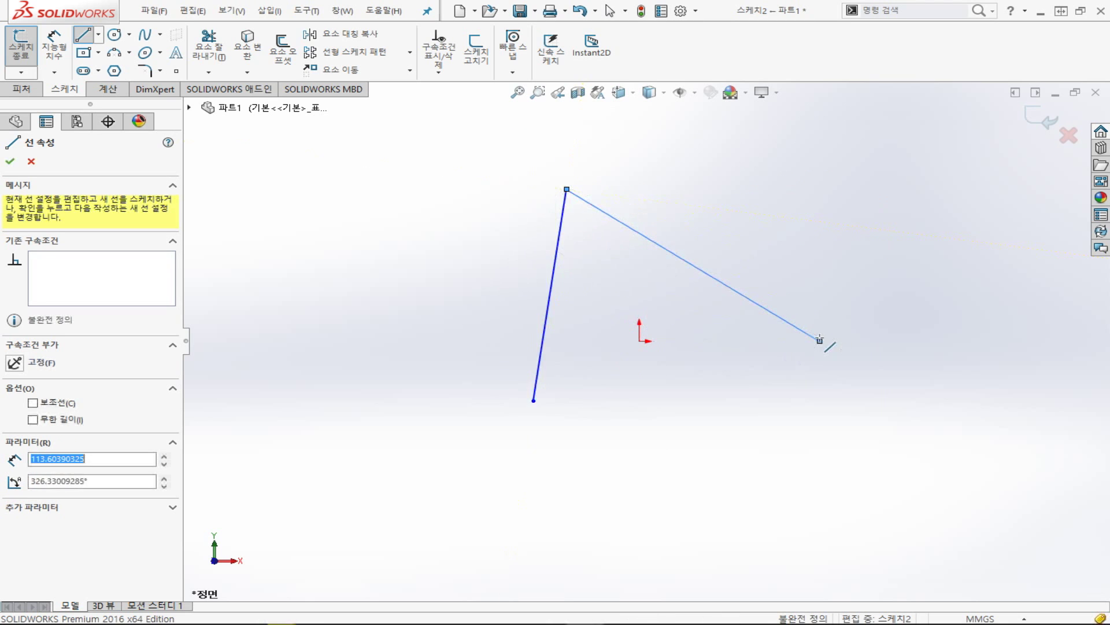
left_click(369, 318)
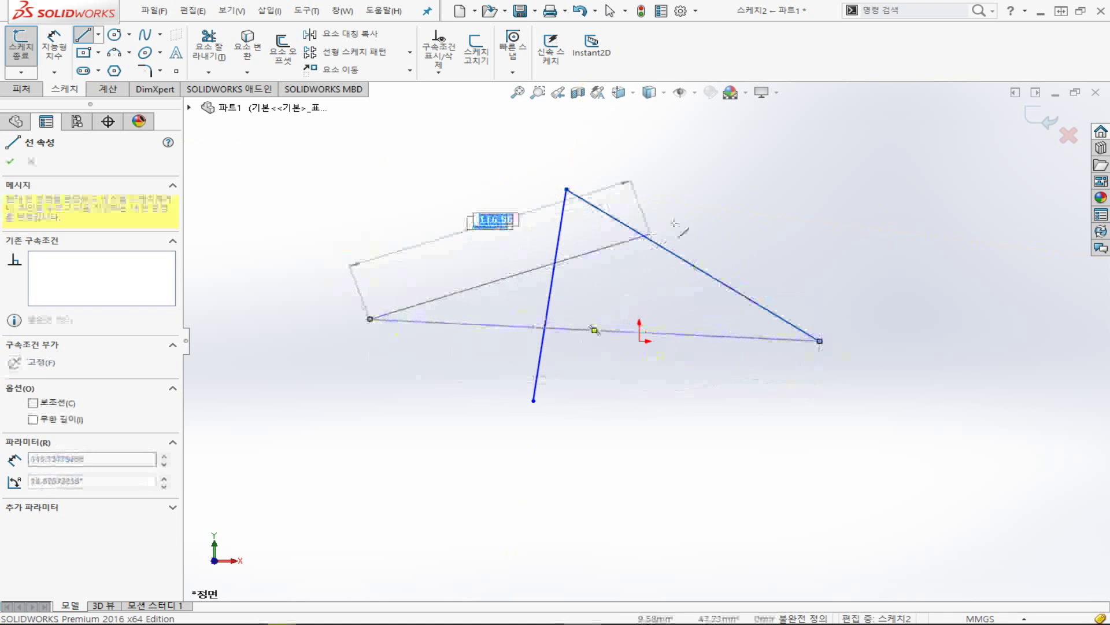
left_click(803, 165)
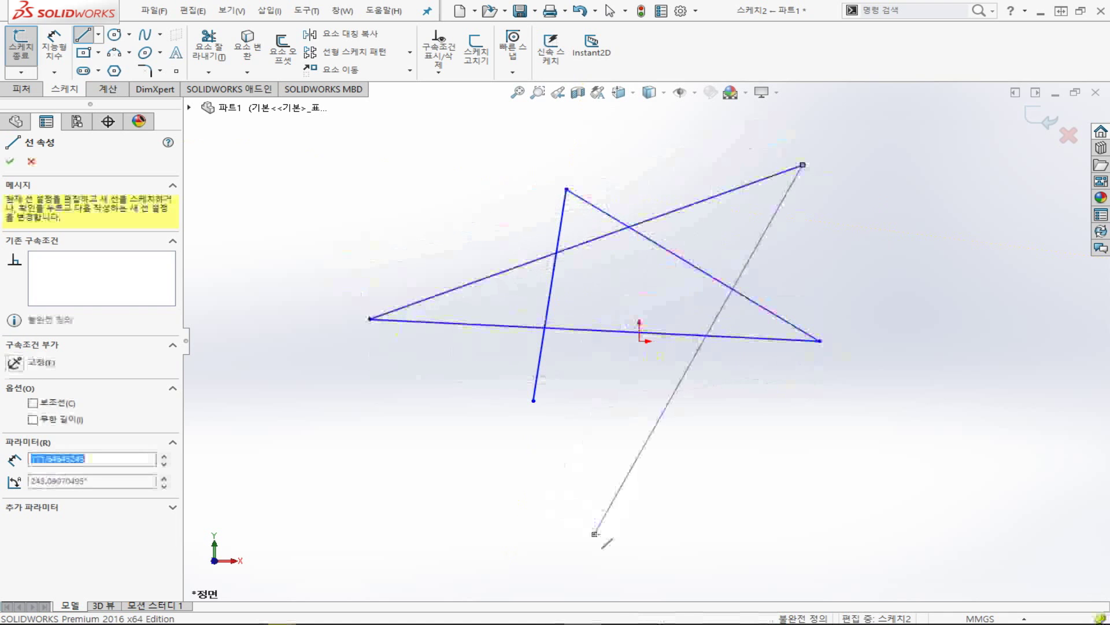
left_click(594, 533)
left_click(448, 405)
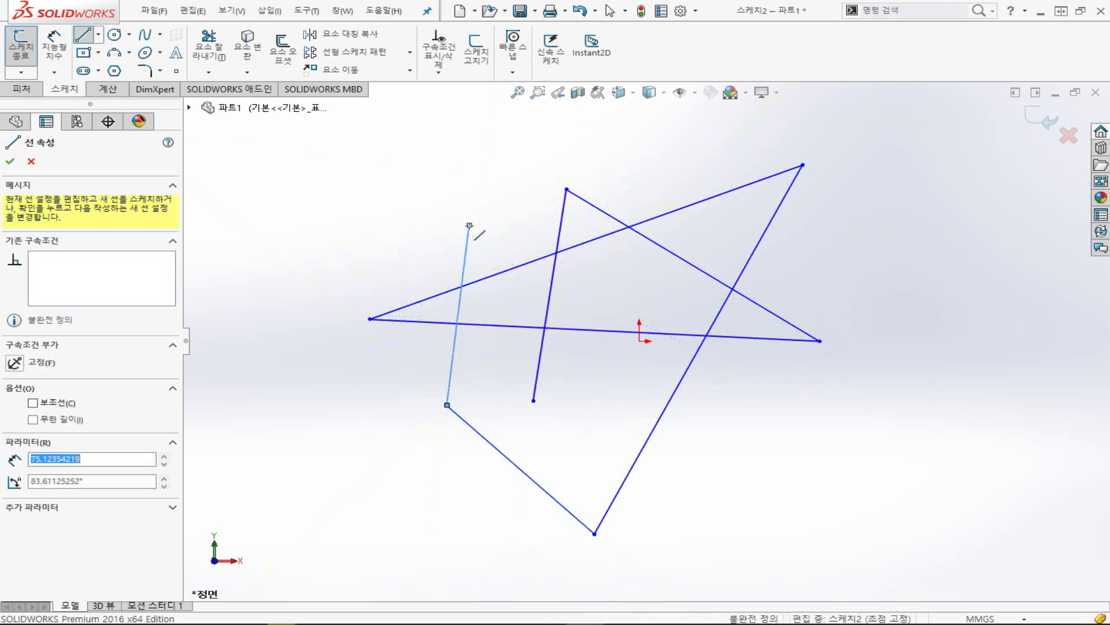
left_click(825, 261)
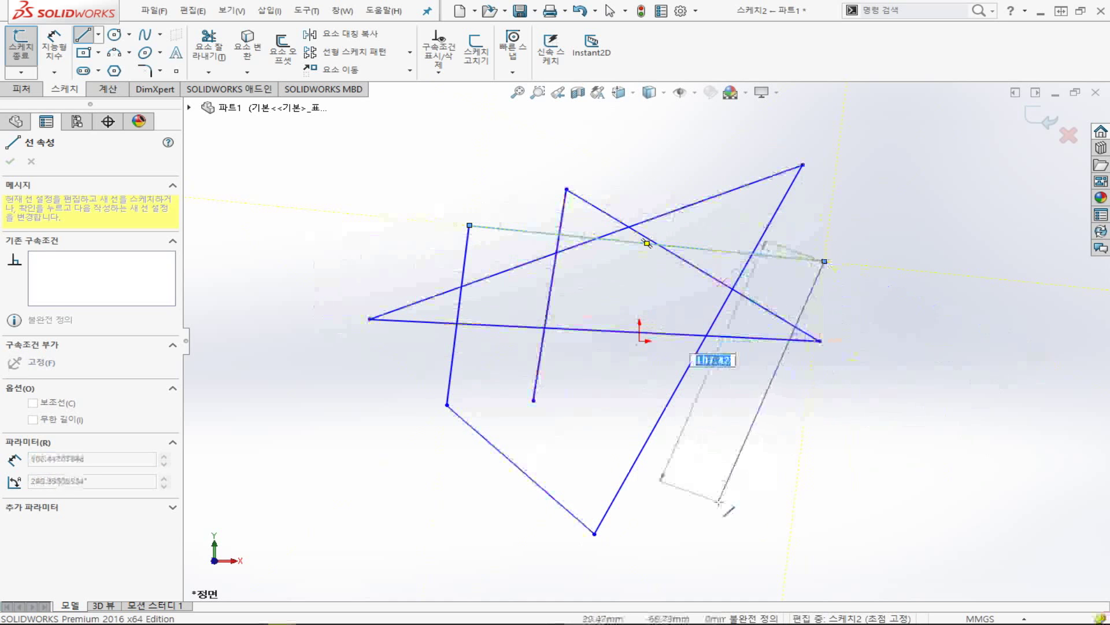
key("Escape")
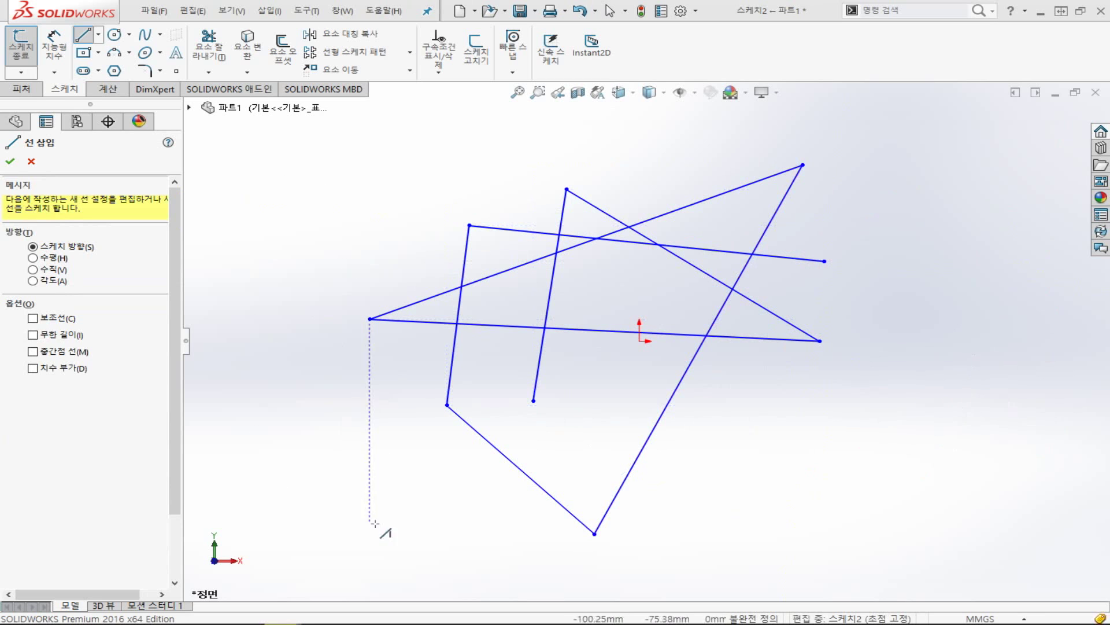
Step: Draw a long diagonal line from the lower right to the top, discarding a stray line
left_click(795, 503)
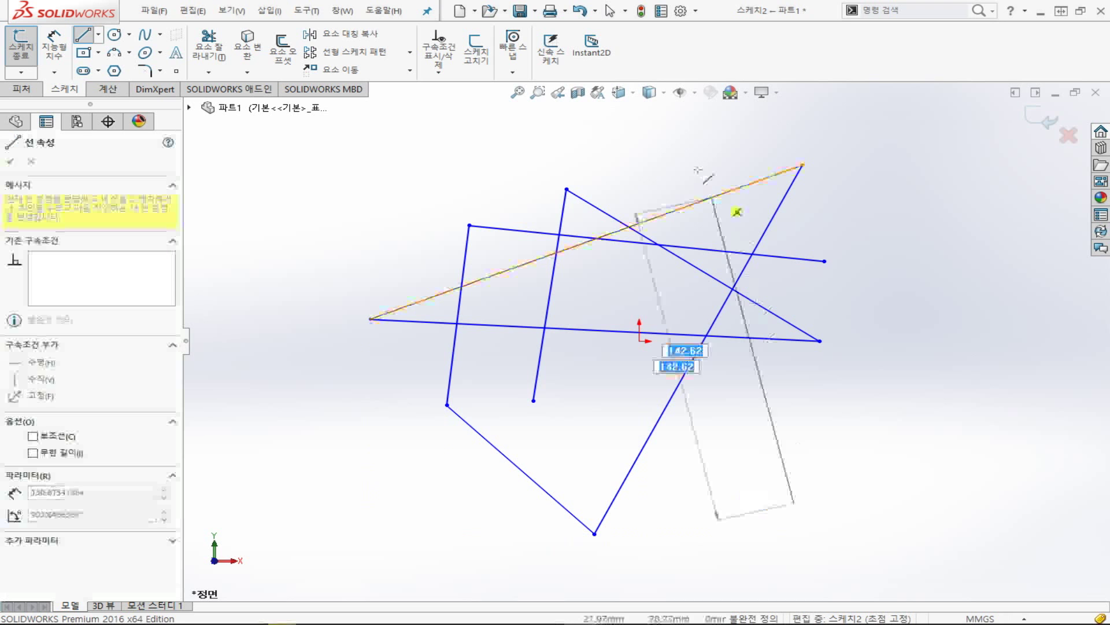
left_click(660, 140)
key("Escape")
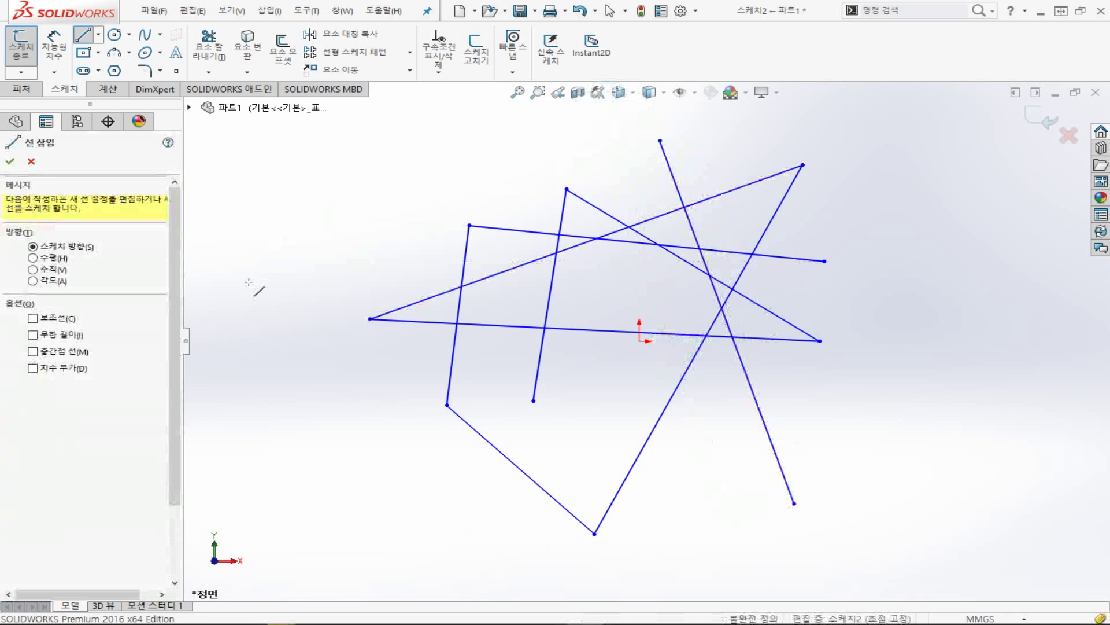
left_click(249, 282)
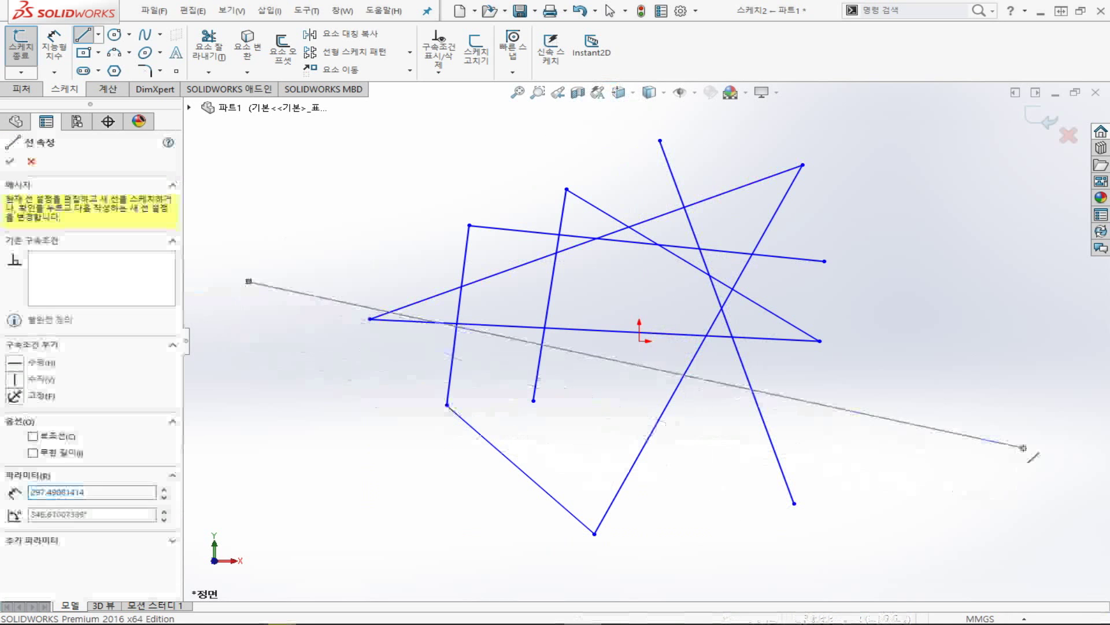
key("Escape")
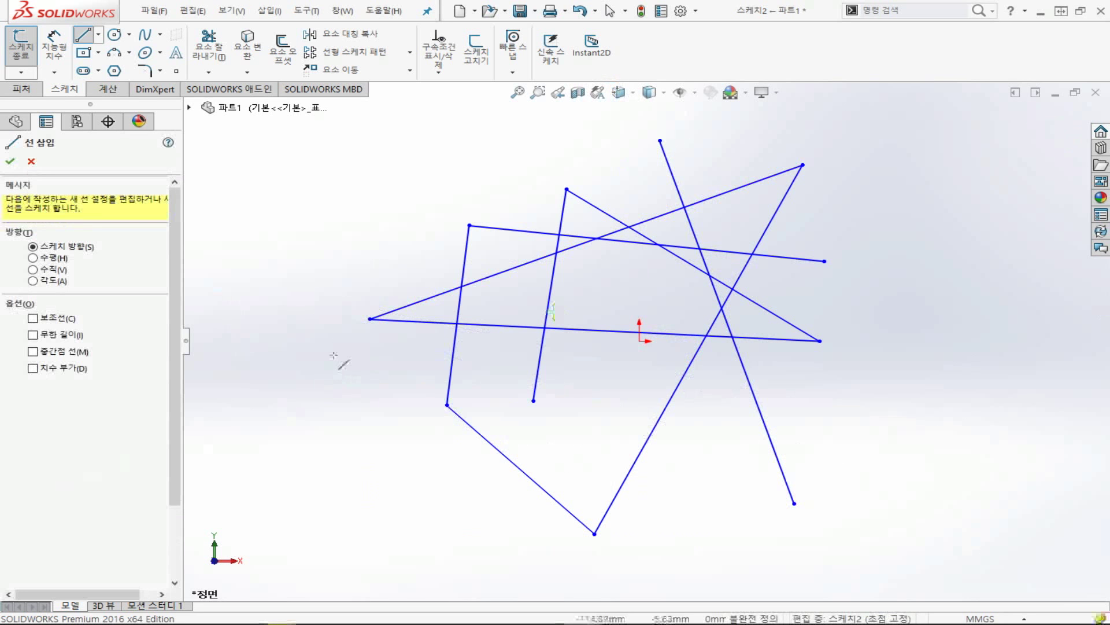
Step: Draw an open three-segment chain: two slanted lines joined by a long horizontal line
left_click(479, 165)
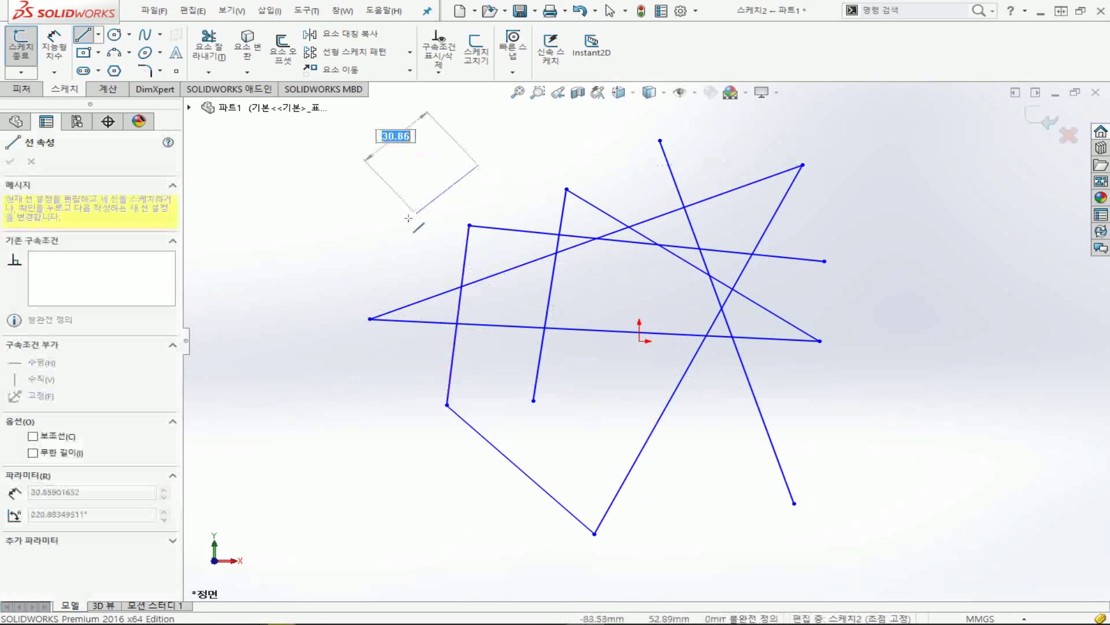
left_click(304, 307)
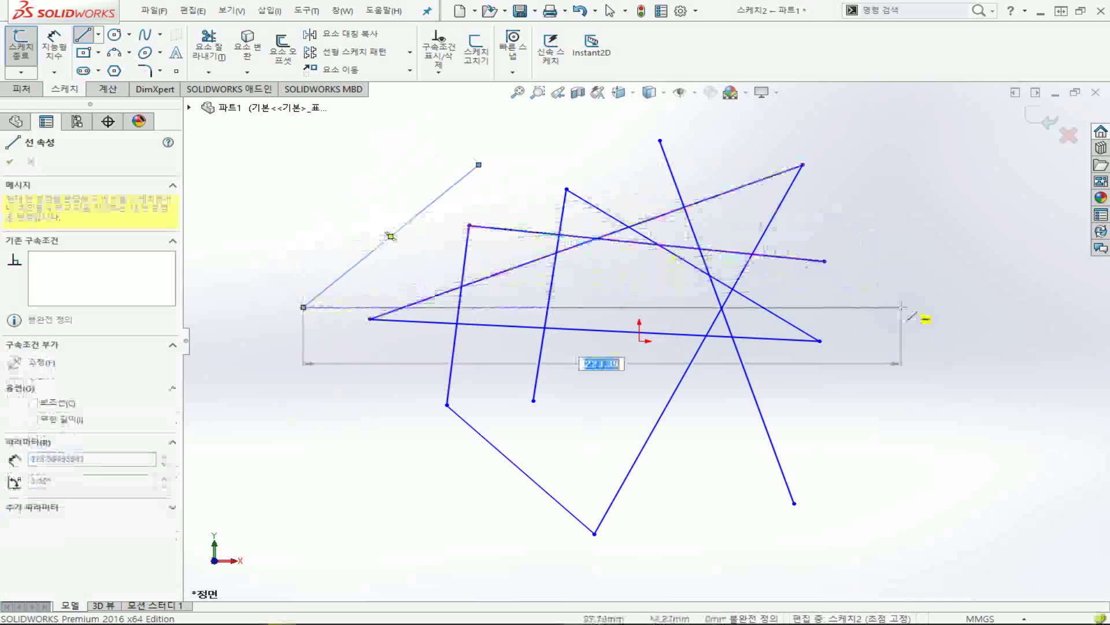
left_click(902, 307)
left_click(584, 165)
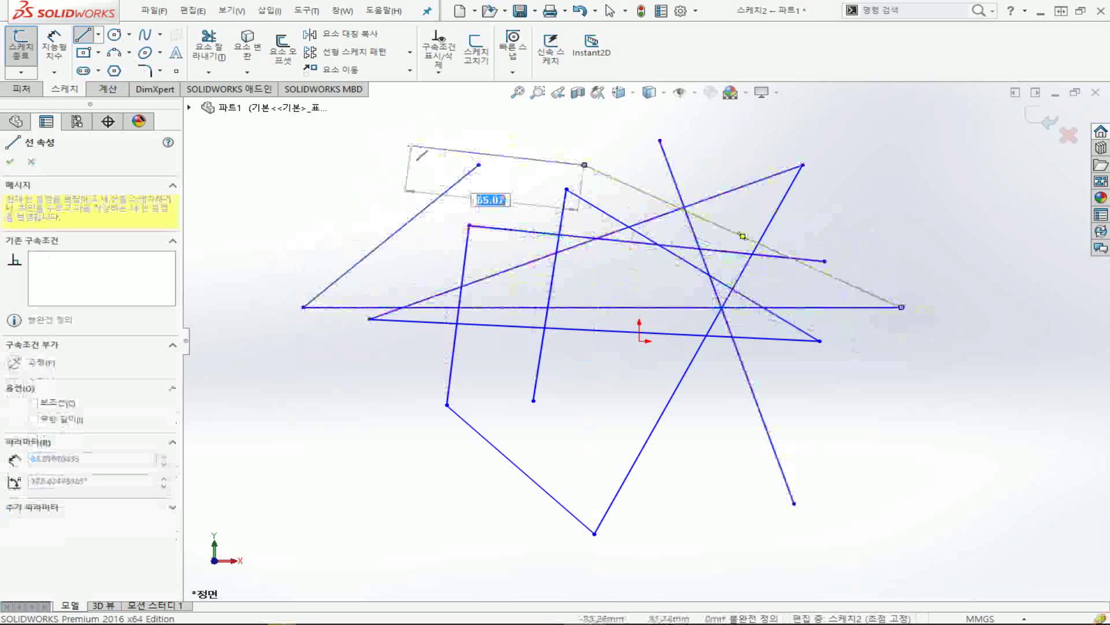
key("Escape")
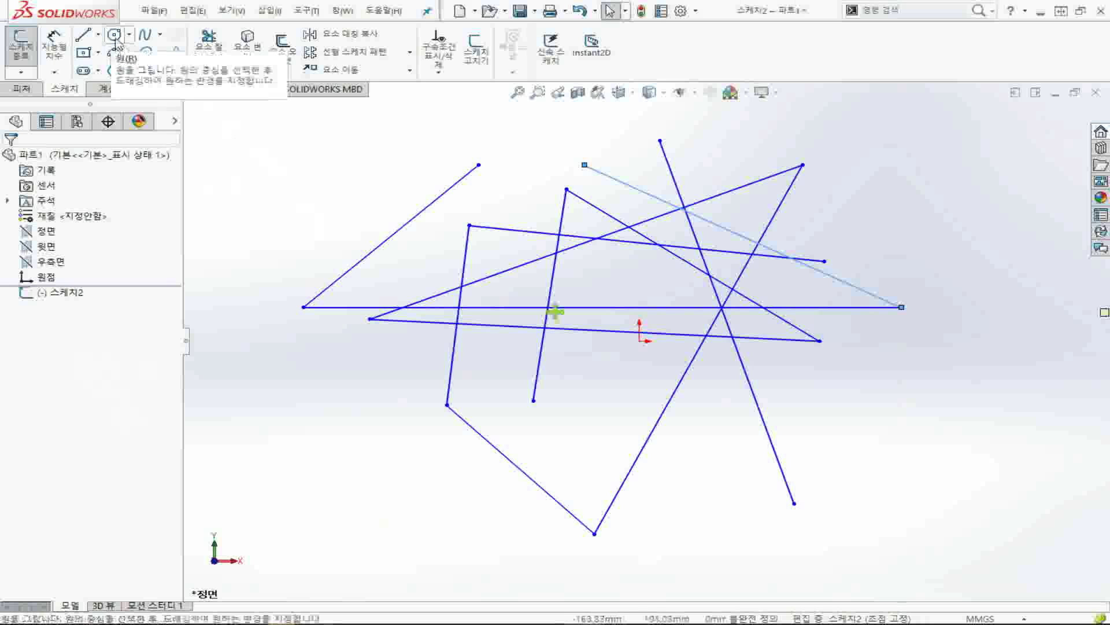
Step: Draw a large circle centred below the origin, enclosing most of the lines
left_click(115, 38)
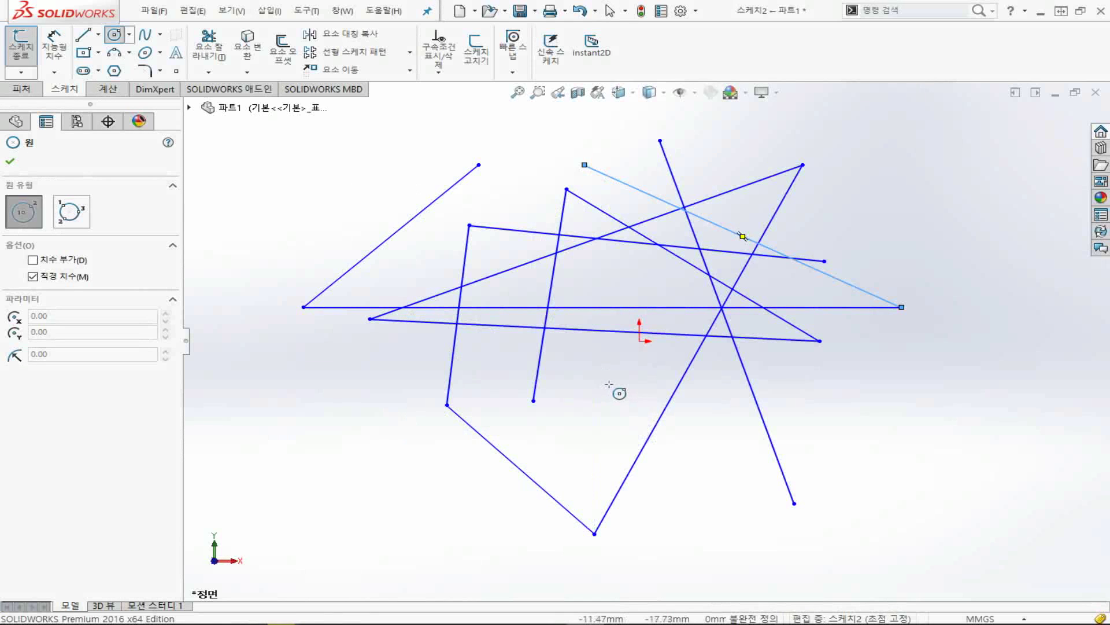
left_click(609, 384)
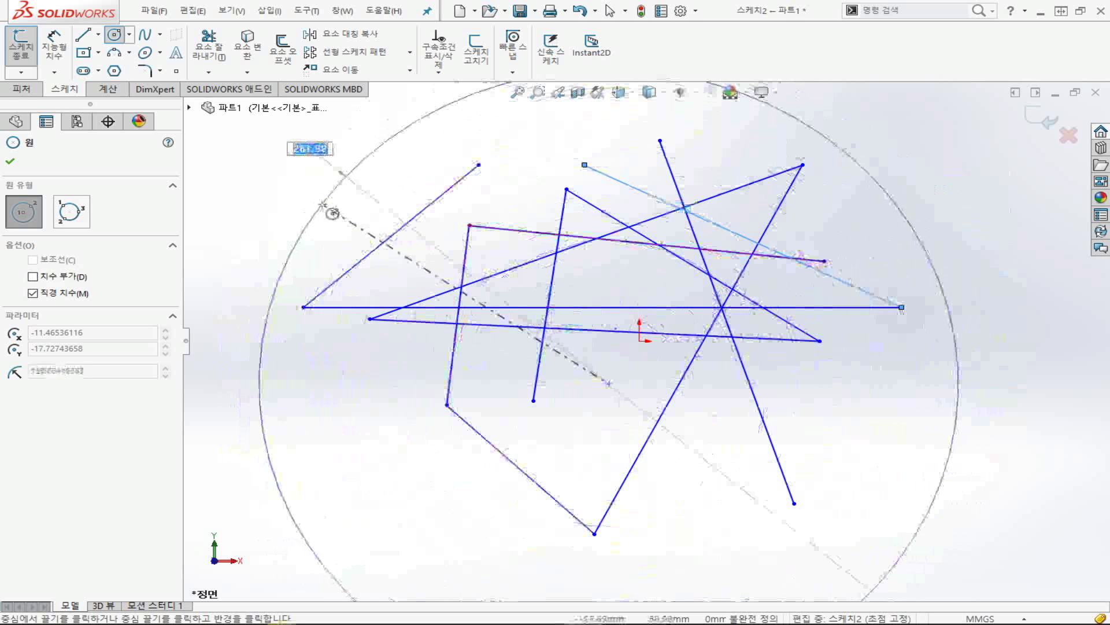
left_click(322, 205)
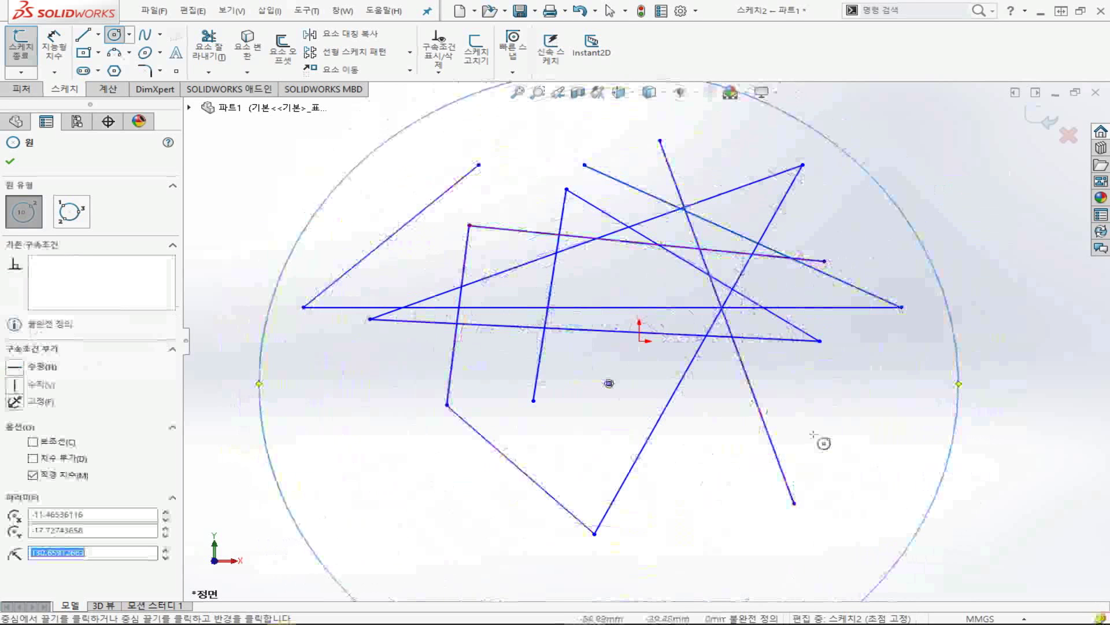
key("Escape")
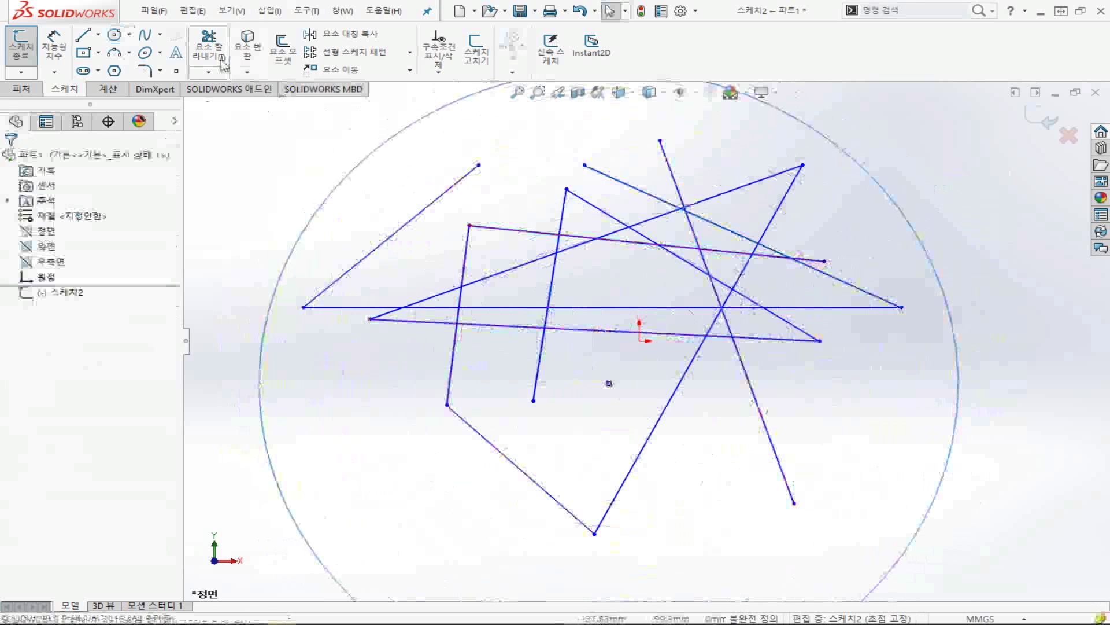
Step: Draw three more circles: a small lower-left one, an upper-right one and a lower-middle one
left_click(116, 35)
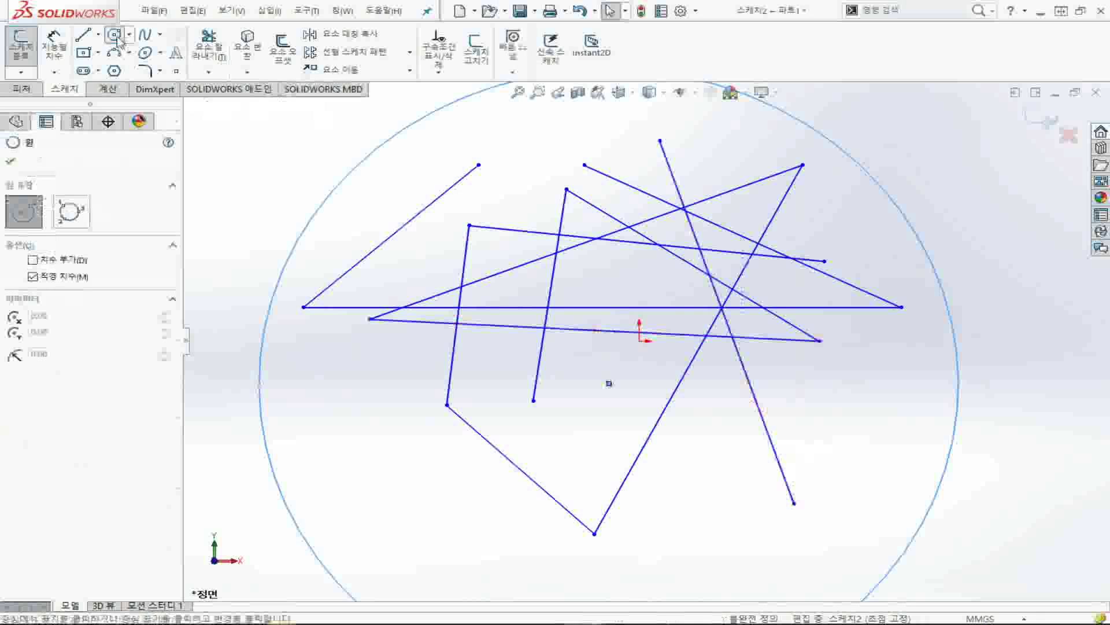
left_click(361, 486)
left_click(429, 511)
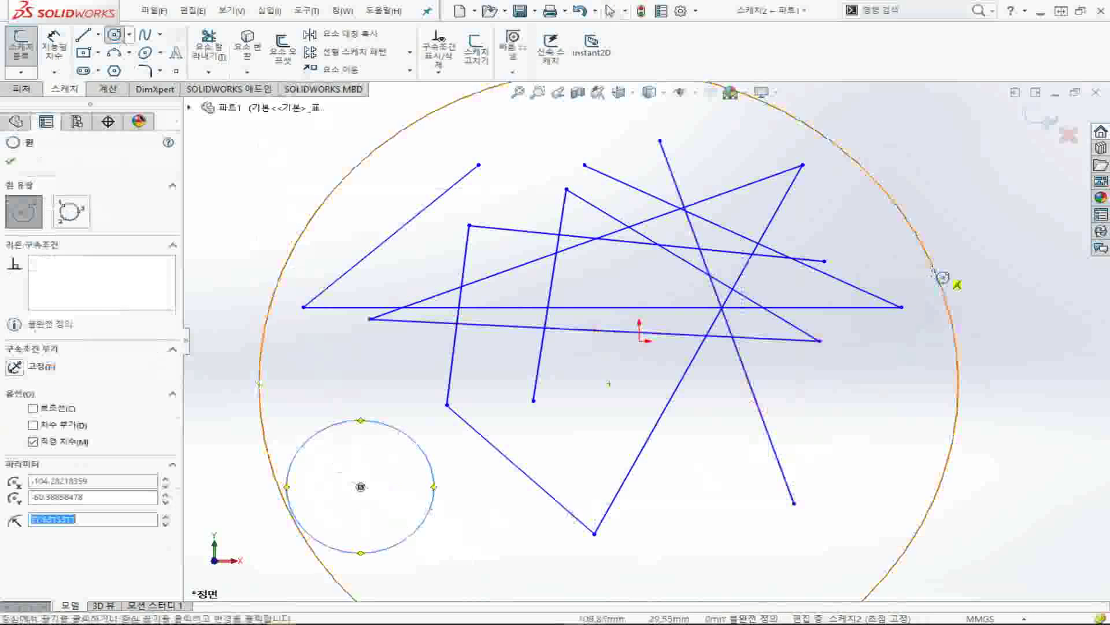
left_click(958, 182)
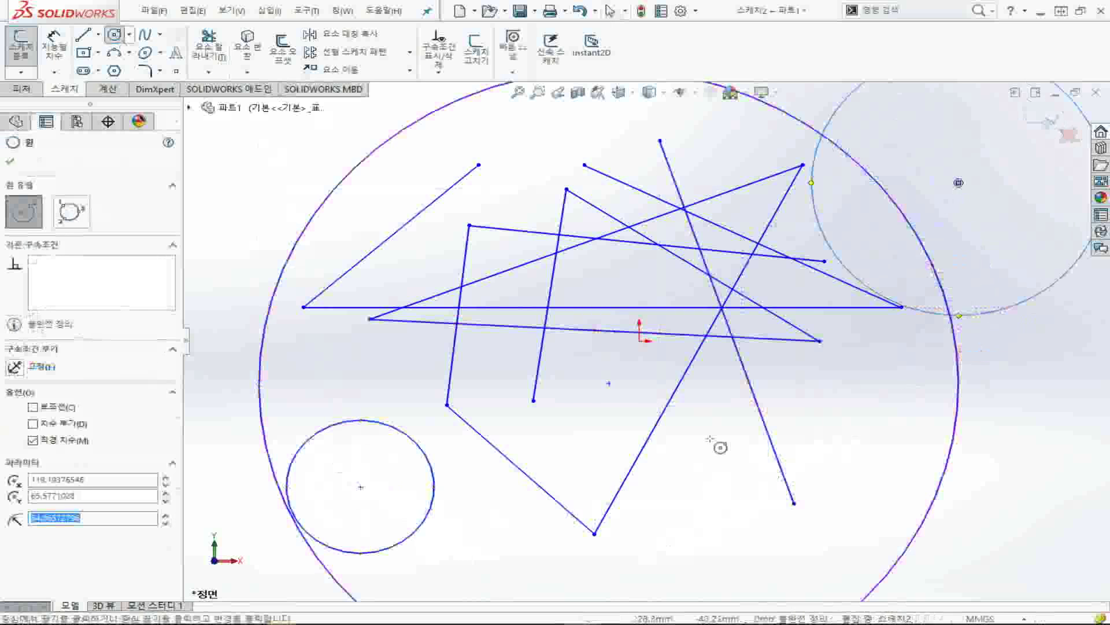
left_click(711, 438)
left_click(877, 484)
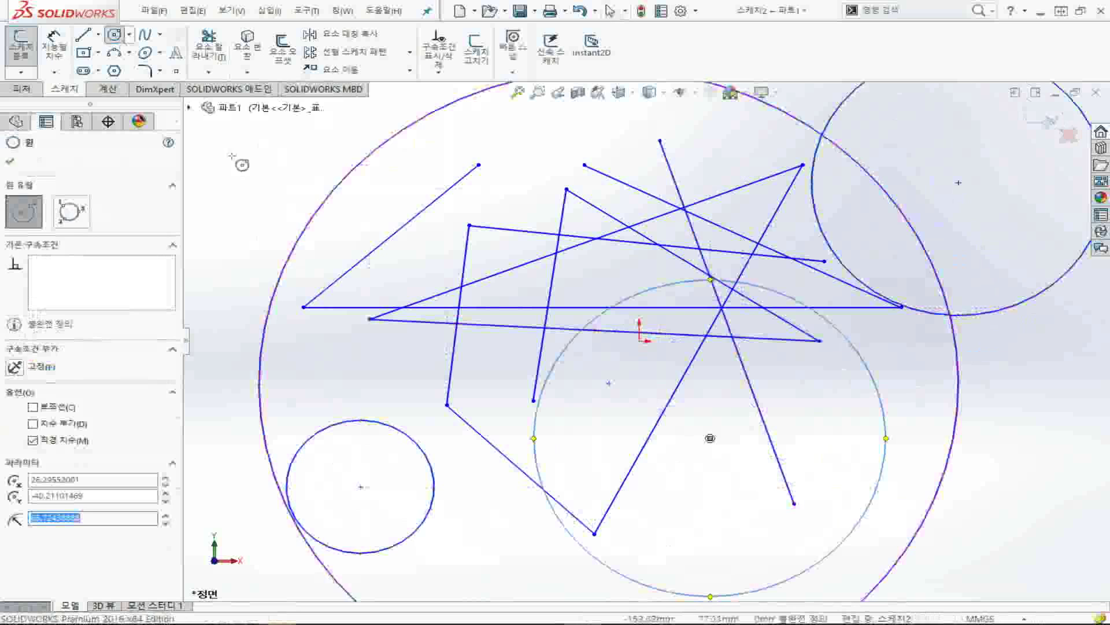
key("Escape")
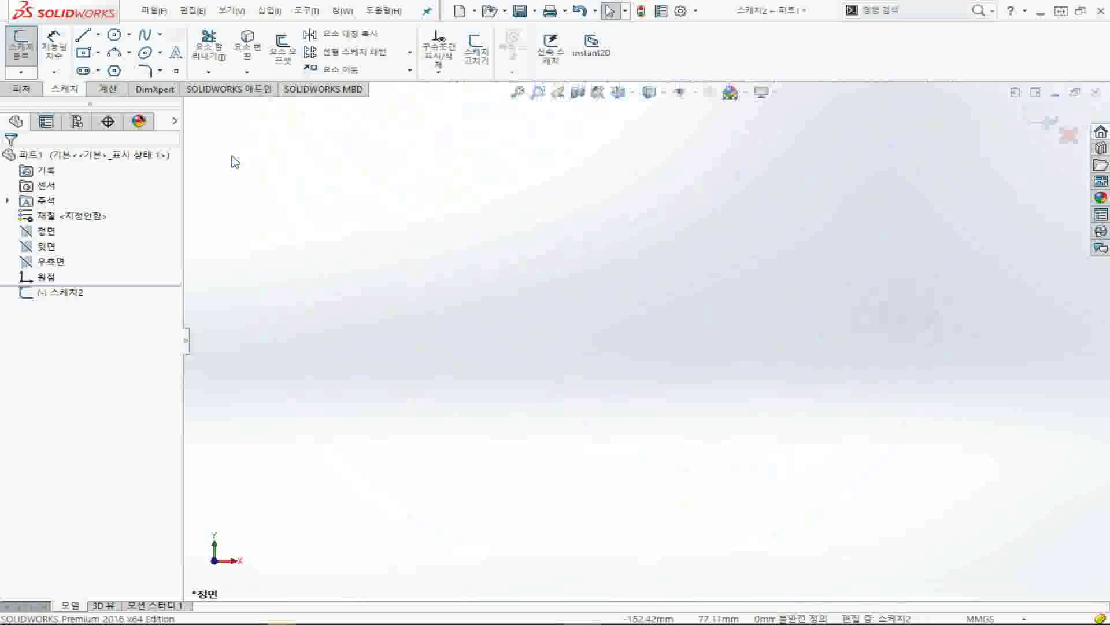
Step: Draw a spline through six points, waving up and down and looping back to the middle
left_click(149, 36)
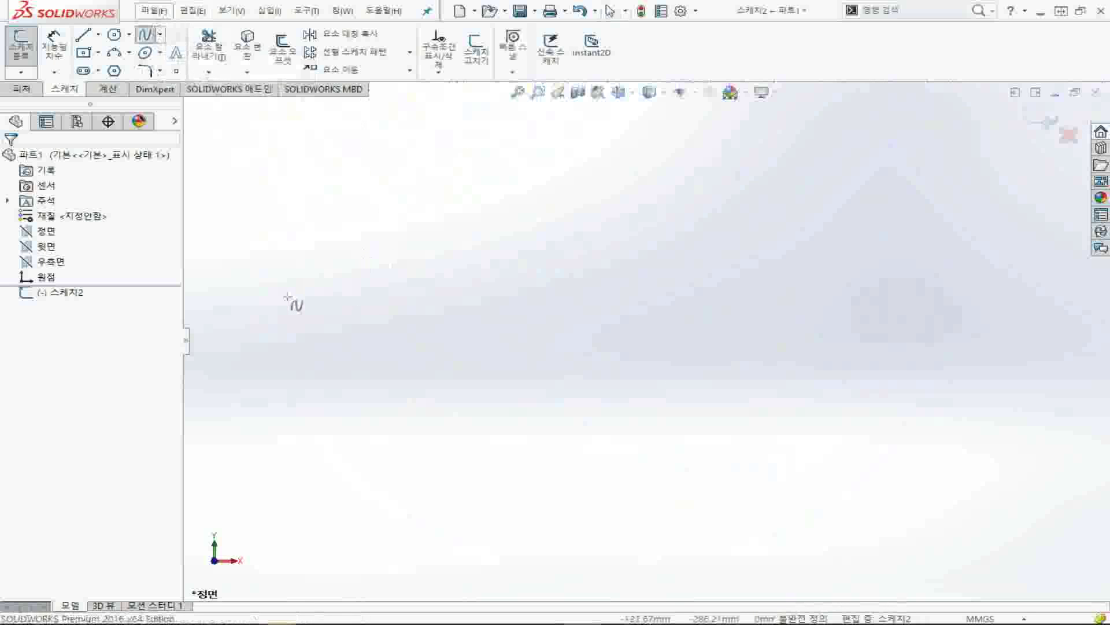
left_click(288, 297)
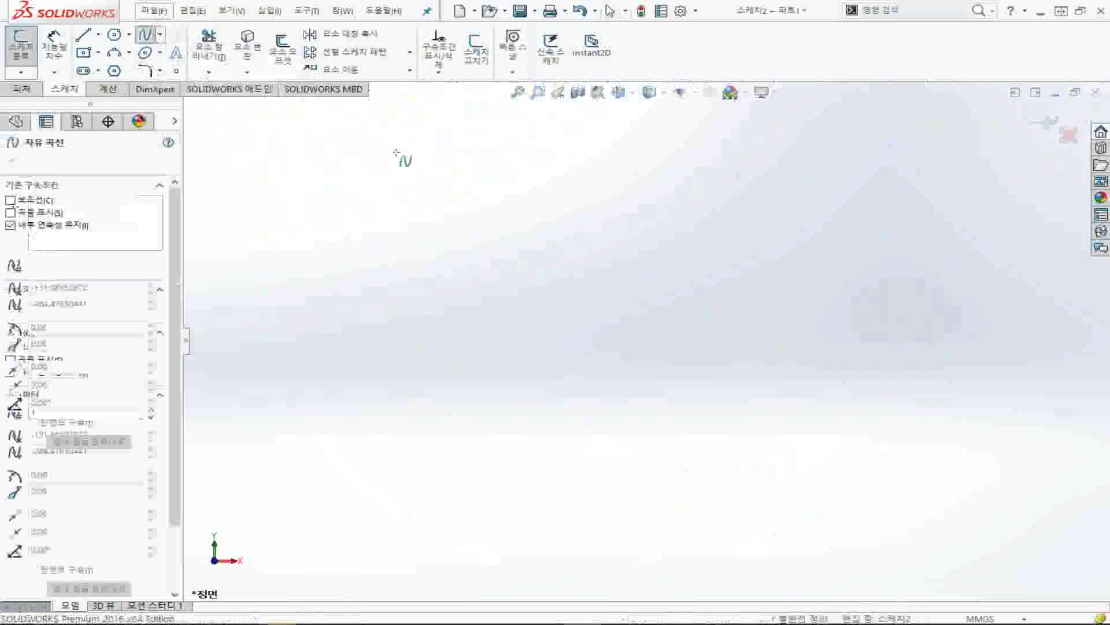
left_click(413, 141)
left_click(548, 412)
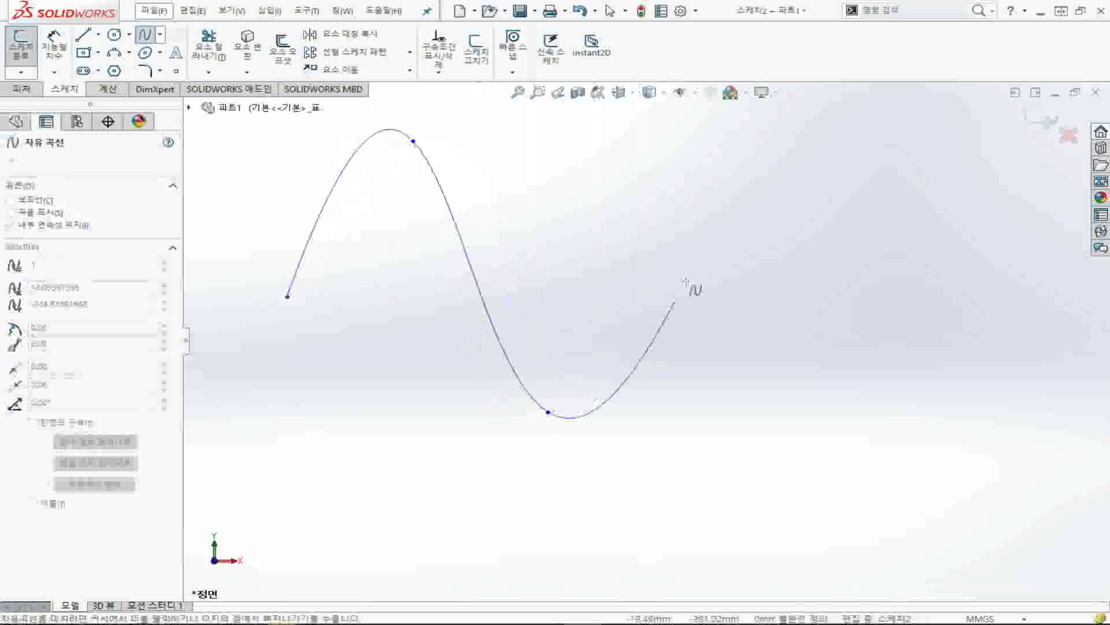
left_click(723, 172)
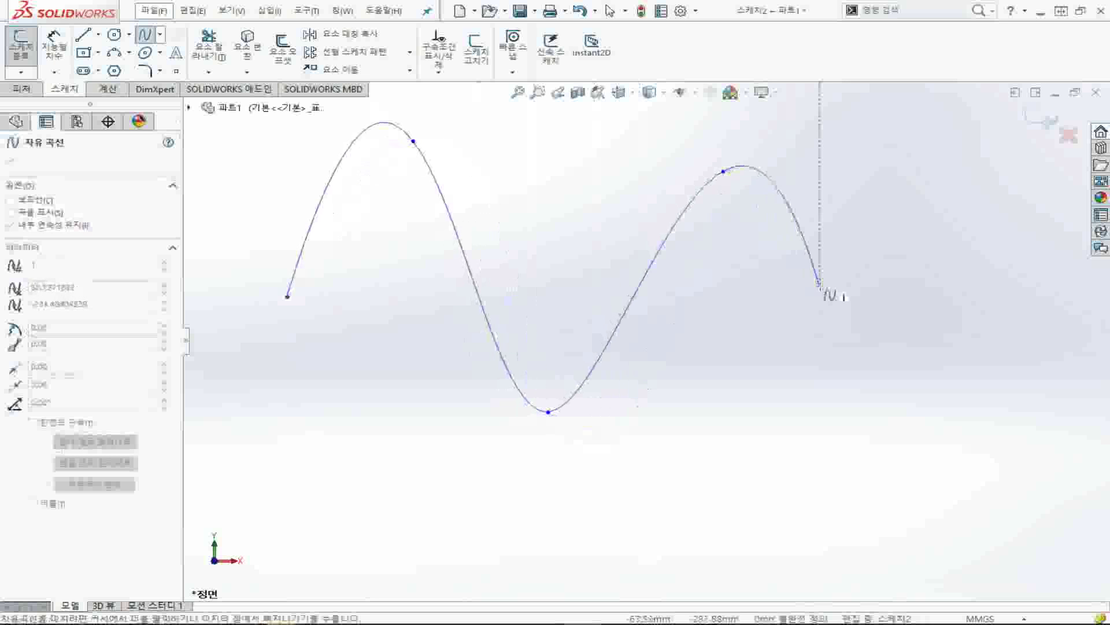
left_click(819, 285)
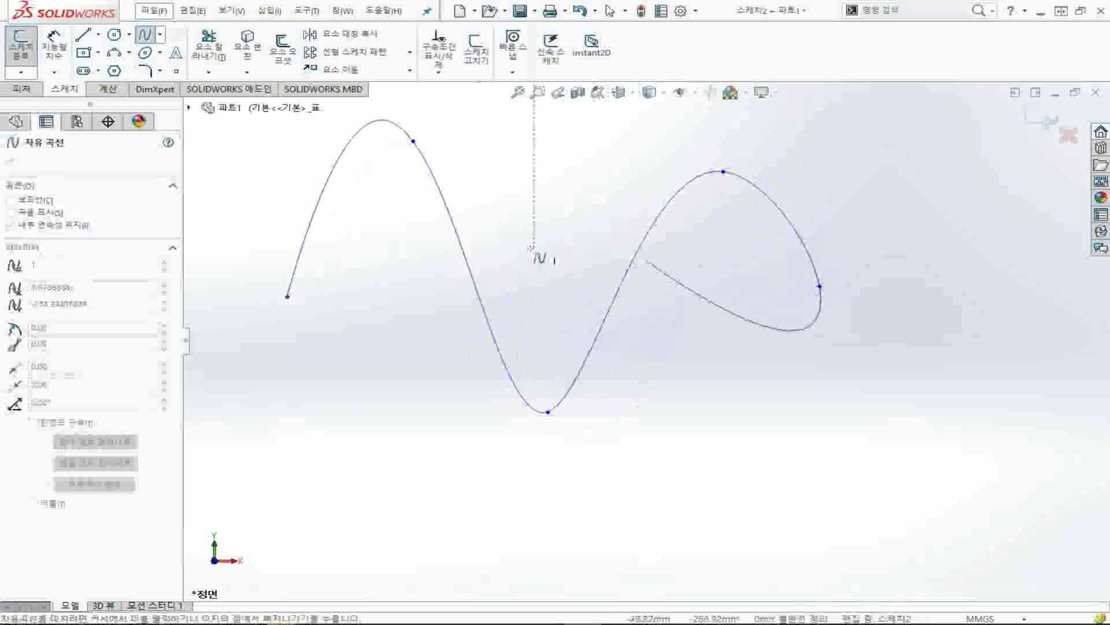
left_click(377, 251)
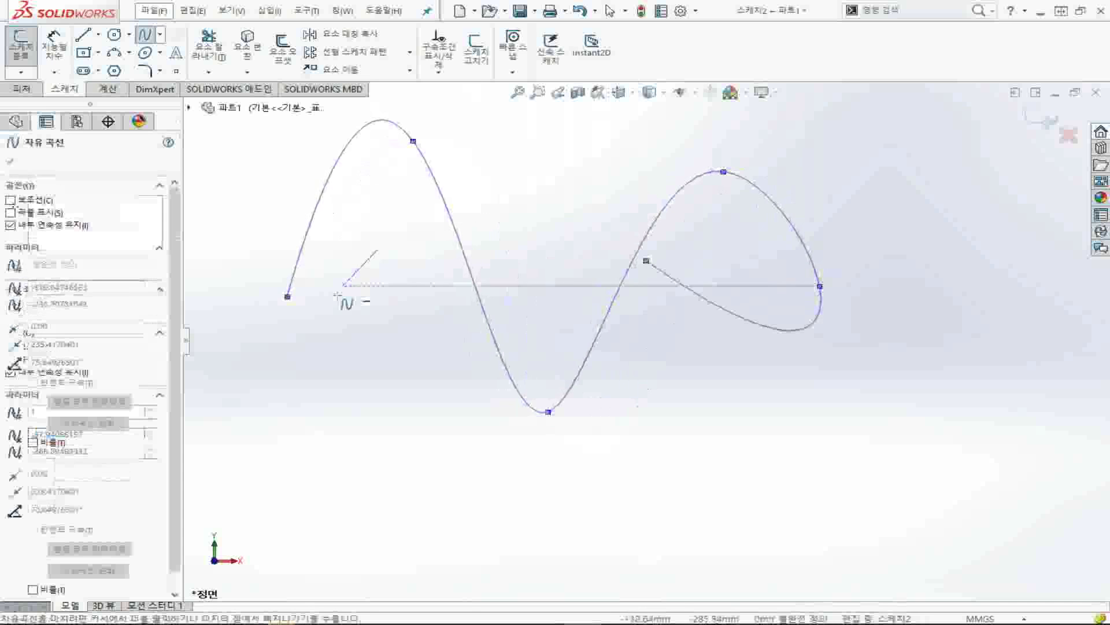
key("Escape")
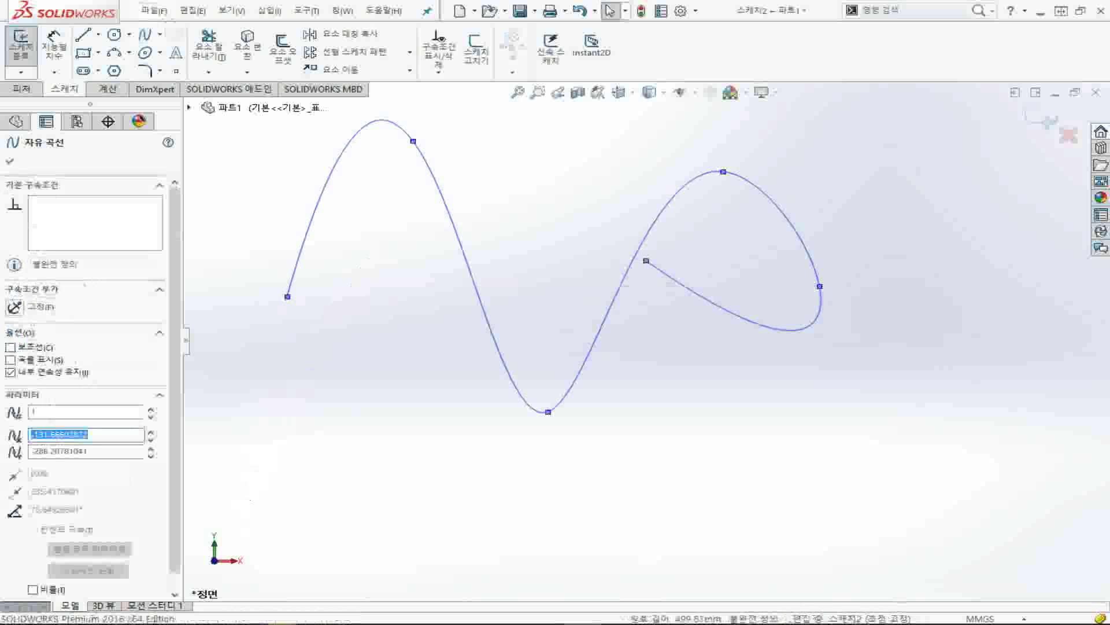
left_click(384, 397)
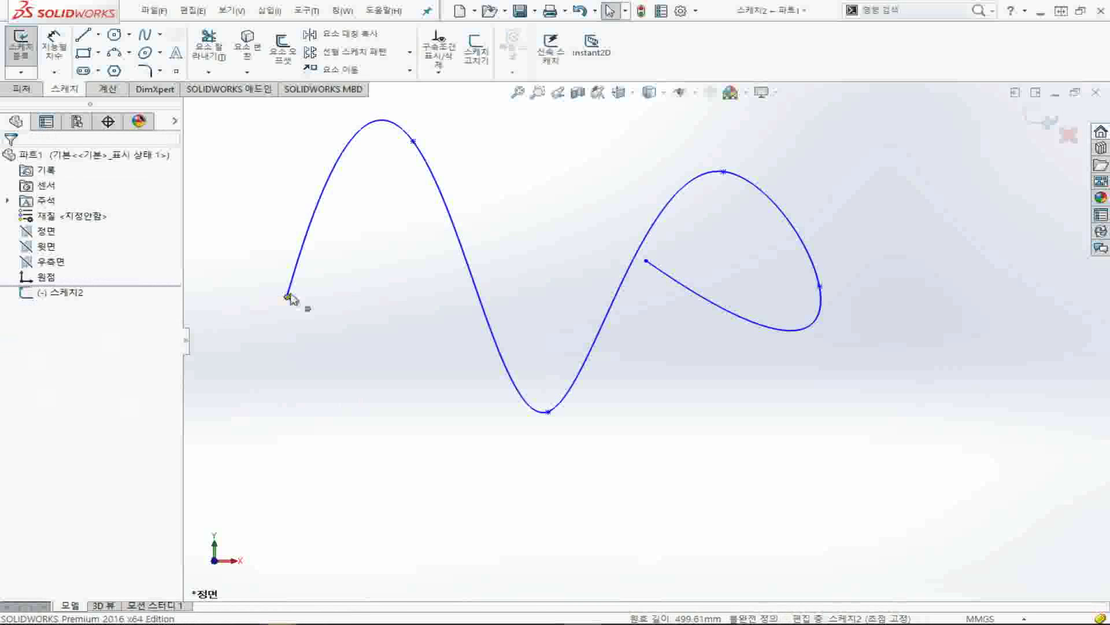
Step: Draw a corner rectangle about 107 by 65 below the spline's loop, redrawing it once
left_click(84, 54)
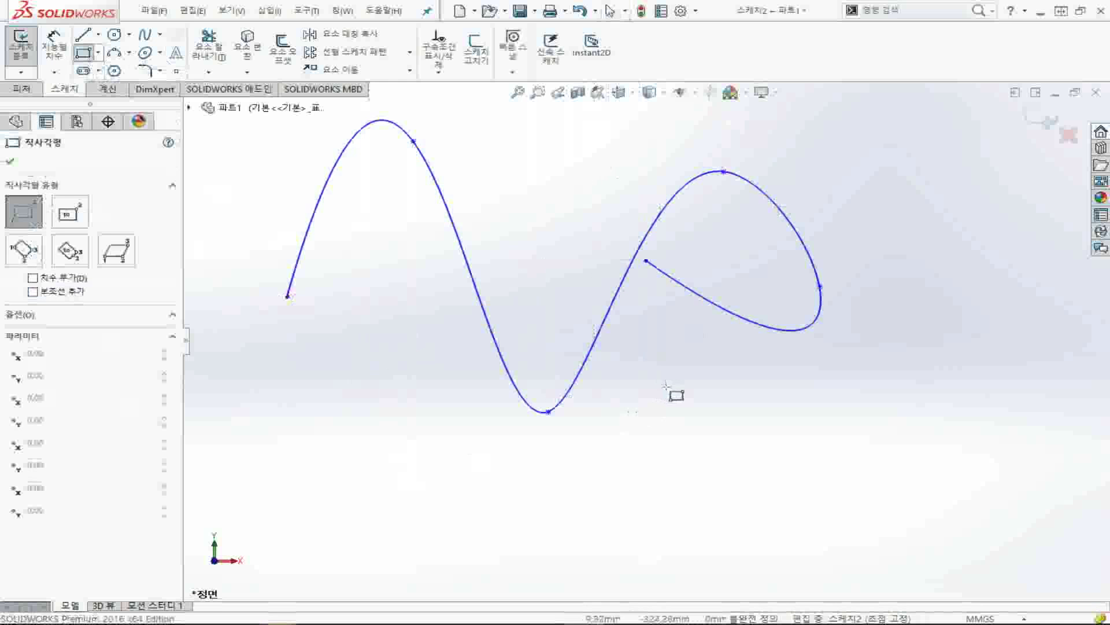
left_click(652, 403)
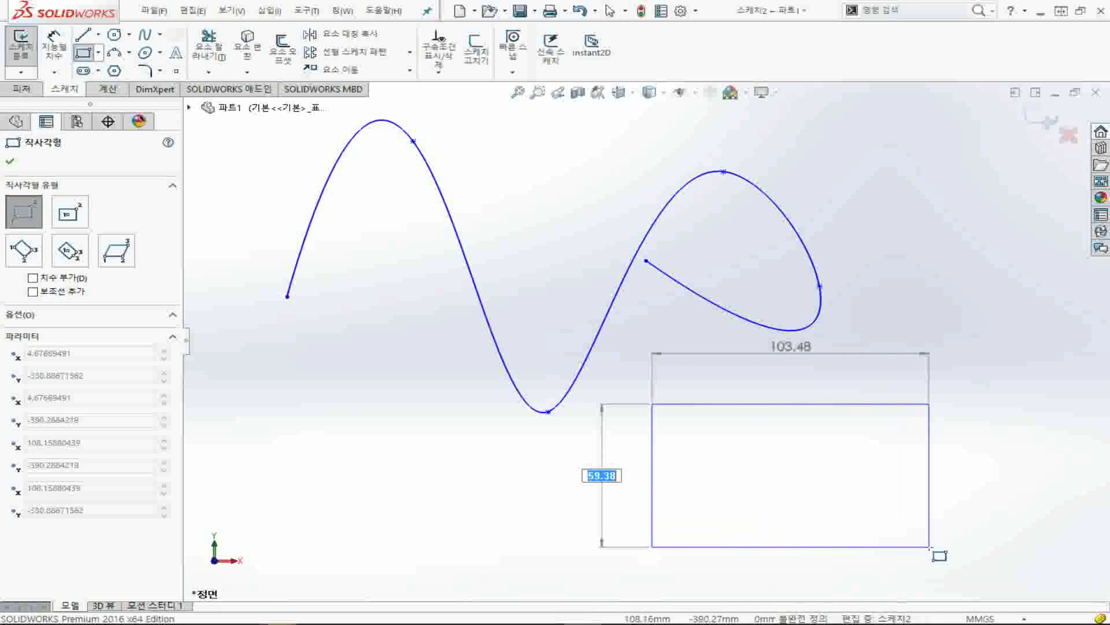
left_click(976, 556)
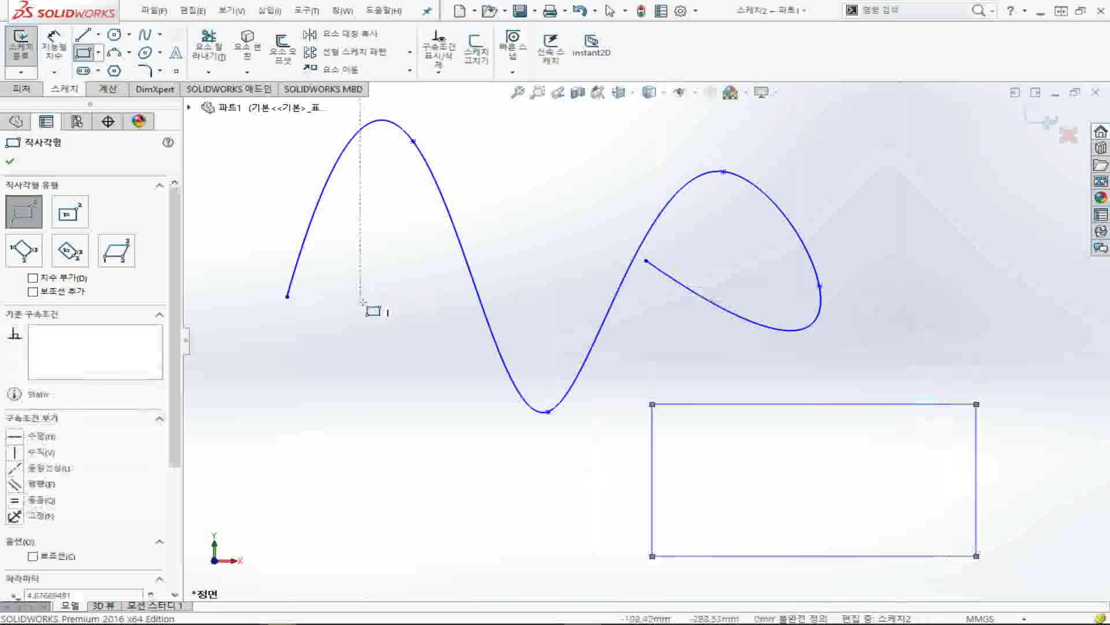
key("ctrl+z")
left_click(660, 430)
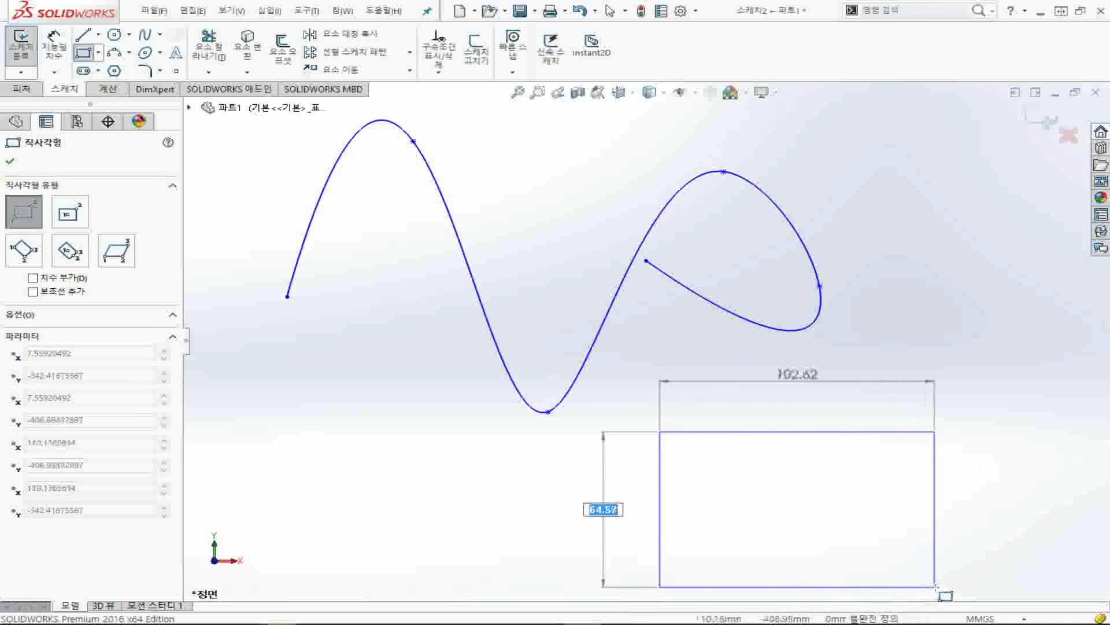
left_click(946, 587)
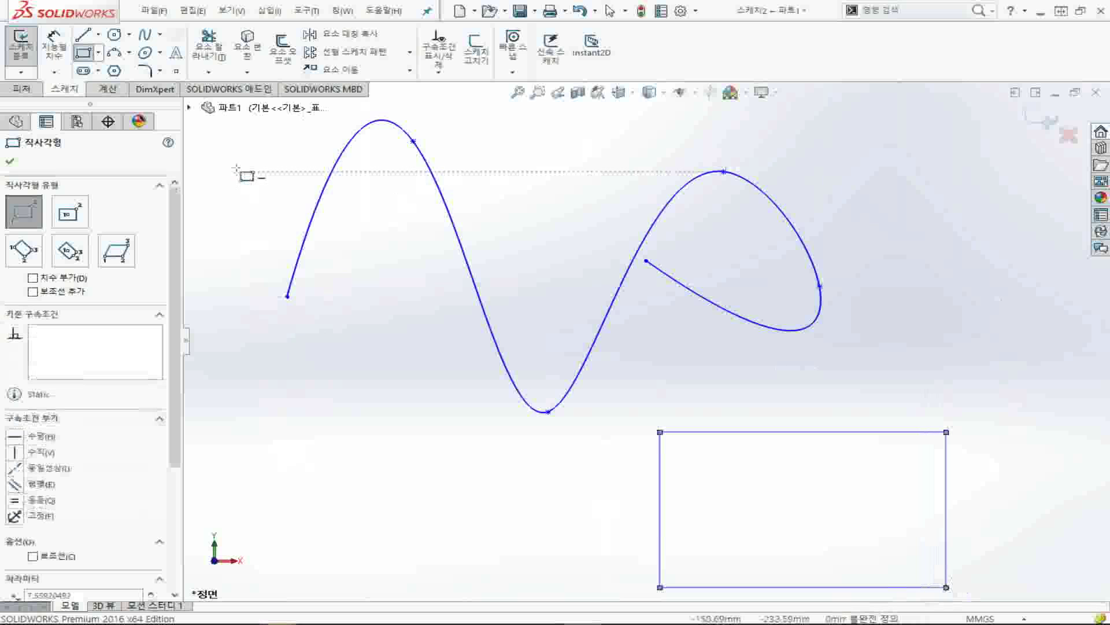
key("ctrl+Right")
key("ctrl+Right")
key("ctrl+Right")
key("ctrl+Right")
key("ctrl+Right")
key("ctrl+Right")
key("ctrl+Right")
key("ctrl+Right")
key("ctrl+Right")
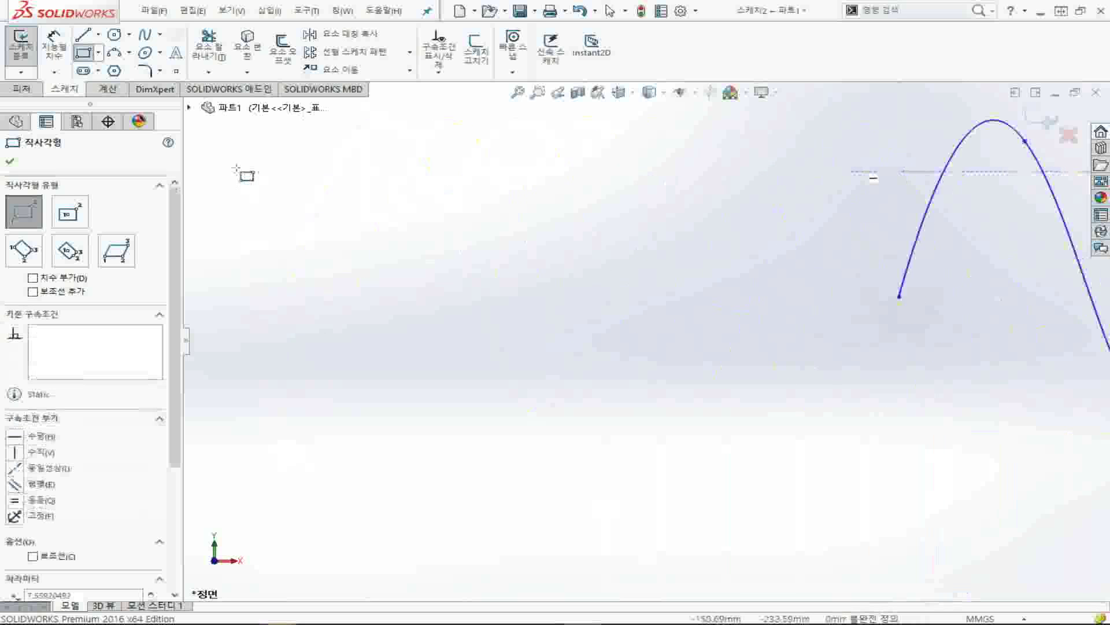
key("ctrl+Right")
key("ctrl+Right")
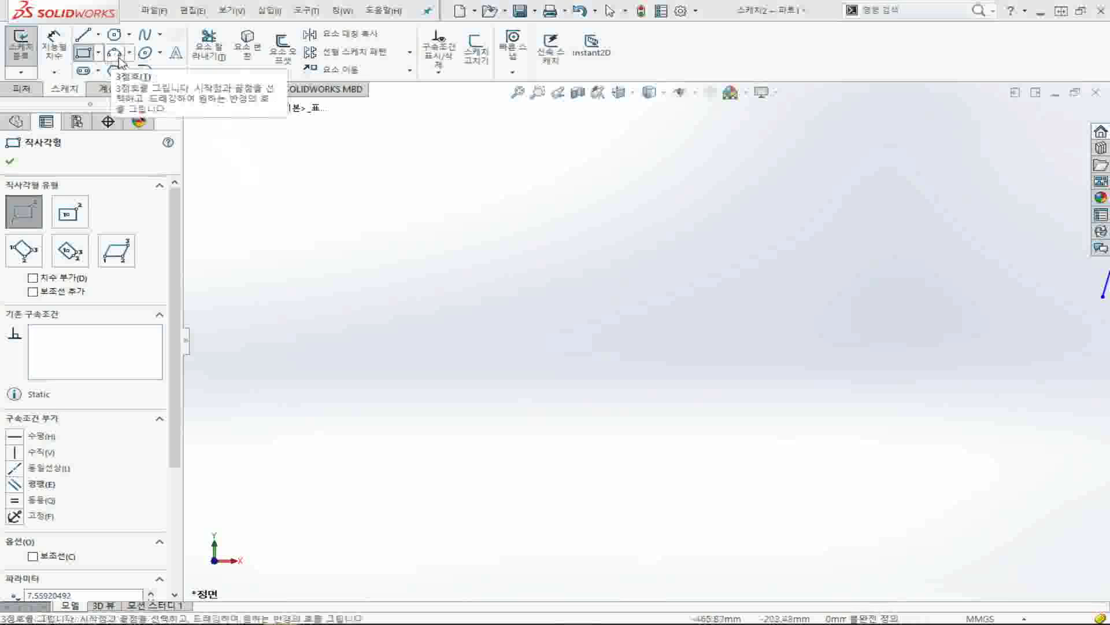
Step: Draw a three-point arc, roughly a quarter circle, in the empty area left of the spline
left_click(119, 59)
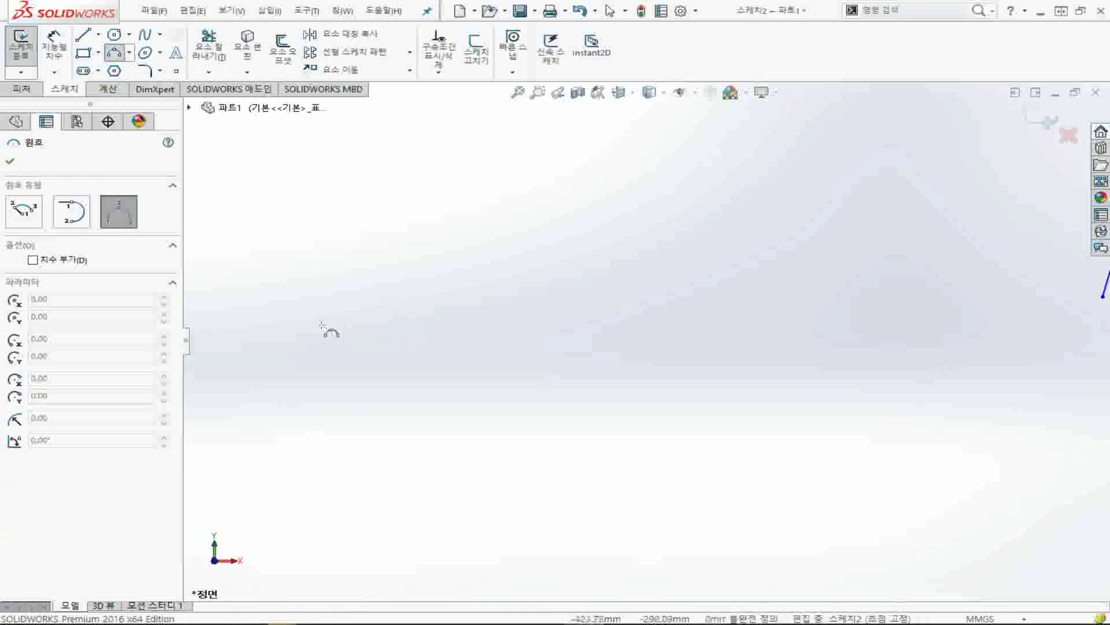
left_click(438, 347)
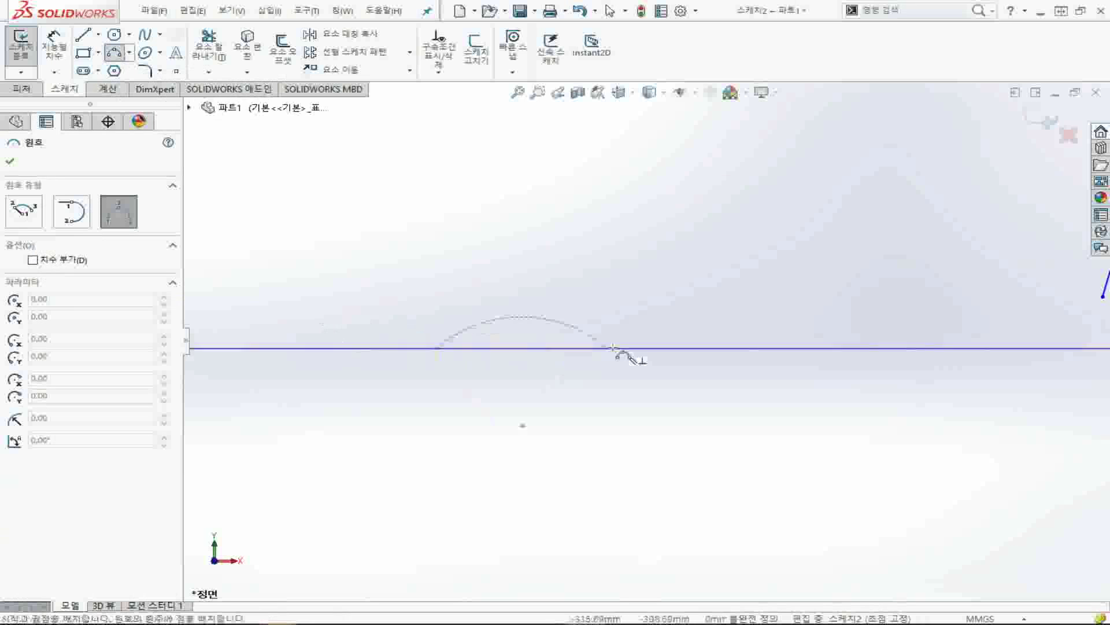
left_click(752, 131)
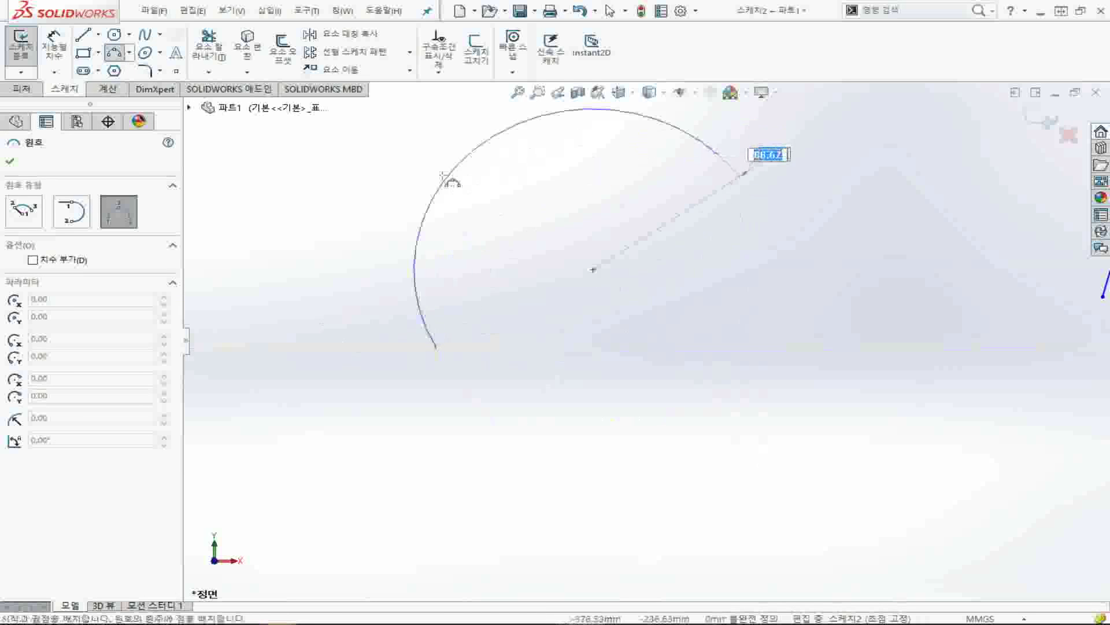
left_click(671, 299)
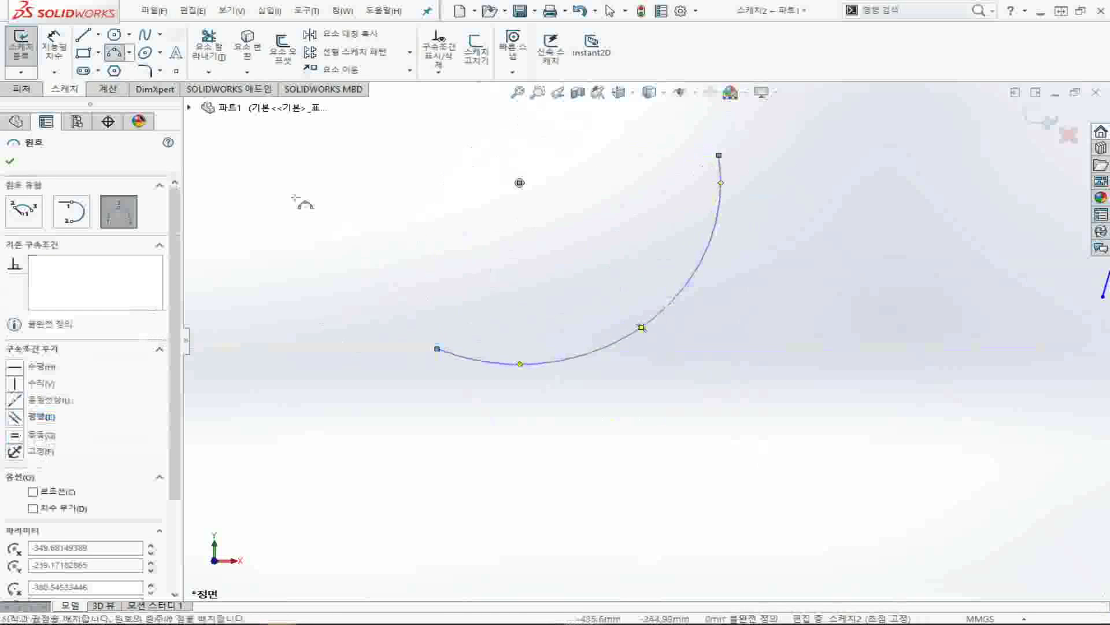
key("Escape")
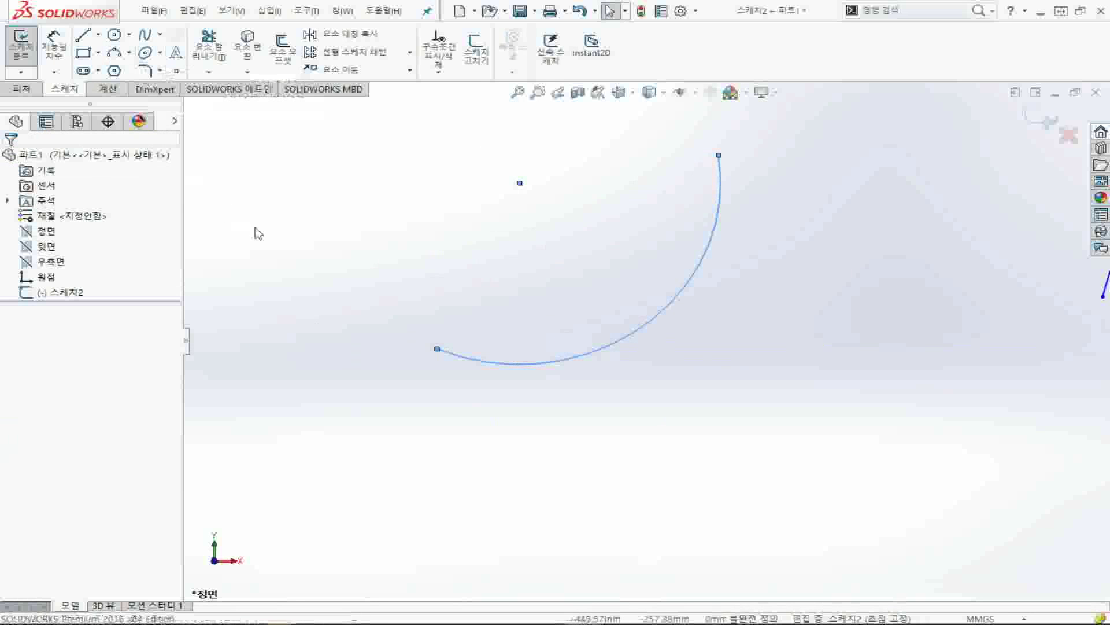
Step: Draw a flat ellipse with radii about 48.14 and 12.11 above and left of the arc
left_click(144, 53)
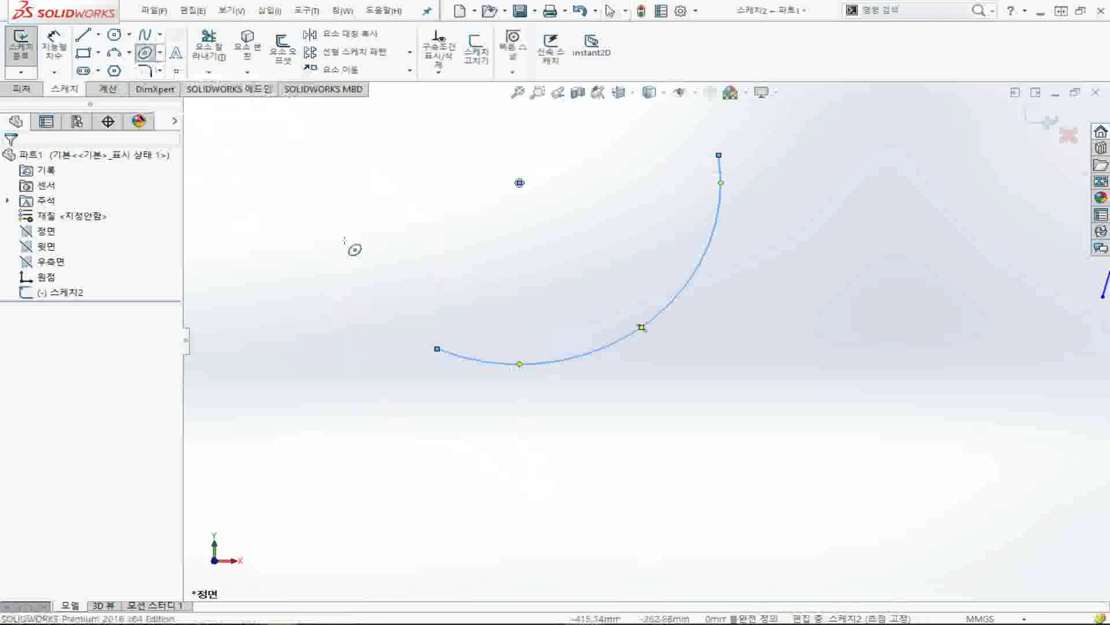
left_click(338, 227)
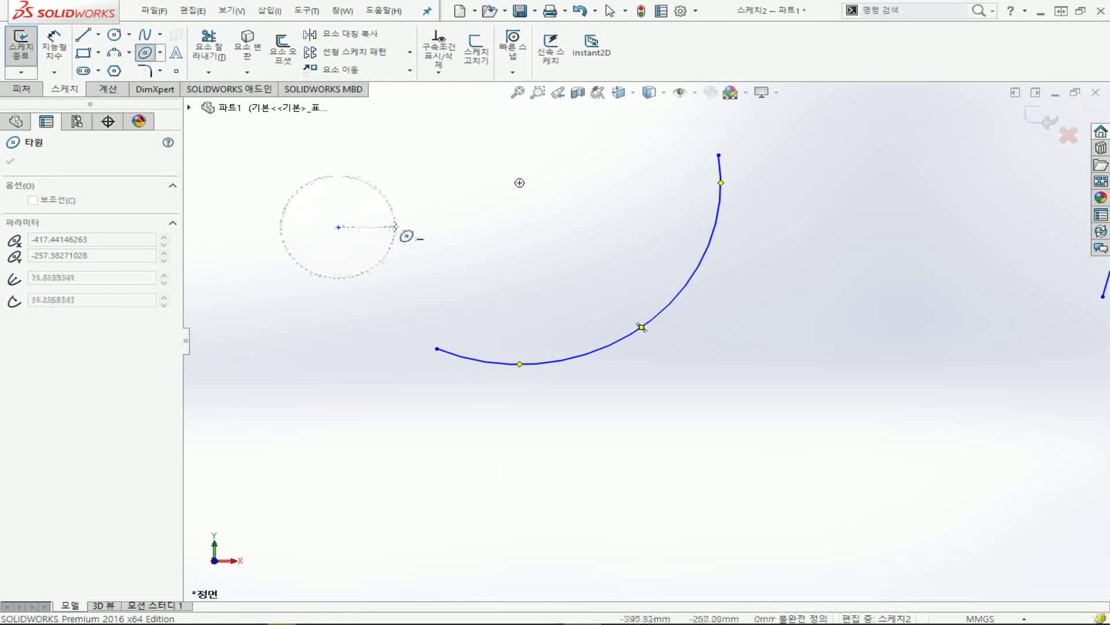
left_click(467, 227)
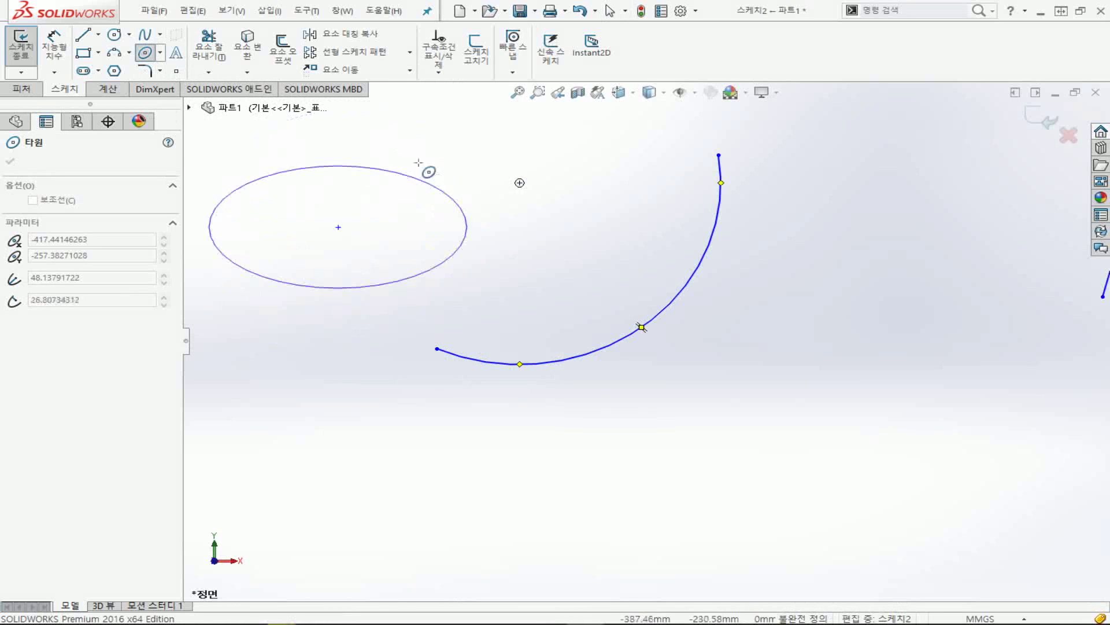
left_click(327, 197)
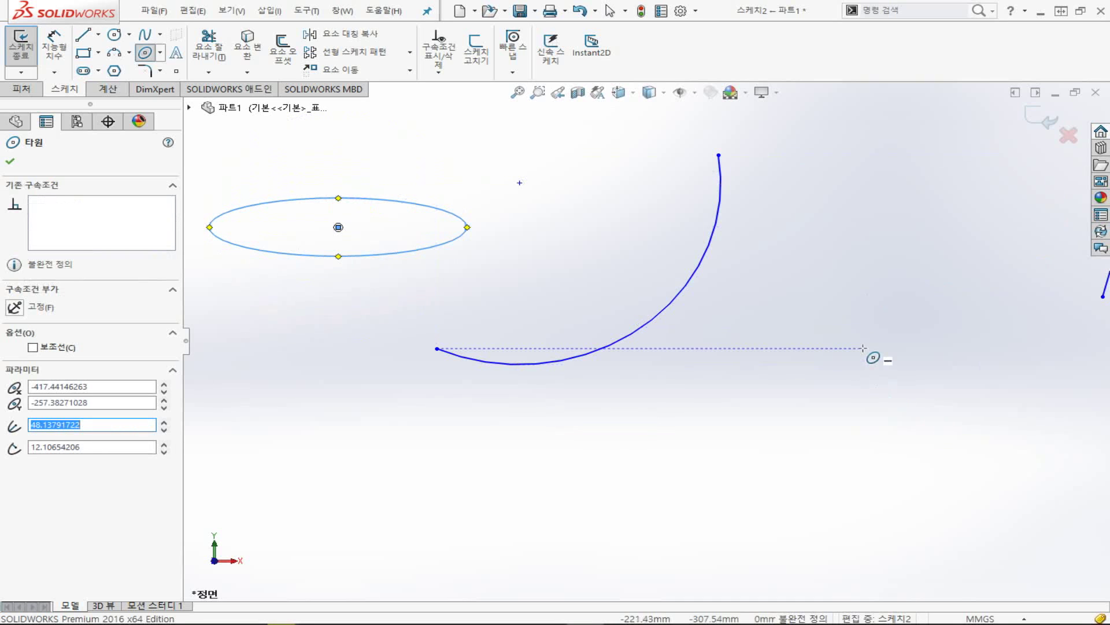
left_click(84, 72)
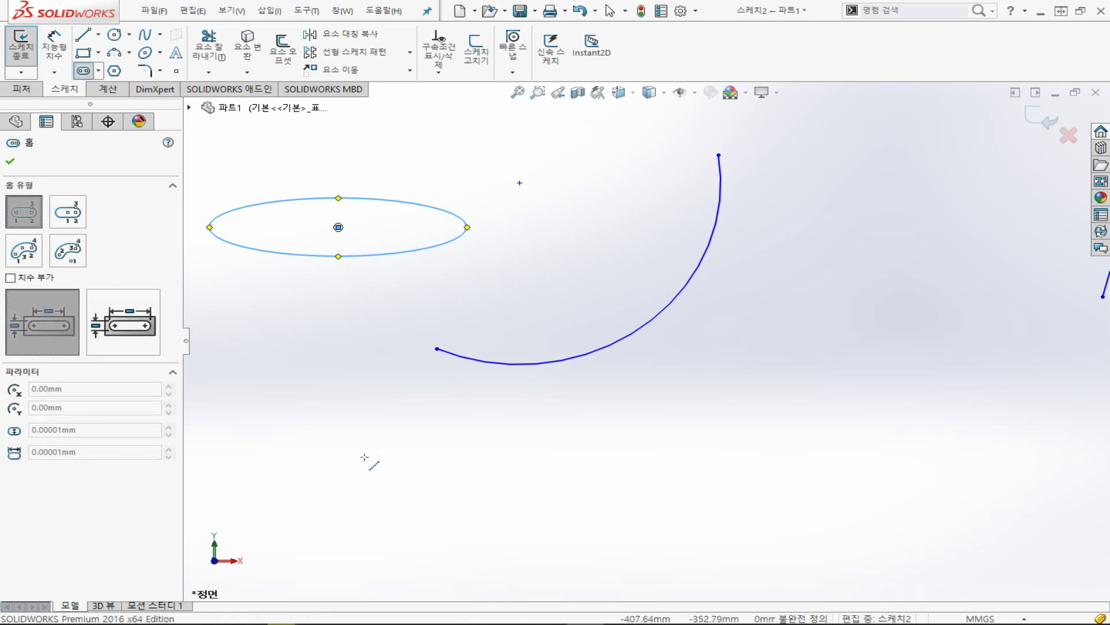
Step: Draw a horizontal straight slot about 187.07 long and 68.03 wide beneath the arc
left_click(364, 457)
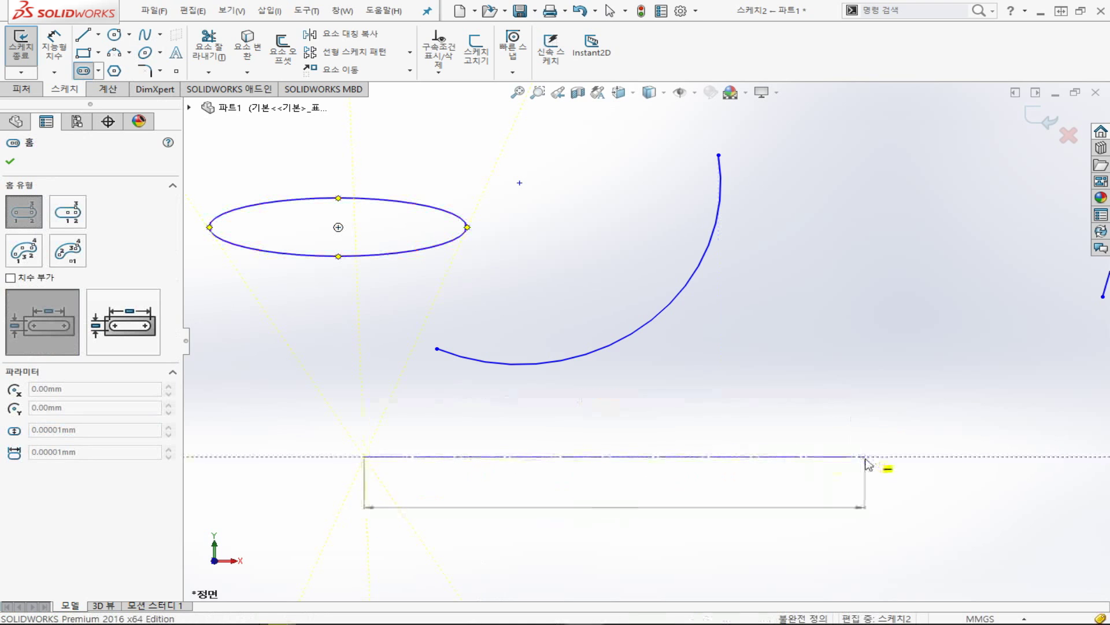
left_click(865, 457)
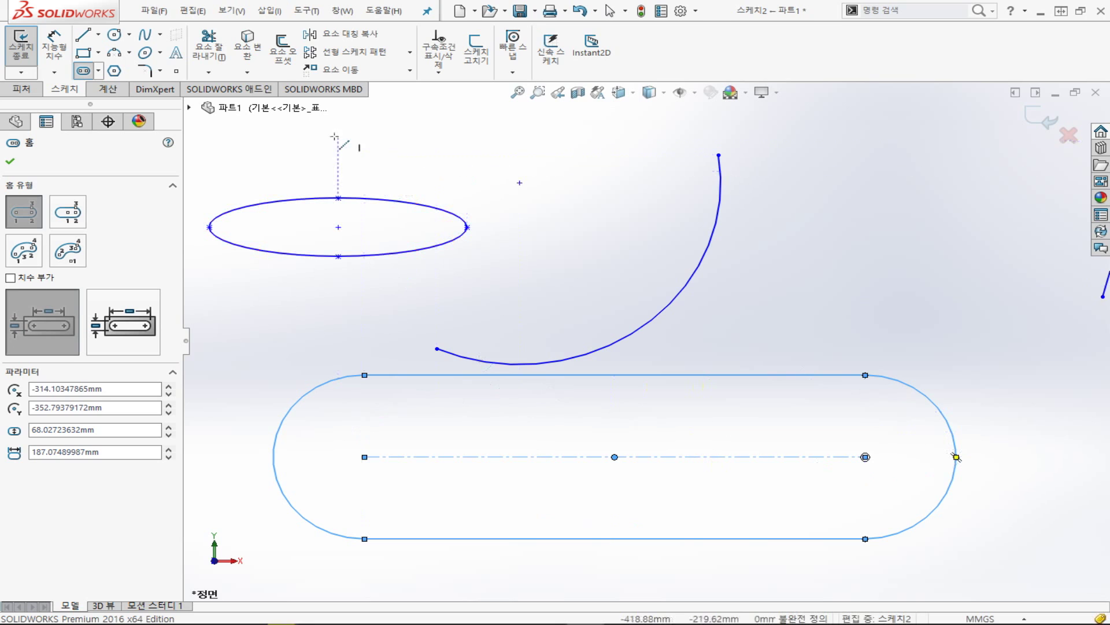
key("Escape")
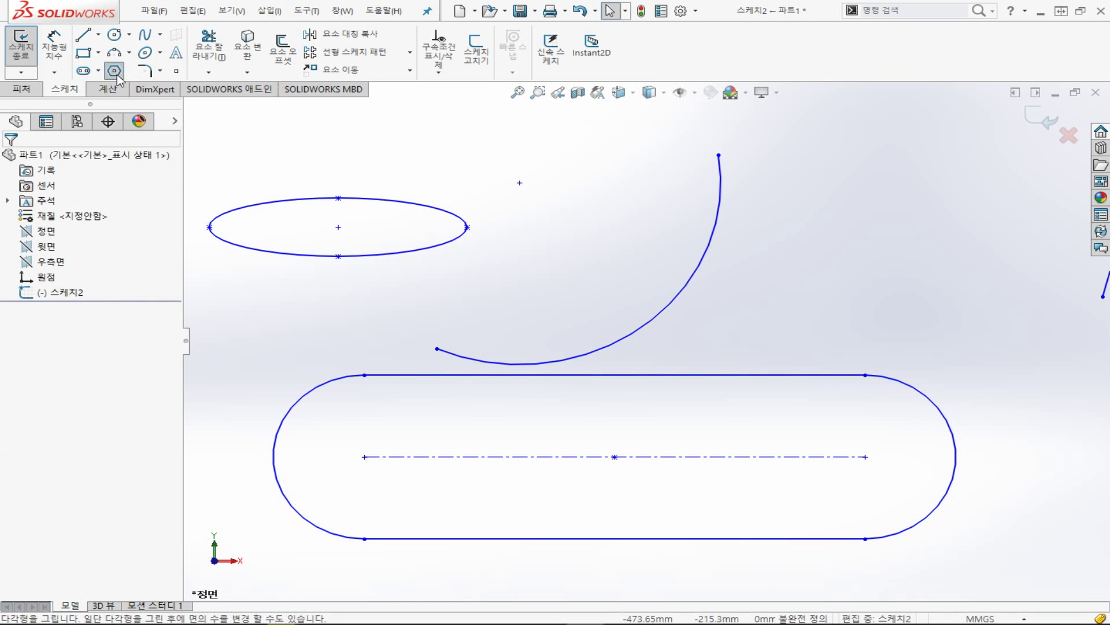
Step: Draw two 6-sided polygons: a large one overlapping the slot and a small one beside the ellipse
left_click(115, 71)
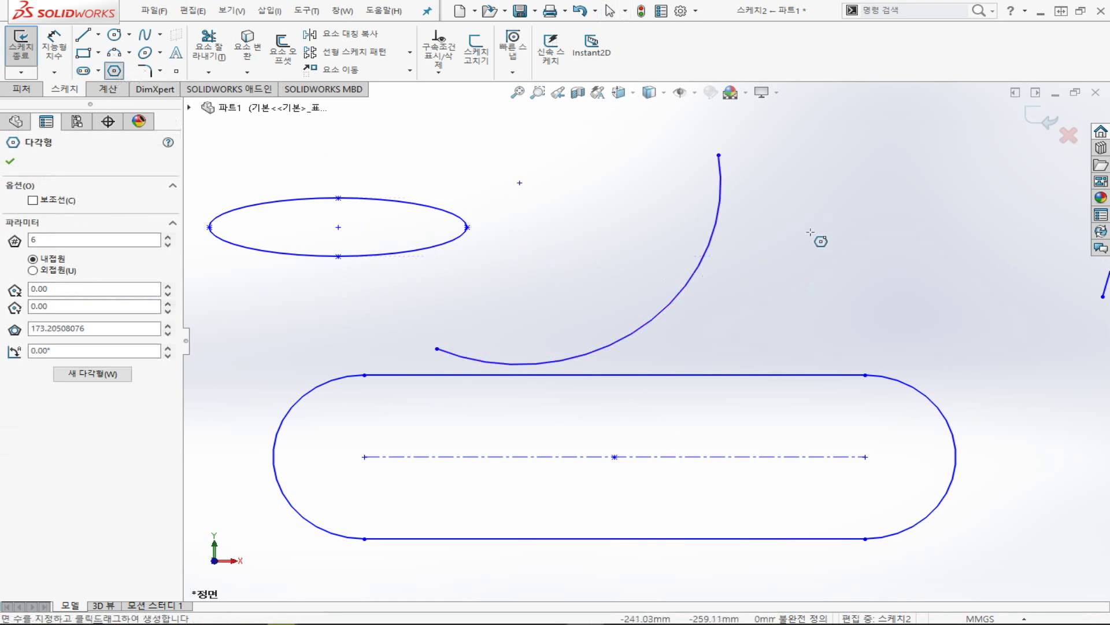
left_click(821, 306)
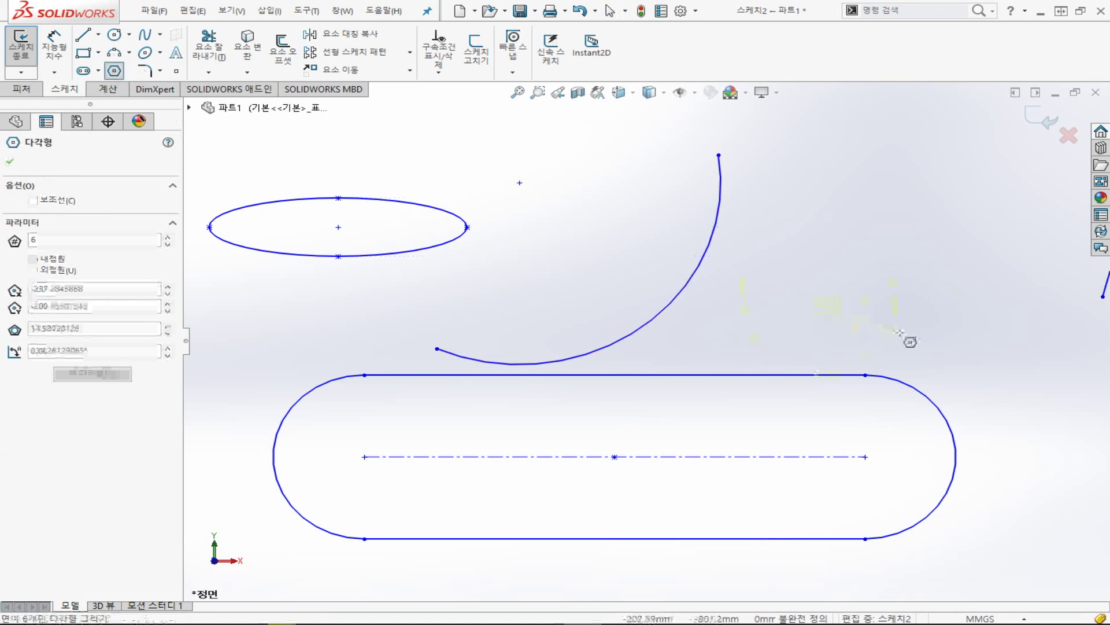
left_click(985, 442)
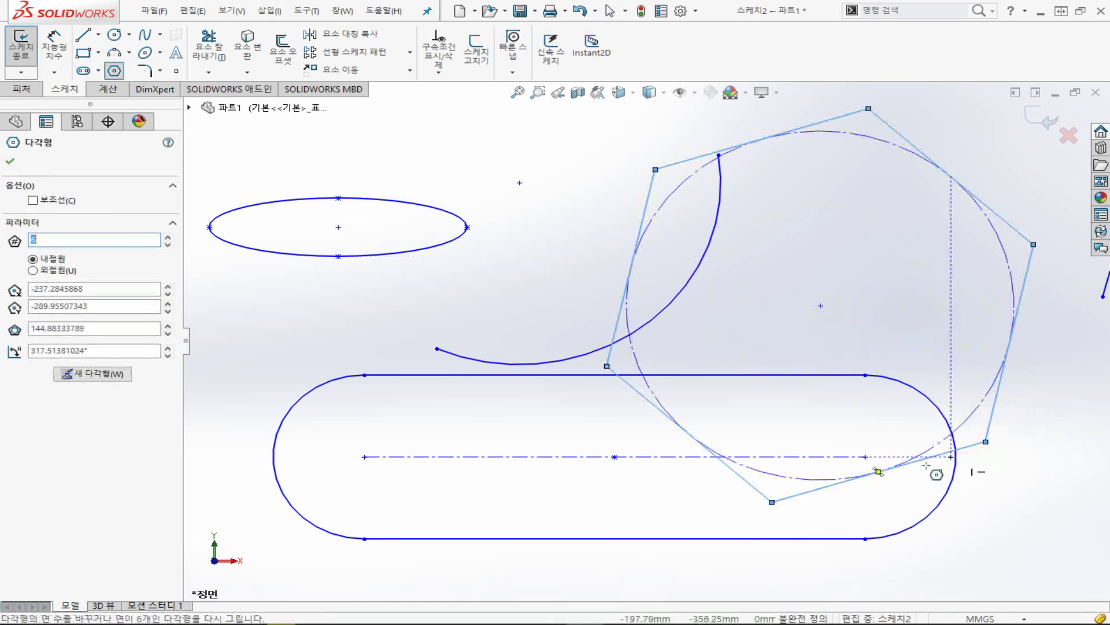
left_click(519, 268)
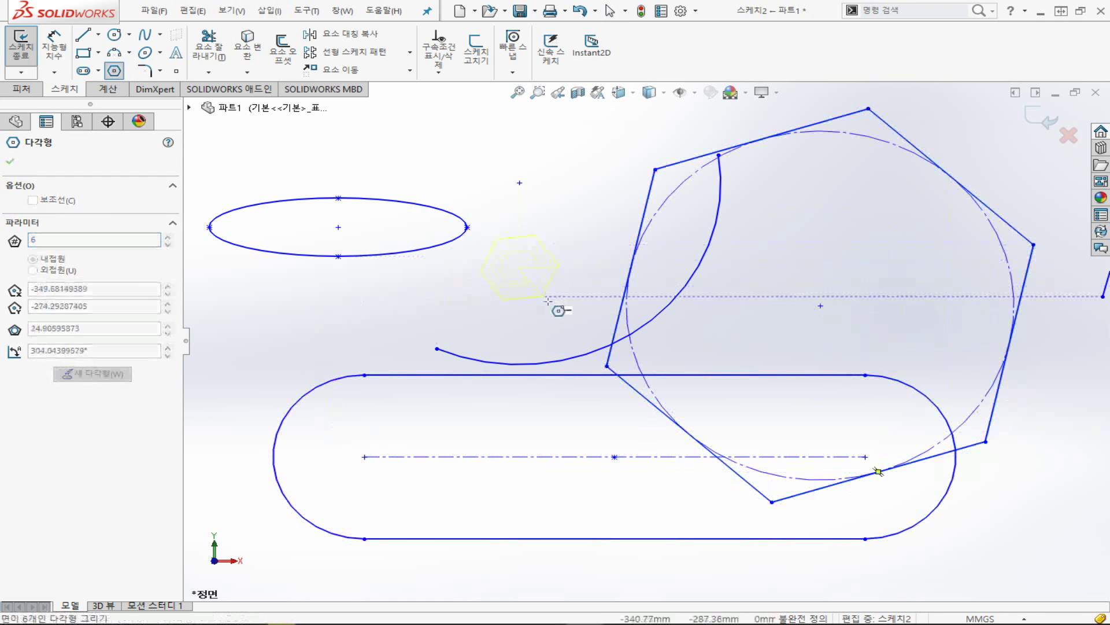
left_click(527, 307)
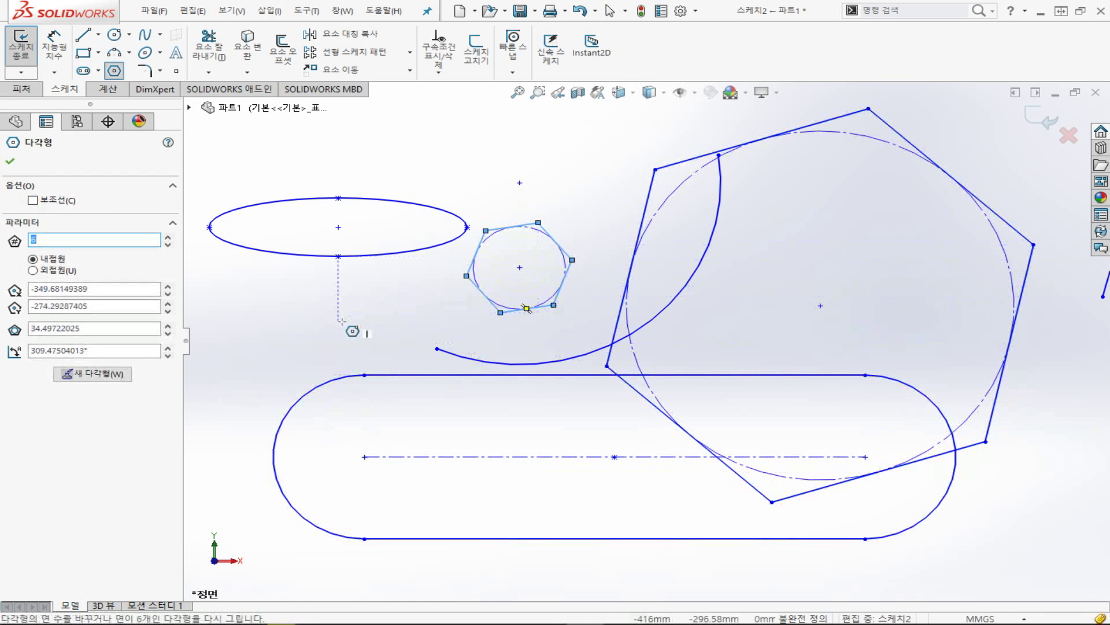
key("Escape")
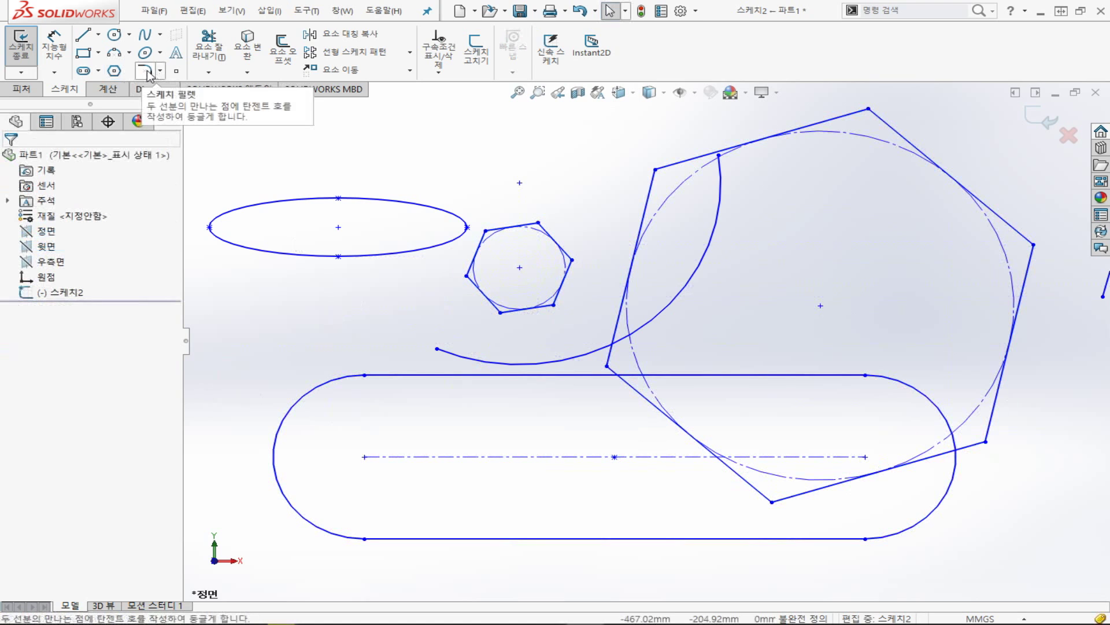
left_click(146, 71)
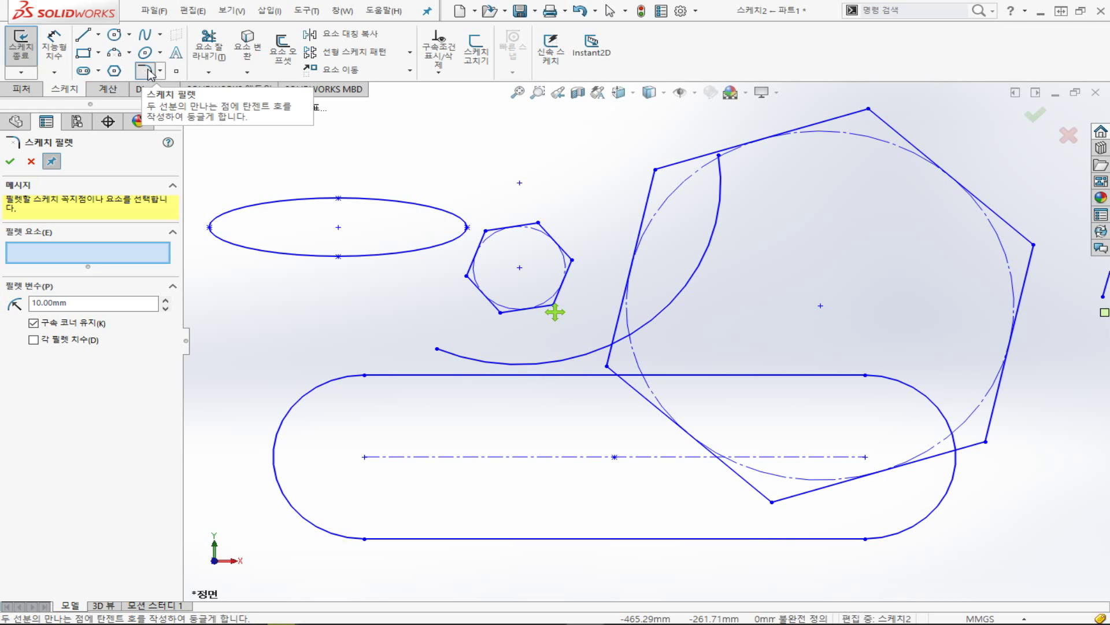
left_click(31, 161)
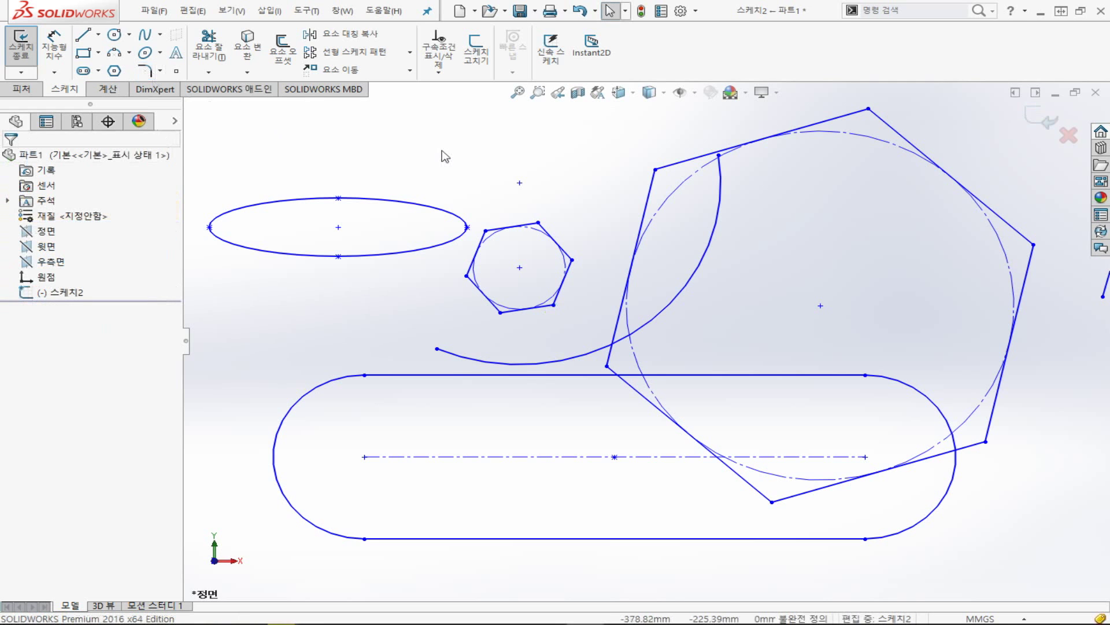
Step: Box-select all sketch geometry and delete it, leaving only the origin
key("z")
key("z")
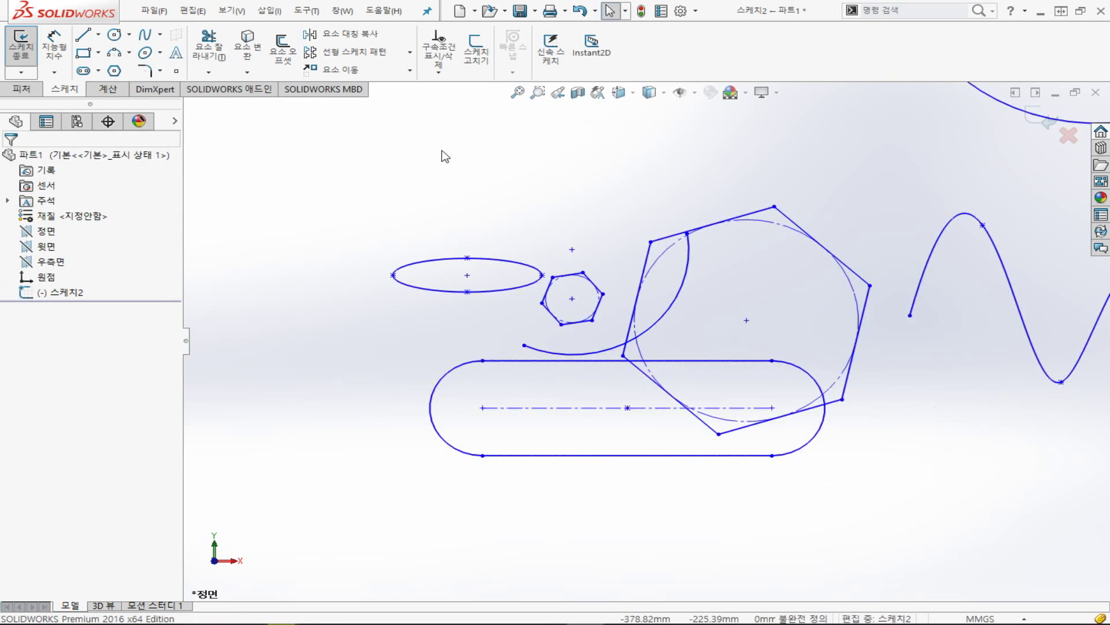
key("z")
key("z")
key("z")
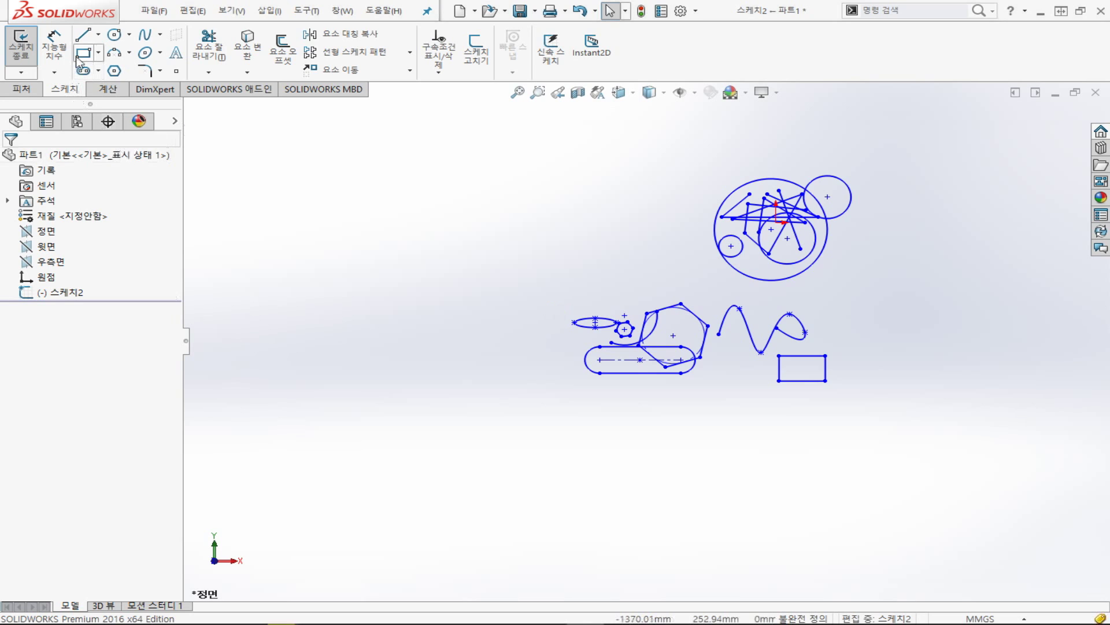
left_click(99, 35)
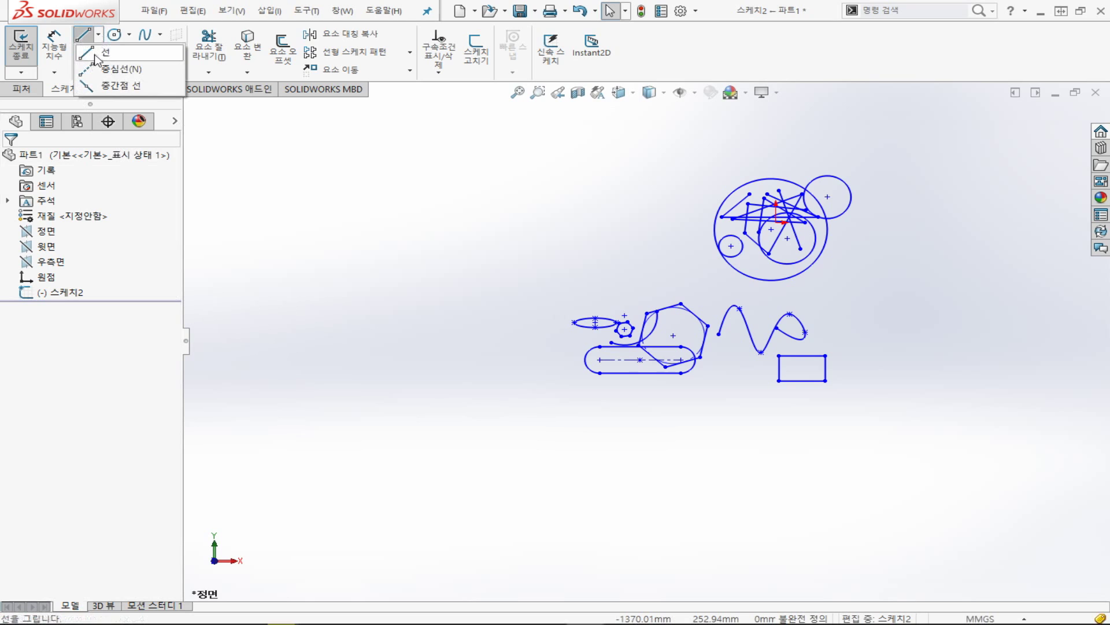
left_click(165, 74)
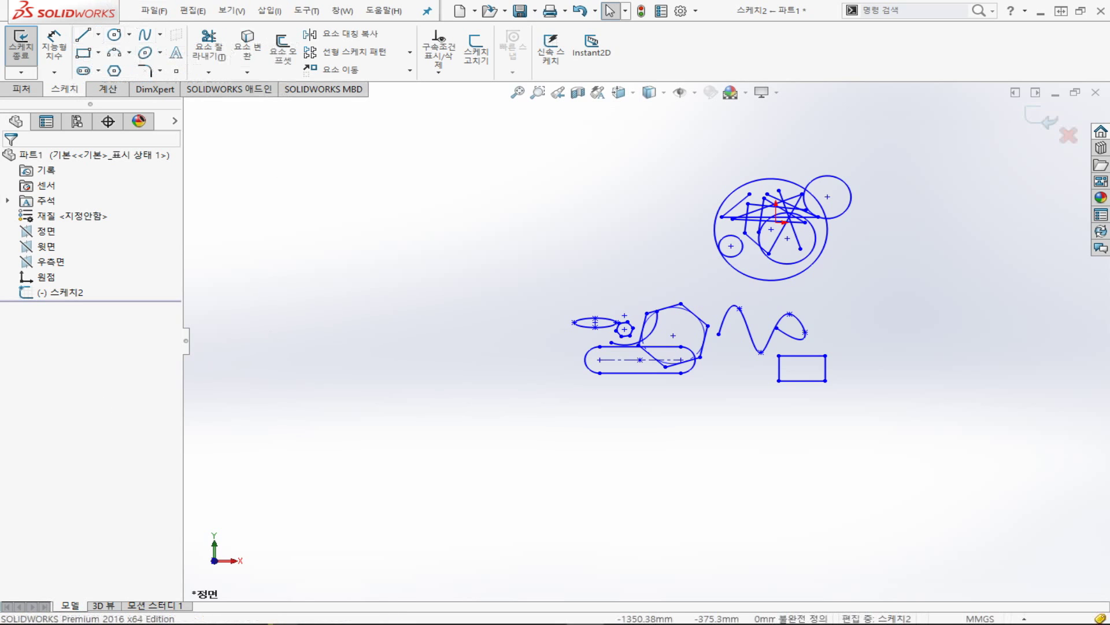
left_click_drag(395, 129, 963, 442)
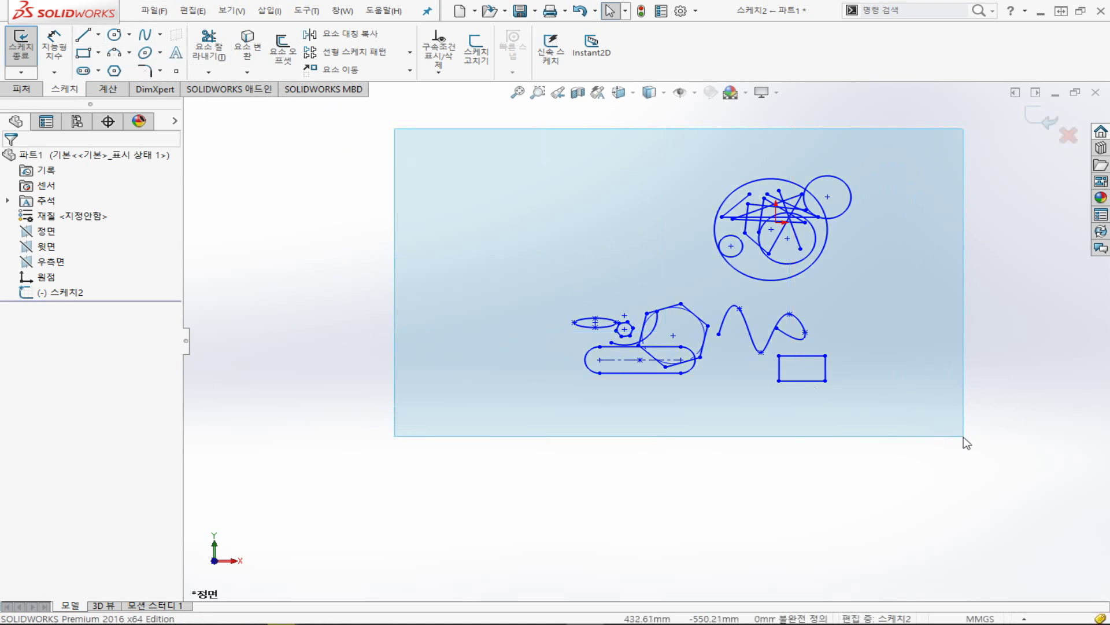
key("Delete")
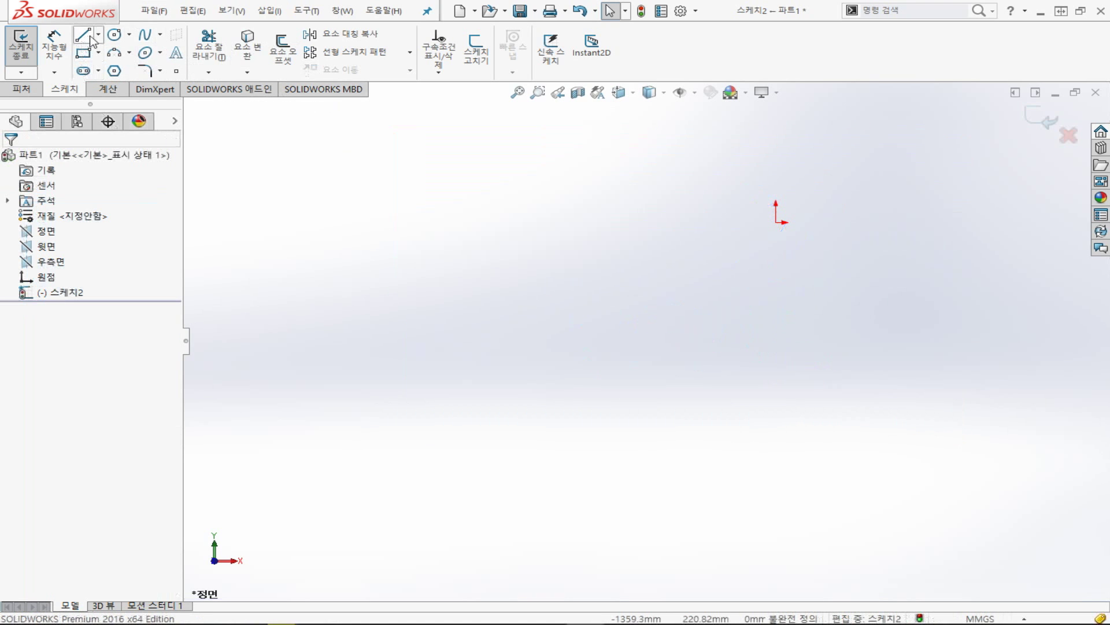
Step: Draw a long vertical line on the Front Plane sketch
left_click(88, 38)
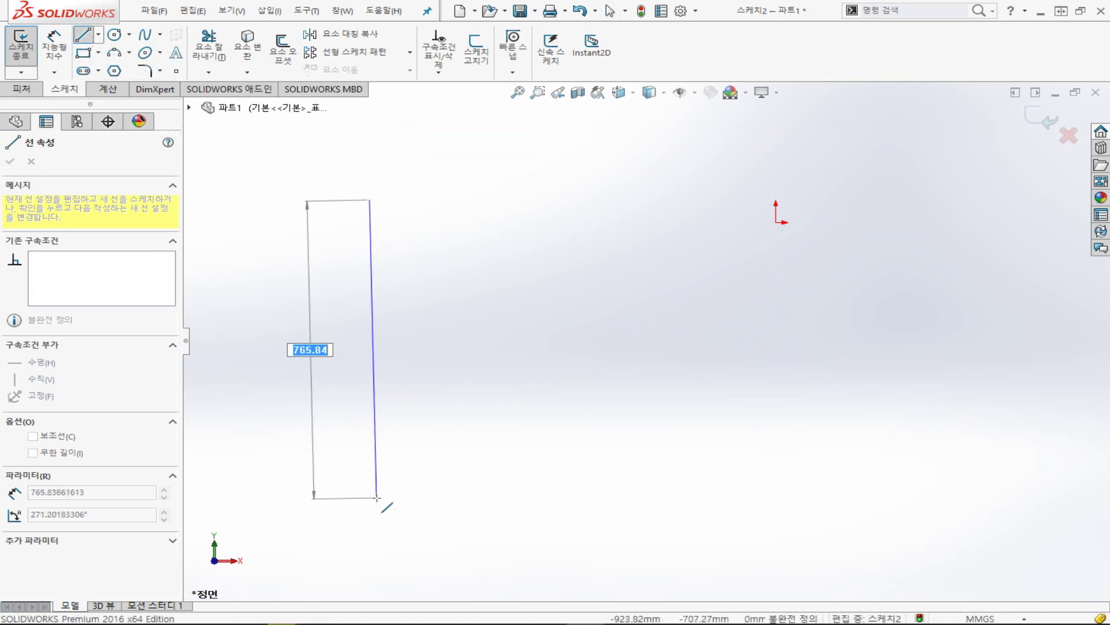
left_click(369, 494)
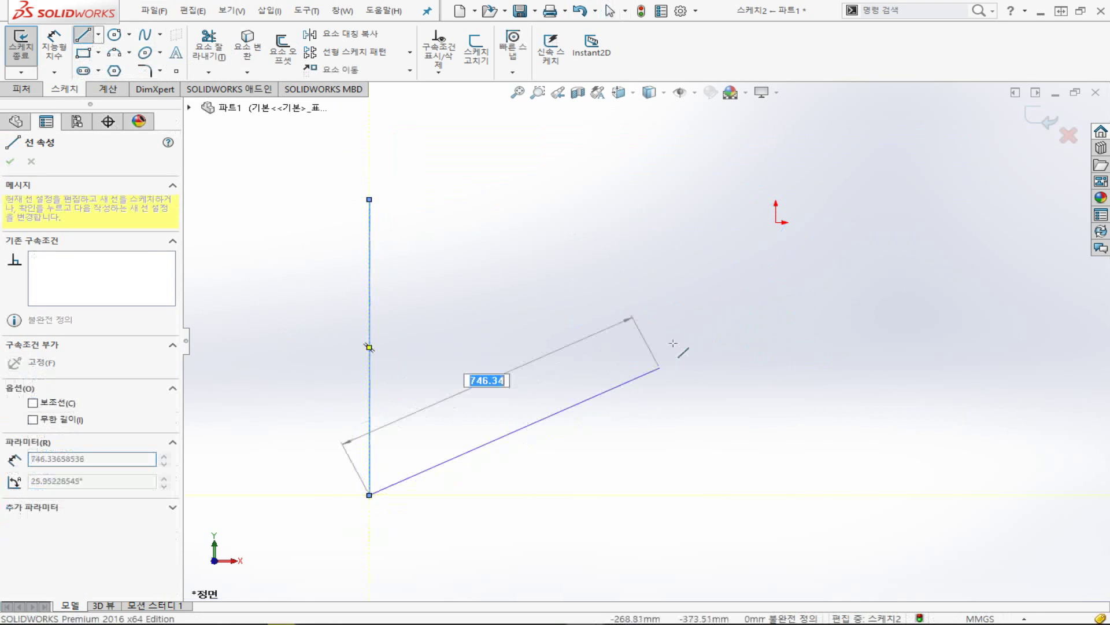
key("Escape")
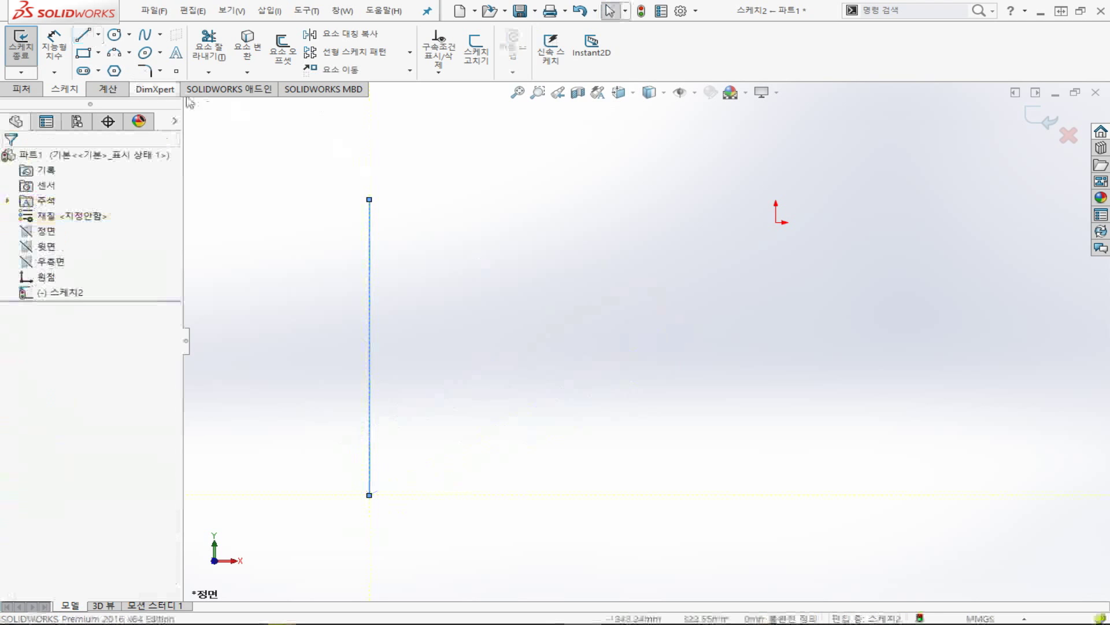
Step: Draw a parallel vertical centerline about 778.16 long to the right of the line
left_click(99, 35)
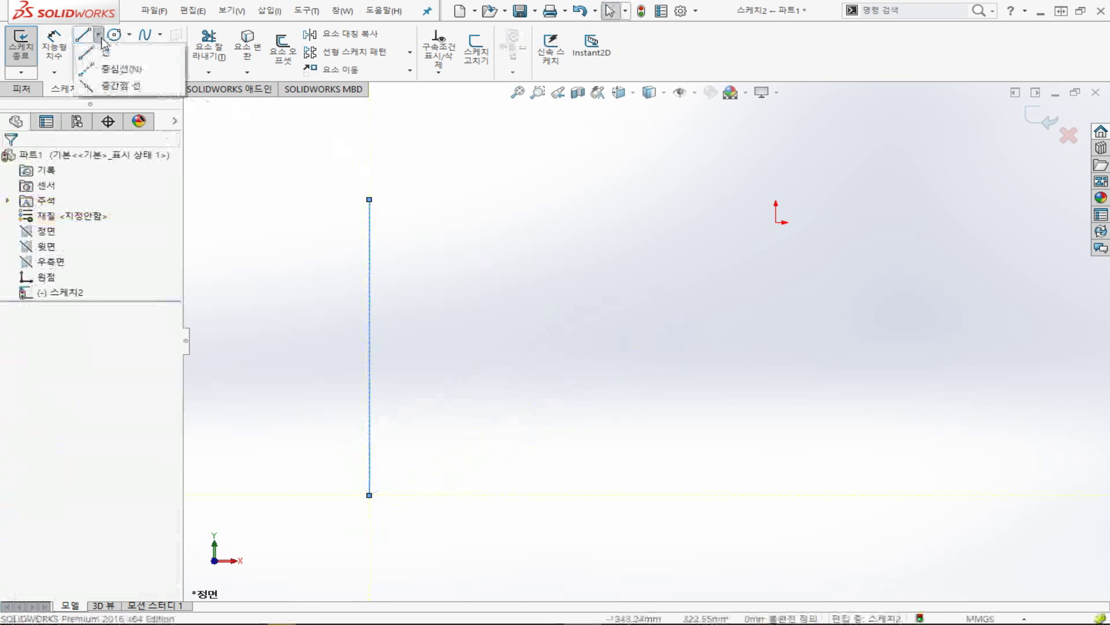
left_click(164, 71)
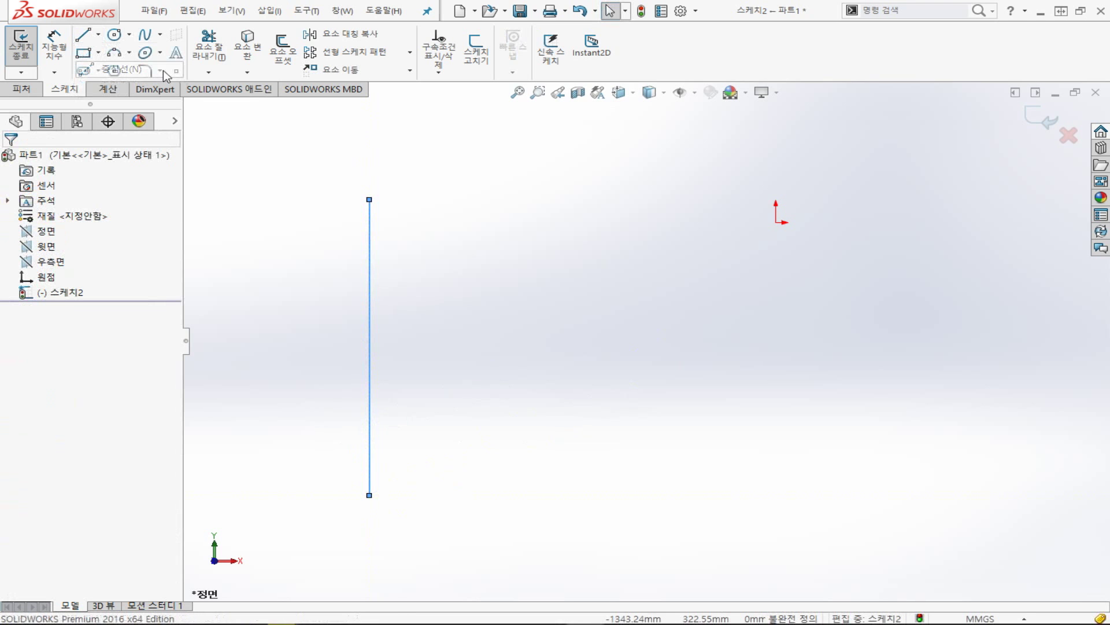
left_click(453, 199)
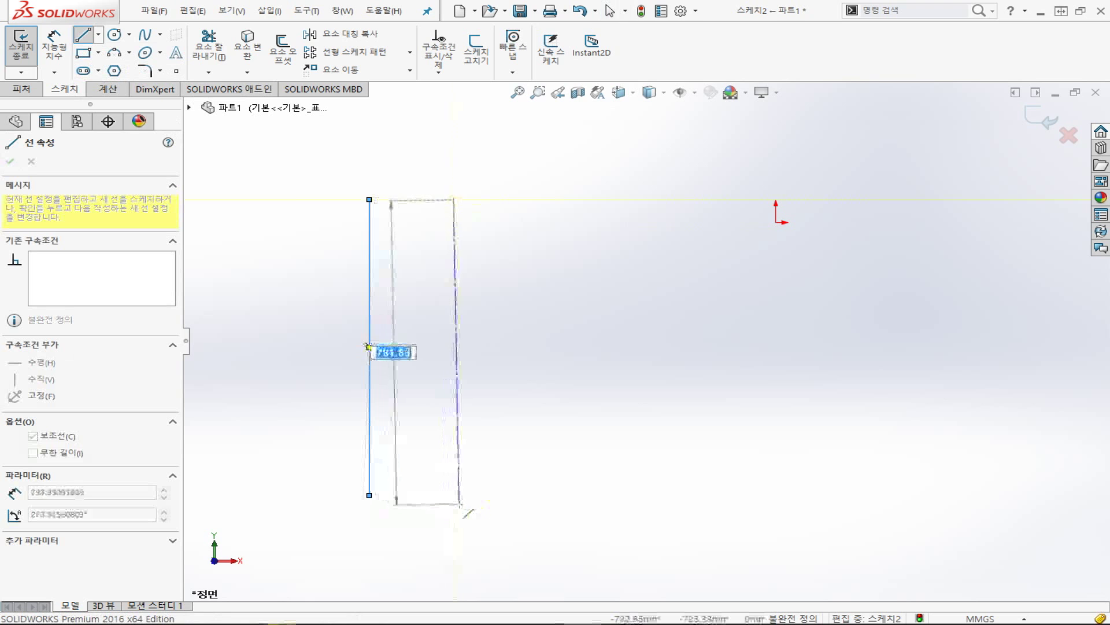
left_click(456, 502)
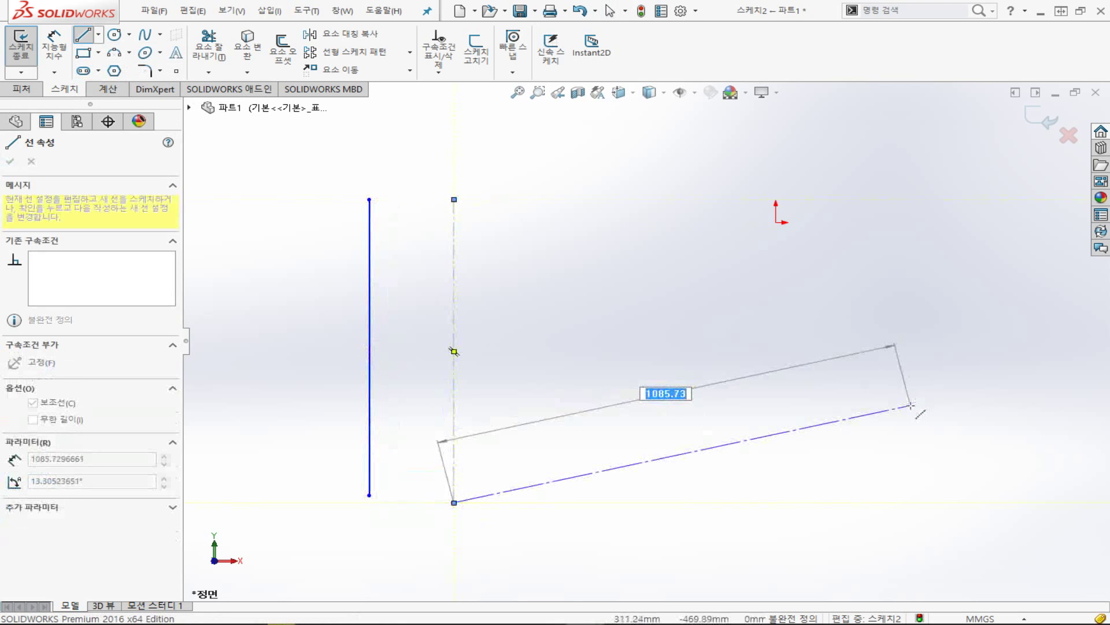
key("Escape")
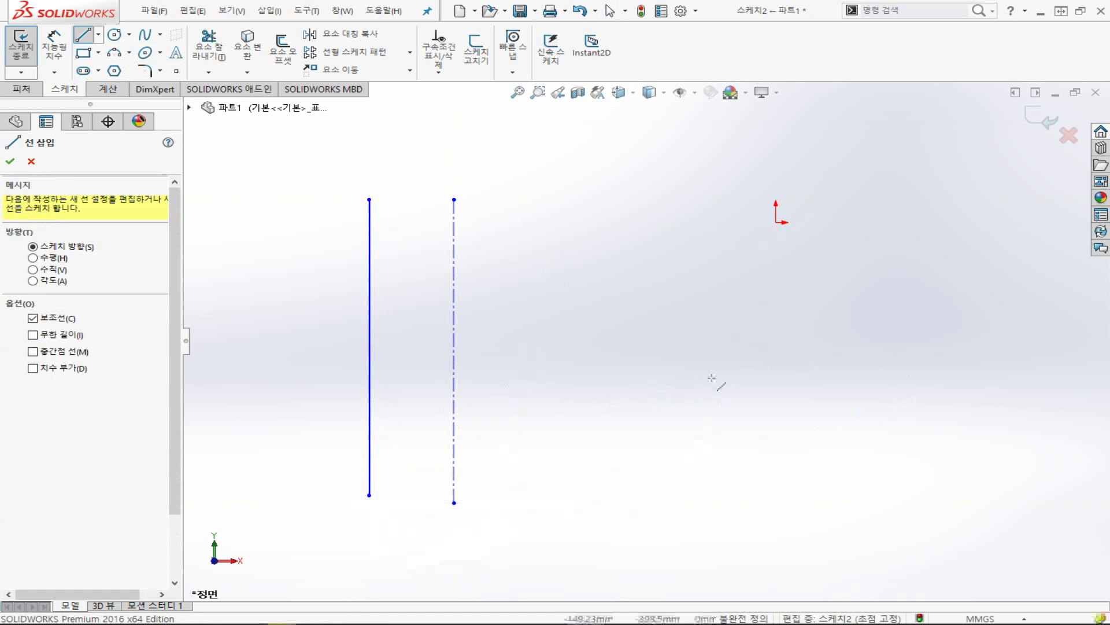
key("Escape")
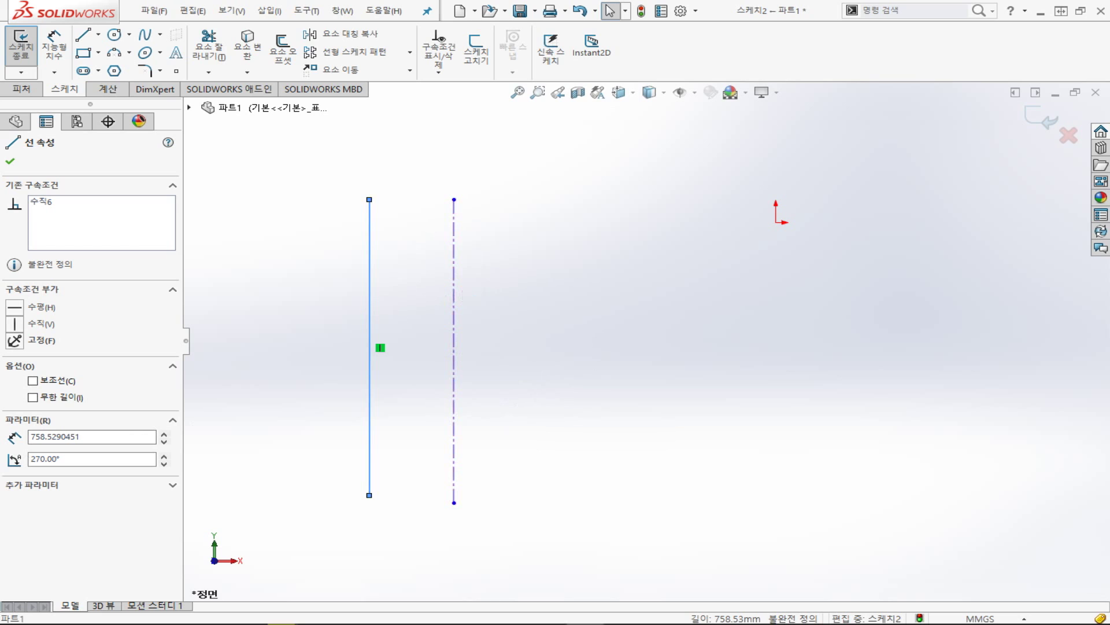
left_click(459, 234)
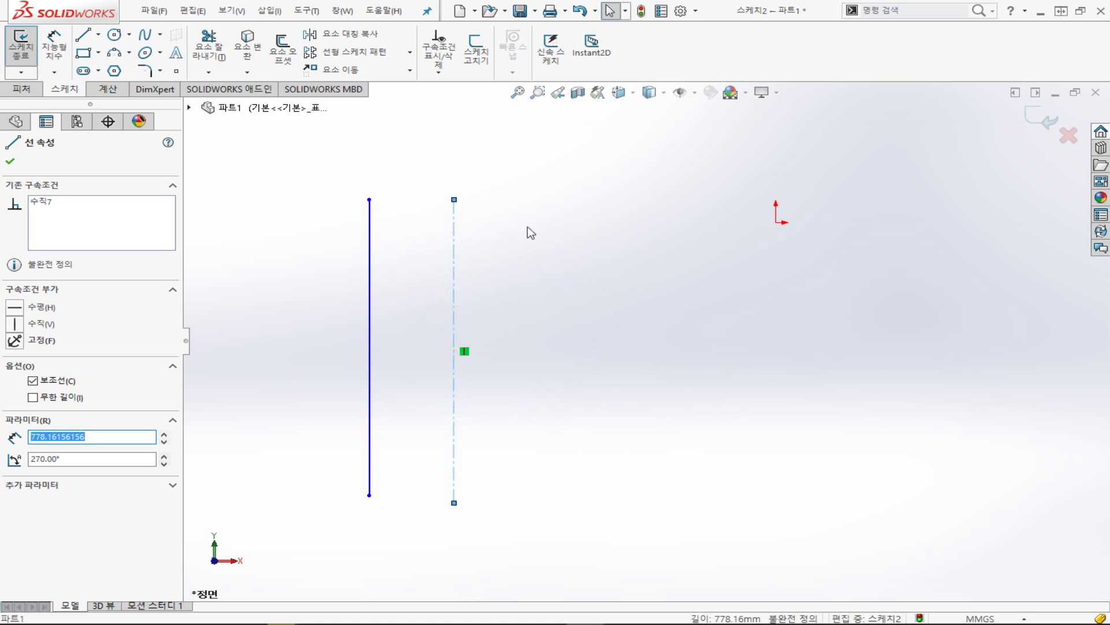
left_click(101, 36)
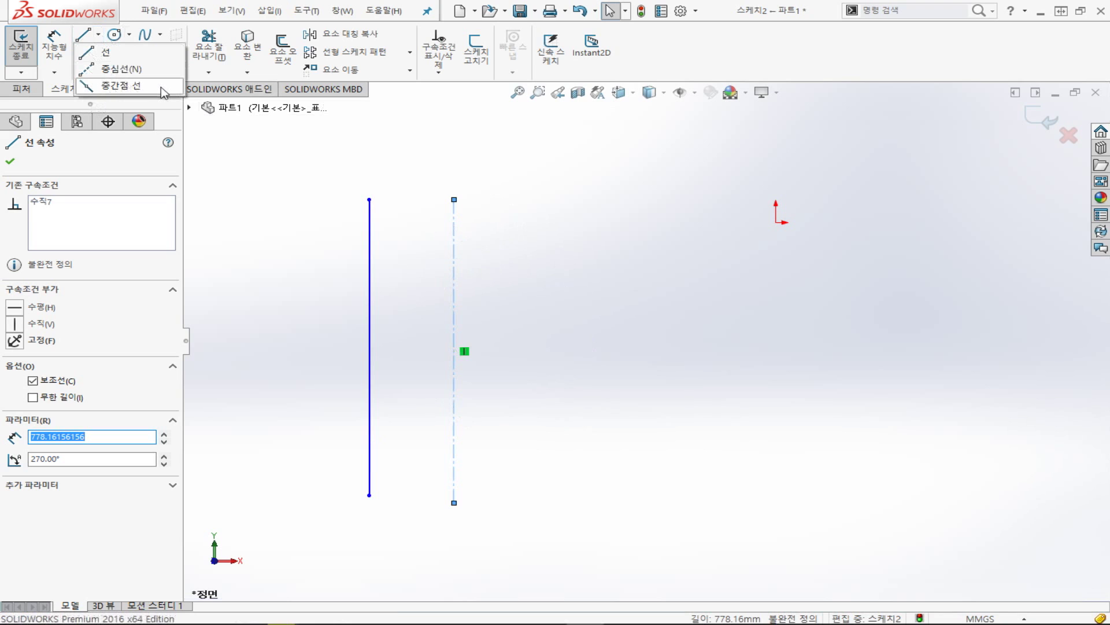
Step: Draw a nearly horizontal midpoint line crossing the centerline and extending right
left_click(106, 86)
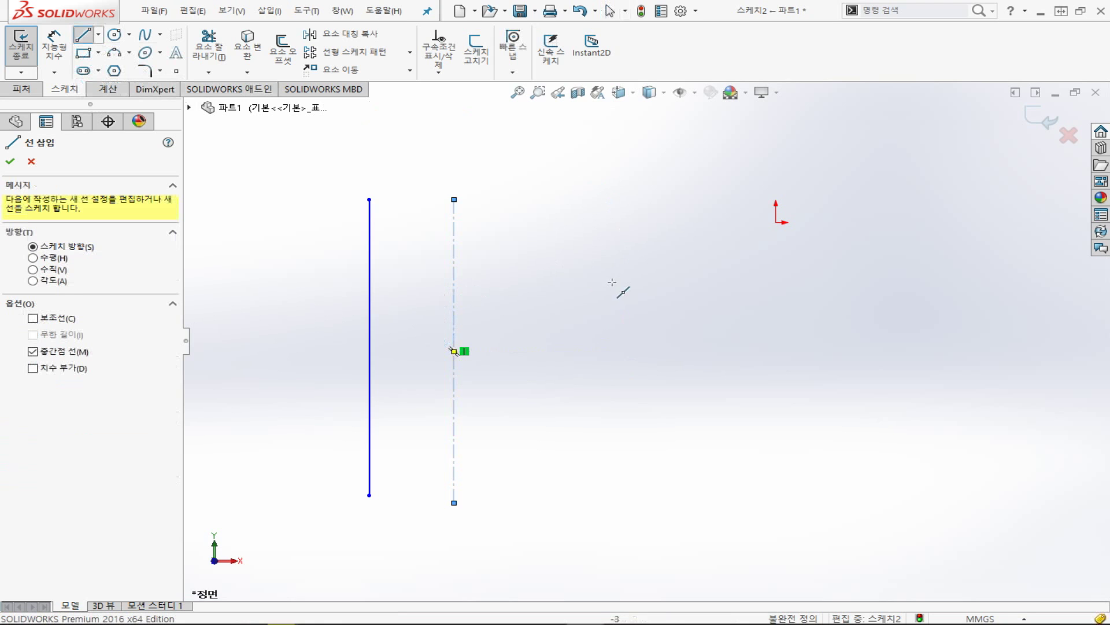
left_click(650, 297)
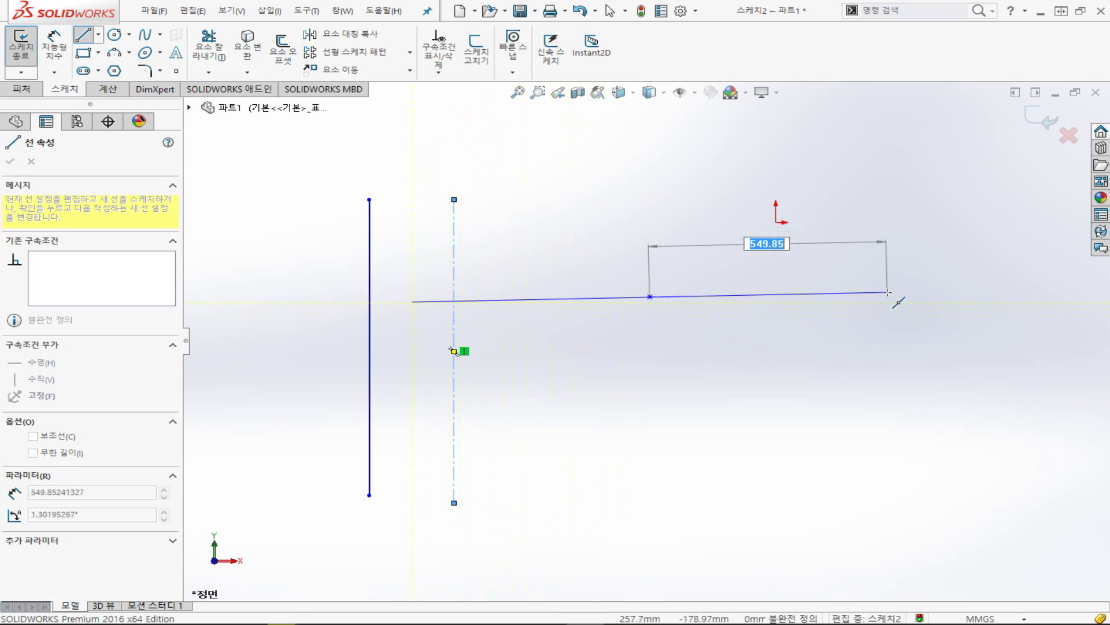
left_click(888, 292)
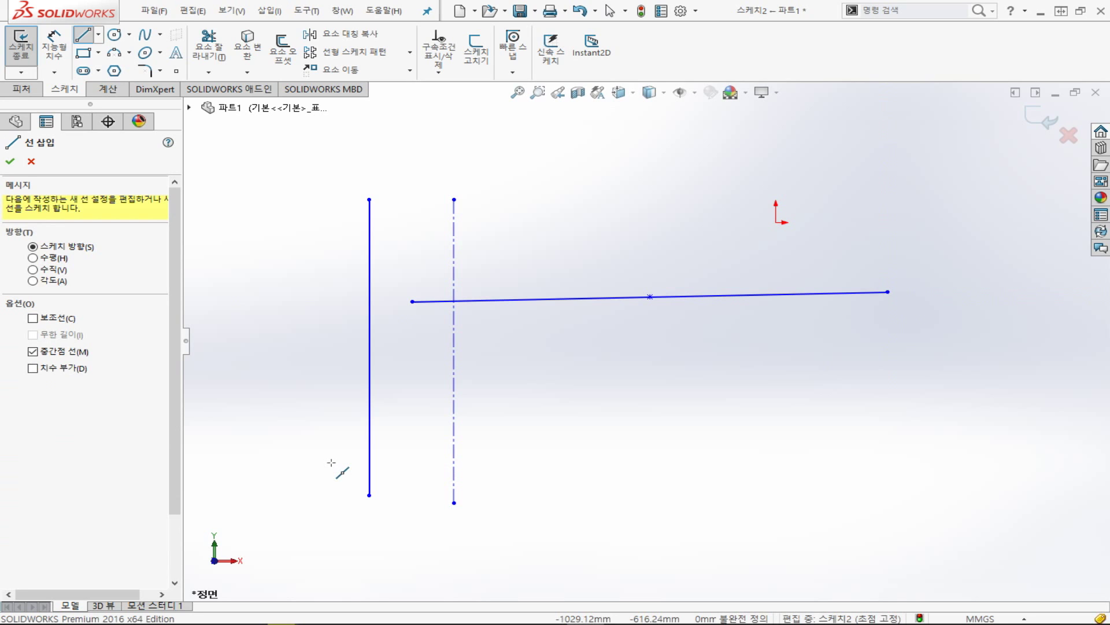
left_click(99, 36)
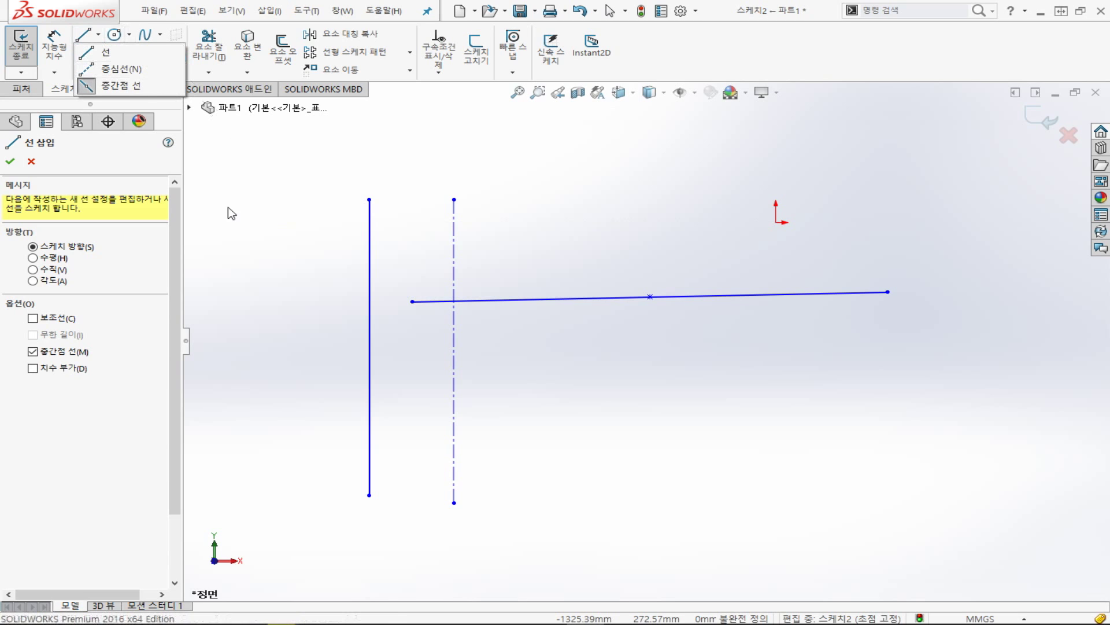
left_click(239, 224)
key("Escape")
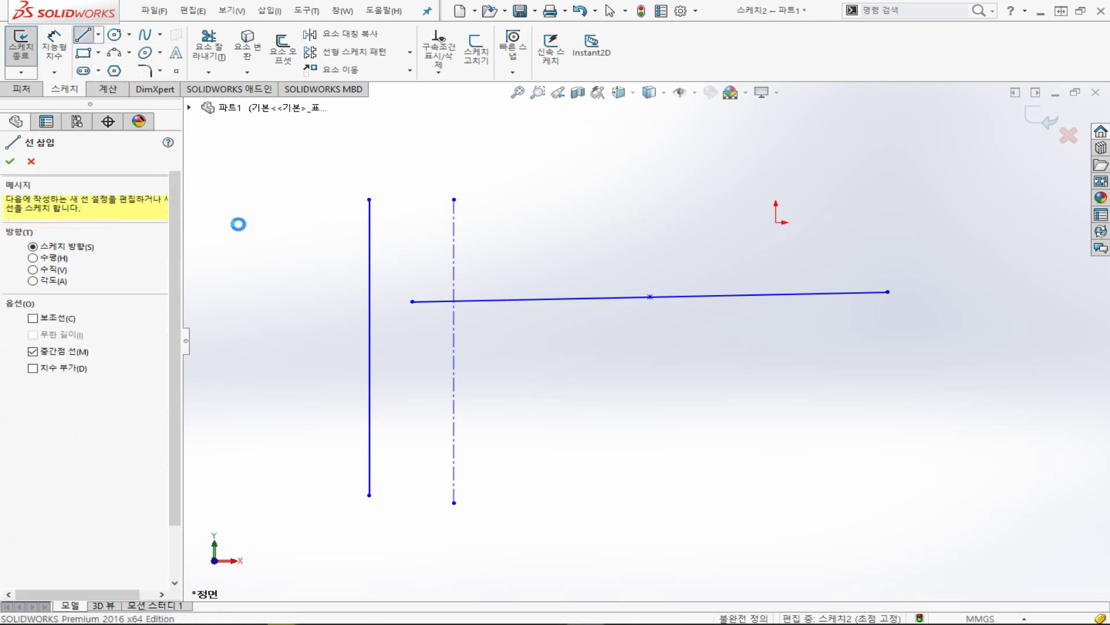
key("Escape")
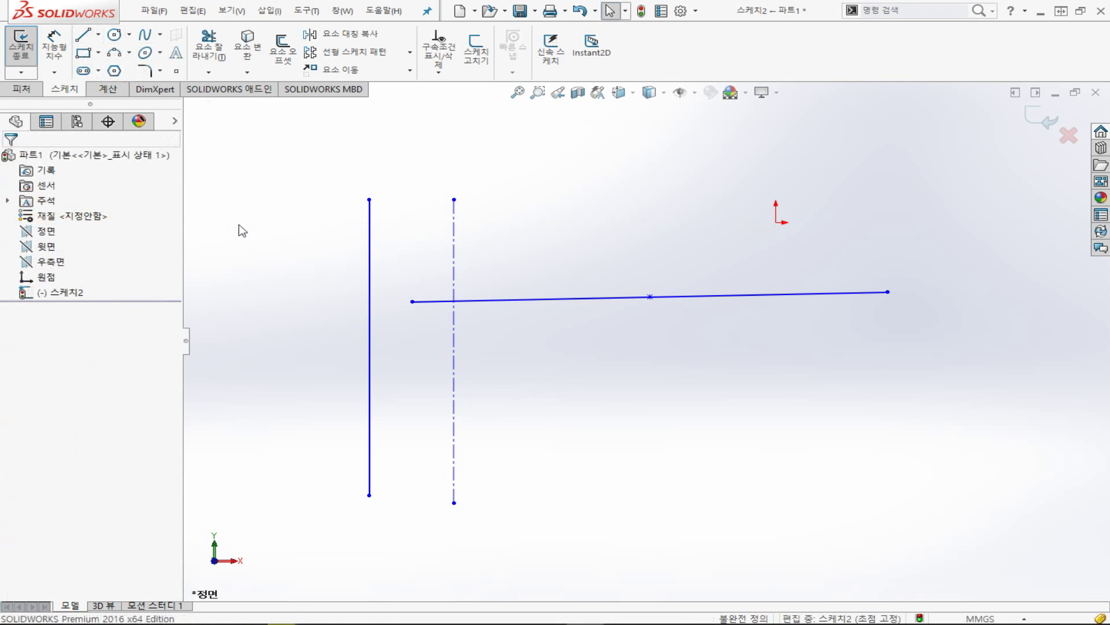
key("ctrl+Up")
key("ctrl+Up")
key("ctrl+Up")
key("ctrl+Up")
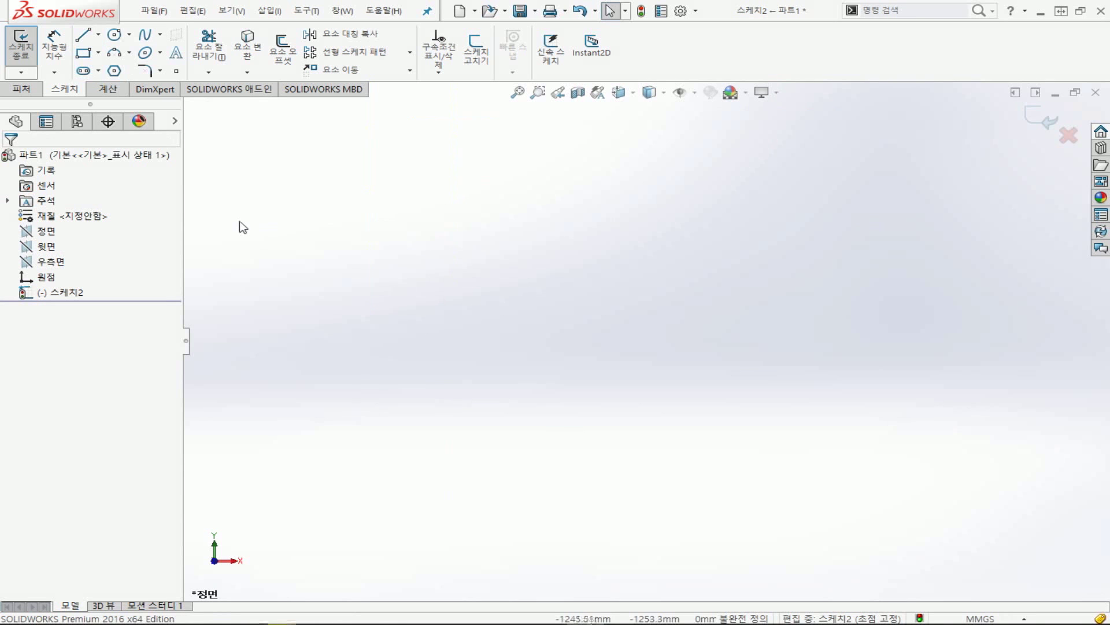
Step: Draw a centre-radius circle of radius about 580.05 below the lines
left_click(130, 37)
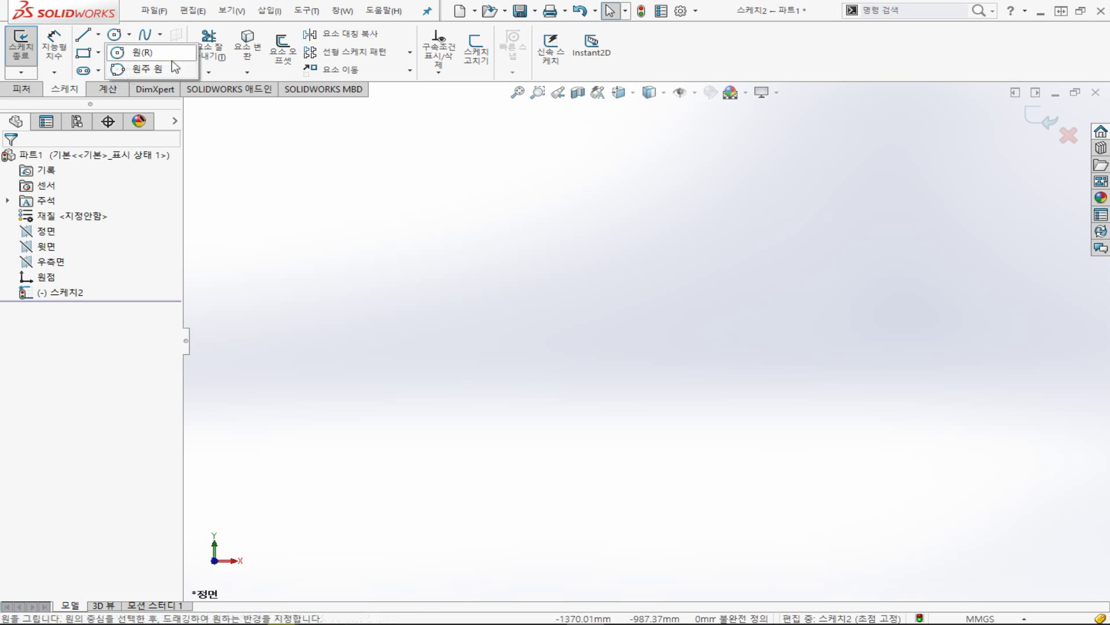
left_click(124, 59)
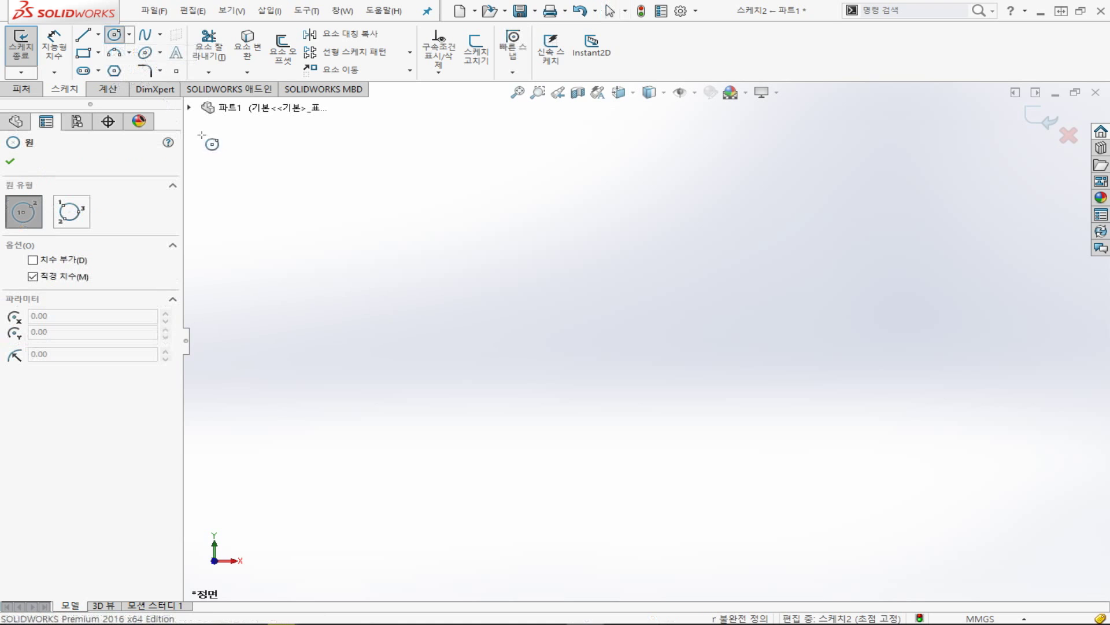
left_click(392, 282)
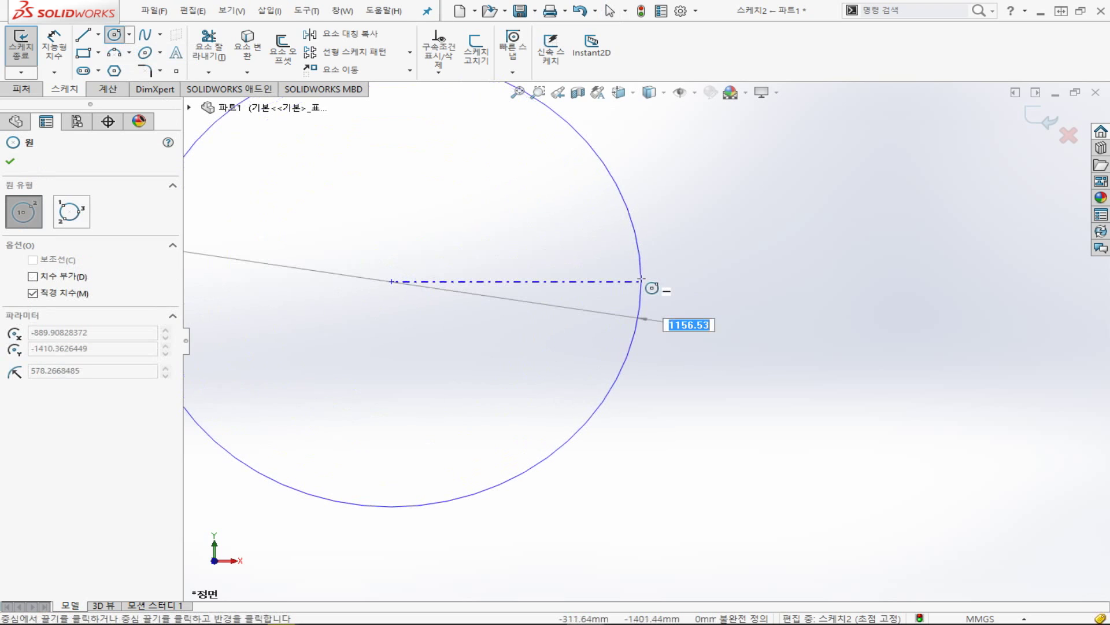
left_click(641, 281)
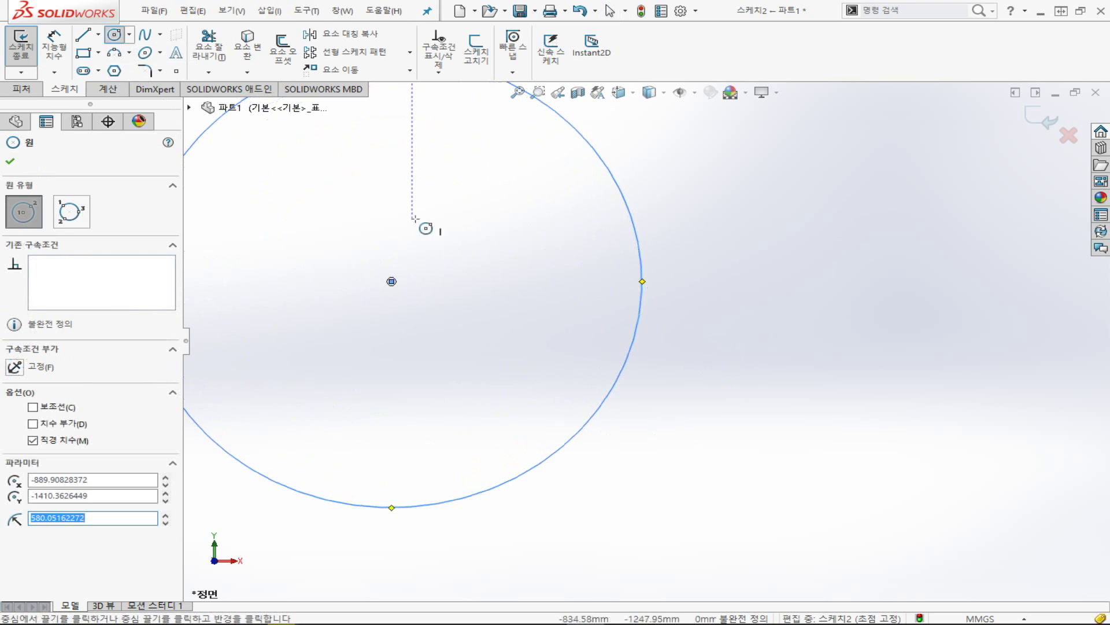
scroll(657, 277, "up", 3)
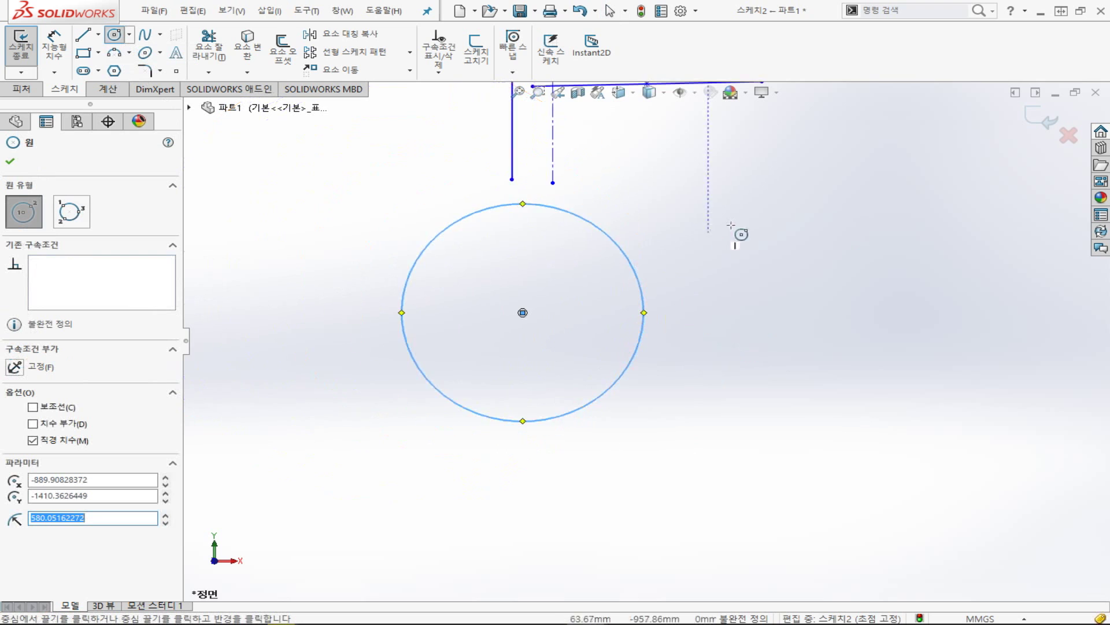
scroll(739, 235, "up", 3)
scroll(319, 208, "down", 1)
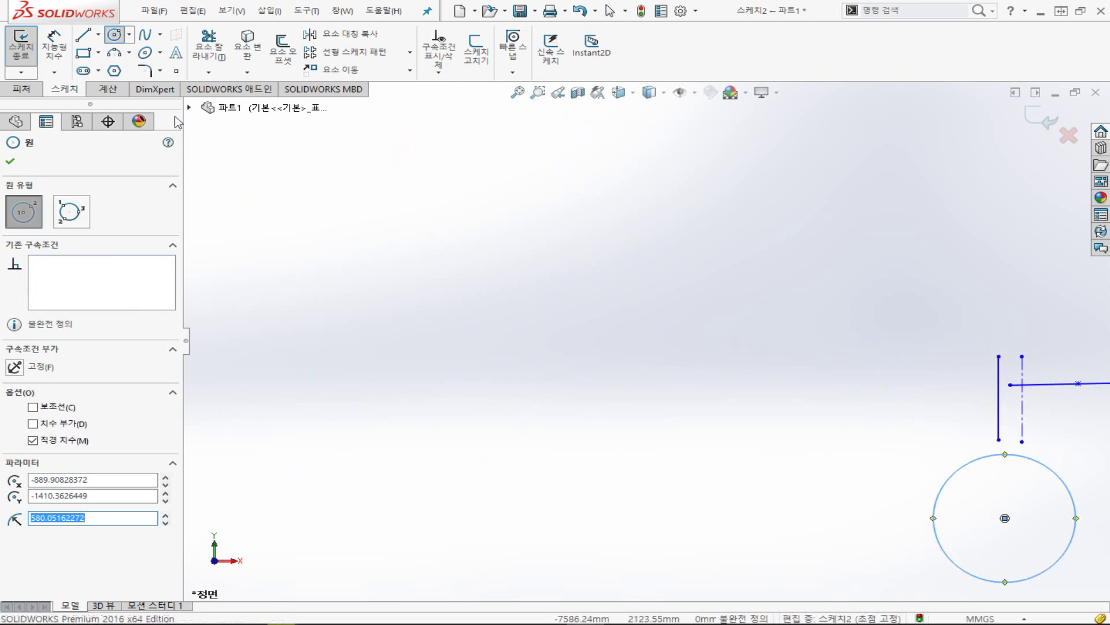
left_click(130, 36)
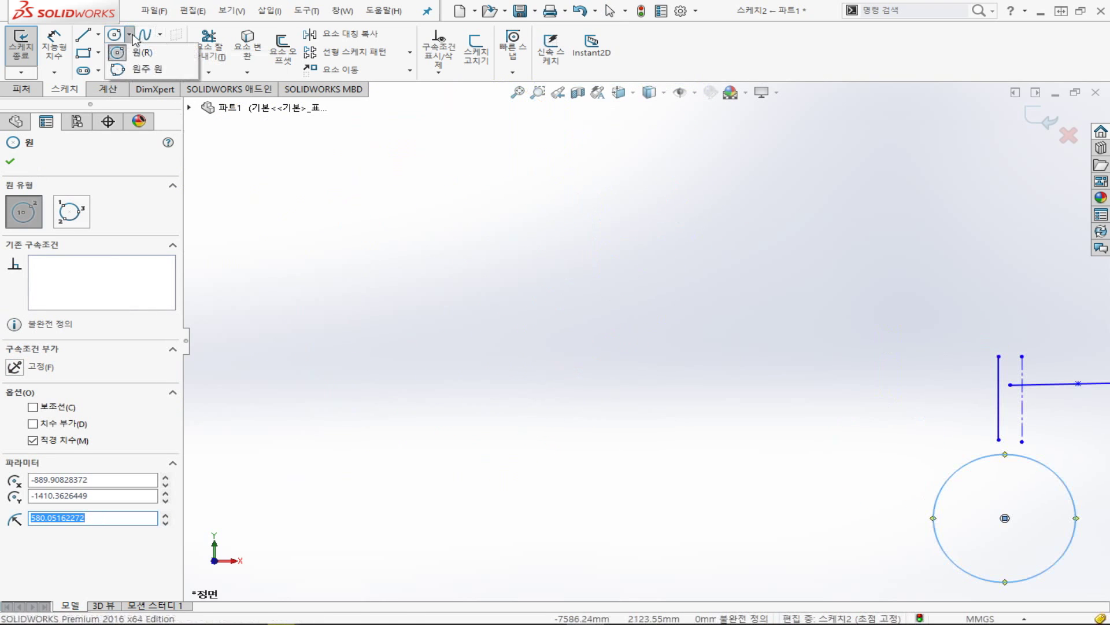
Step: Draw a perimeter circle through three points, radius about 1982.37
left_click(135, 70)
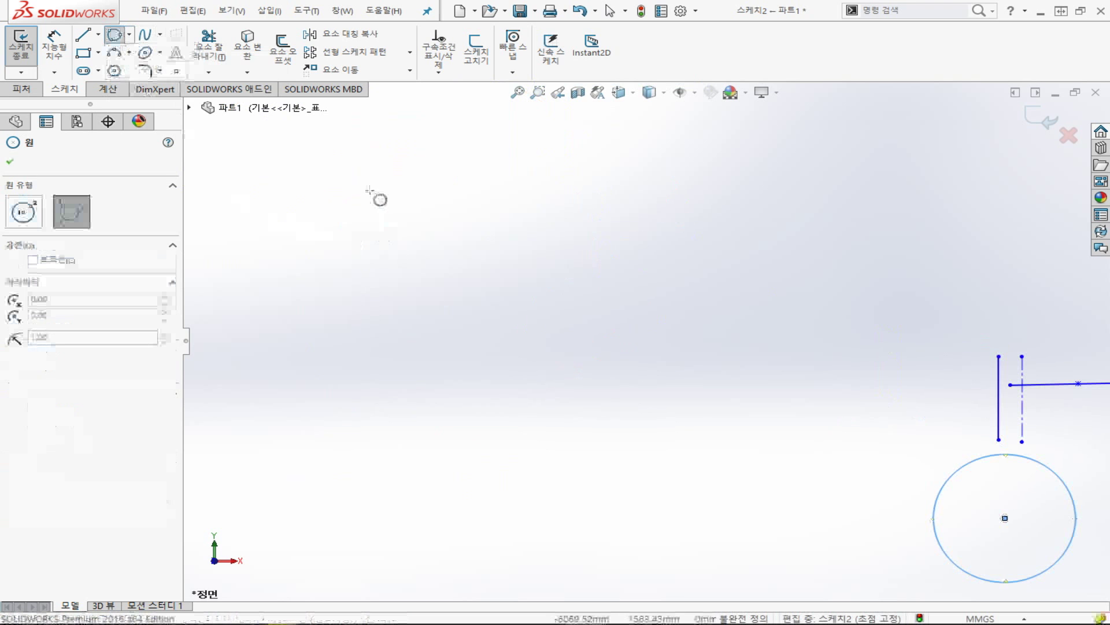
left_click(369, 142)
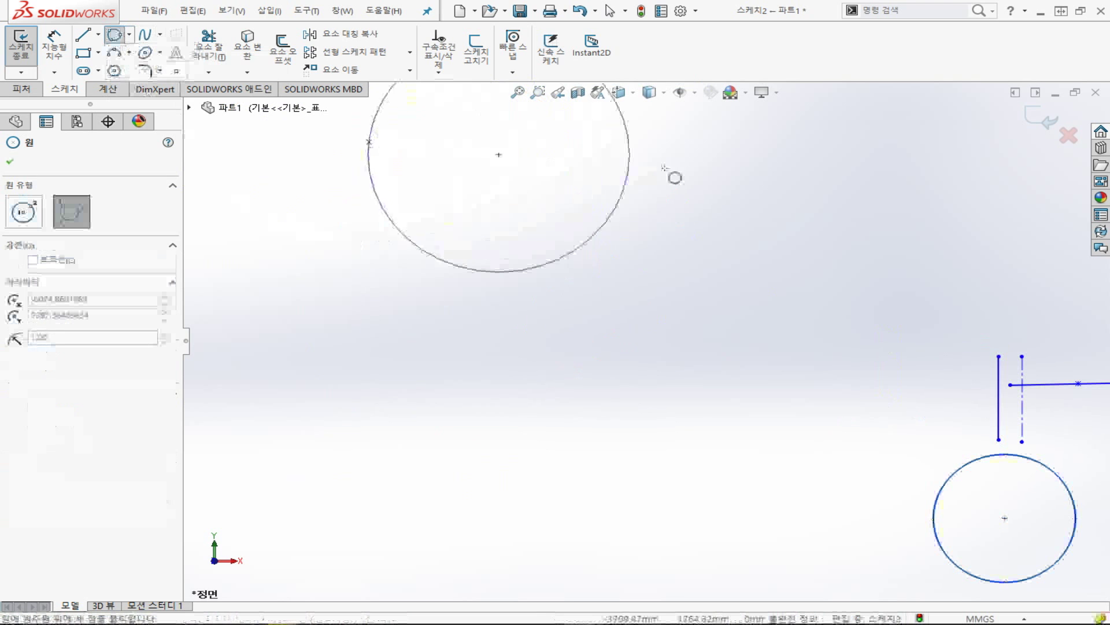
left_click(802, 163)
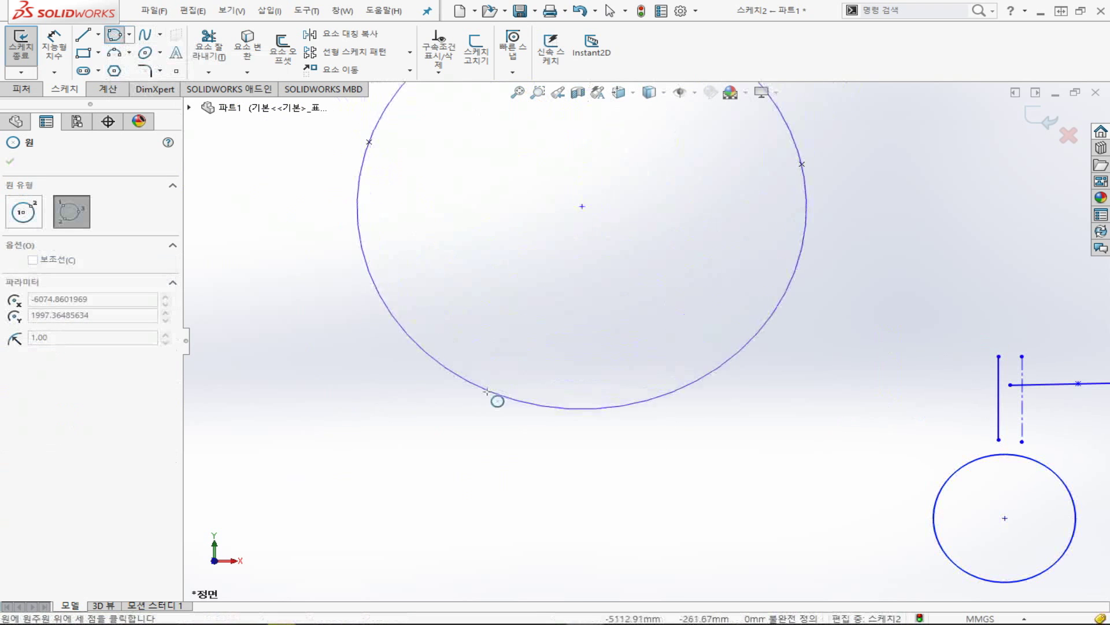
left_click(484, 454)
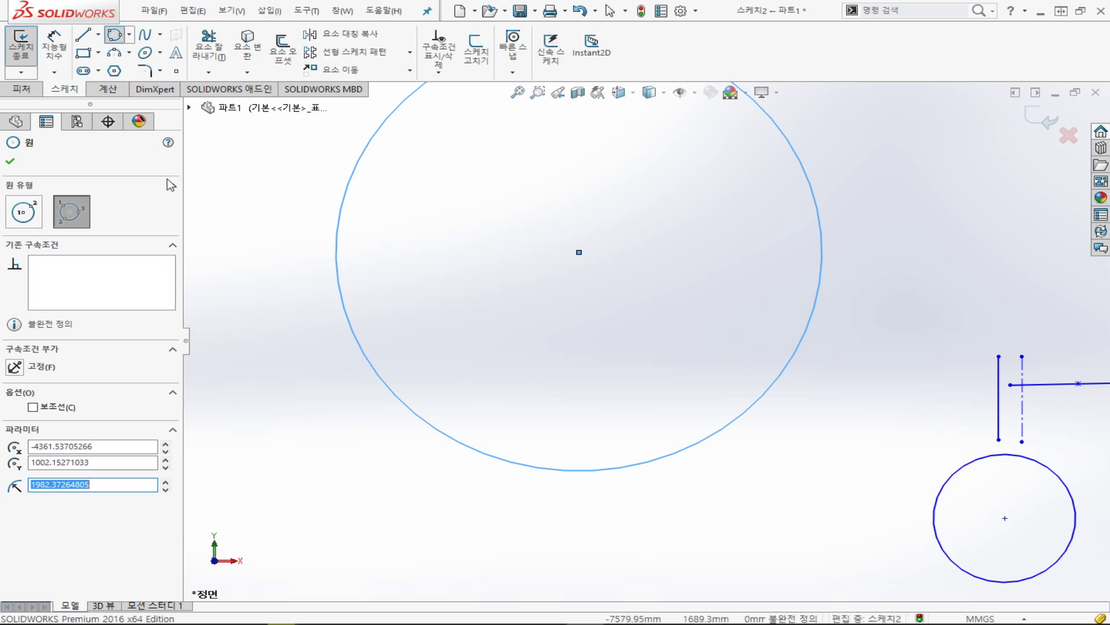
left_click(160, 36)
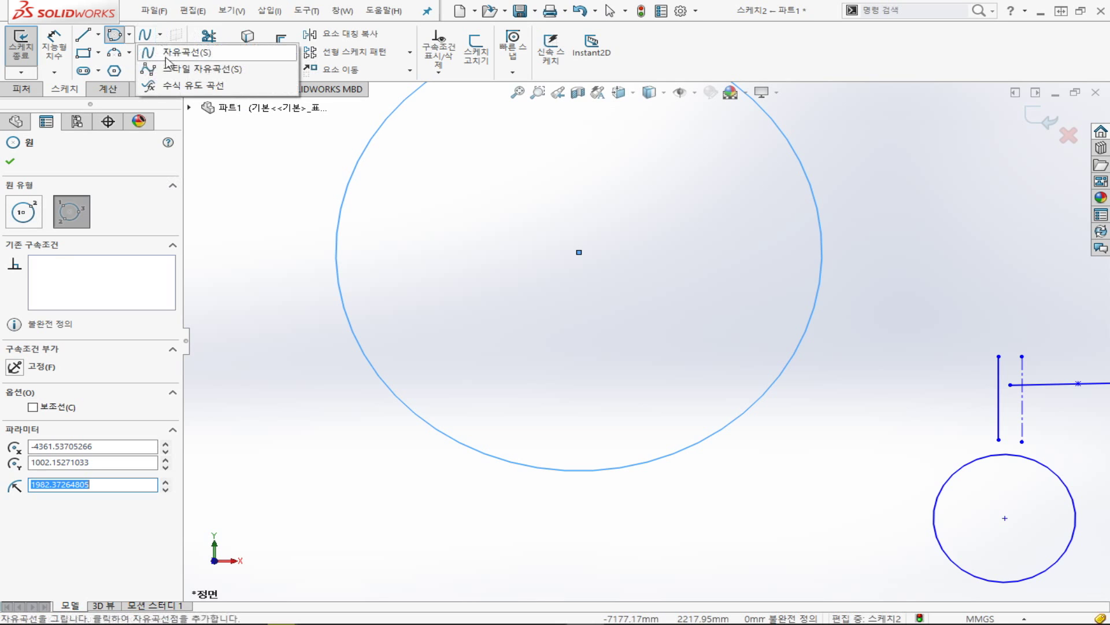
Step: Draw a four-point wavy spline across the large circle
left_click(179, 52)
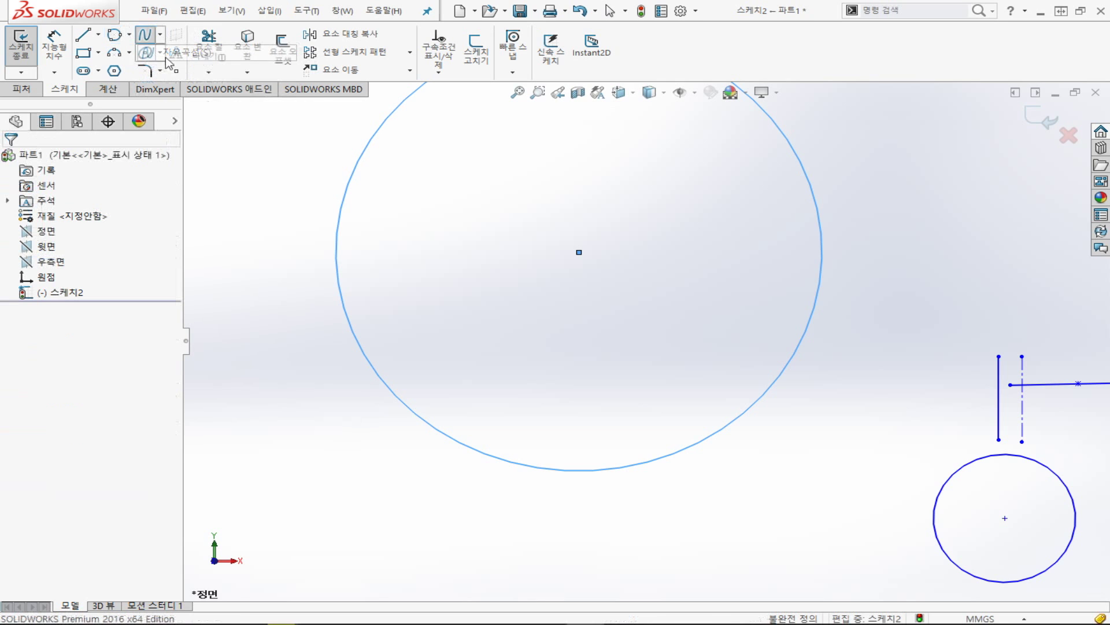
left_click(261, 223)
left_click(497, 156)
left_click(699, 221)
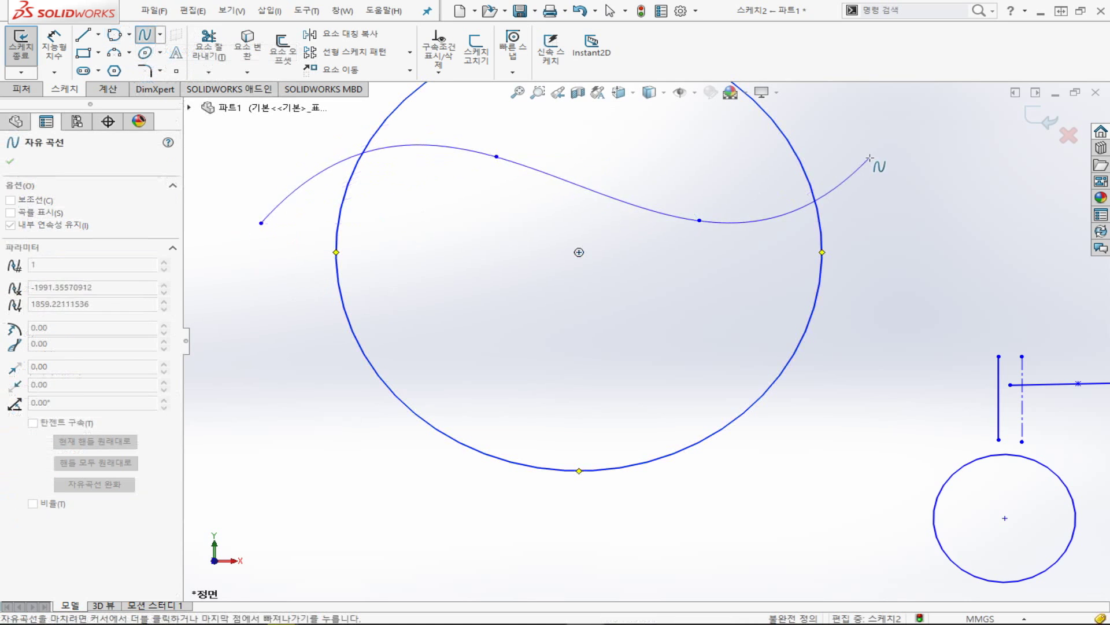
double_click(870, 157)
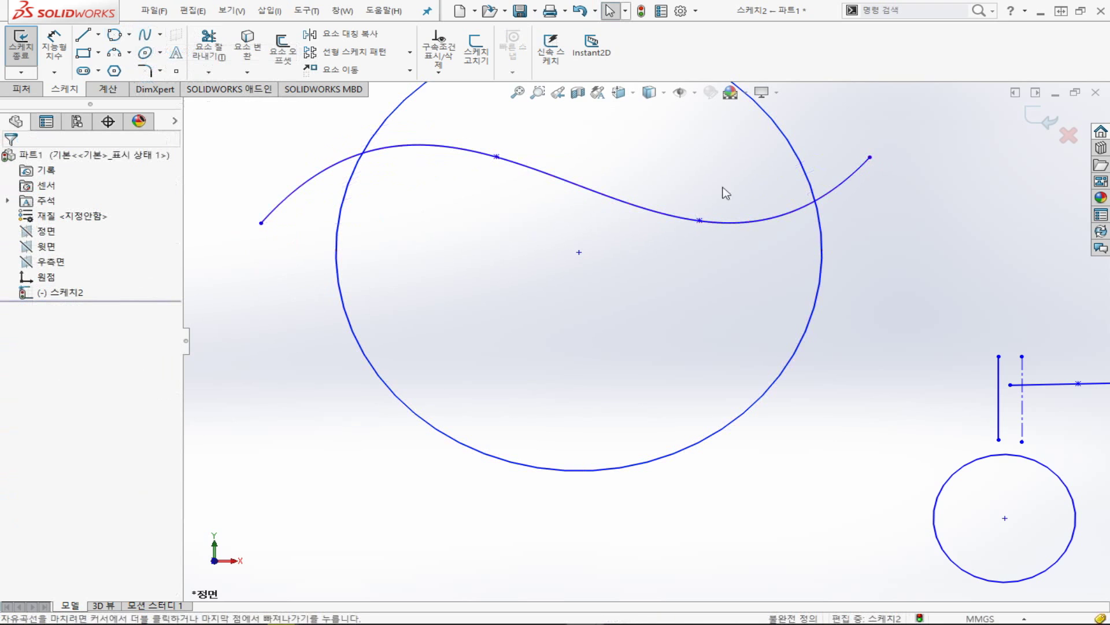
key("Escape")
Step: Draw a style spline with its control polygon beneath the first spline
left_click(160, 34)
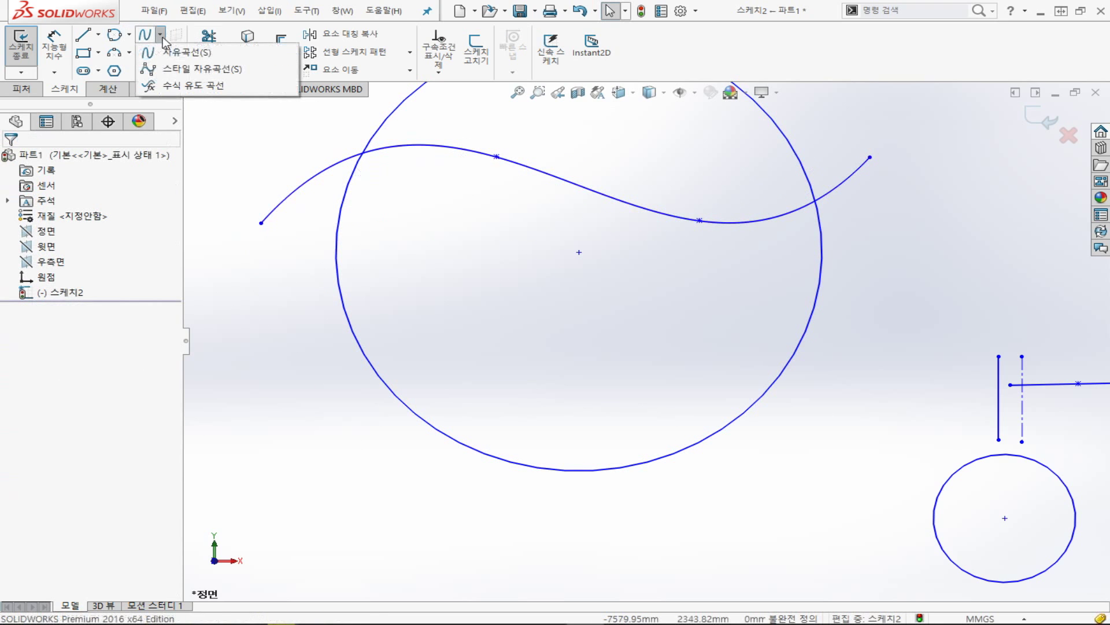
left_click(188, 72)
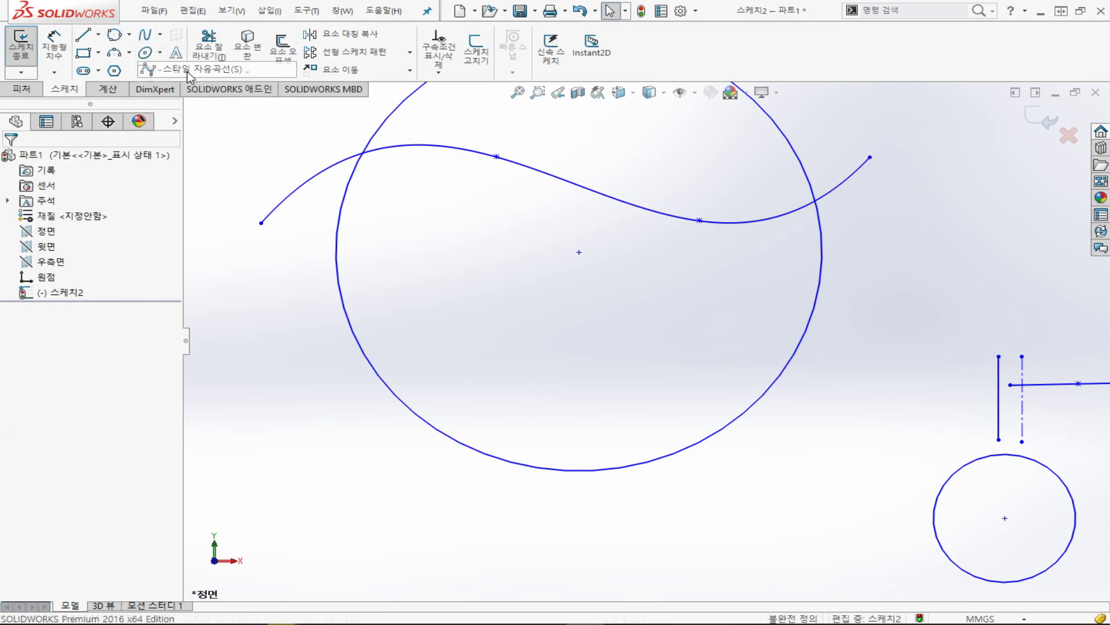
left_click(261, 367)
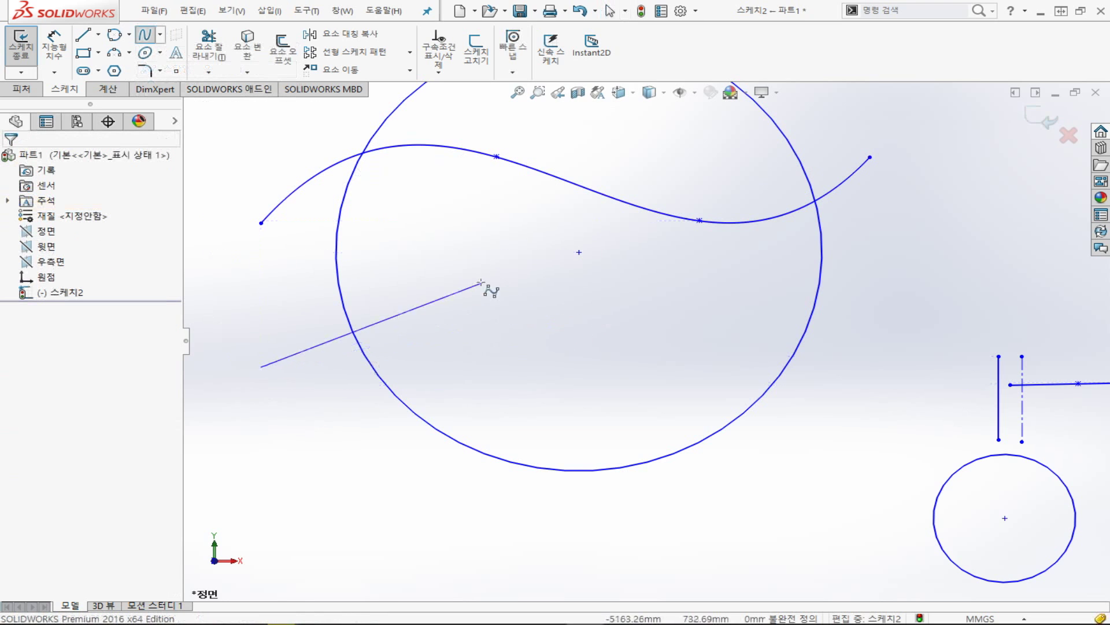
left_click(413, 272)
left_click(696, 351)
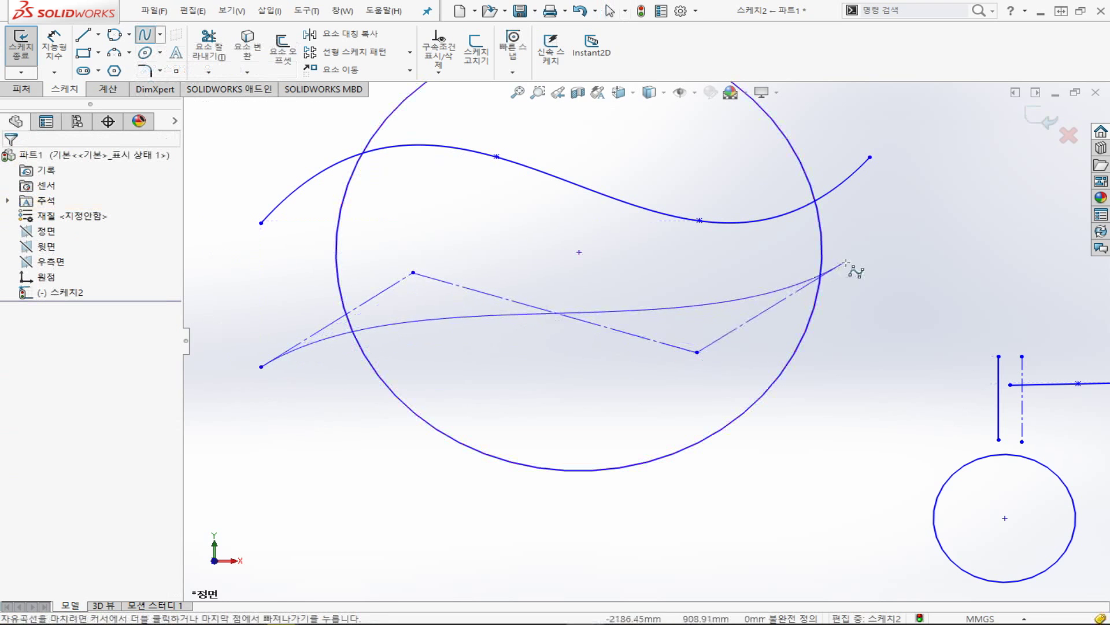
double_click(895, 247)
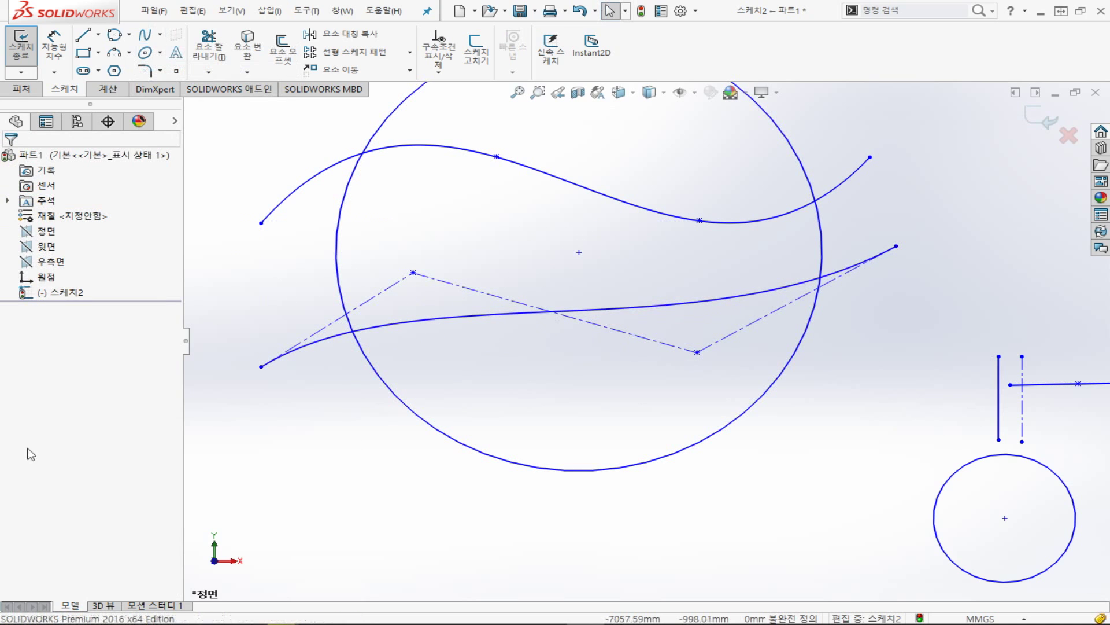
left_click(159, 34)
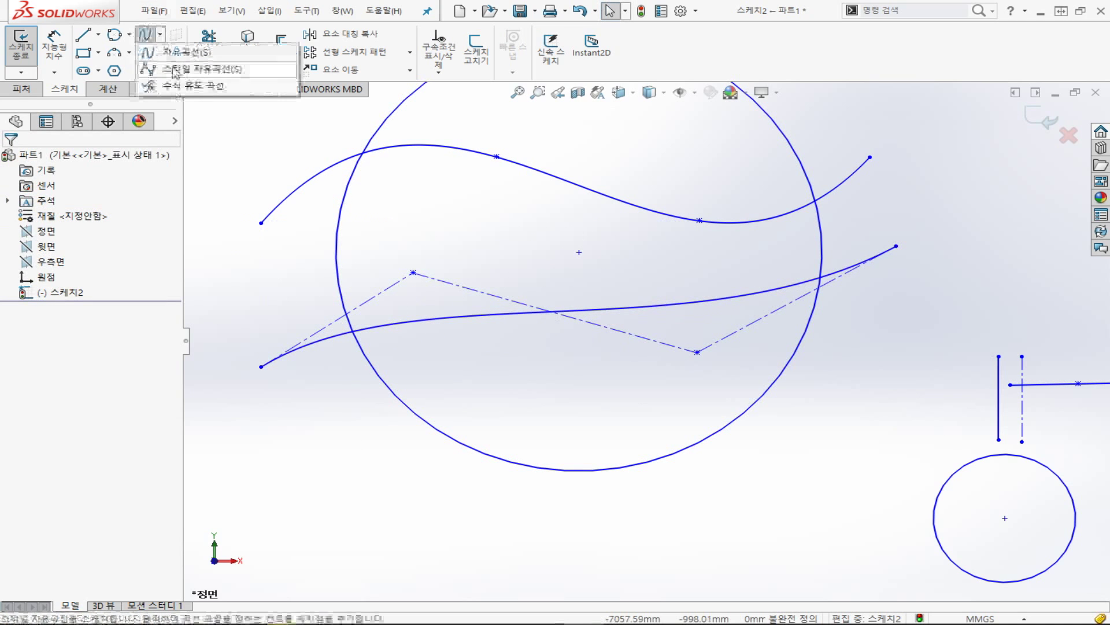
left_click(202, 87)
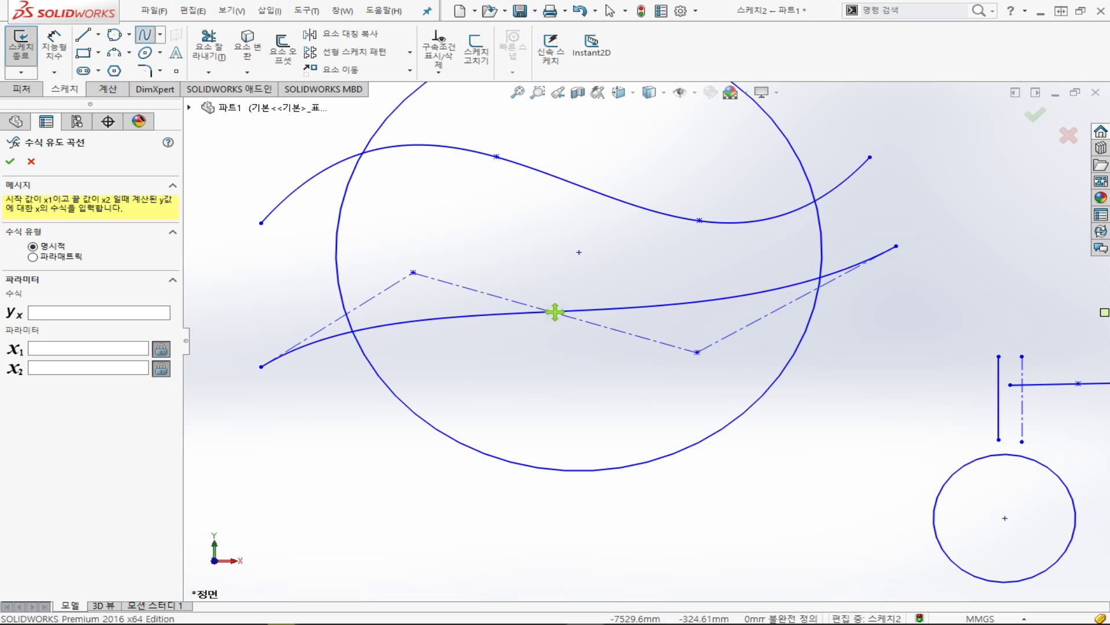
left_click(99, 53)
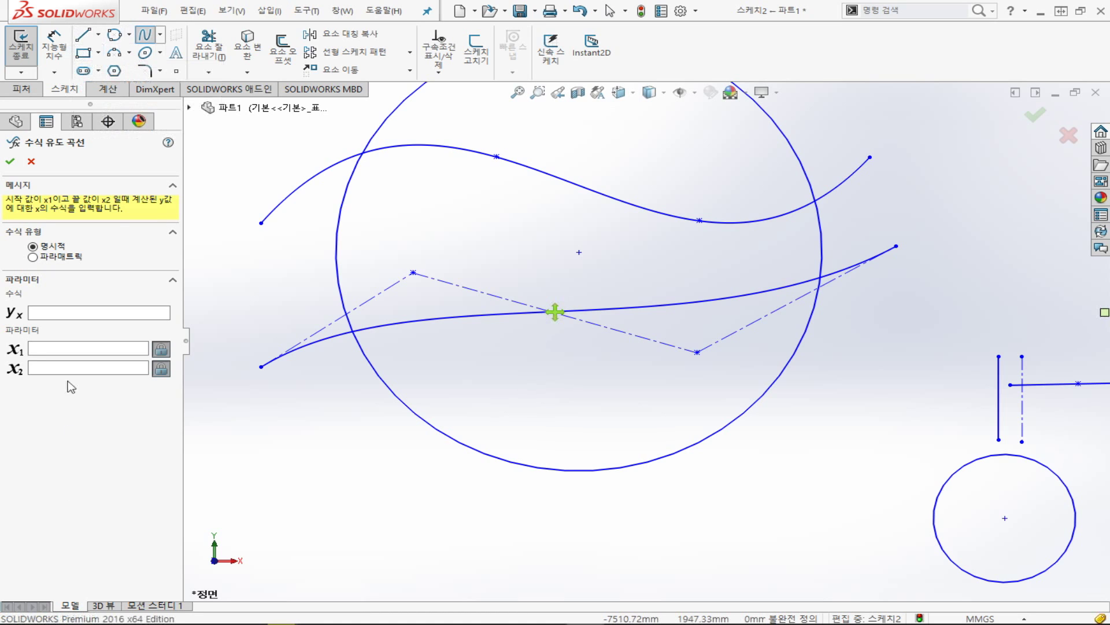
left_click(98, 53)
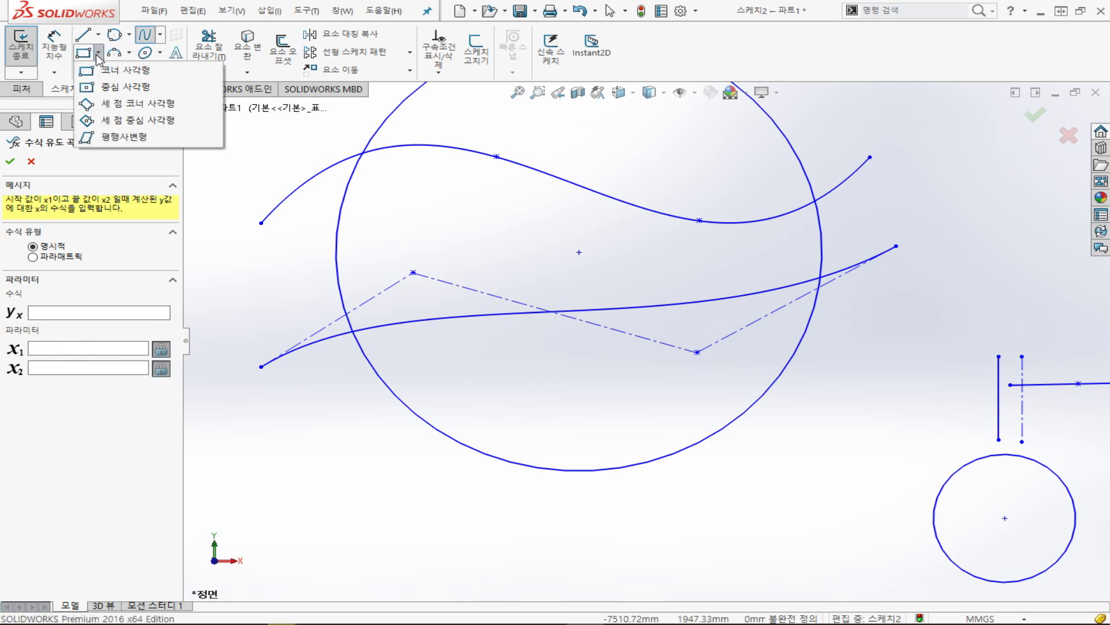
Step: Draw a corner rectangle in an empty area of the sketch
left_click(116, 78)
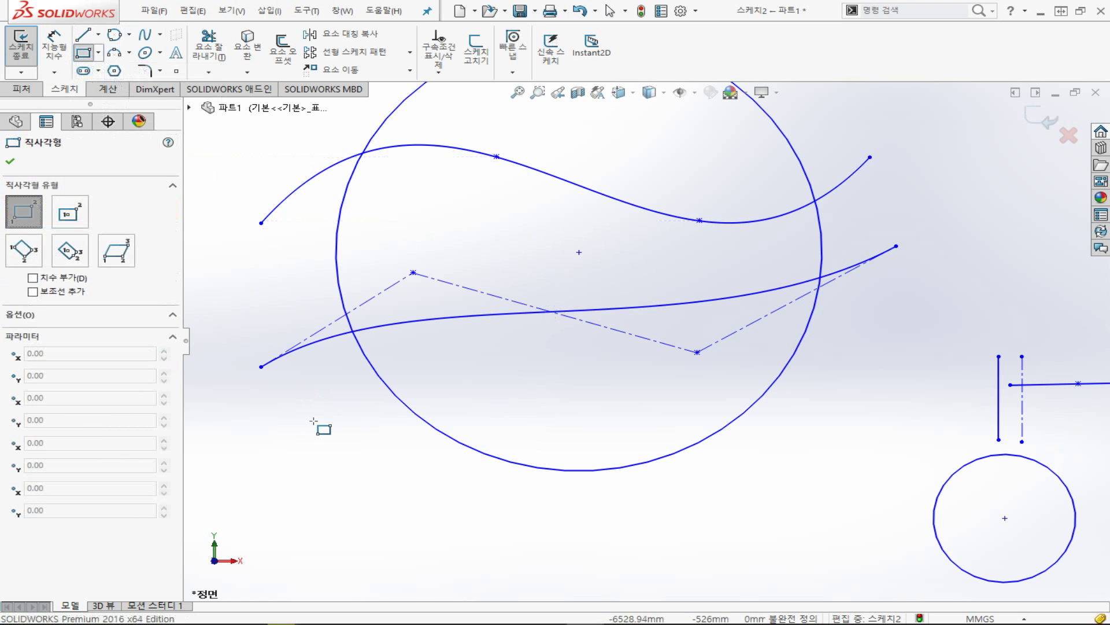
key("ctrl+Down")
key("ctrl+Up")
key("ctrl+Up")
key("ctrl+Up")
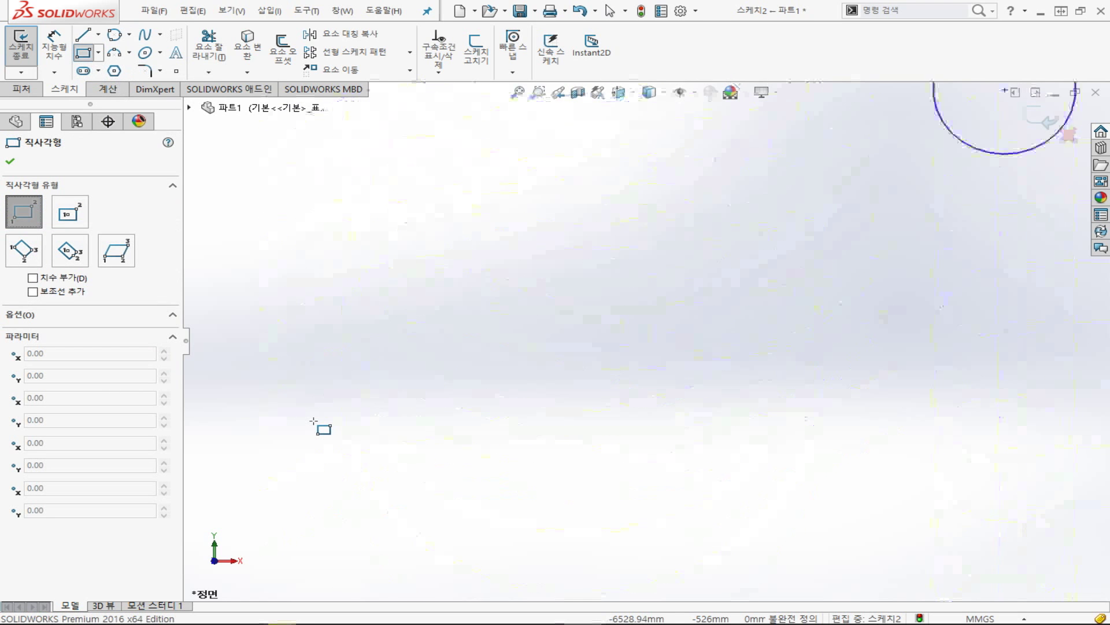
key("ctrl+Up")
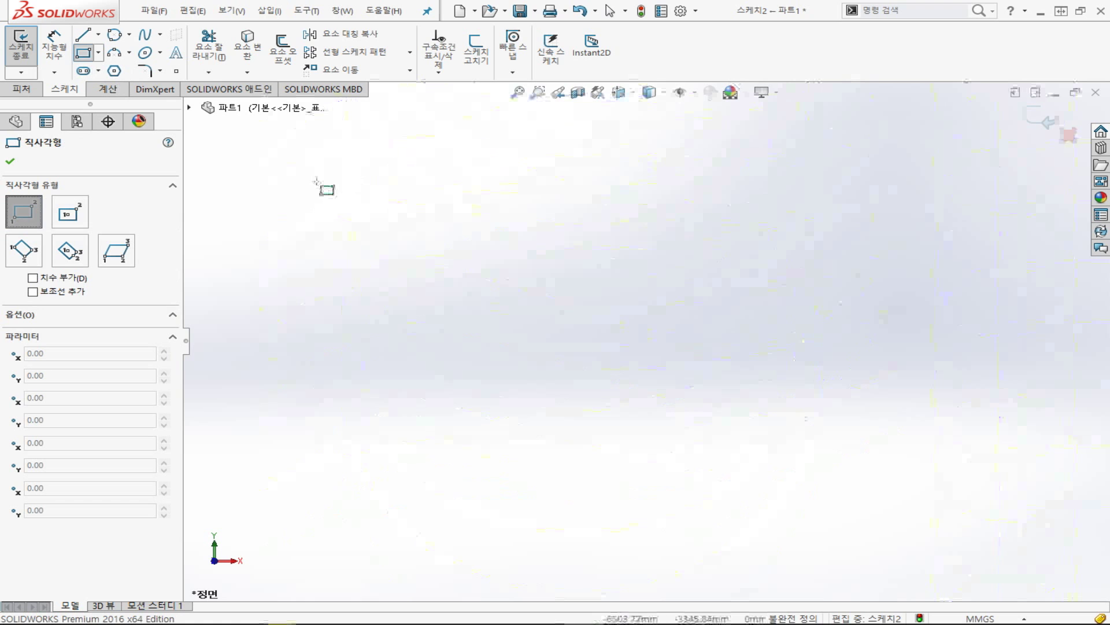
left_click(322, 186)
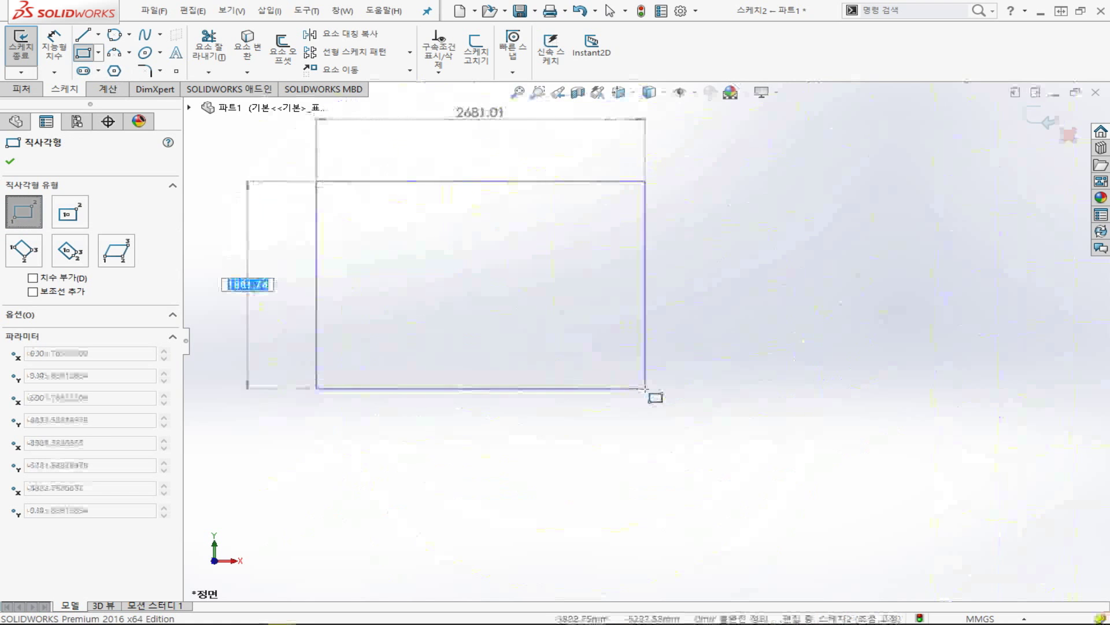
left_click(557, 317)
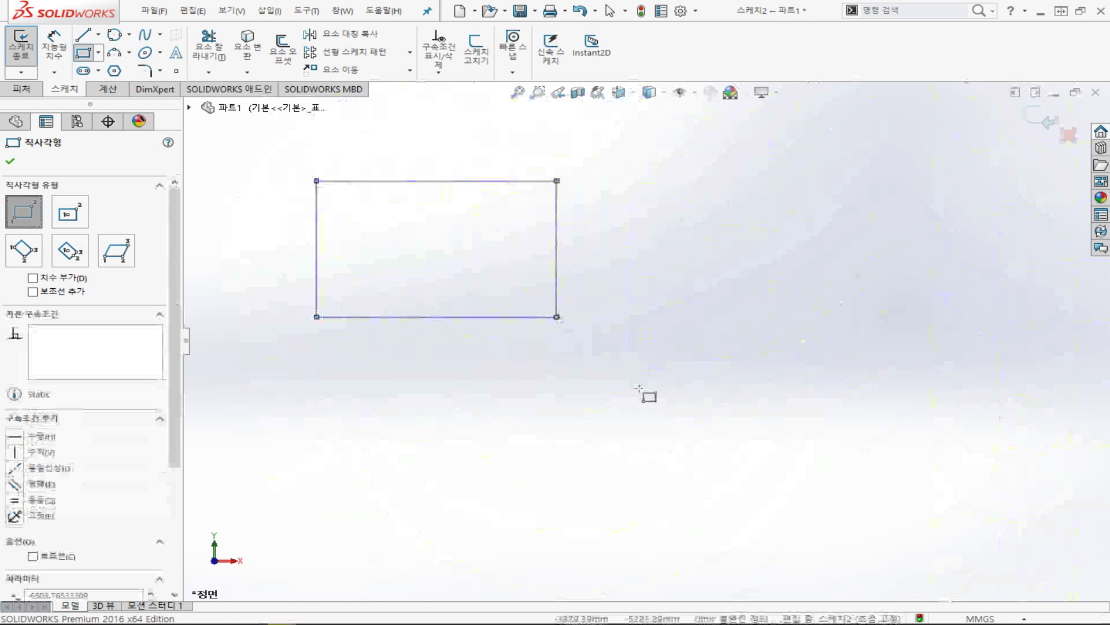
Step: Draw a centre rectangle with diagonal construction lines to its right
left_click(98, 53)
left_click(116, 87)
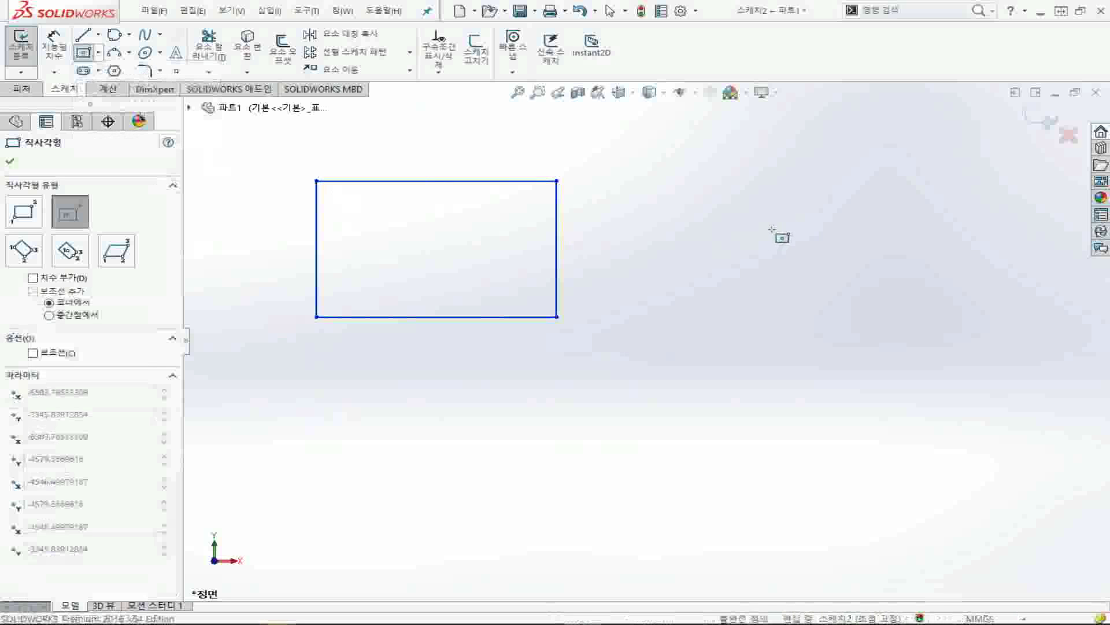
left_click(773, 230)
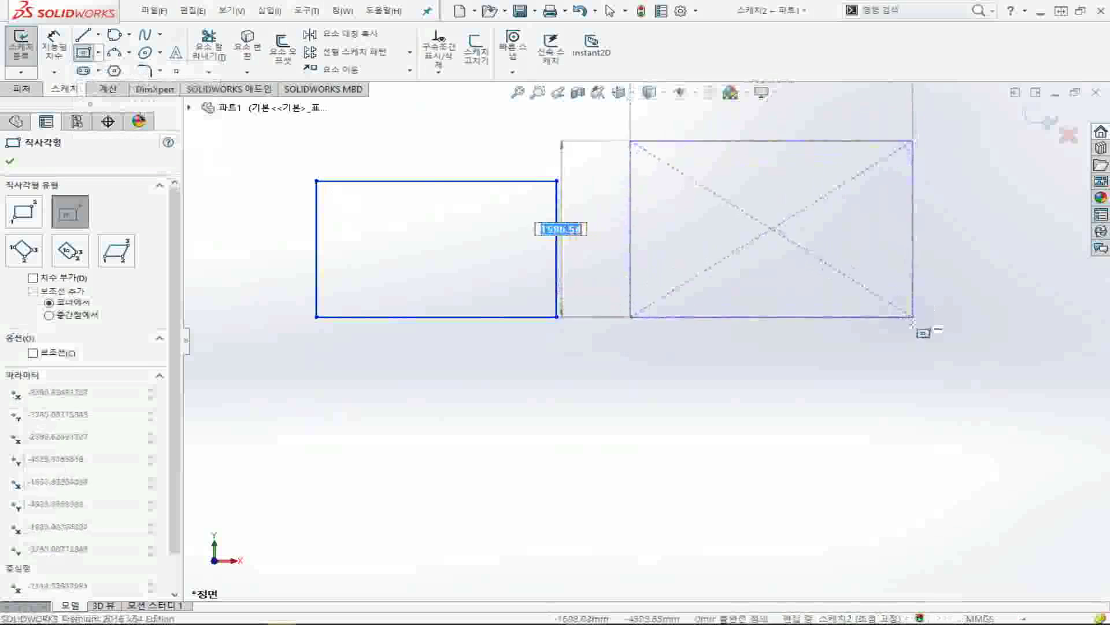
left_click(898, 363)
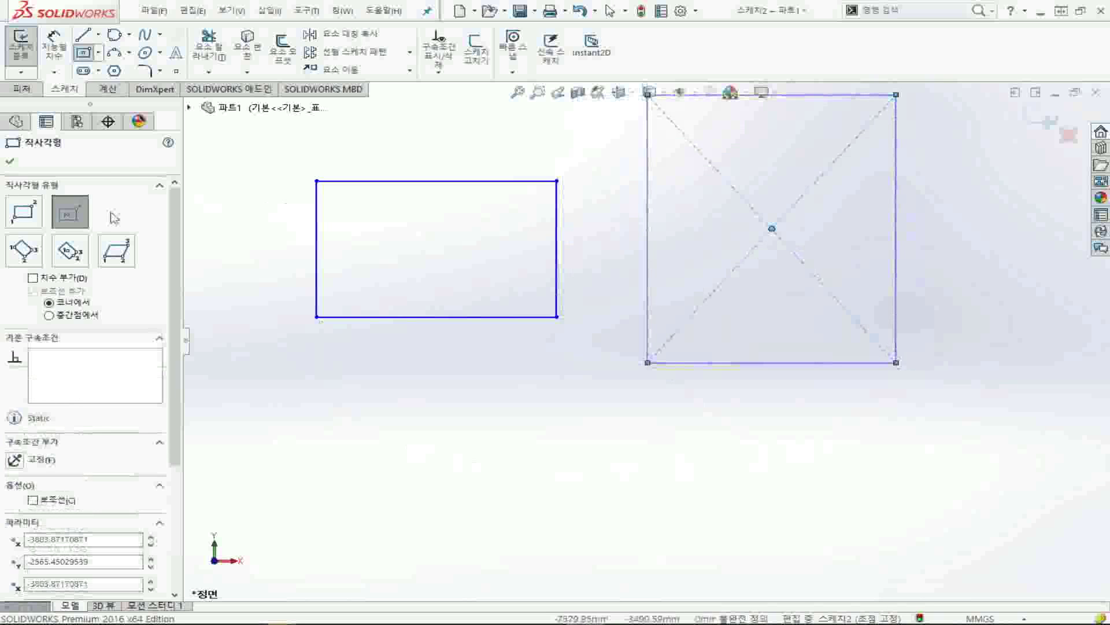
Step: Draw a tilted three-point corner rectangle at the lower left
left_click(99, 53)
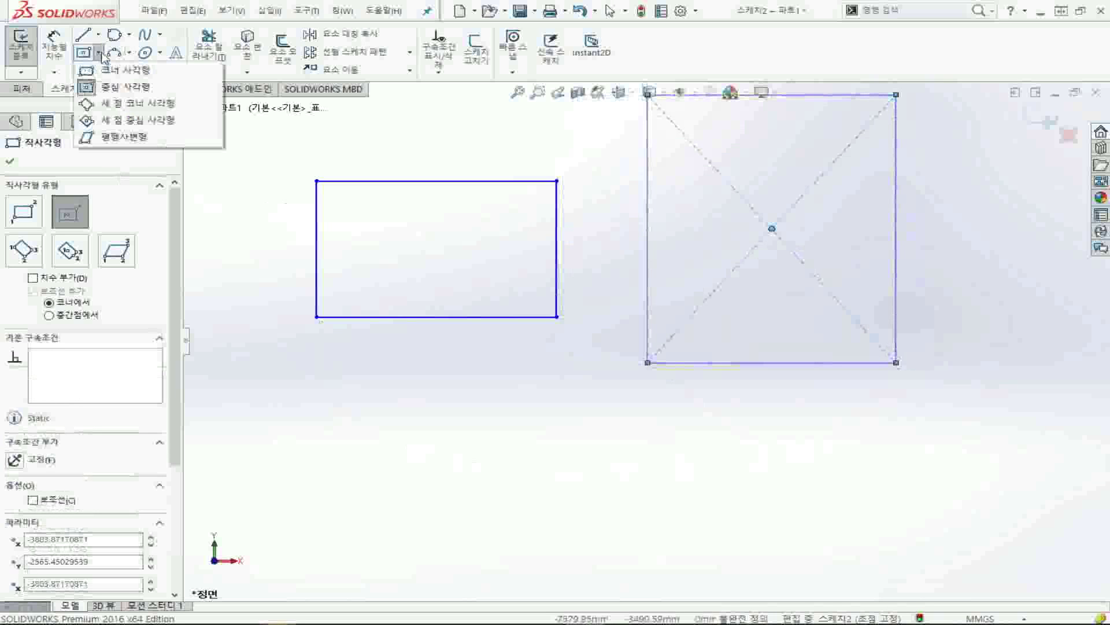
left_click(139, 108)
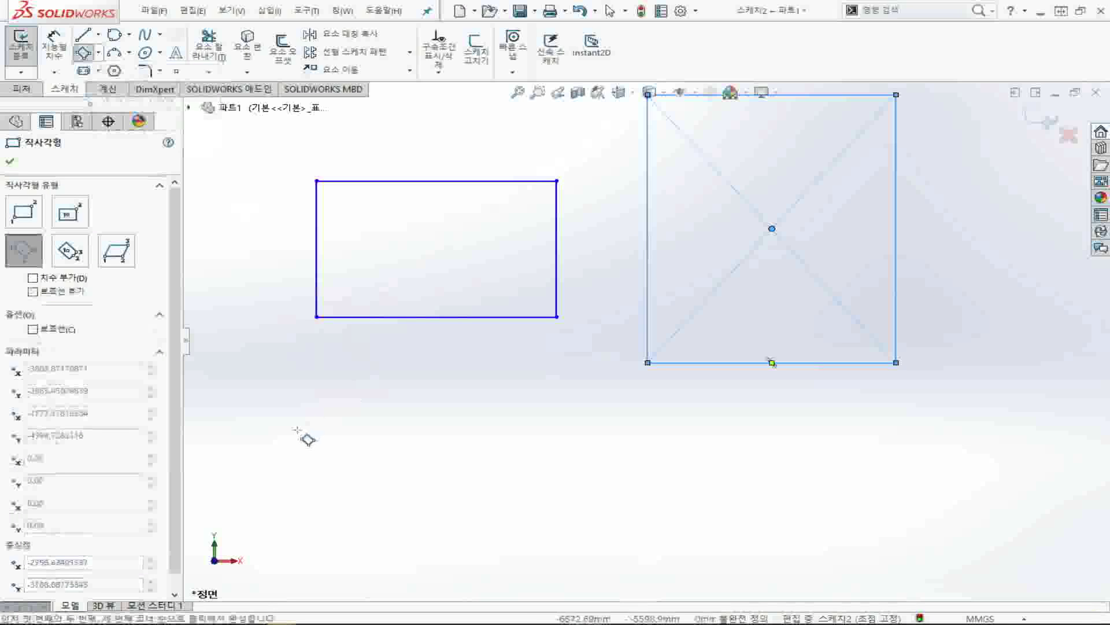
left_click(272, 430)
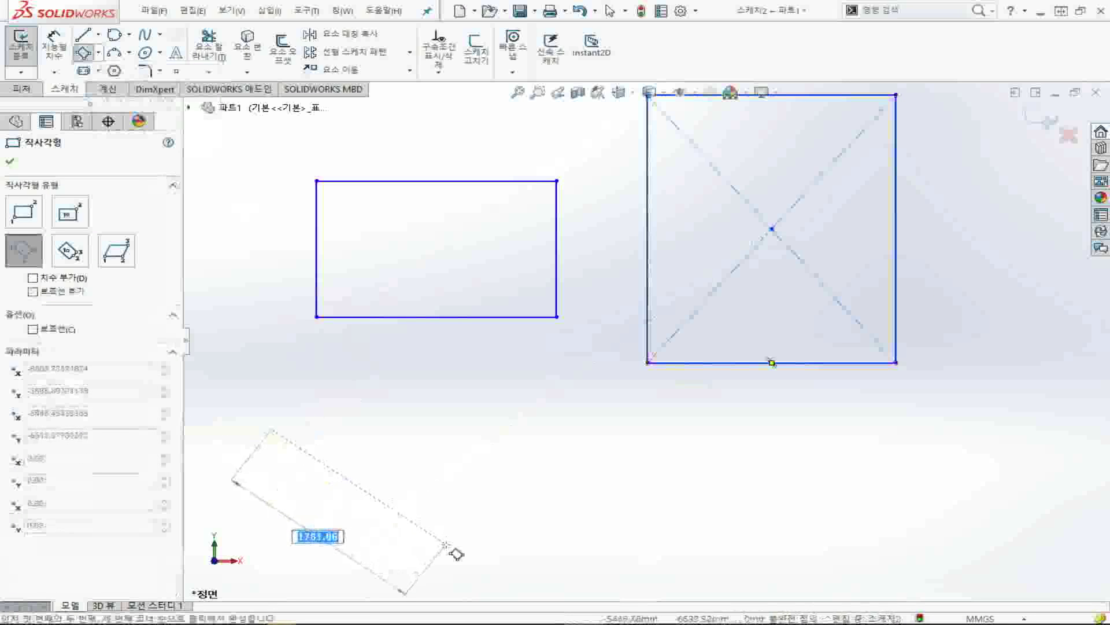
left_click(445, 542)
left_click(533, 439)
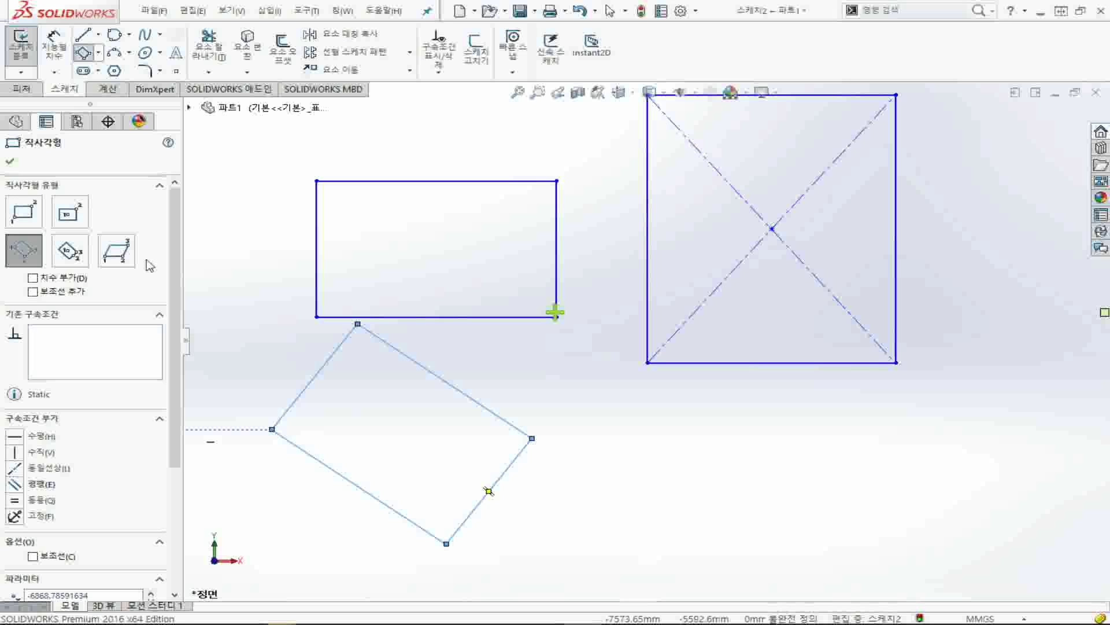
Step: Draw a tilted three-point centre rectangle at the lower right
left_click(69, 259)
left_click(700, 470)
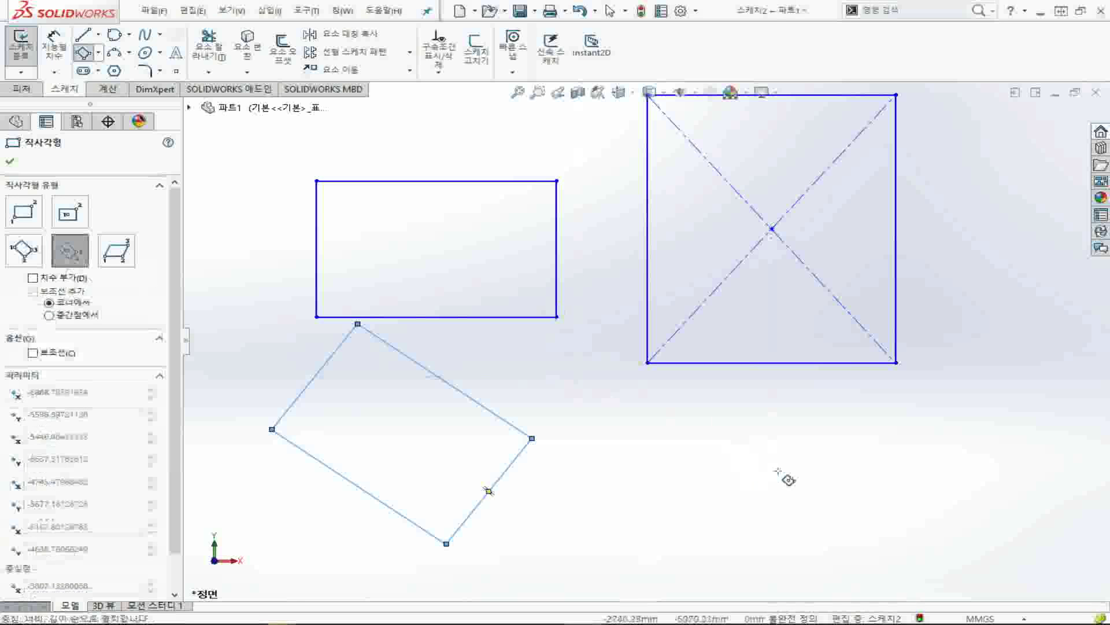
left_click(778, 471)
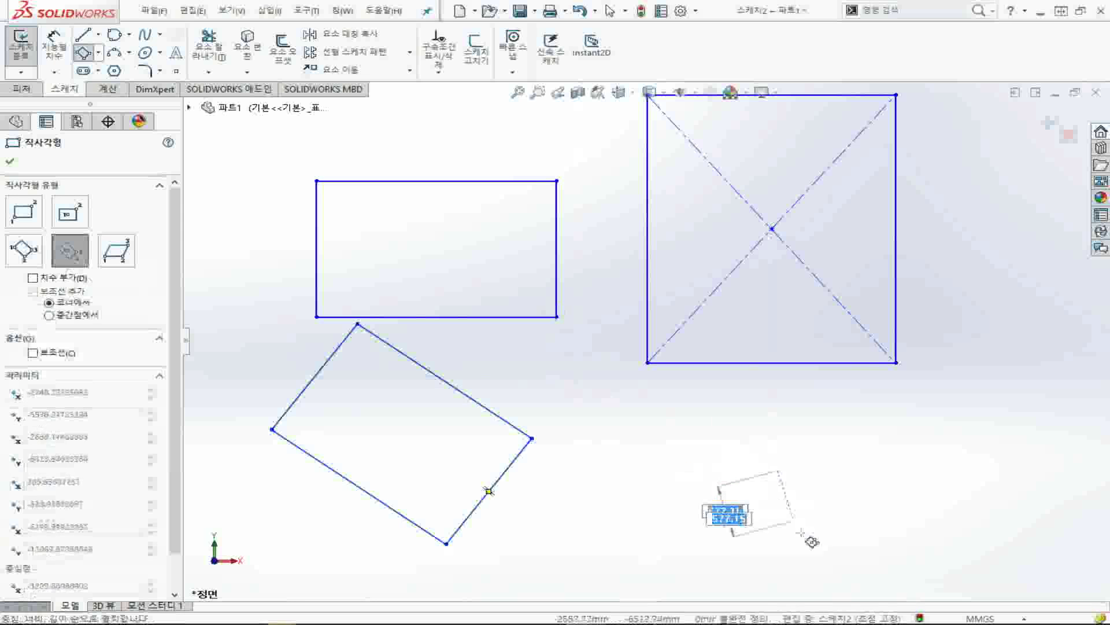
left_click(856, 566)
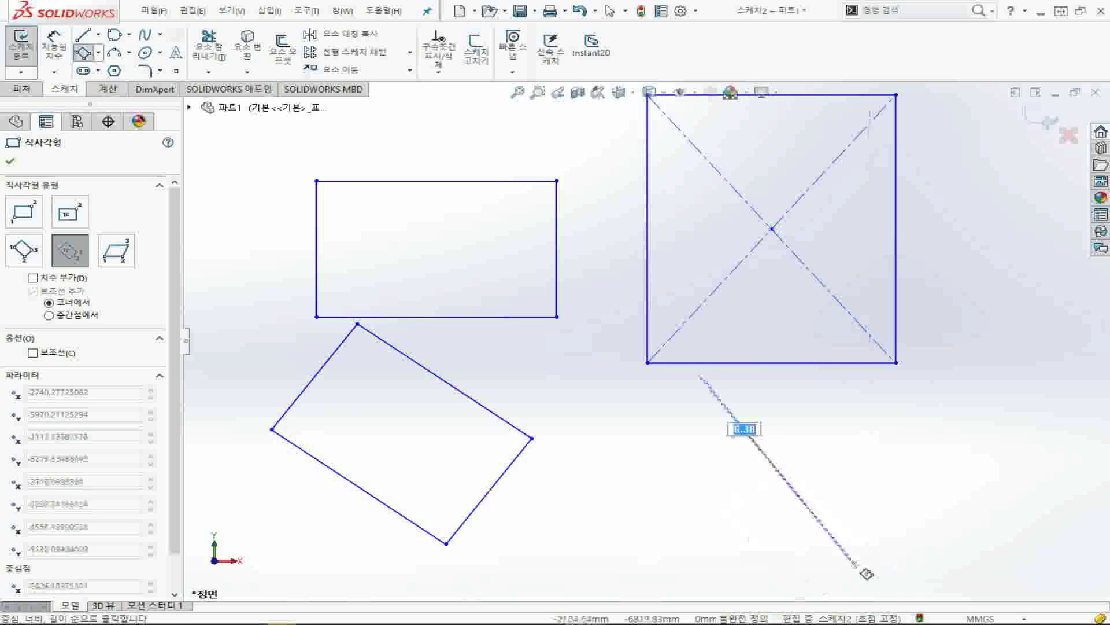
left_click(927, 531)
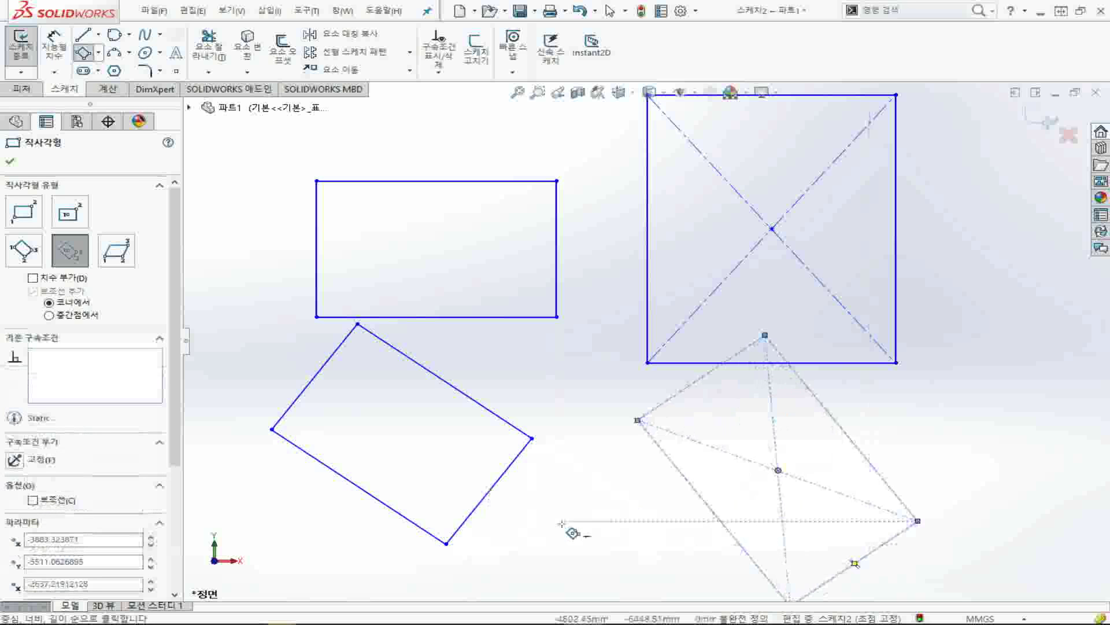
key("ctrl+Down")
key("ctrl+Down")
key("ctrl+Down")
key("ctrl+Down")
key("ctrl+Down")
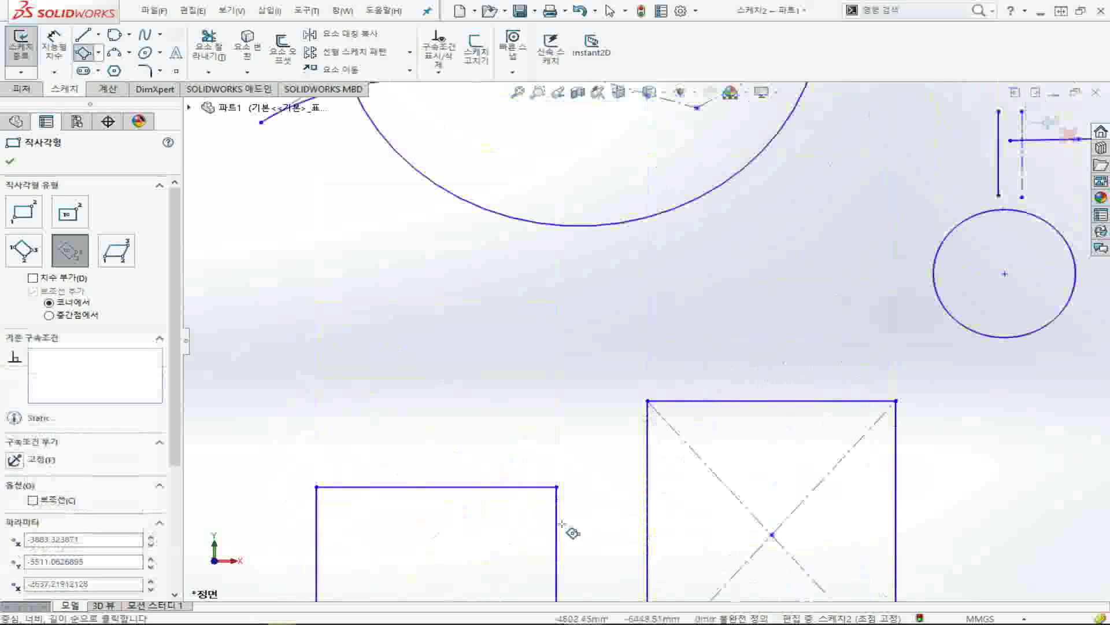
Step: Draw a parallelogram from three picked corners
left_click(99, 53)
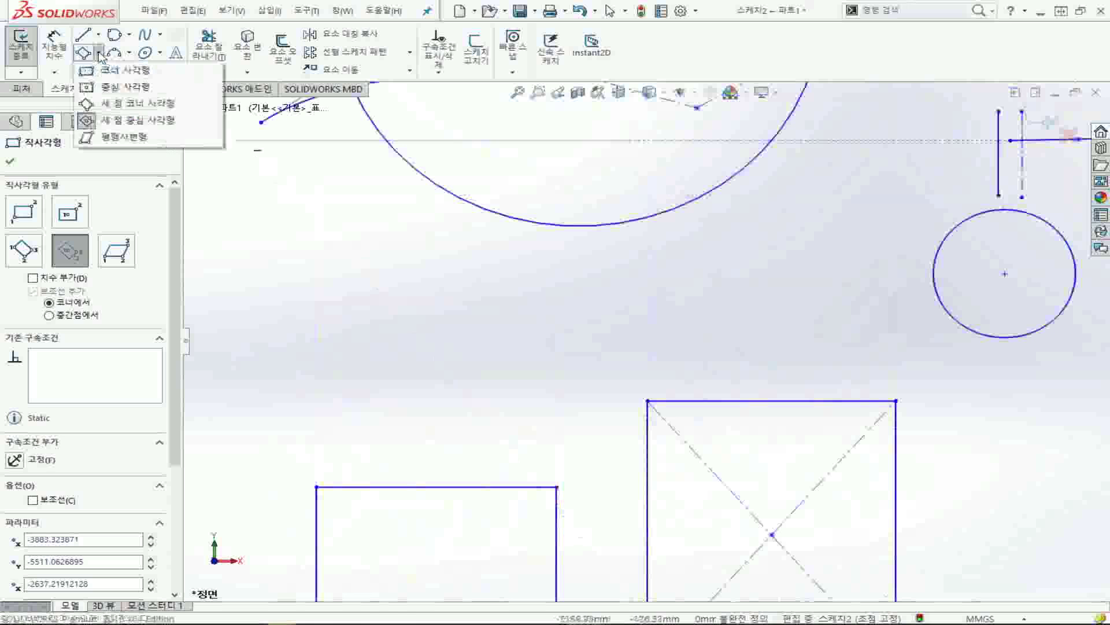
left_click(110, 139)
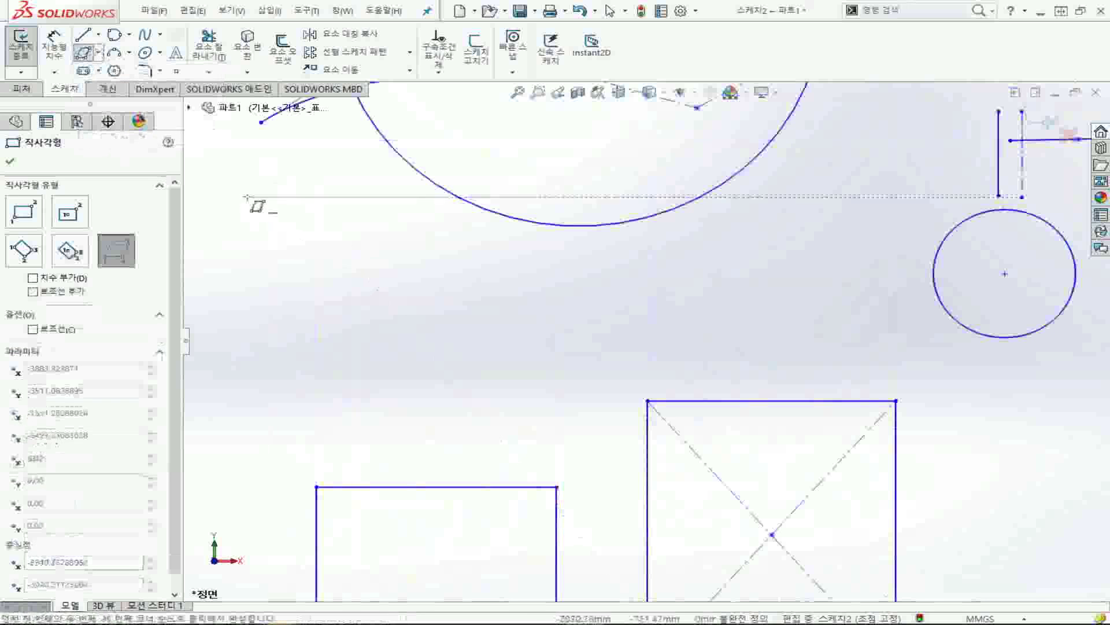
left_click(246, 192)
left_click(199, 234)
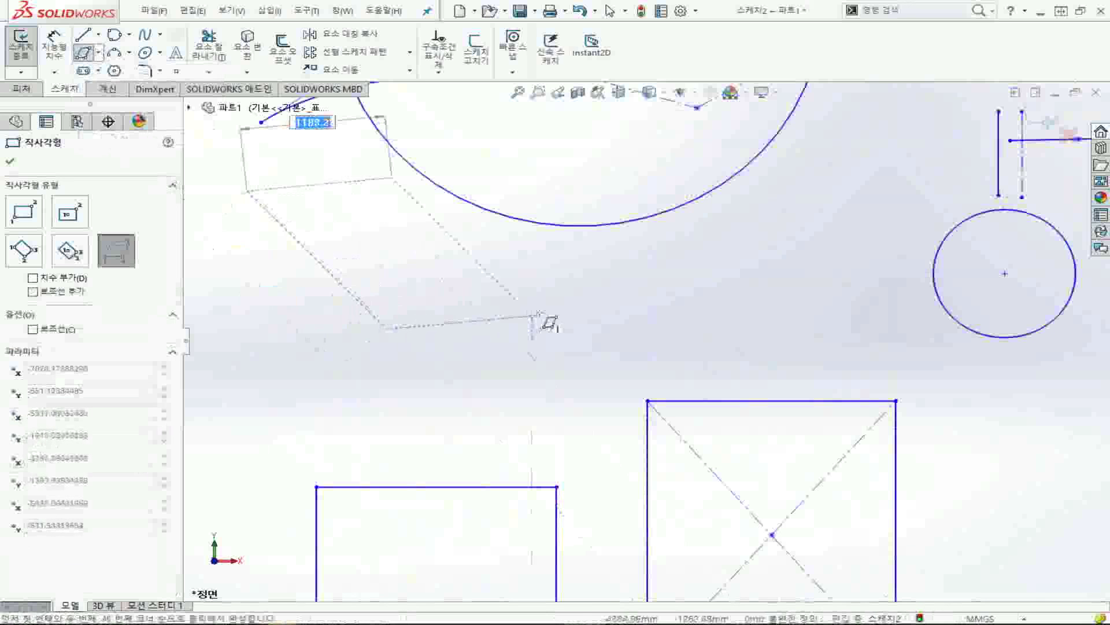
left_click(548, 311)
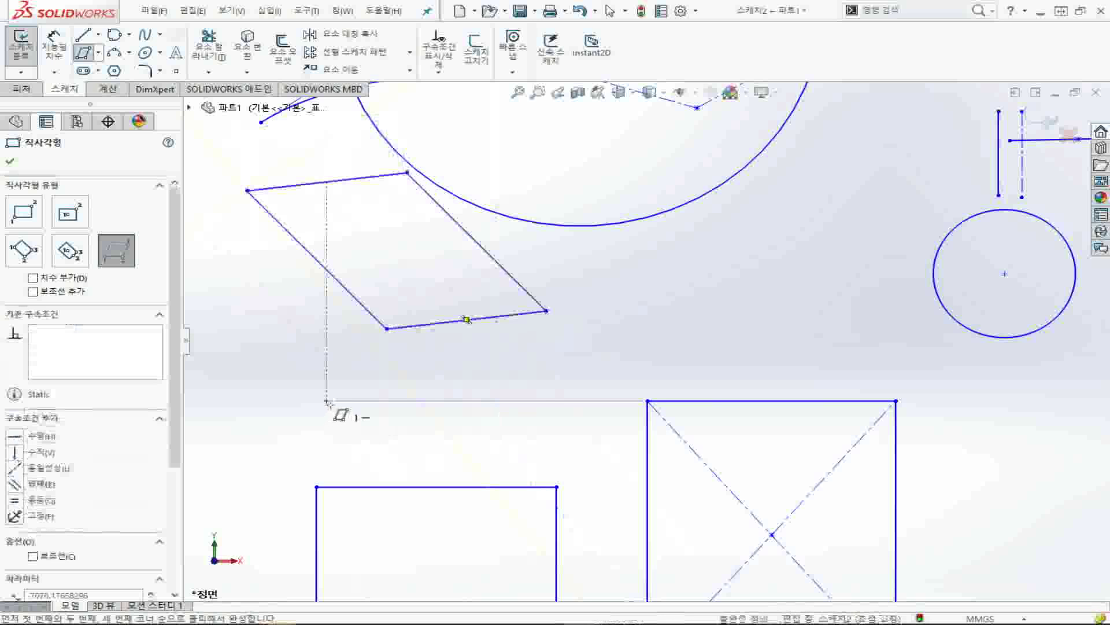
Step: Select all sketch entities with Ctrl+A and delete them
key("Escape")
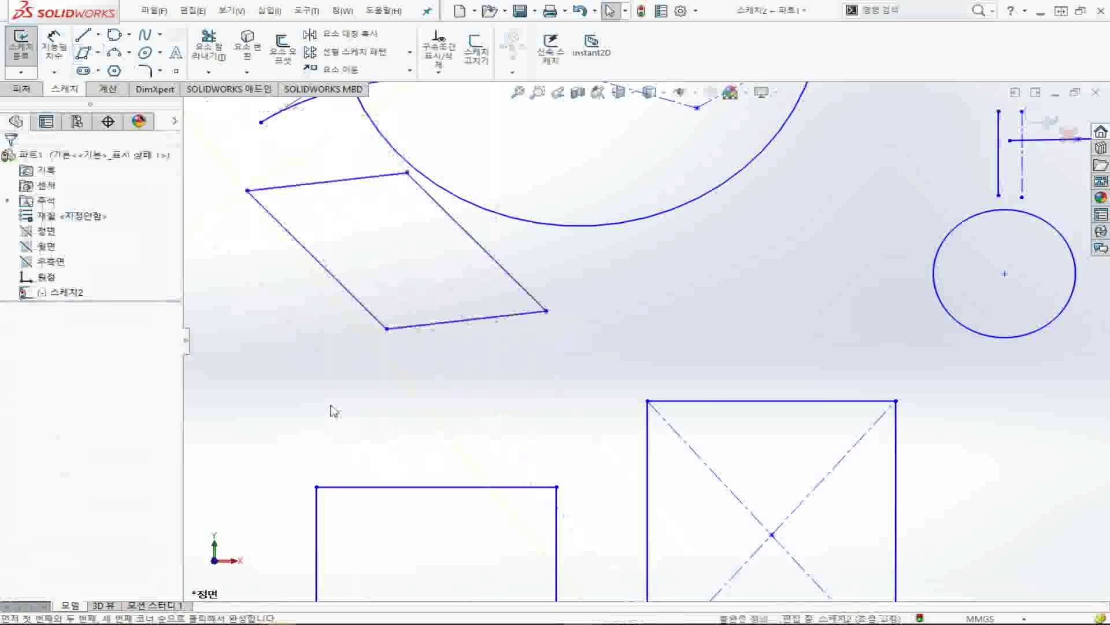
key("ctrl+a")
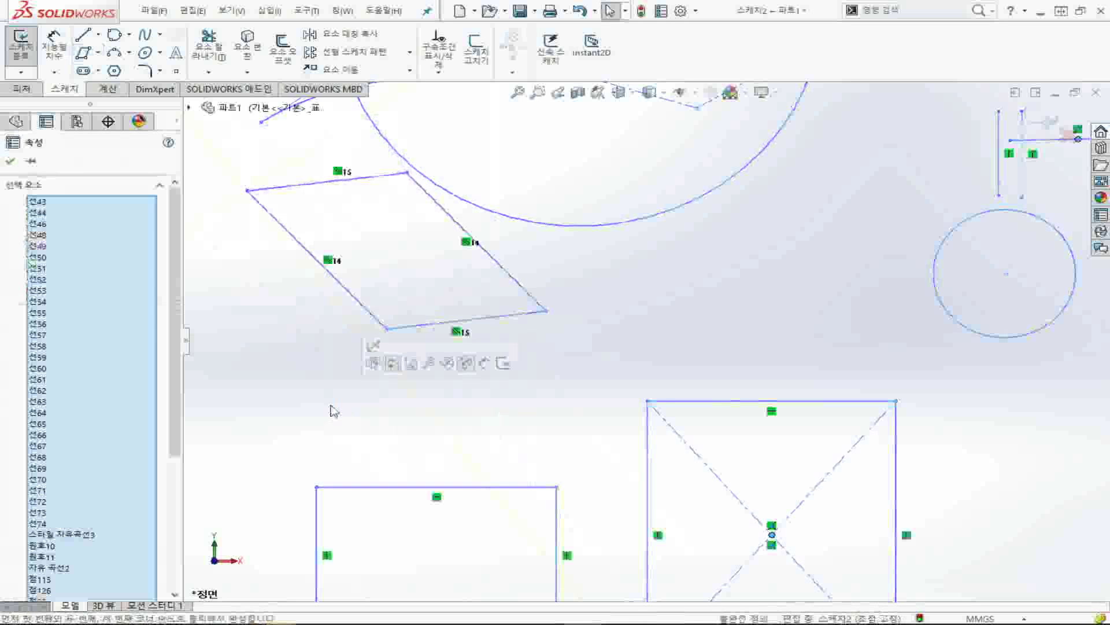
key("Delete")
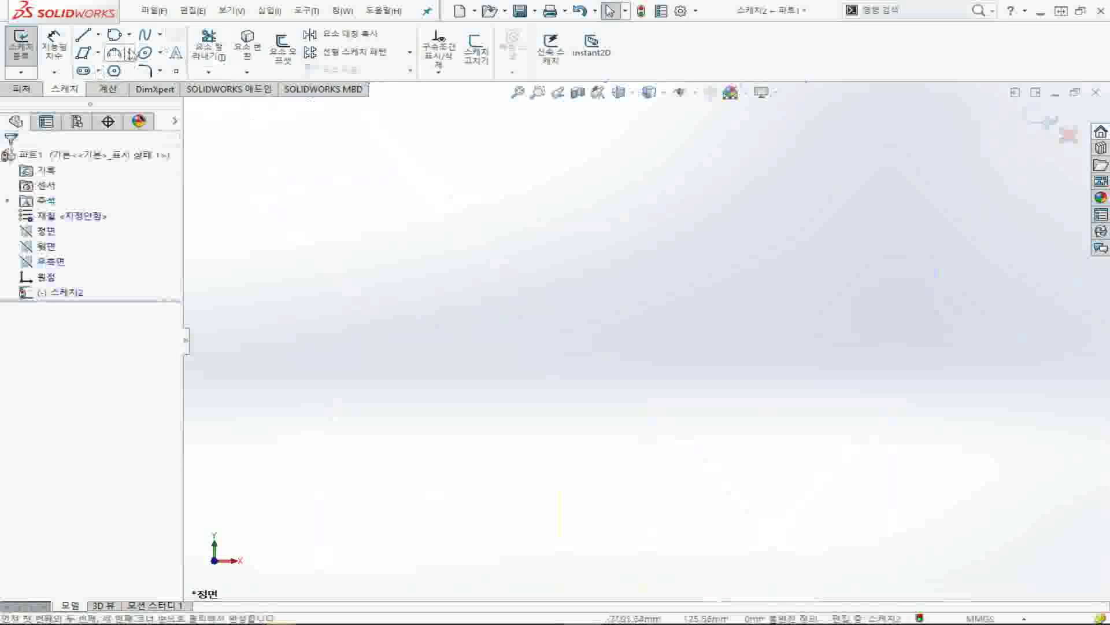
Step: Draw a centrepoint arc of radius about 1610.54 arching above its centre
left_click(131, 53)
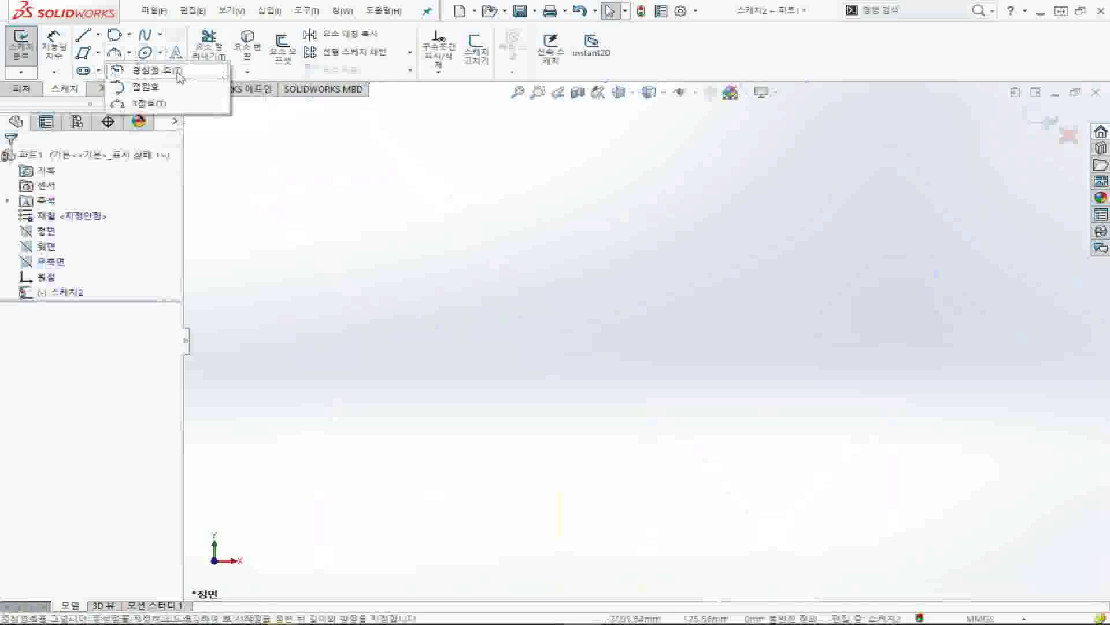
left_click(179, 75)
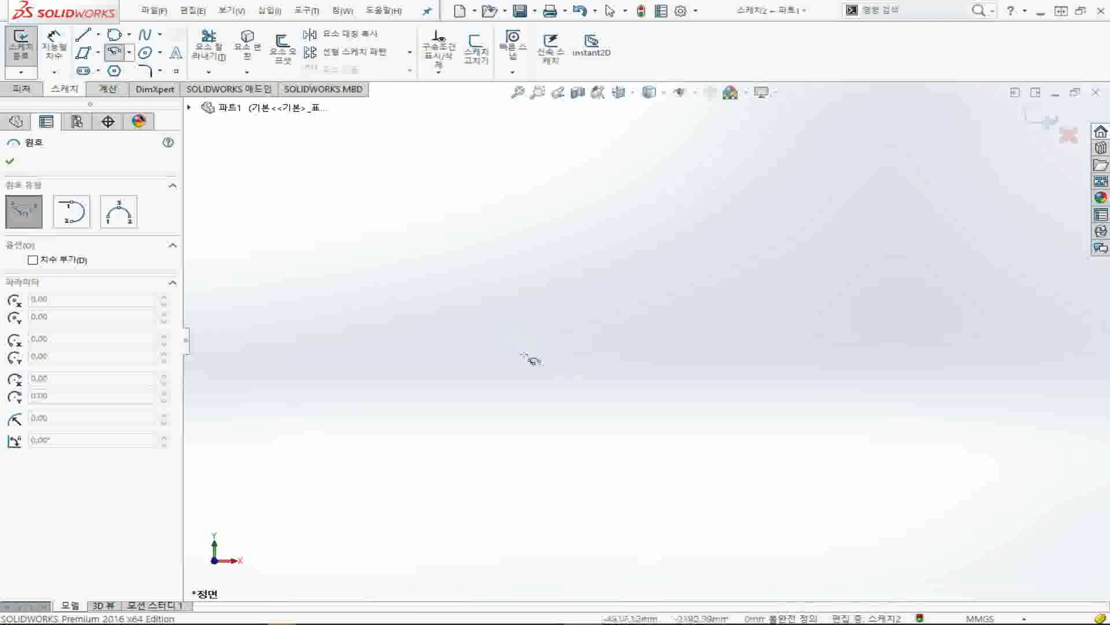
left_click(522, 354)
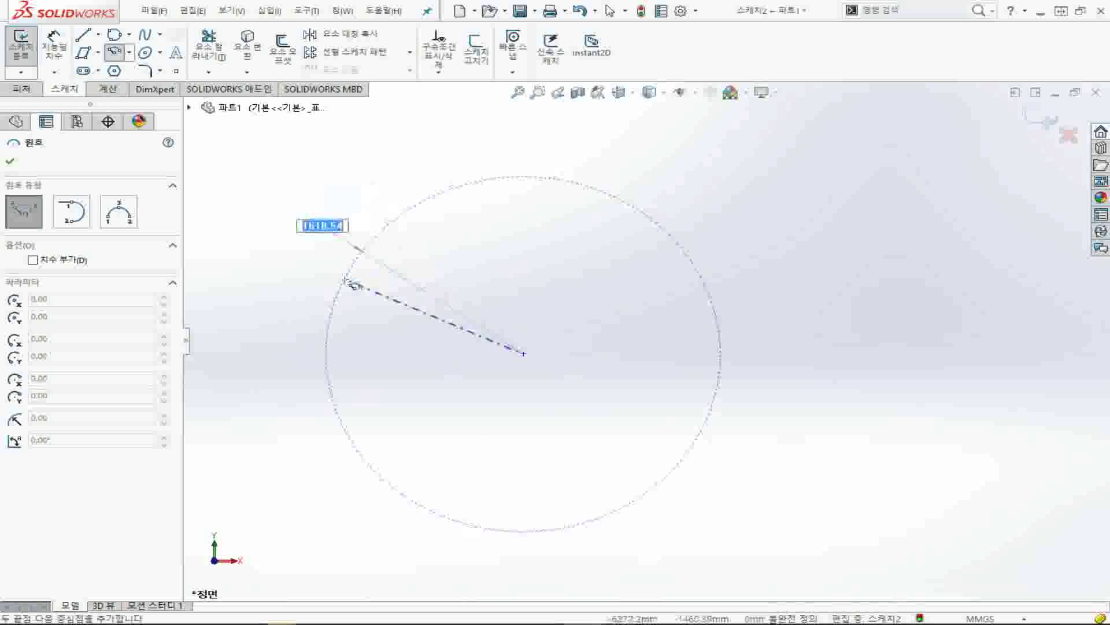
left_click(346, 280)
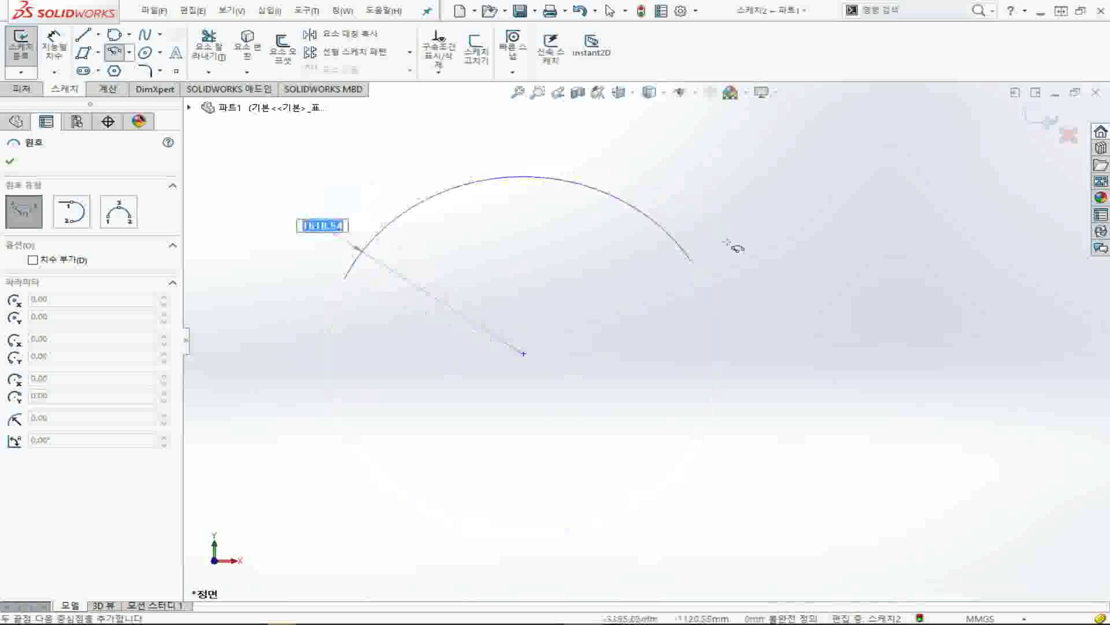
left_click(727, 242)
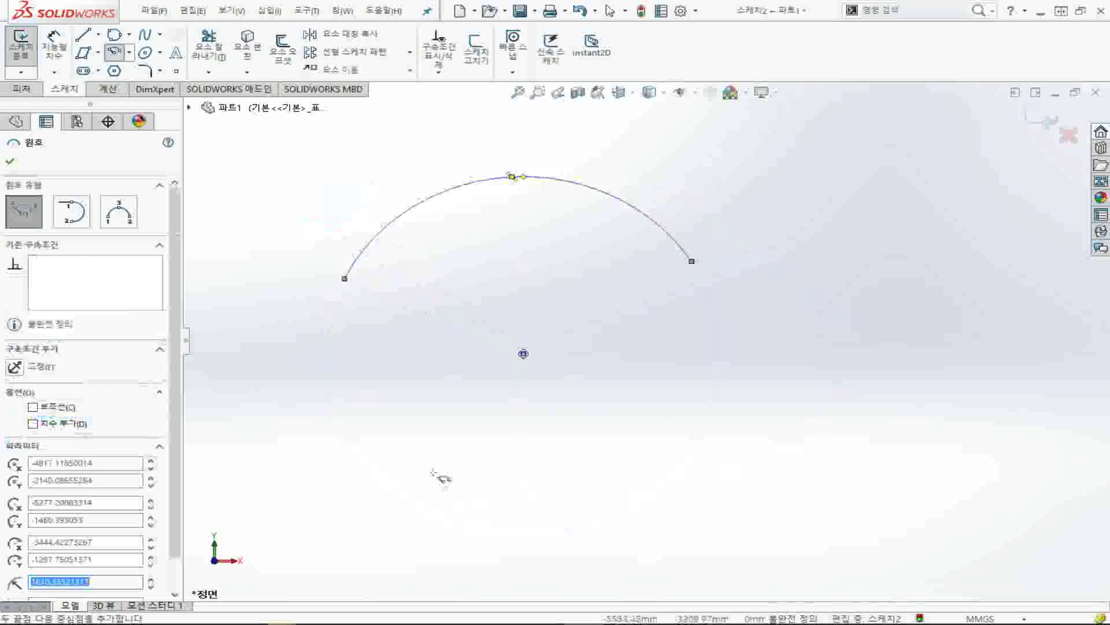
left_click(130, 52)
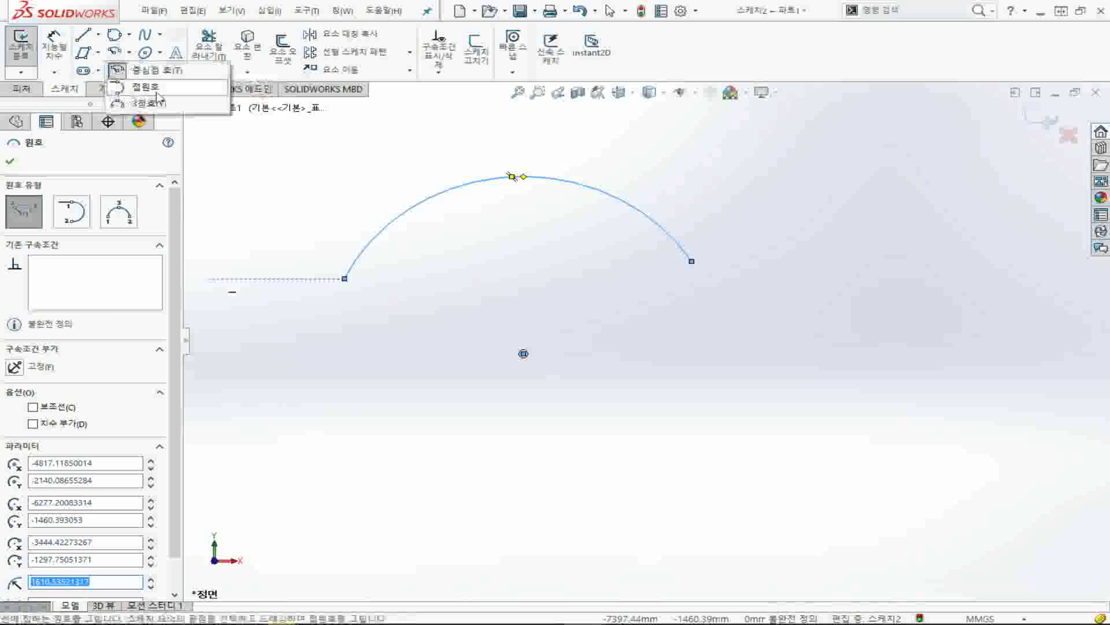
Step: Chain two tangent arcs from the arc's right end back to its left end
left_click(156, 92)
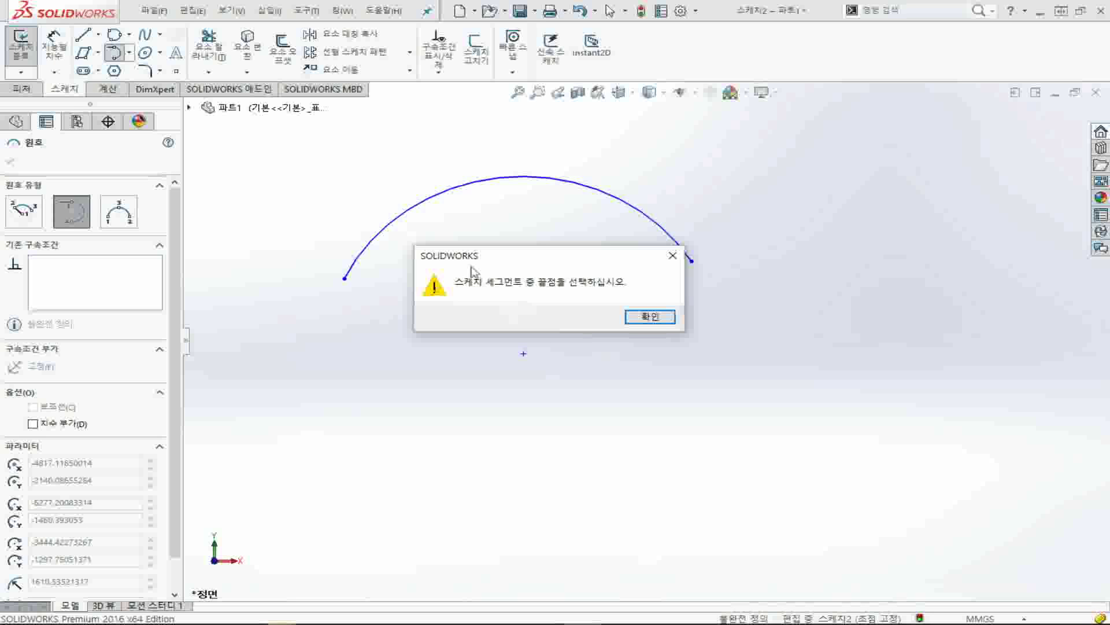
left_click(649, 317)
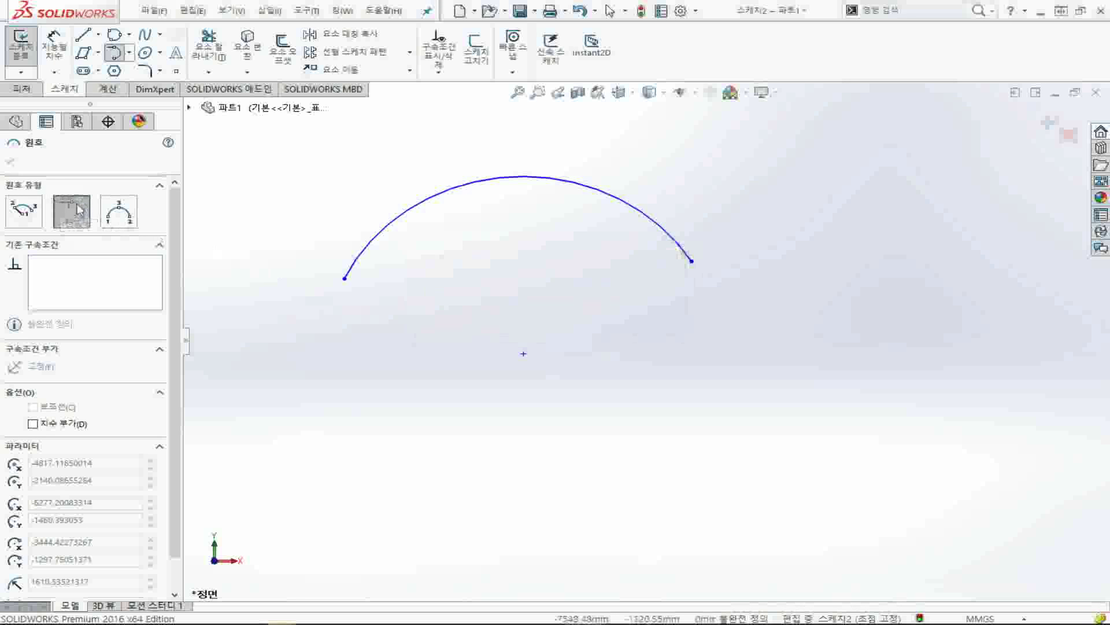
left_click(76, 233)
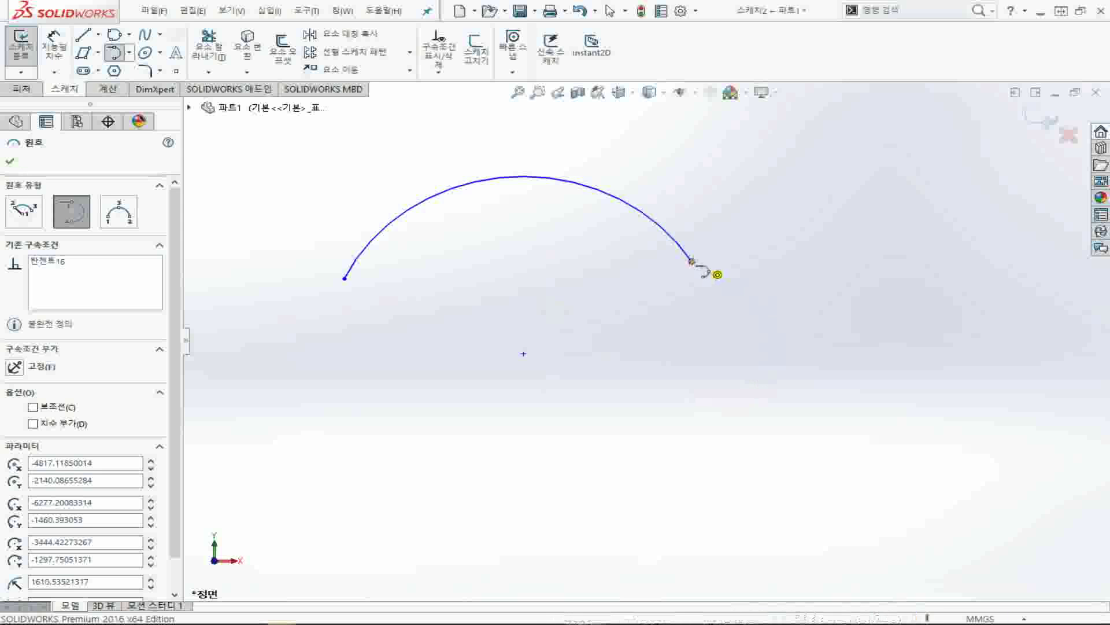
left_click(693, 261)
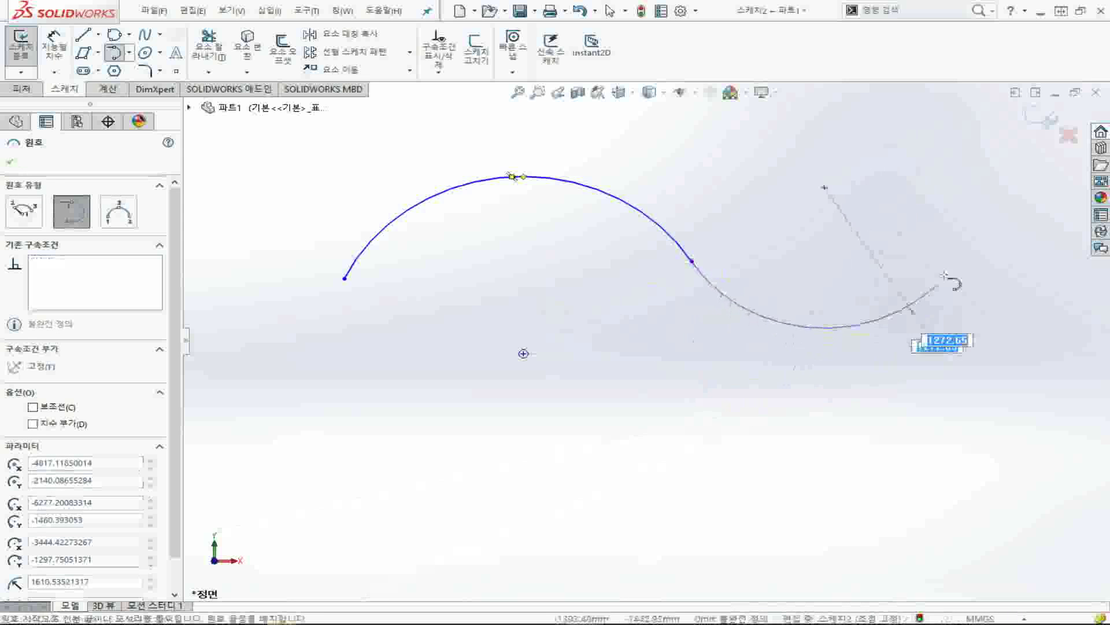
left_click(964, 170)
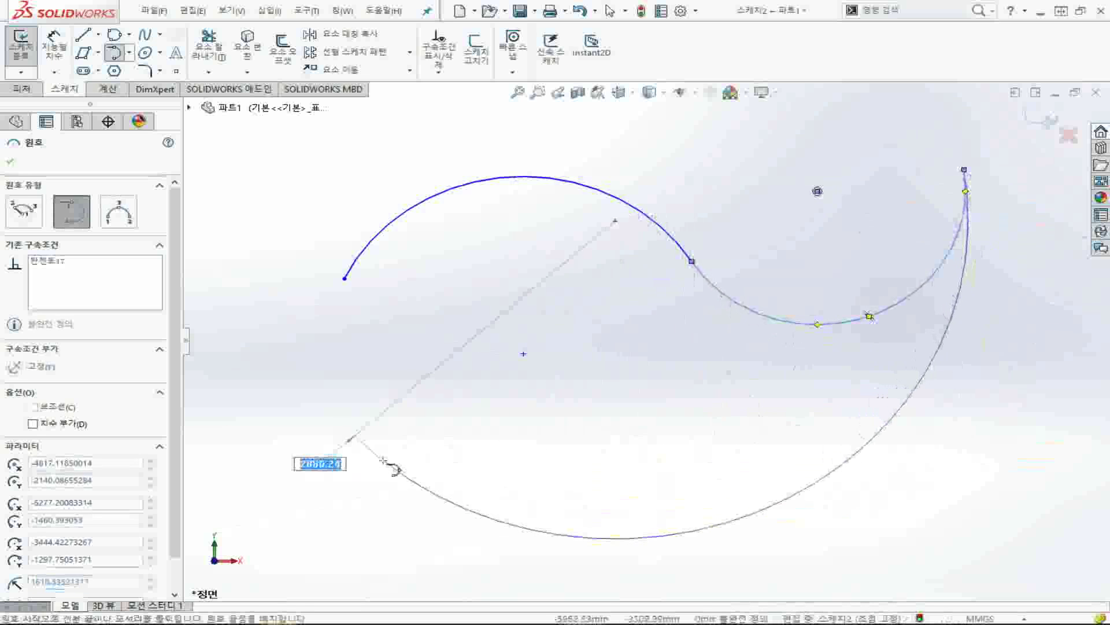
left_click(345, 274)
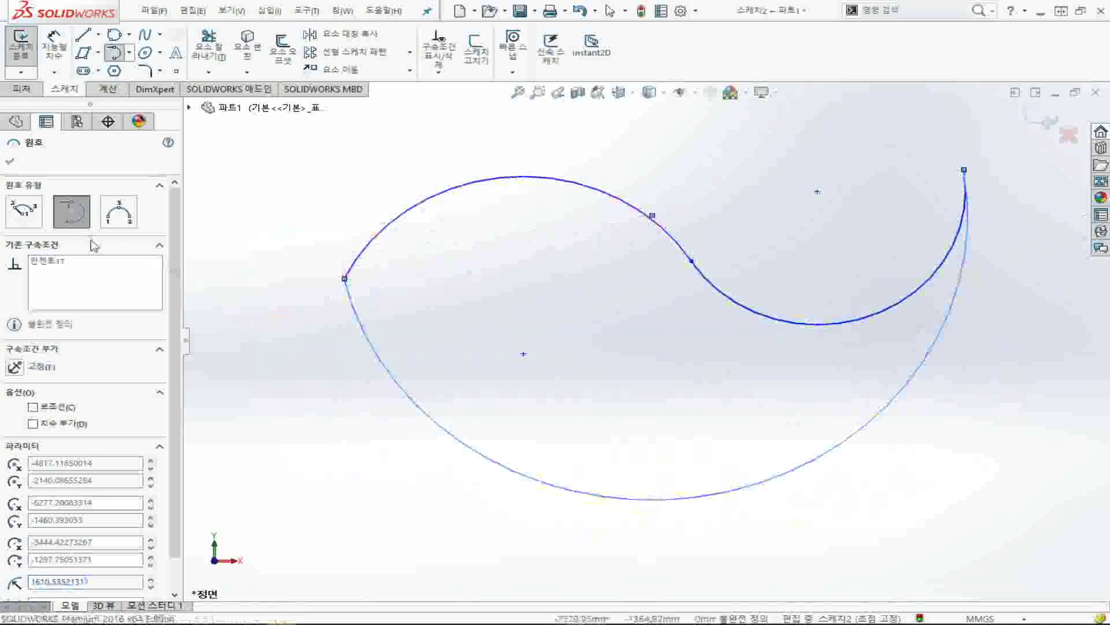
left_click(131, 54)
left_click(147, 104)
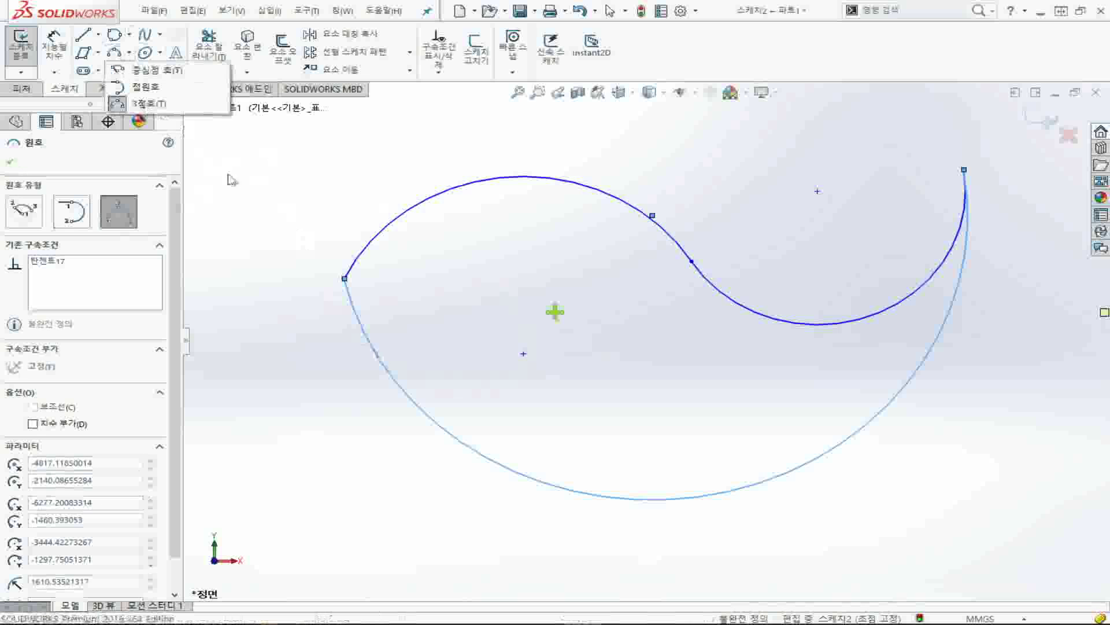
Step: Draw a three-point arc of radius about 1798.99 across the teardrop loop, then exit the arc tool
left_click(532, 328)
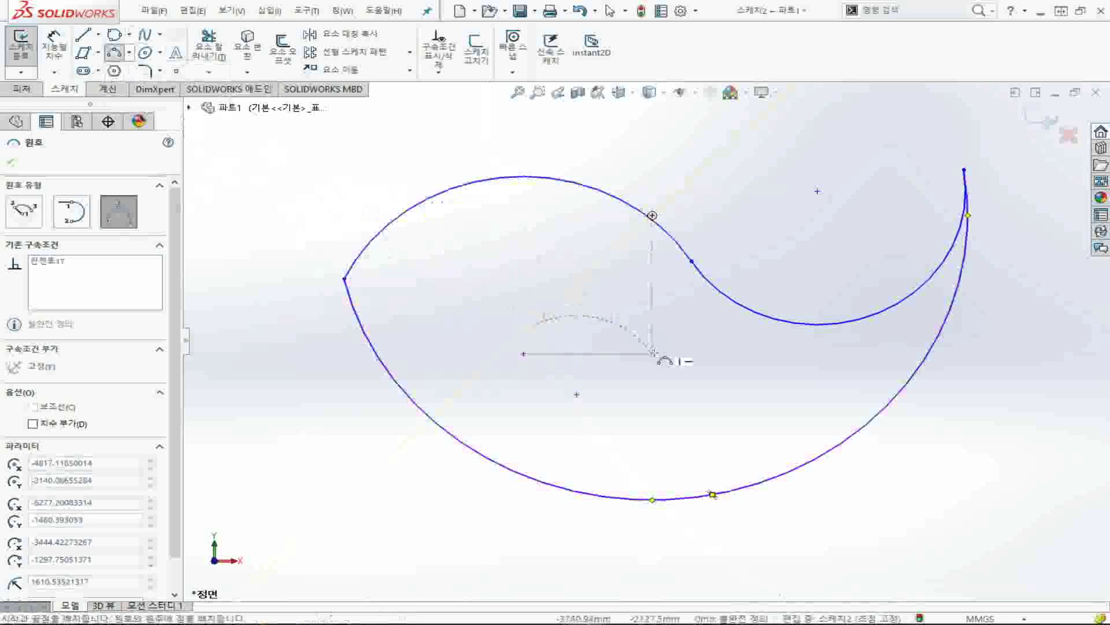
left_click(717, 373)
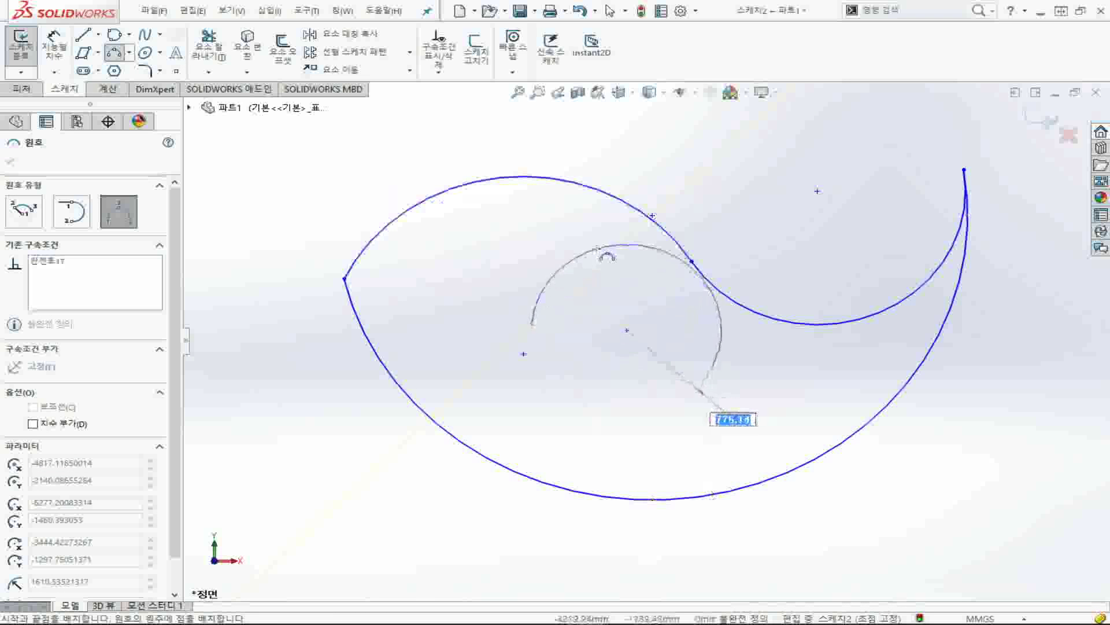
key("Escape")
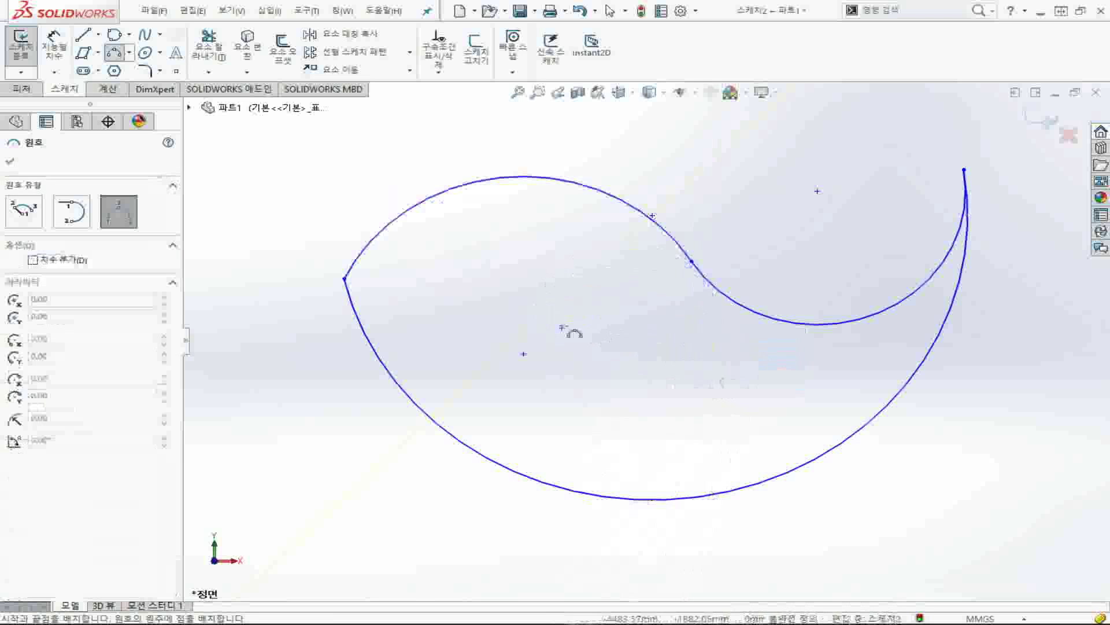
left_click(561, 325)
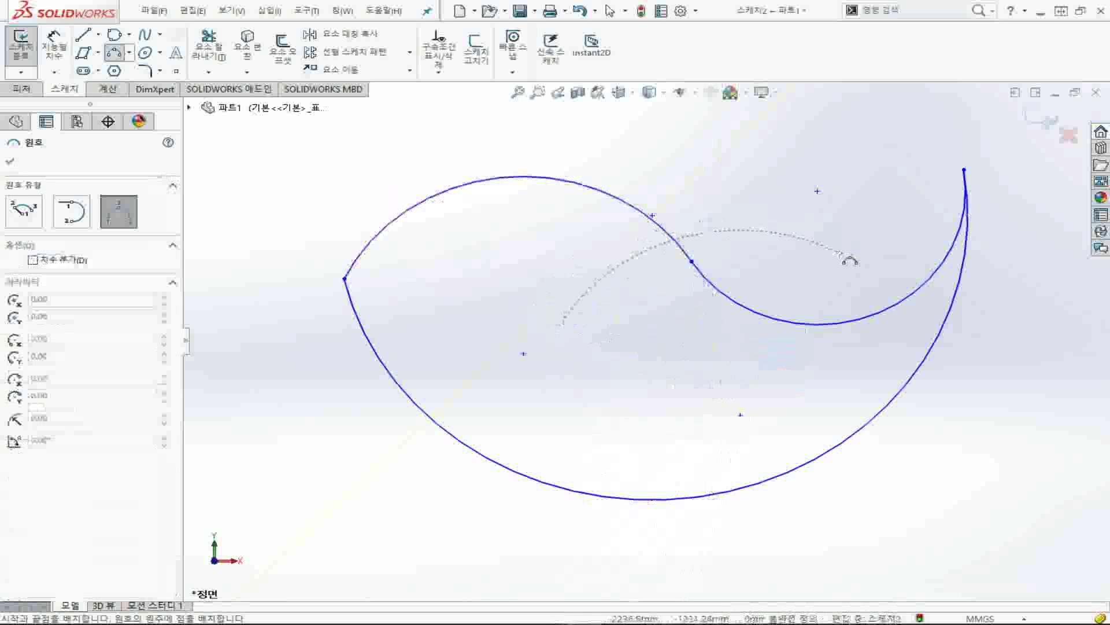
left_click(844, 257)
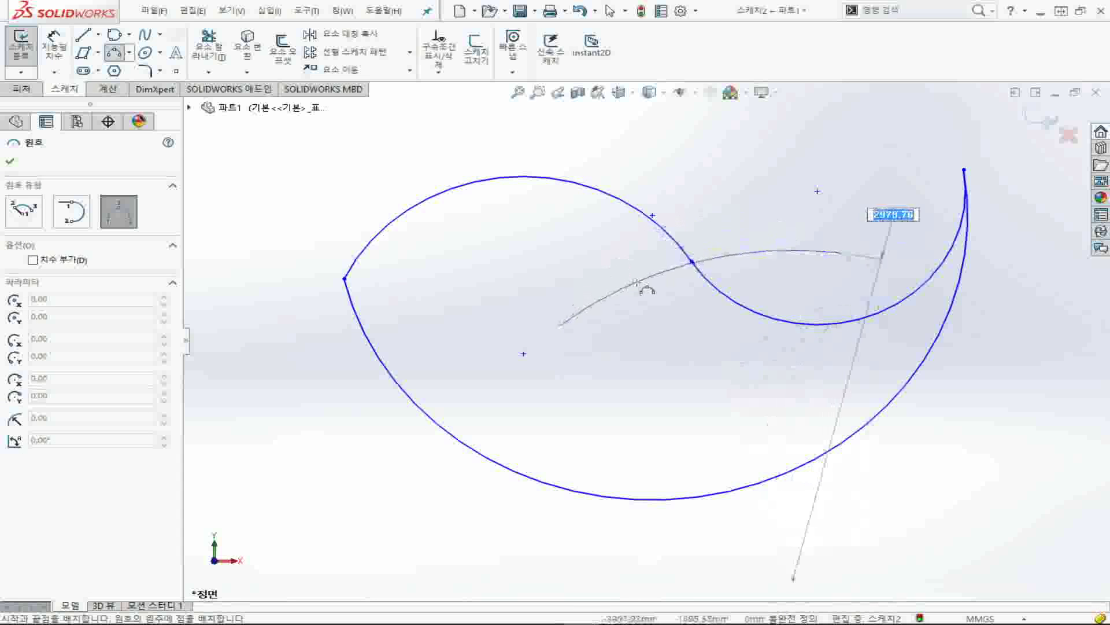
left_click(652, 256)
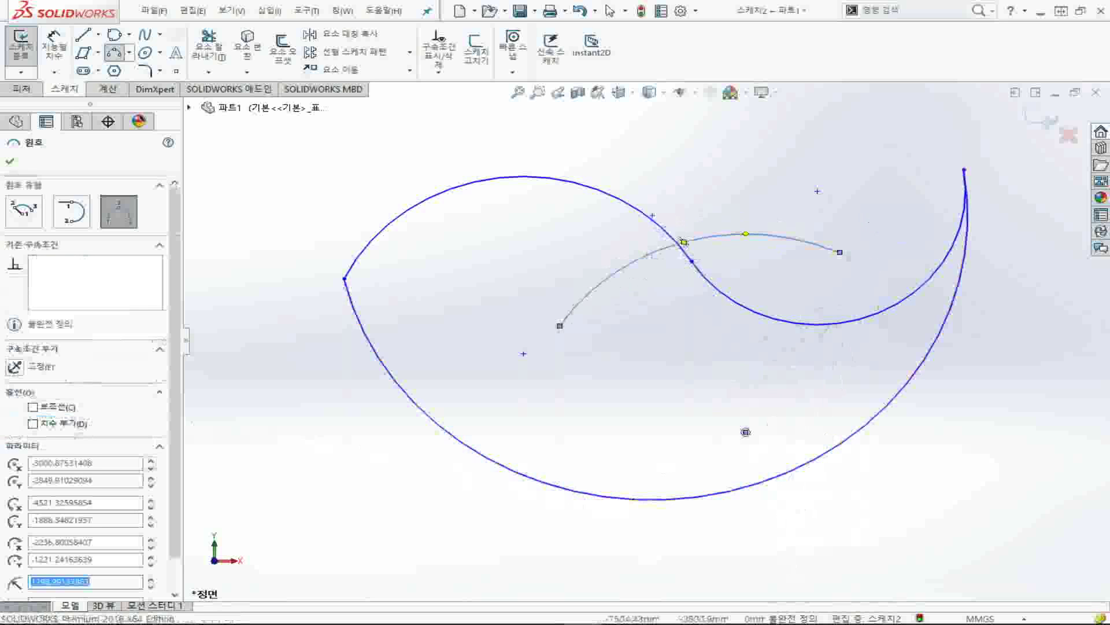
left_click(130, 35)
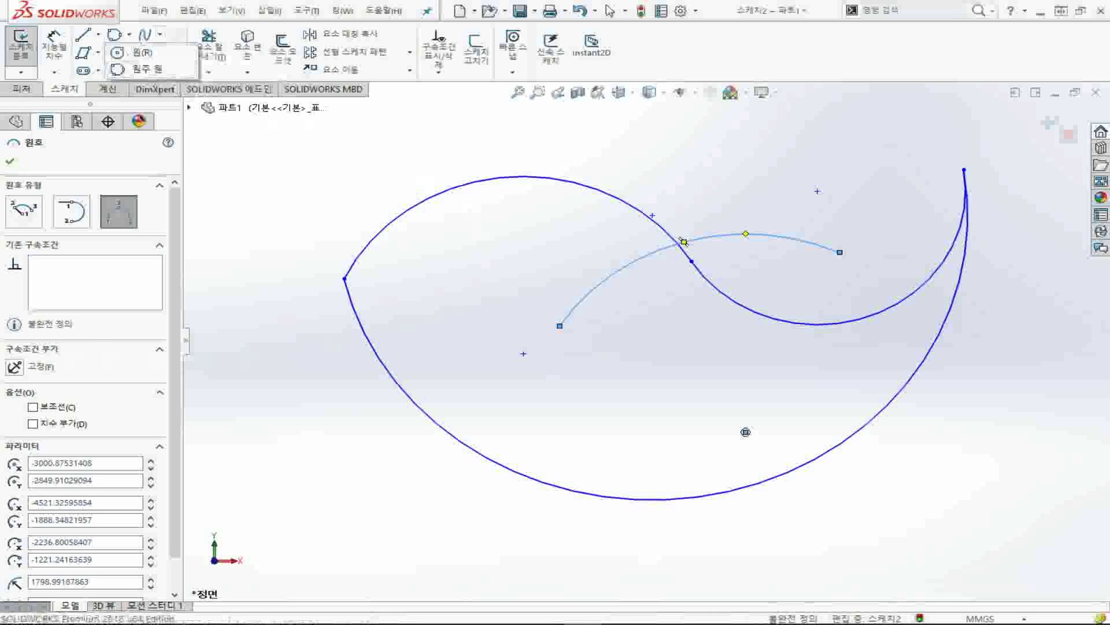
left_click(323, 269)
key("Escape")
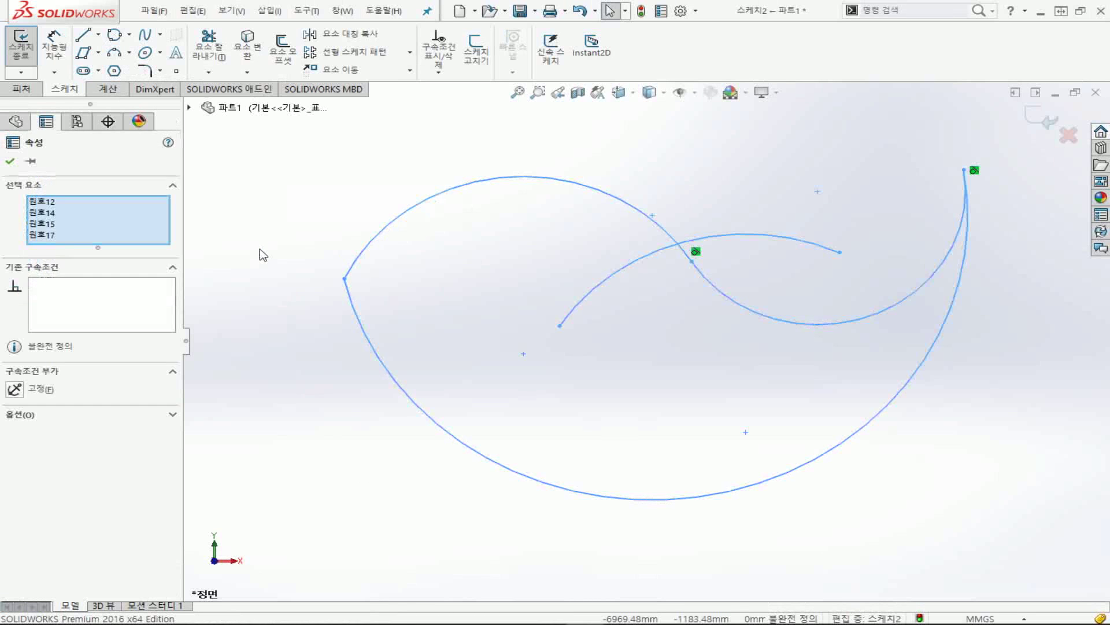
Step: Delete the four arcs and draw a wide, flat horizontal ellipse in their place
key("Delete")
left_click(160, 55)
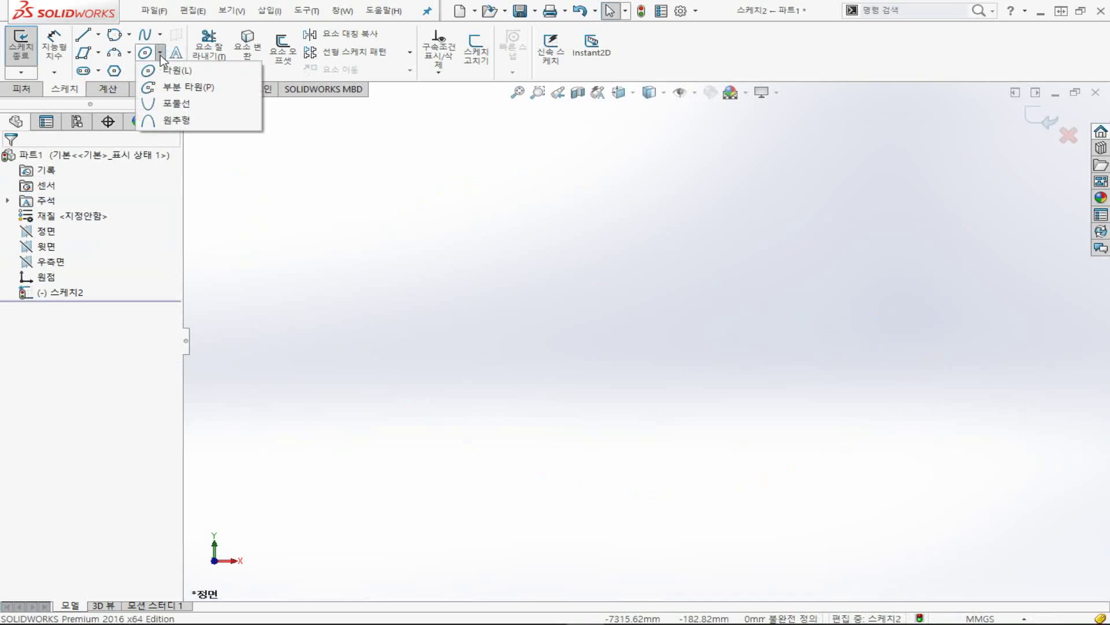
left_click(173, 70)
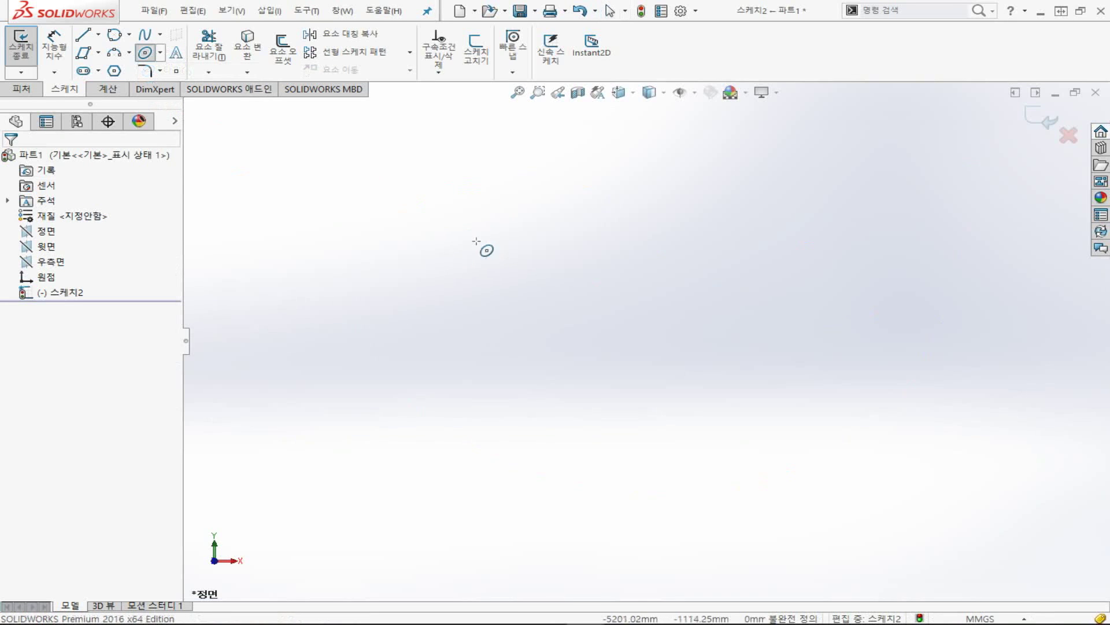
left_click(485, 279)
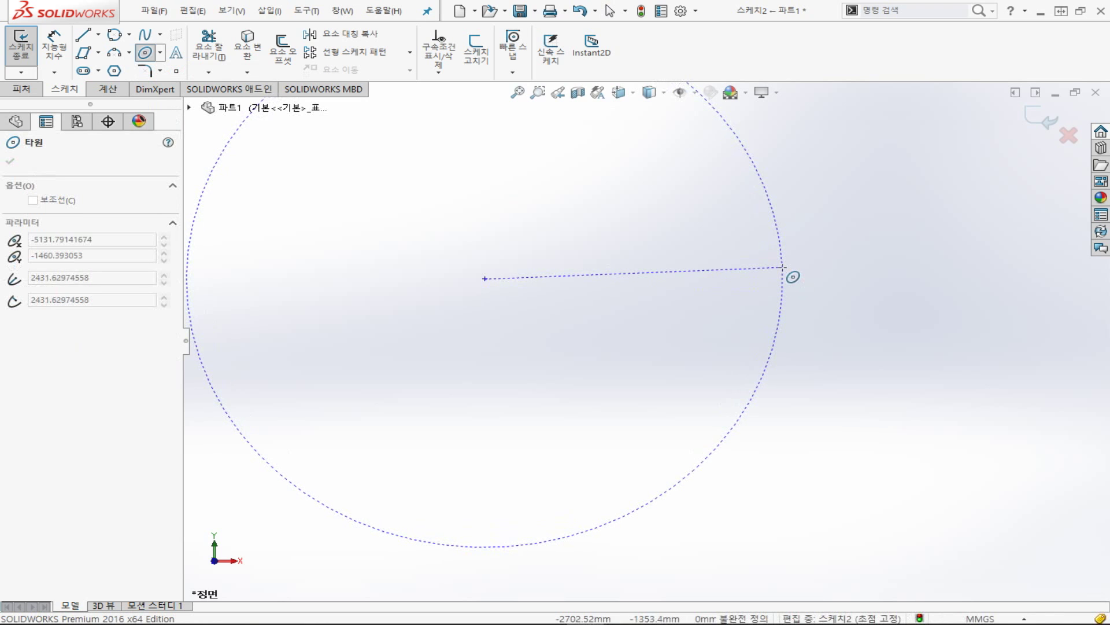
left_click(782, 278)
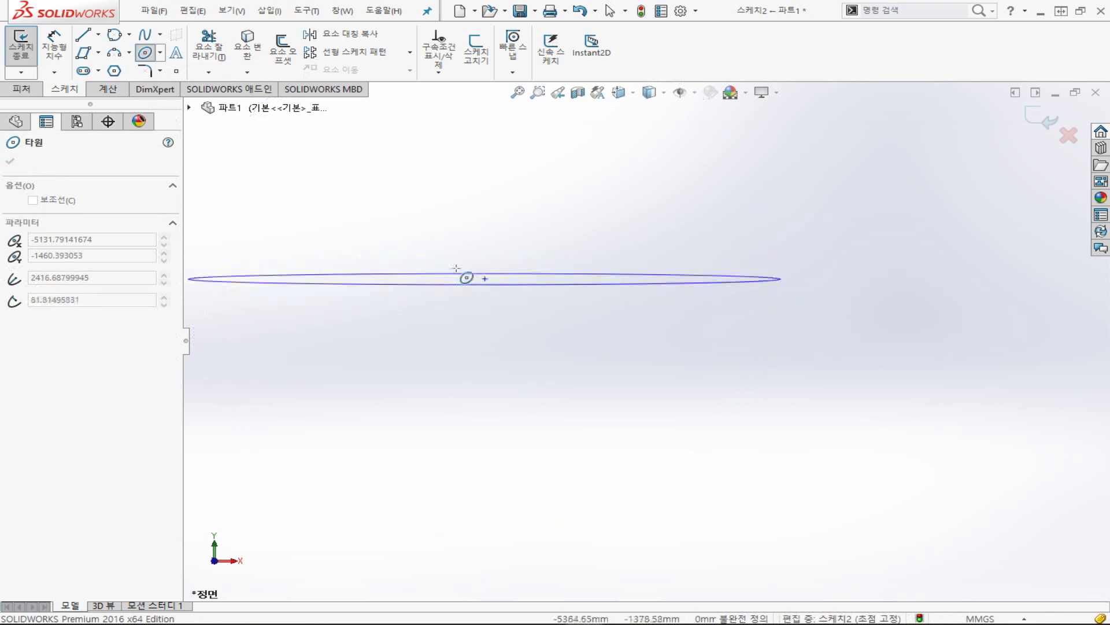
left_click(486, 182)
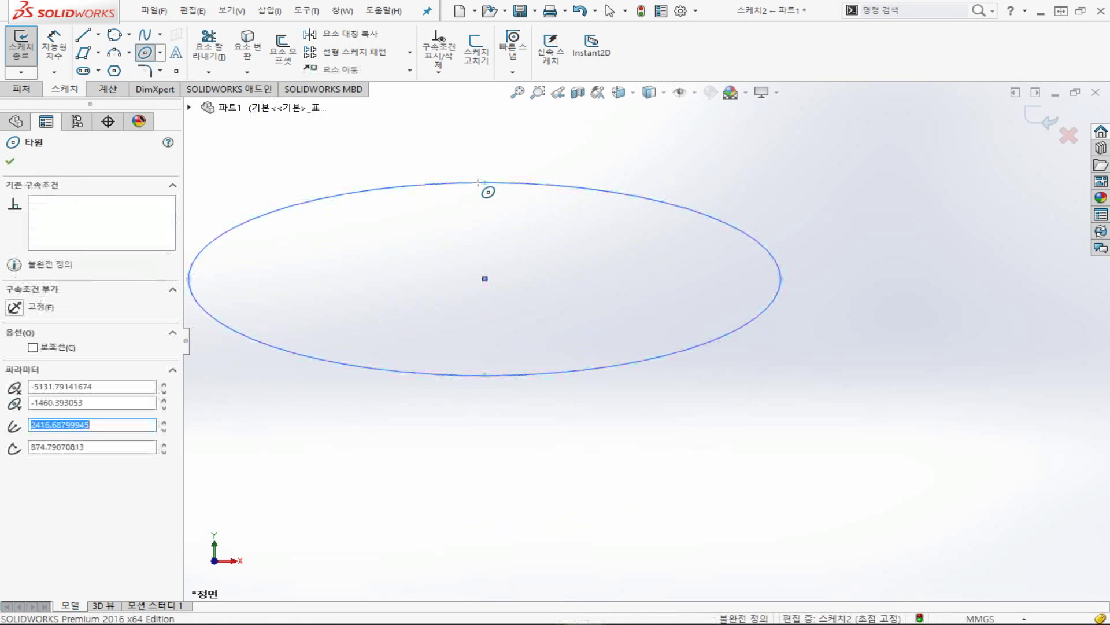
Step: Add a partial elliptical arc to the right of the ellipse
left_click(160, 53)
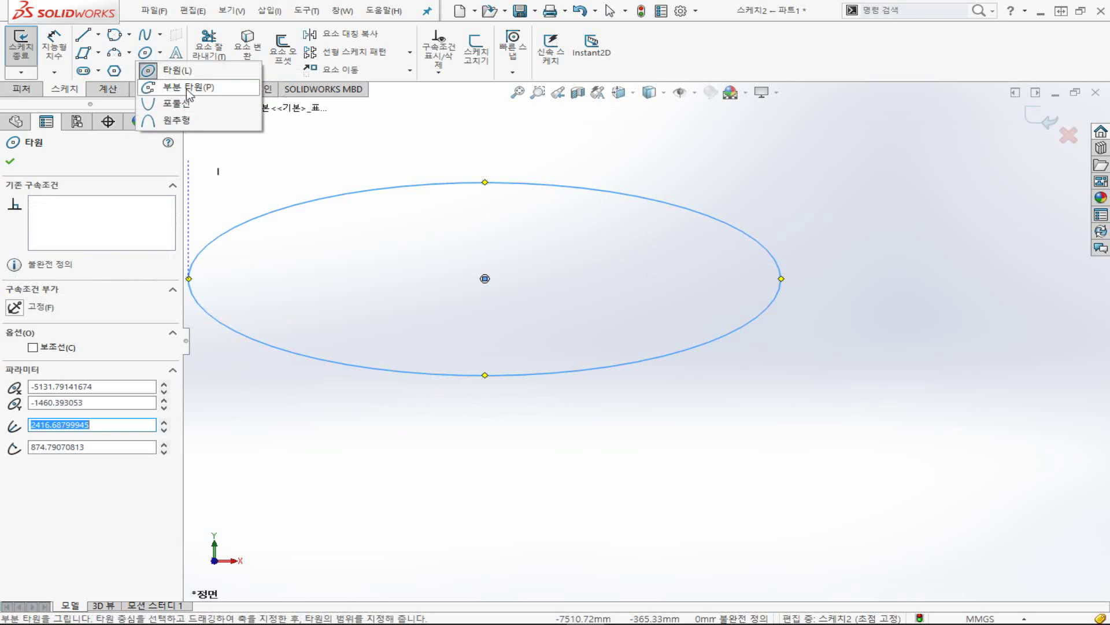
left_click(186, 88)
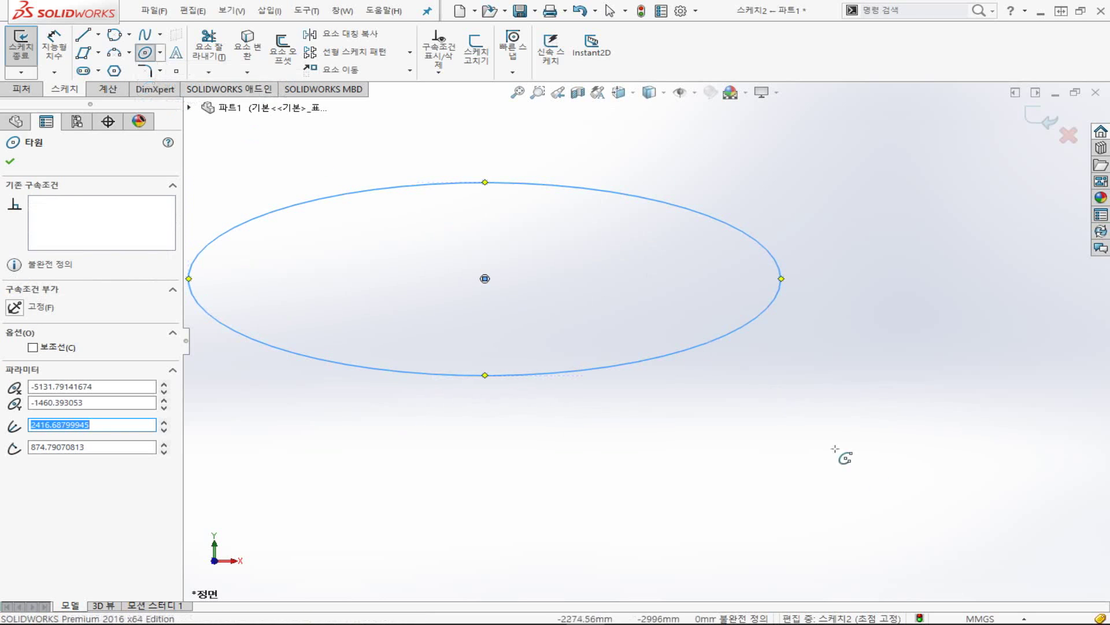
left_click(888, 328)
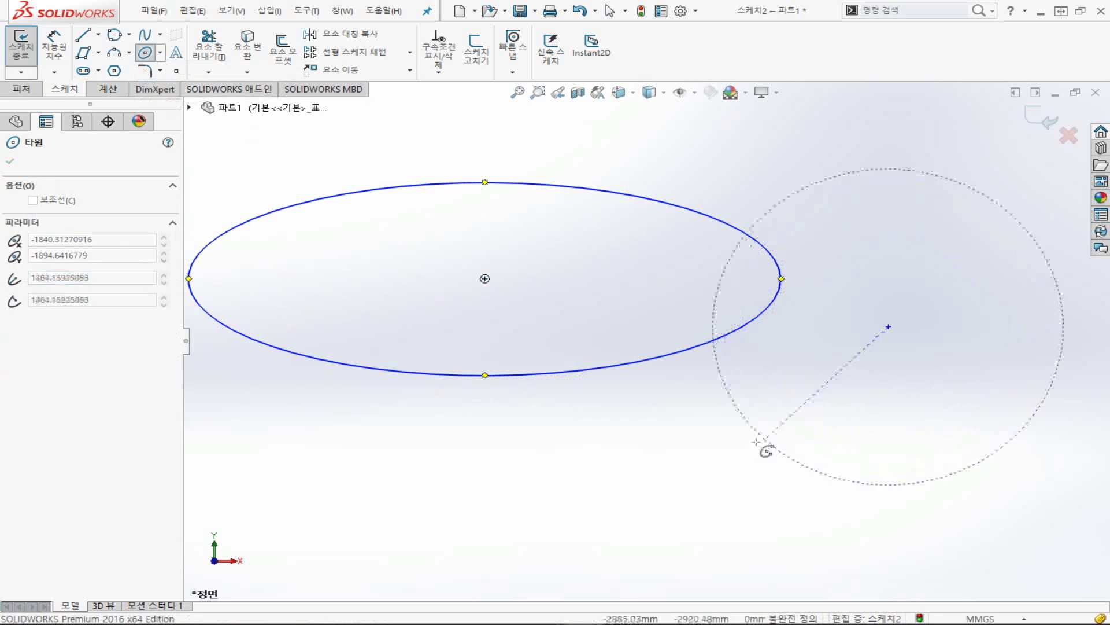
left_click(743, 446)
left_click(832, 258)
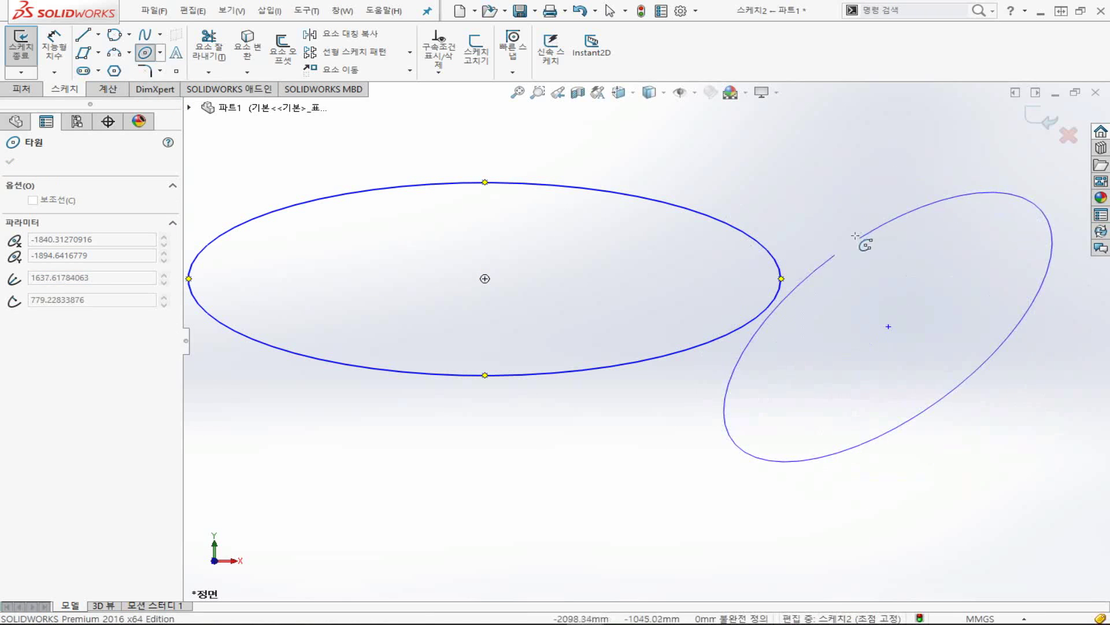
left_click(952, 391)
key("Escape")
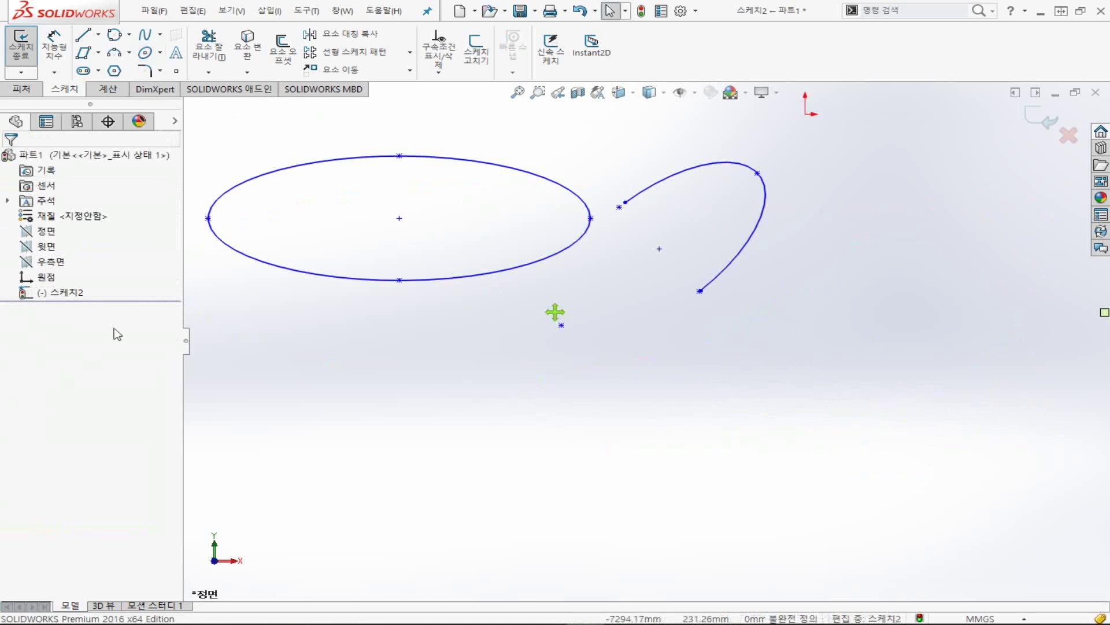
left_click(164, 55)
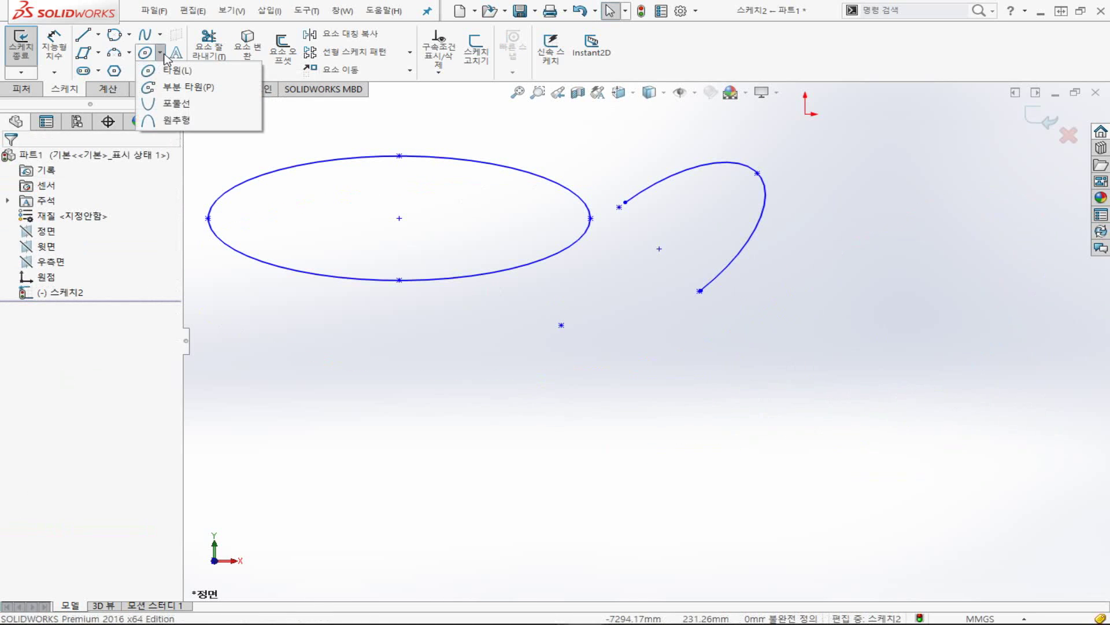
Step: Sketch a long parabola arching across the ellipse, then select and delete all sketch geometry
left_click(164, 55)
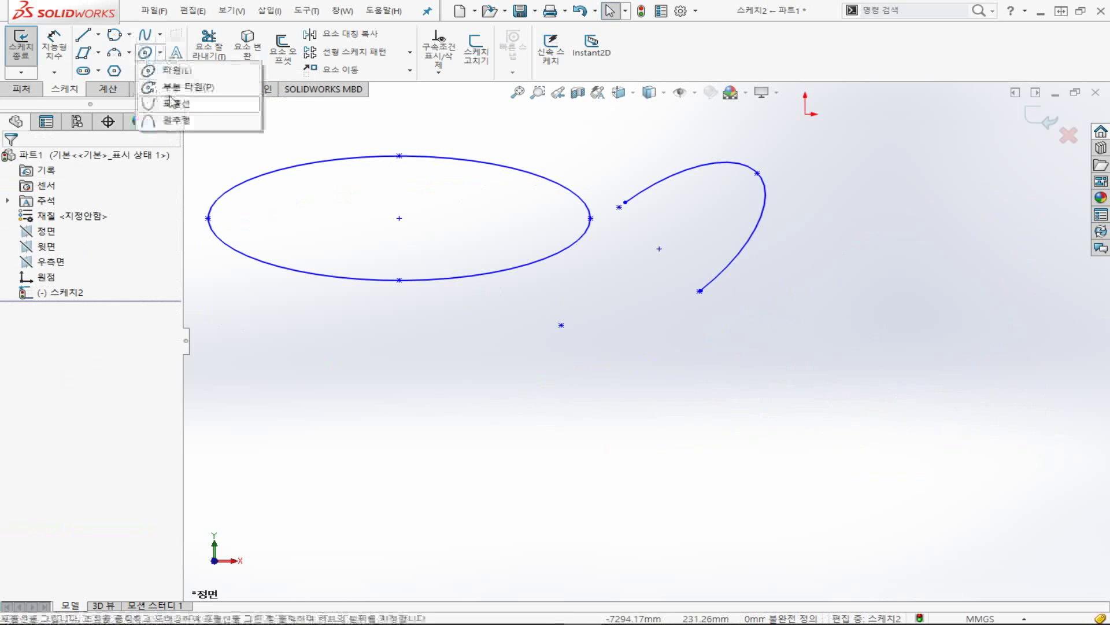
left_click(212, 106)
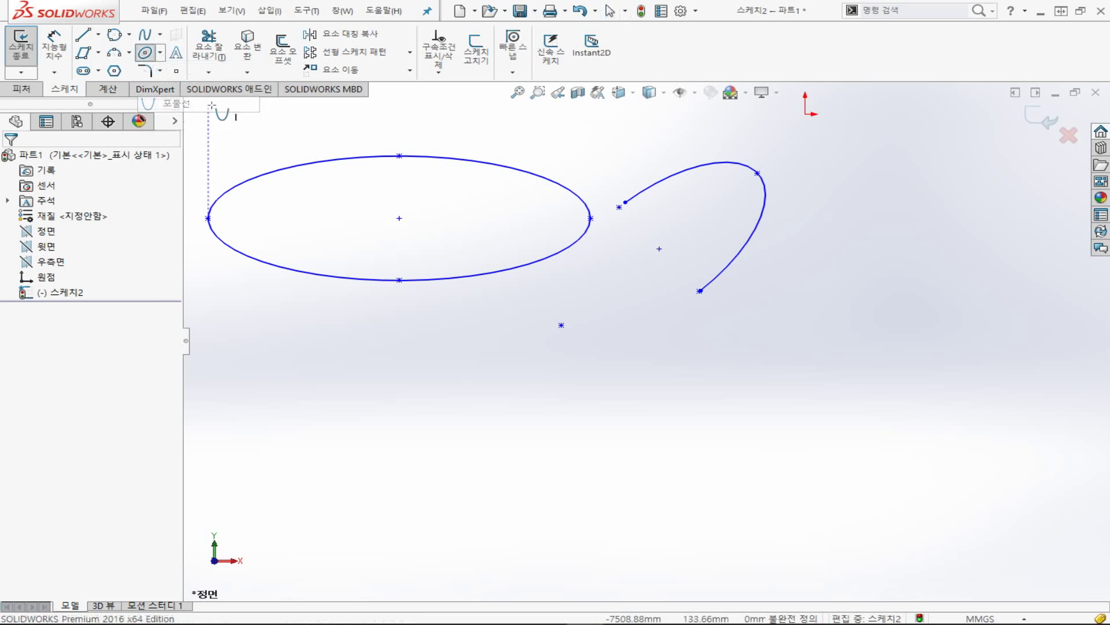
left_click(600, 469)
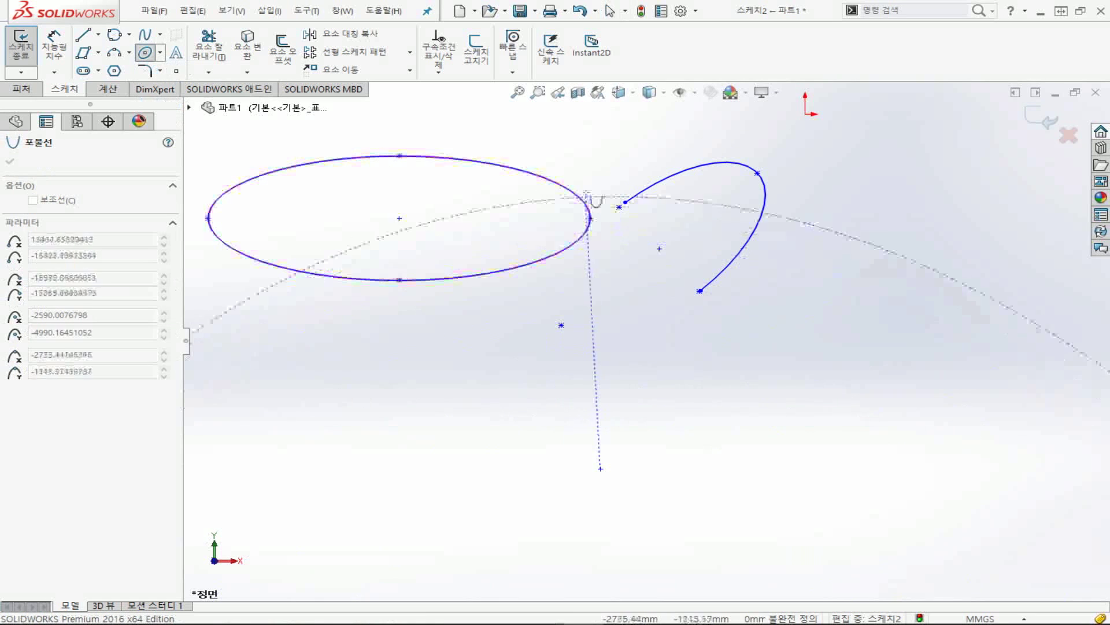
left_click(578, 126)
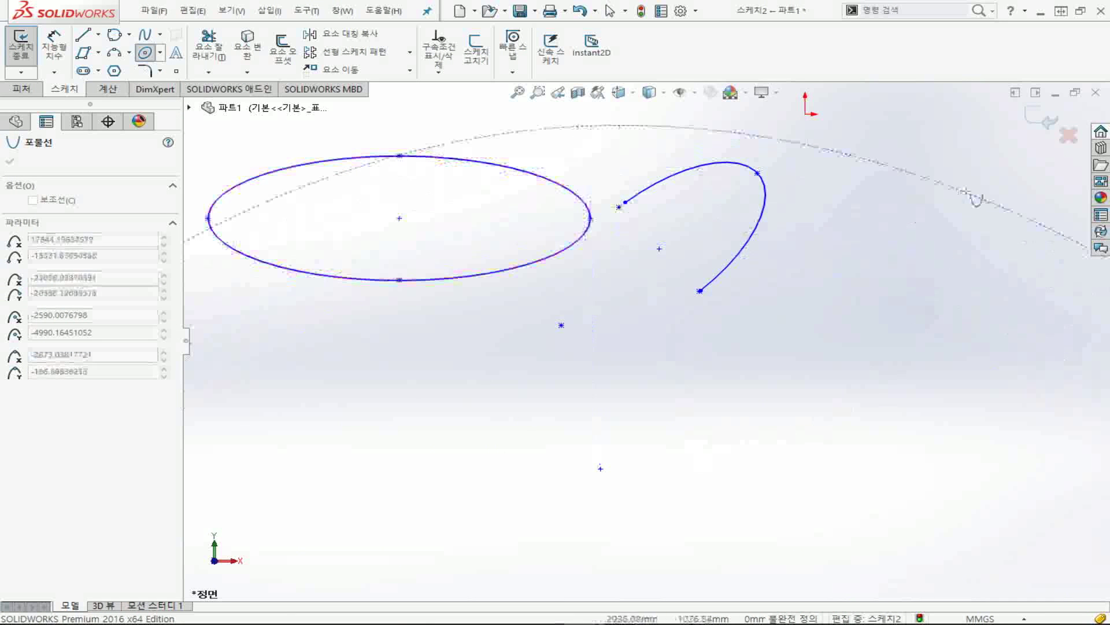
left_click(1017, 214)
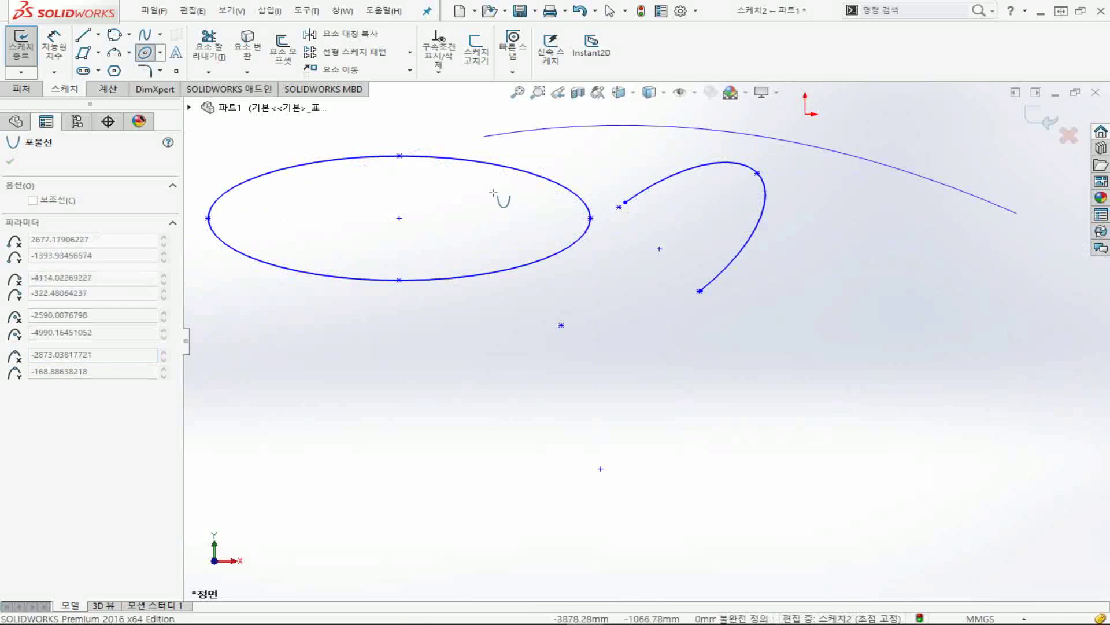
left_click(211, 228)
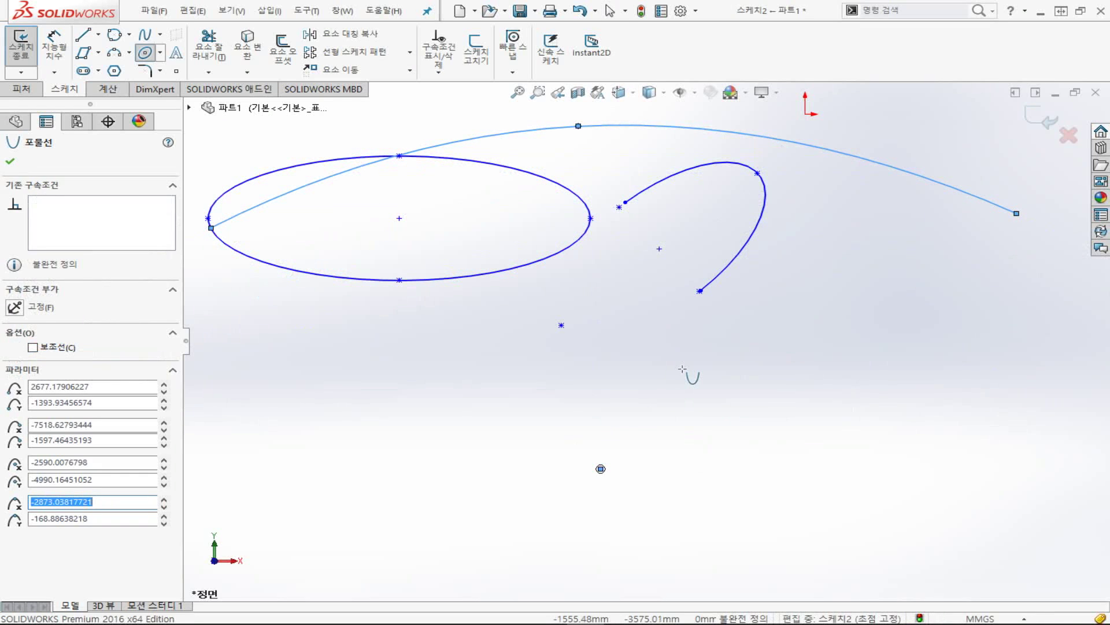
key("Escape")
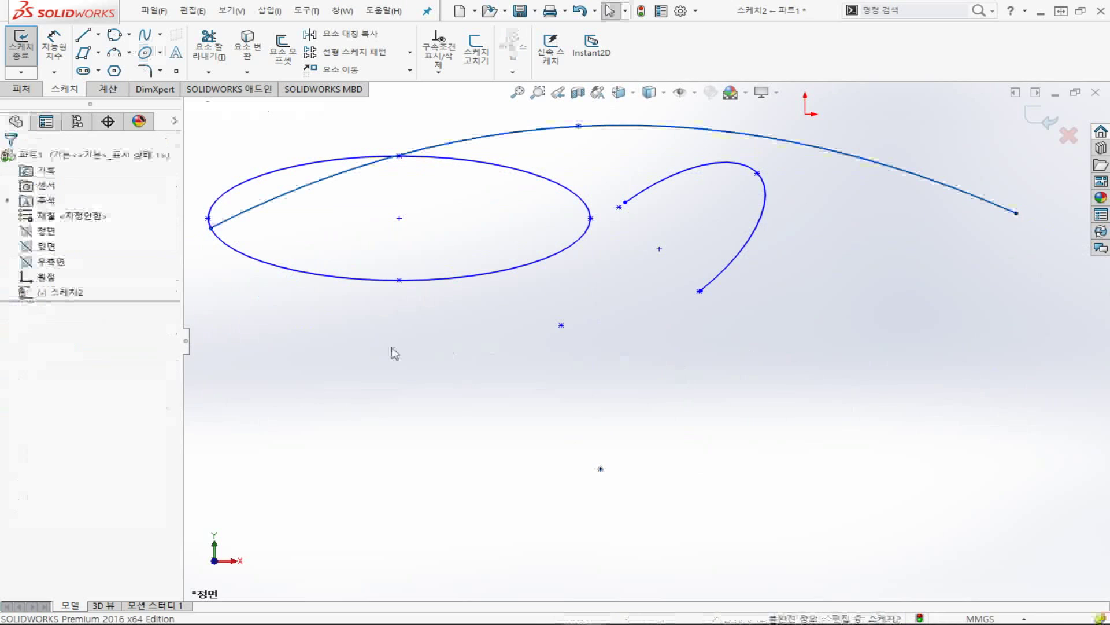
key("ctrl+a")
key("Delete")
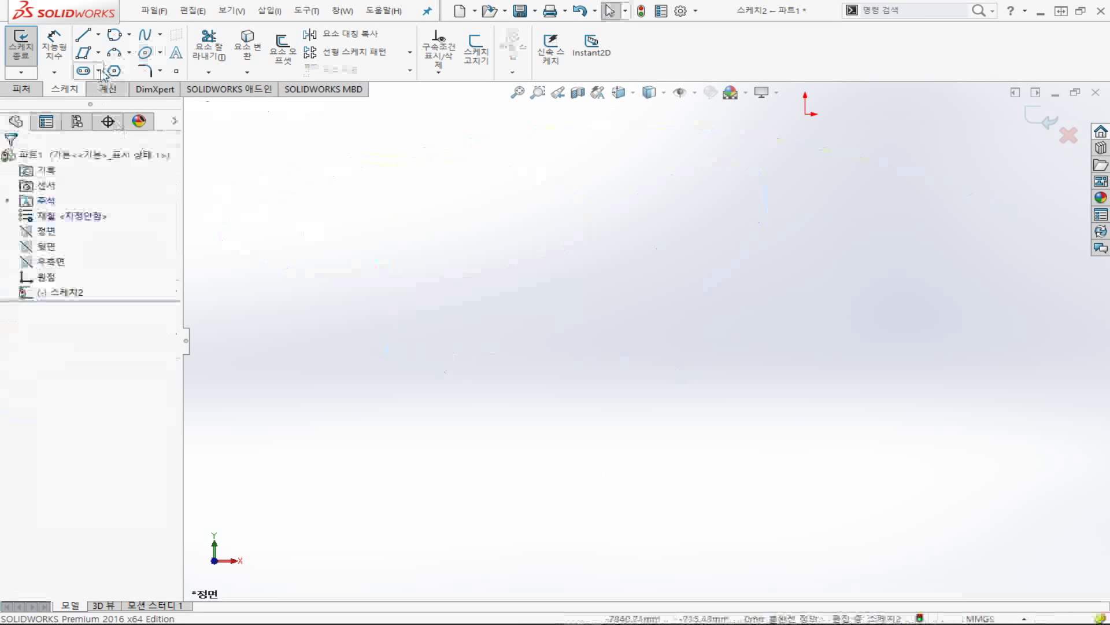
Step: Draw an upper straight slot across the sketch
left_click(99, 70)
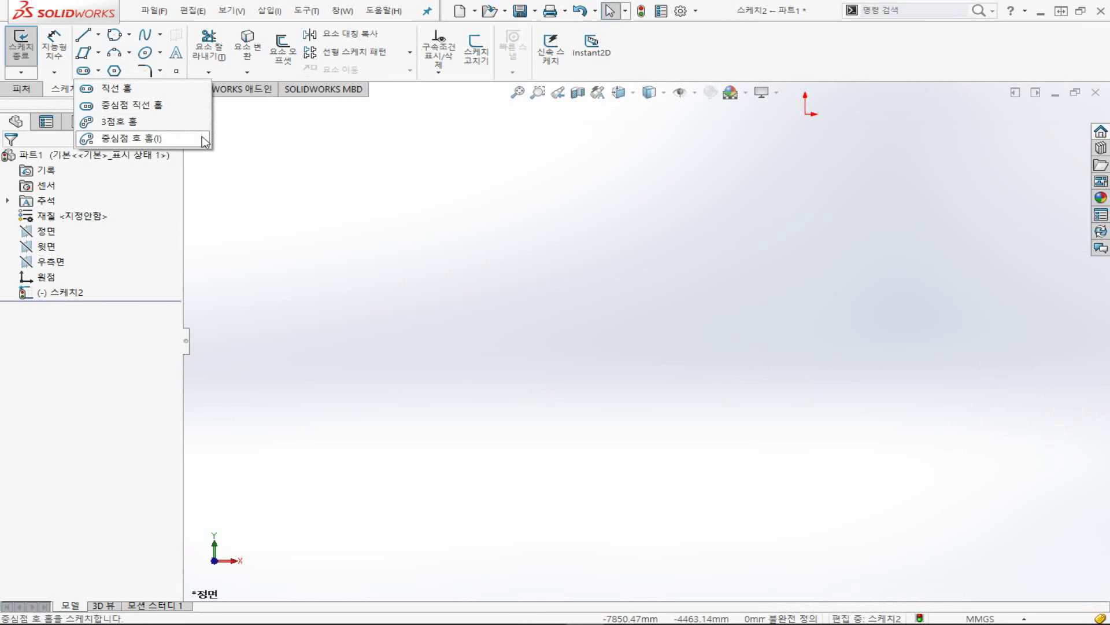
left_click(202, 88)
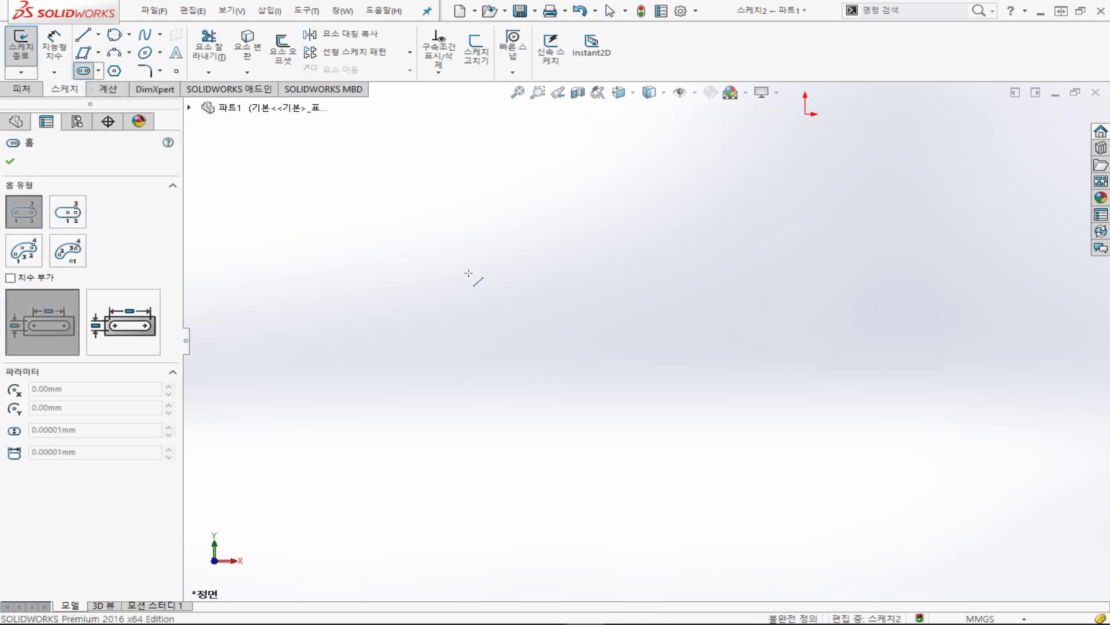
left_click(443, 240)
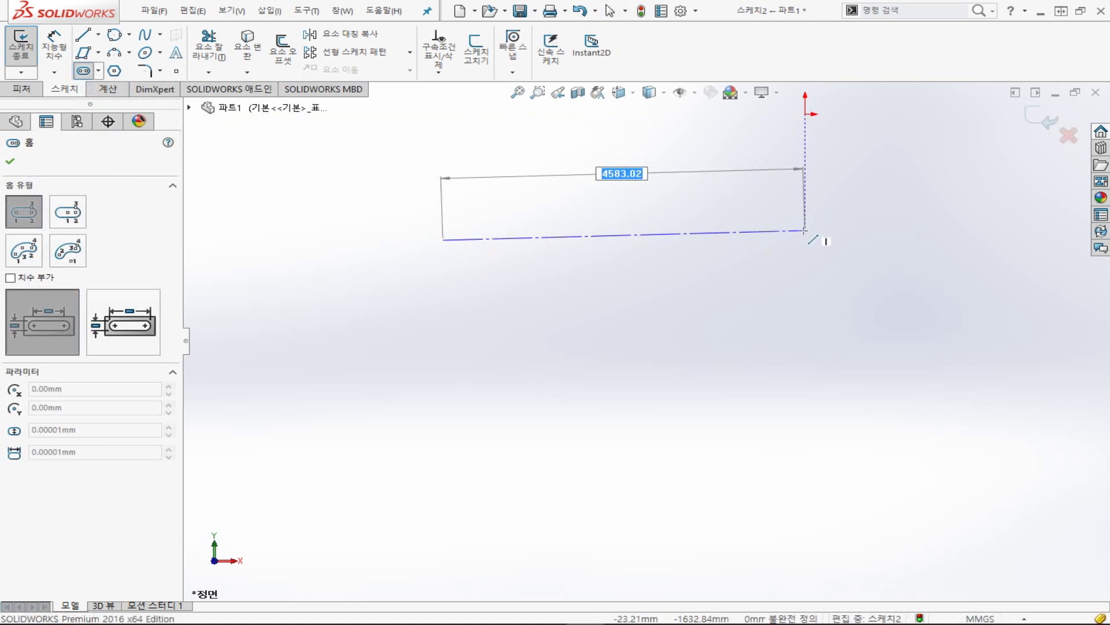
left_click(805, 225)
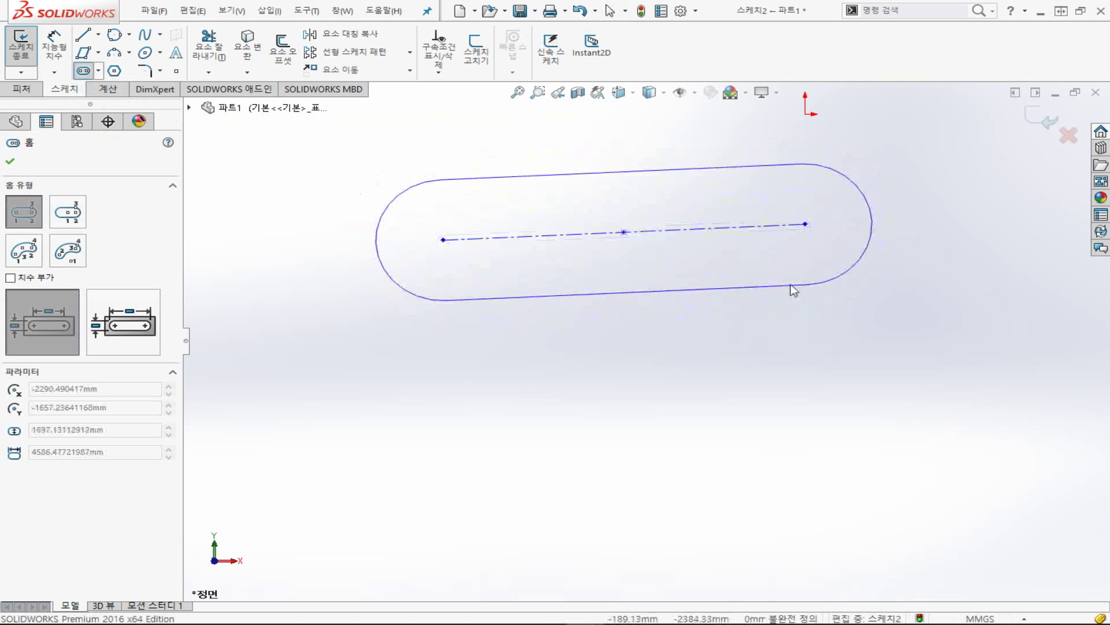
left_click(788, 286)
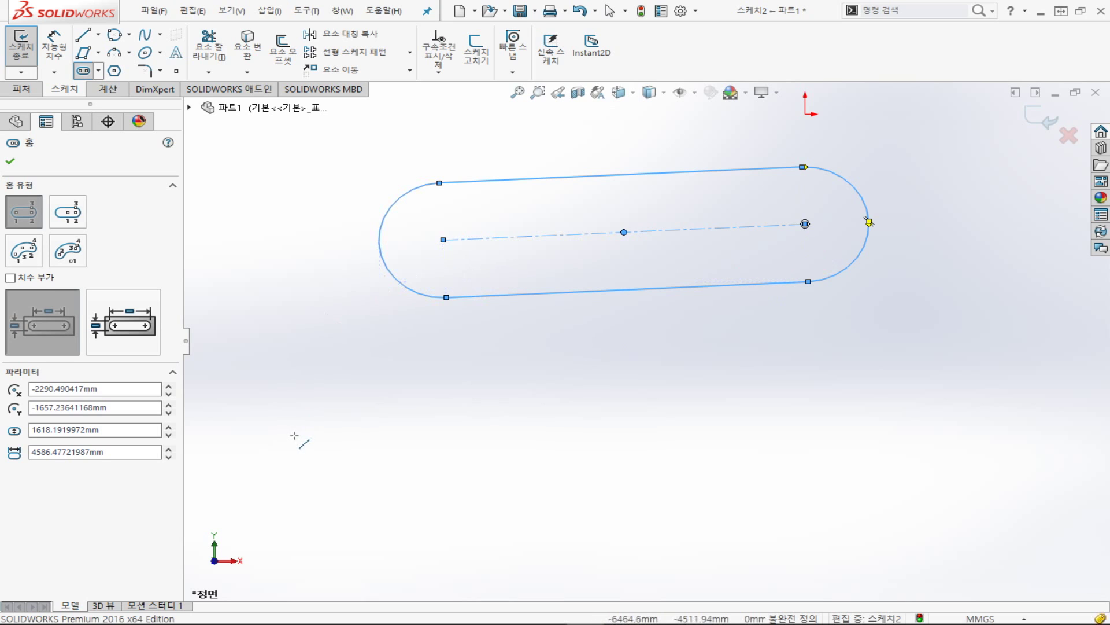
Step: Add a lower centerpoint straight slot about 6793.40 mm long and 1184.64 mm wide
left_click(77, 221)
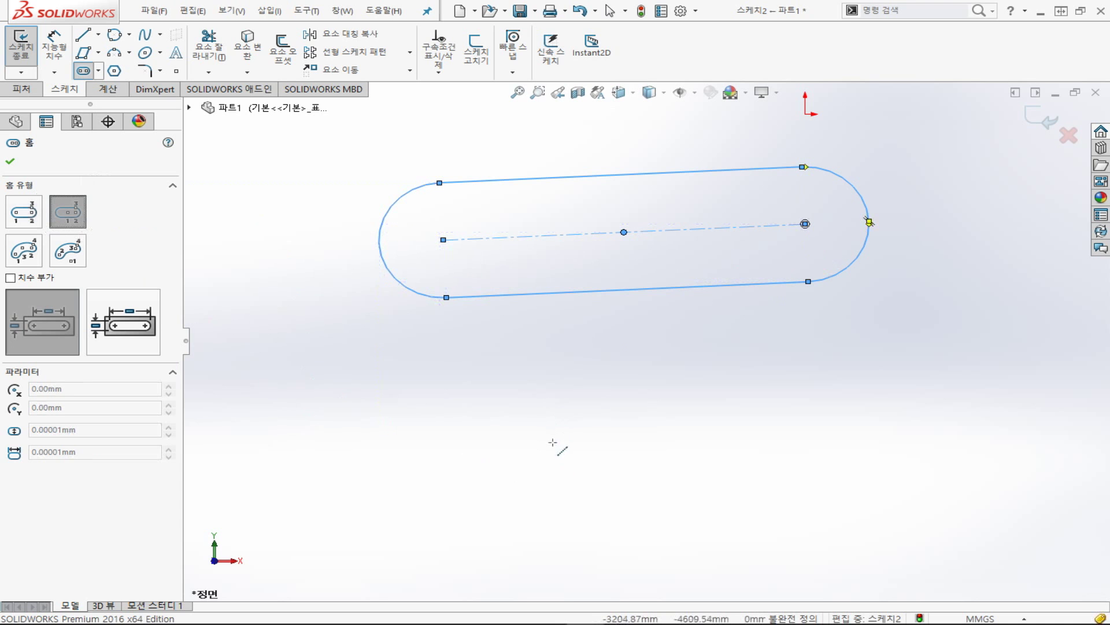
left_click(548, 449)
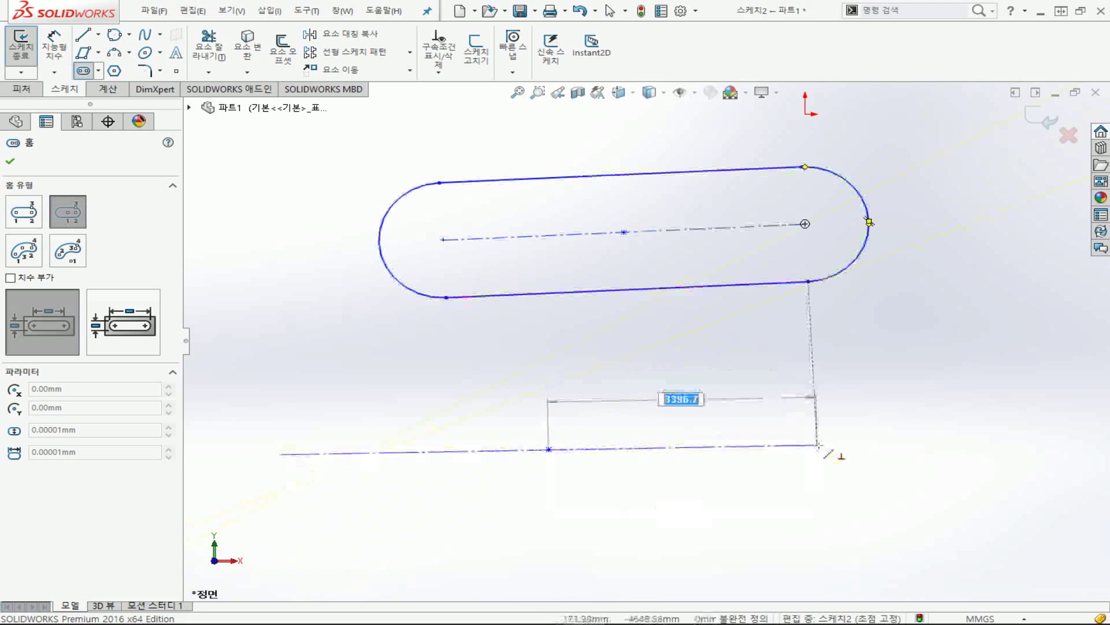
left_click(817, 446)
left_click(864, 444)
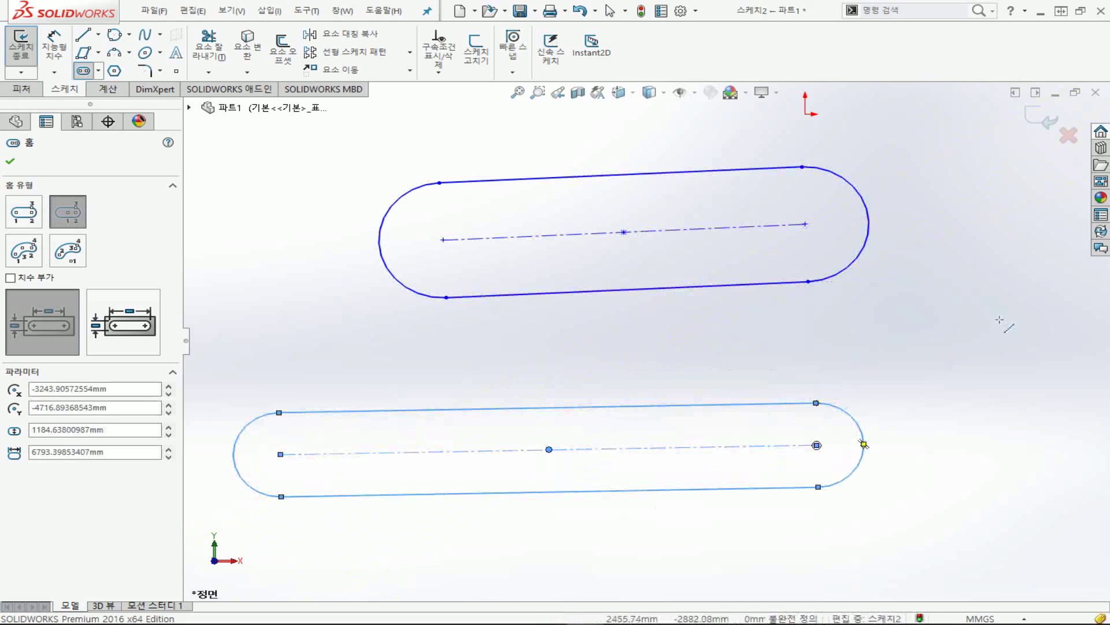
key("ctrl+Right")
key("ctrl+Right")
key("ctrl+Right")
key("ctrl+Right")
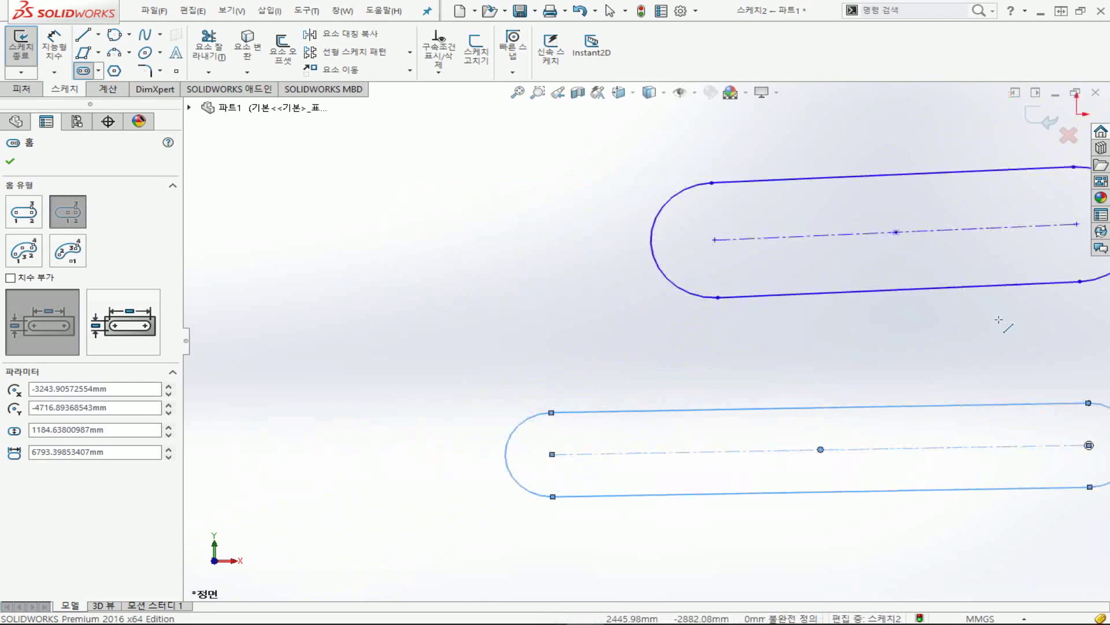
key("ctrl+Right")
key("ctrl+Right")
key("ctrl+Right")
key("ctrl+Right")
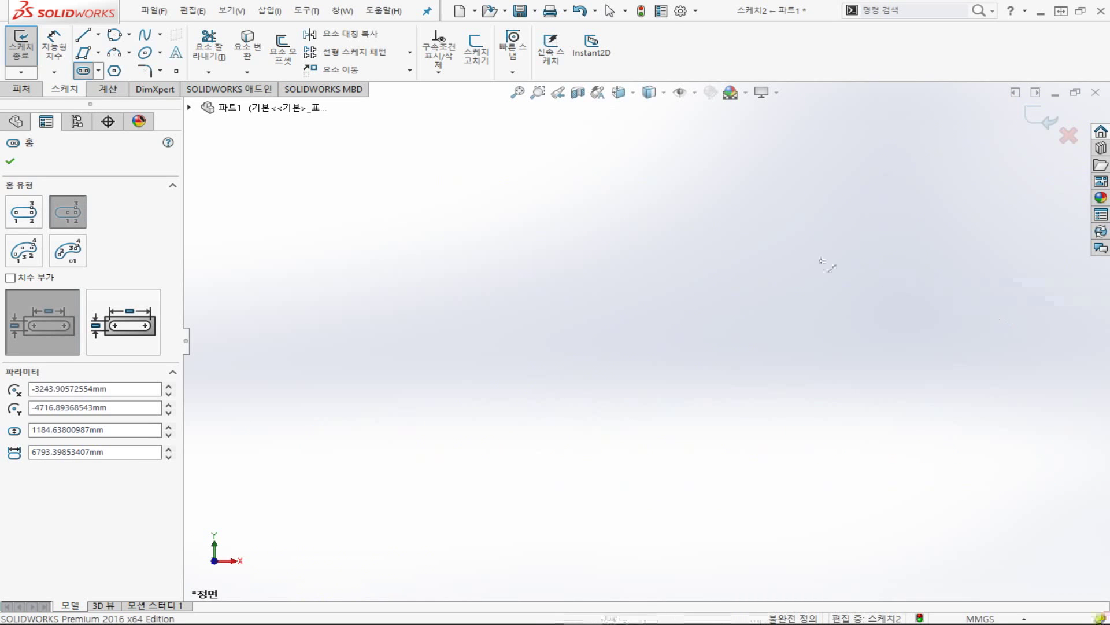
Step: Draw a 3-point arc slot bulging upward across the sketch
left_click(25, 253)
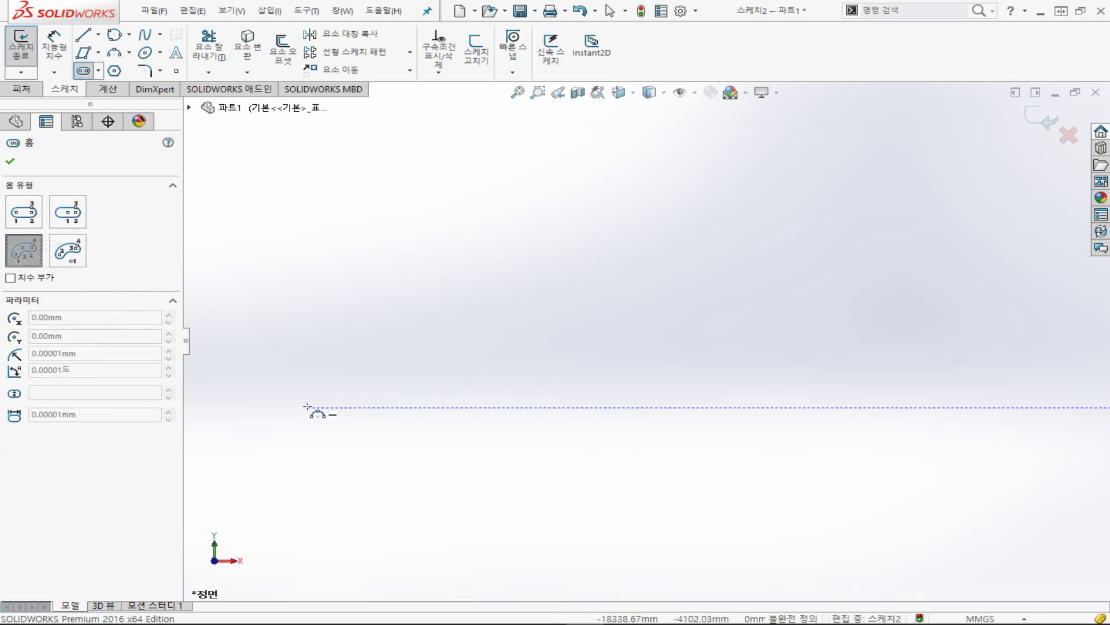
left_click(253, 396)
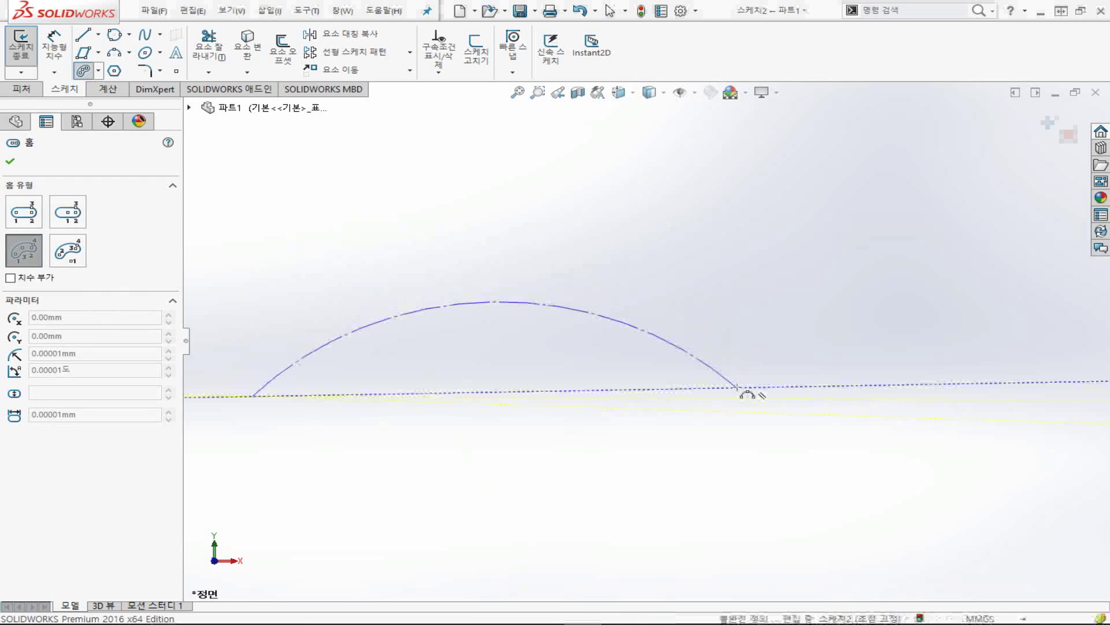
left_click(752, 420)
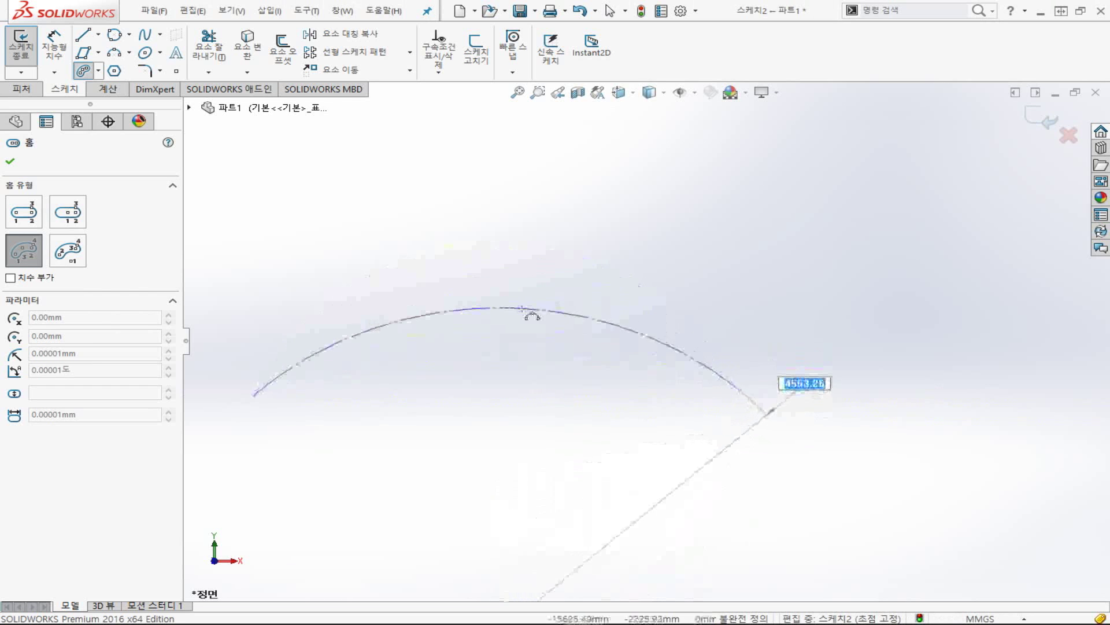
left_click(522, 304)
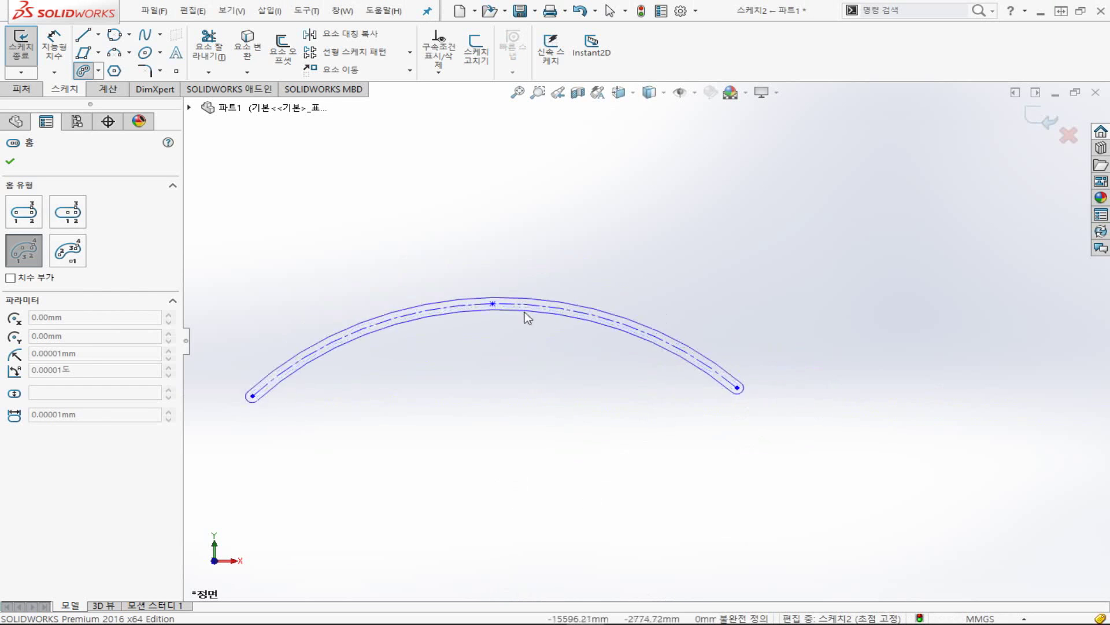
left_click(525, 340)
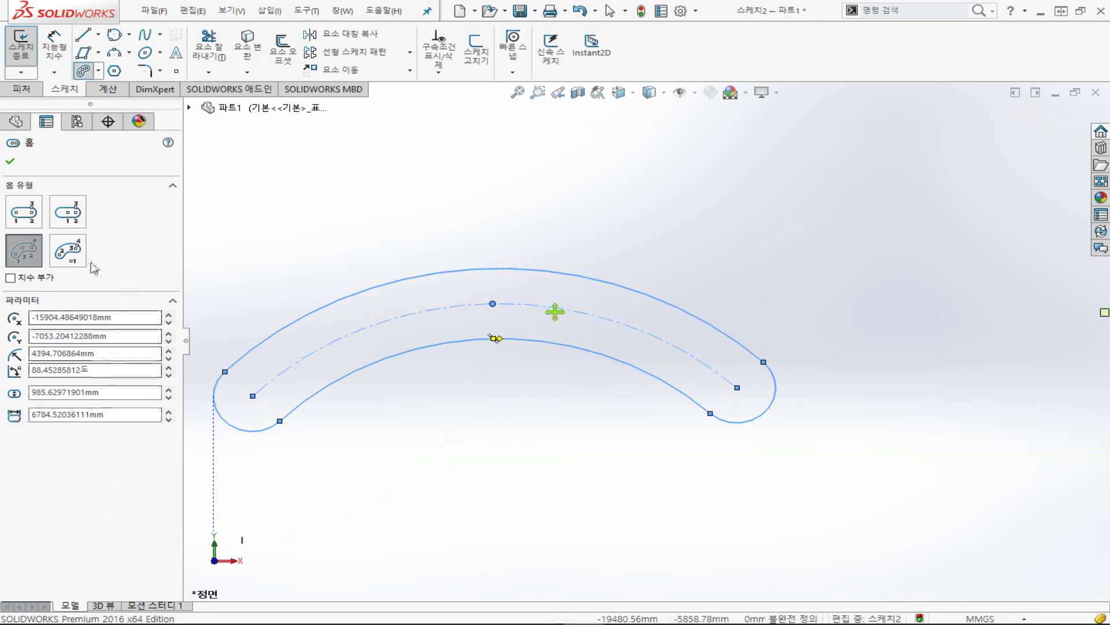
Step: Draw a centerpoint arc slot below it, then exit and select every sketch entity
left_click(68, 250)
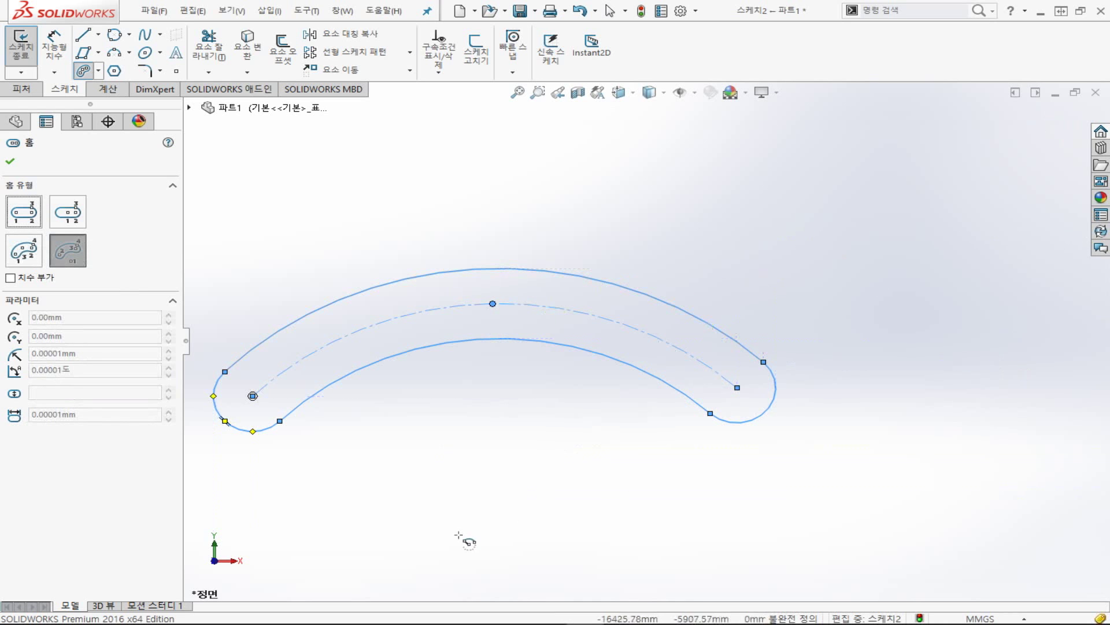
left_click(542, 564)
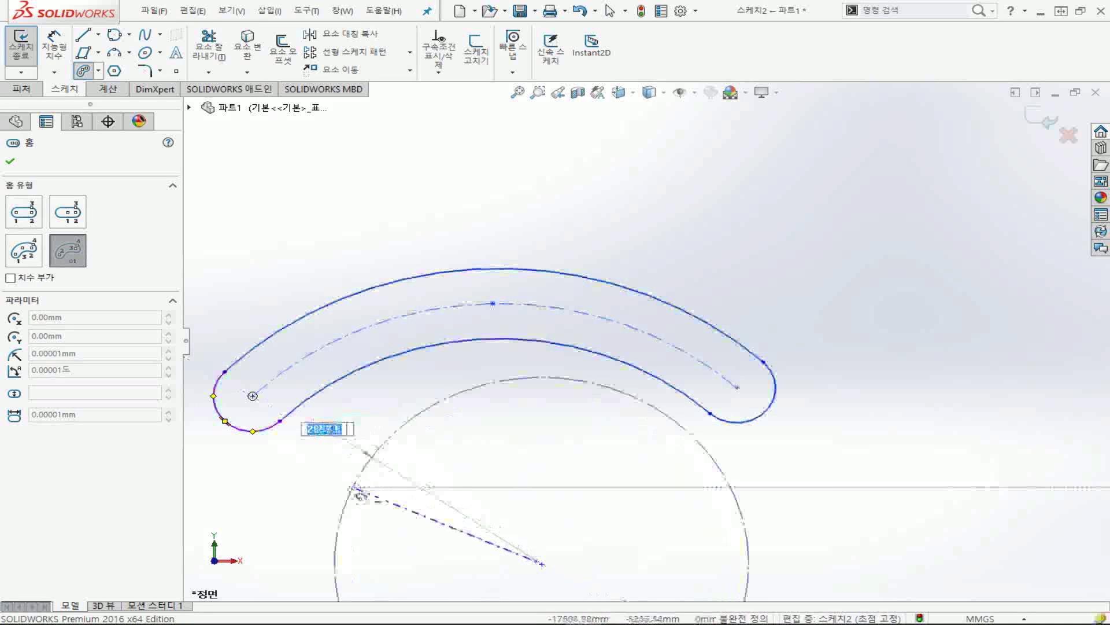
left_click(354, 463)
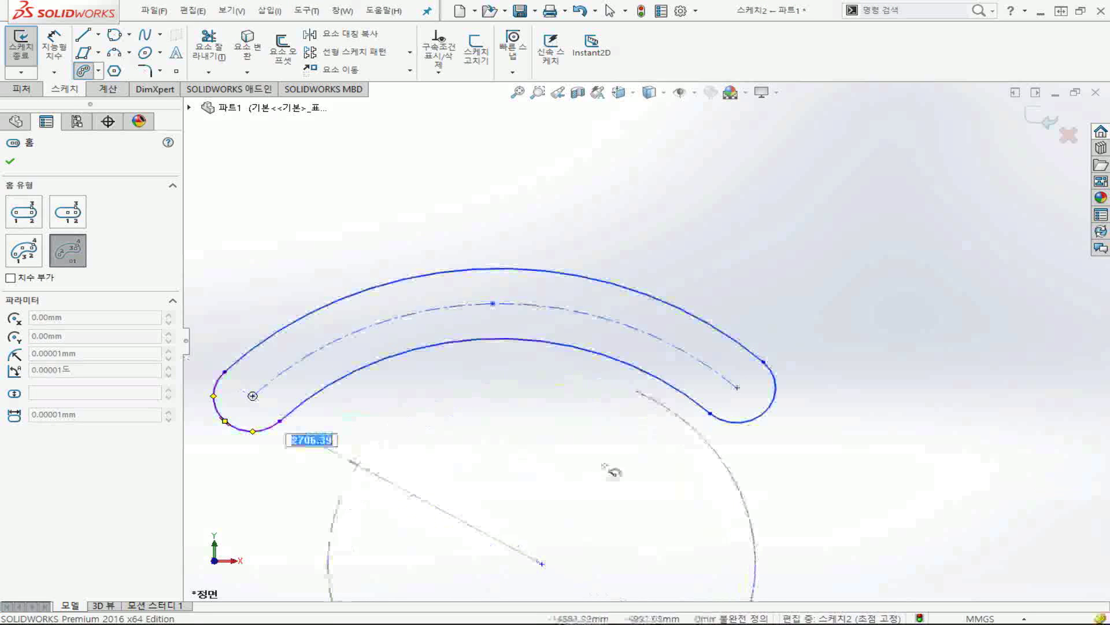
left_click(688, 472)
scroll(680, 483, "up", 1)
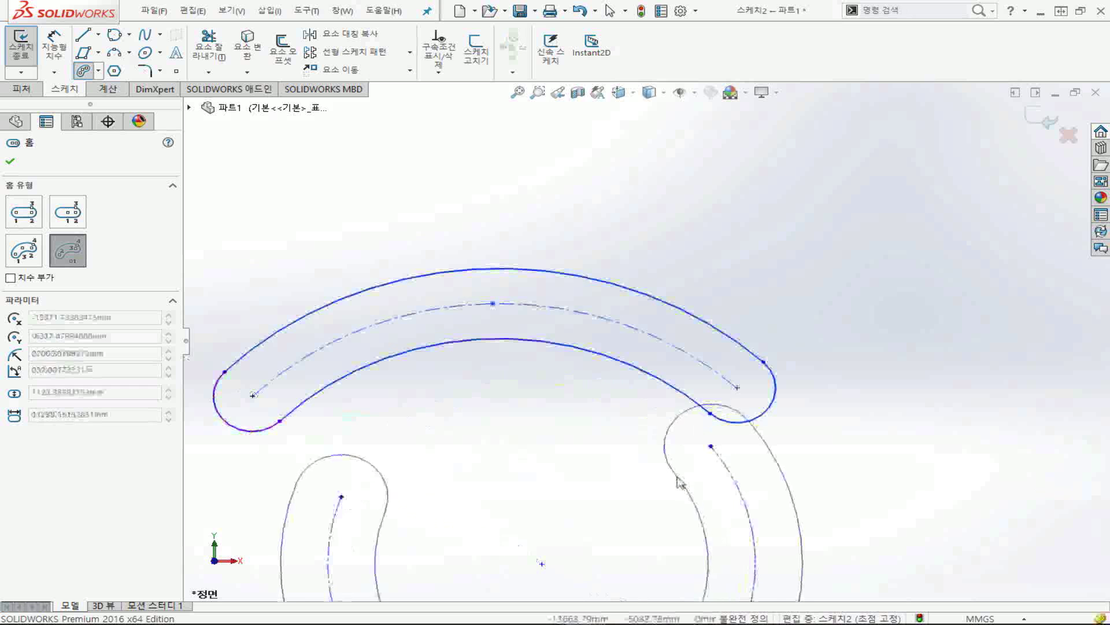
scroll(679, 491, "up", 2)
scroll(678, 506, "up", 2)
scroll(680, 509, "down", 2)
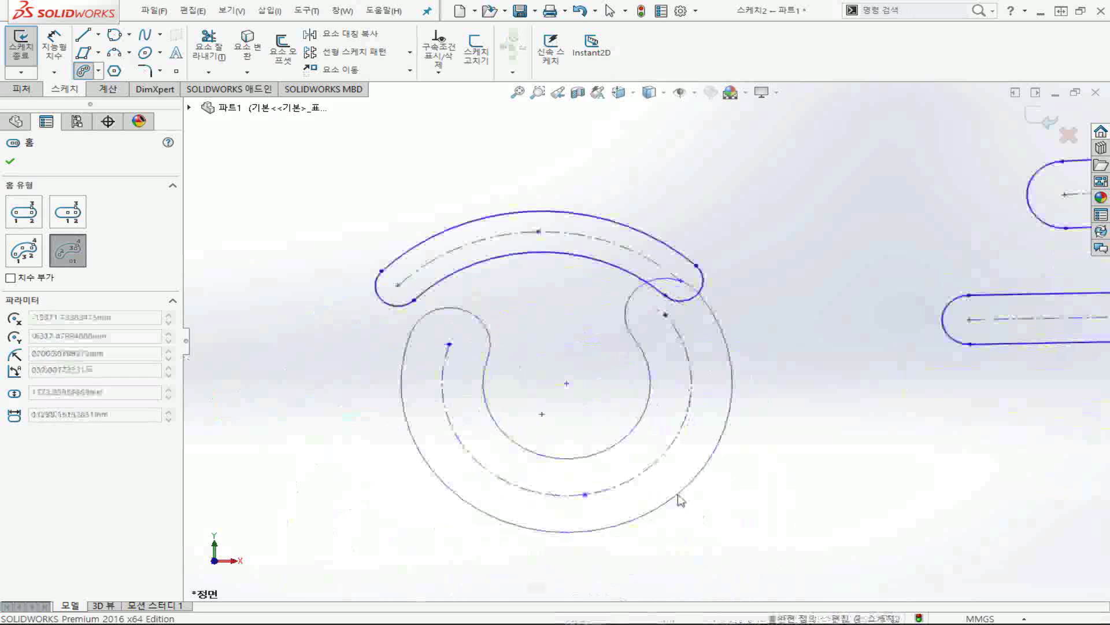
left_click(680, 500)
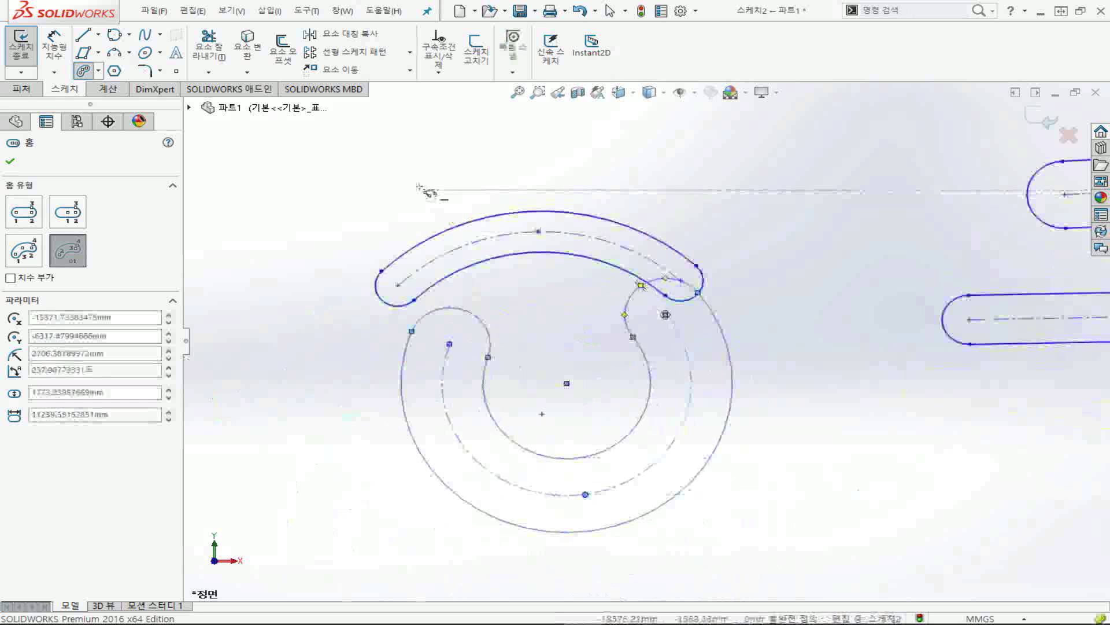
key("Escape")
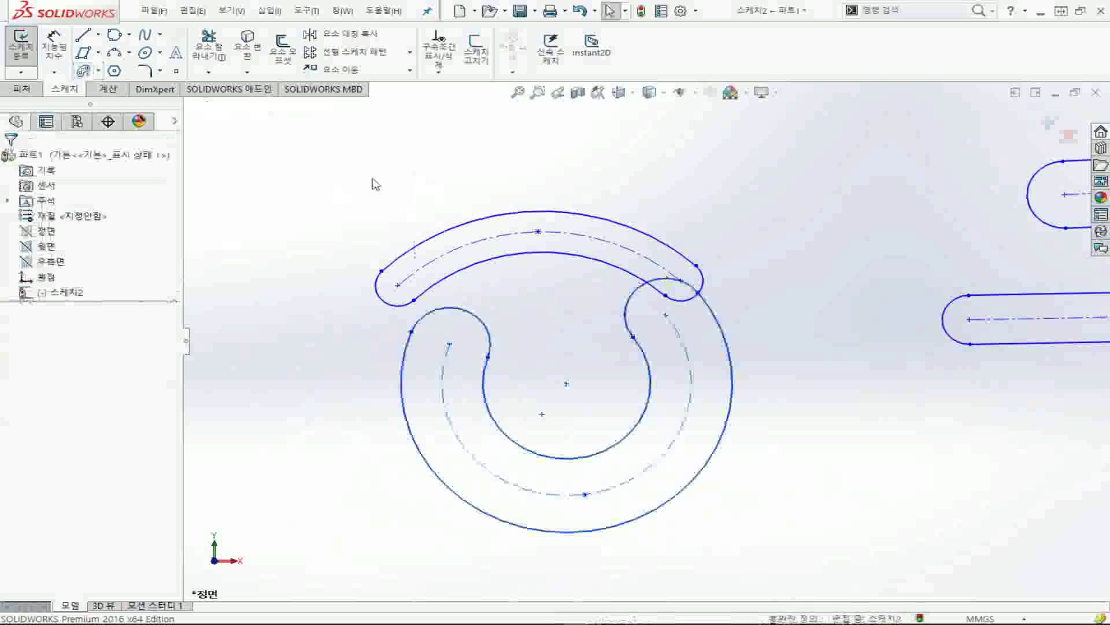
key("ctrl+a")
Step: Delete the selected entities and draw a hexagon on the left of the sketch
key("Delete")
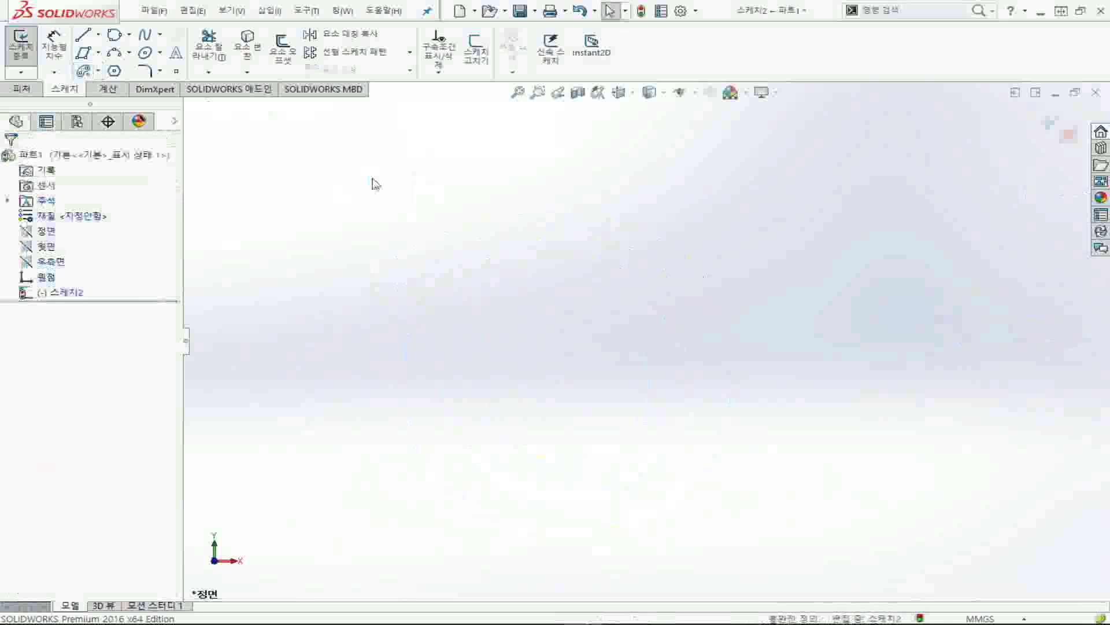
left_click(115, 72)
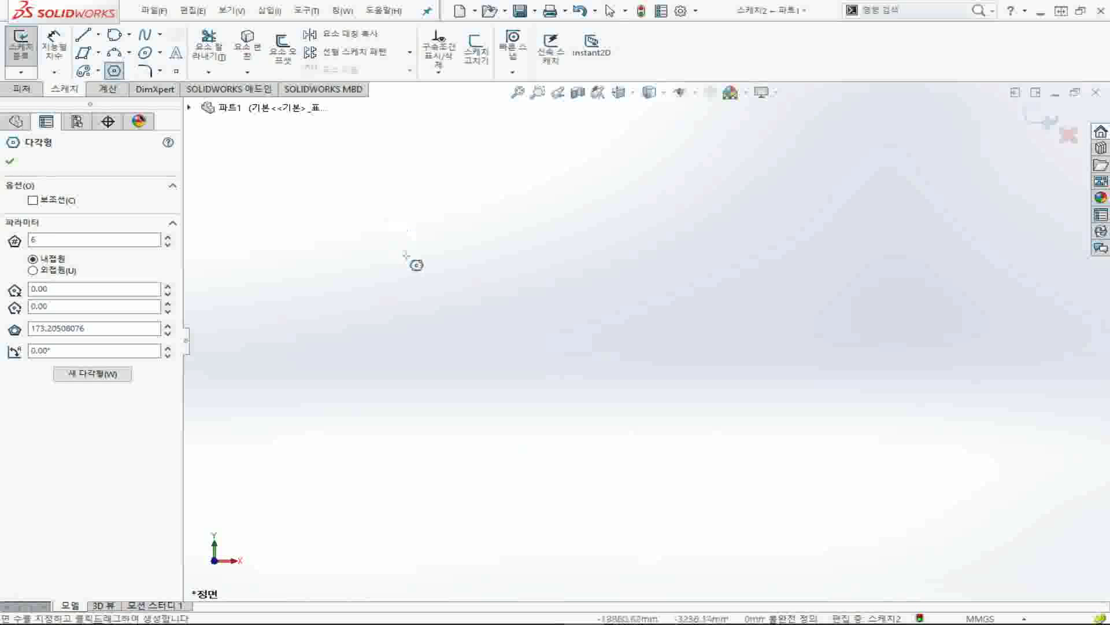
left_click(429, 288)
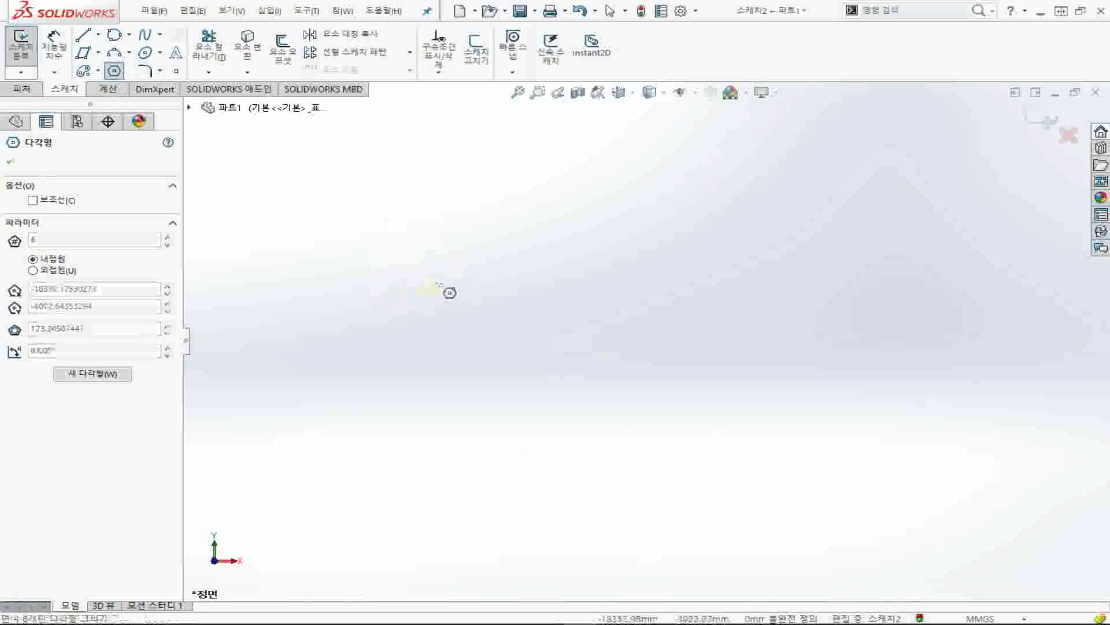
left_click(510, 168)
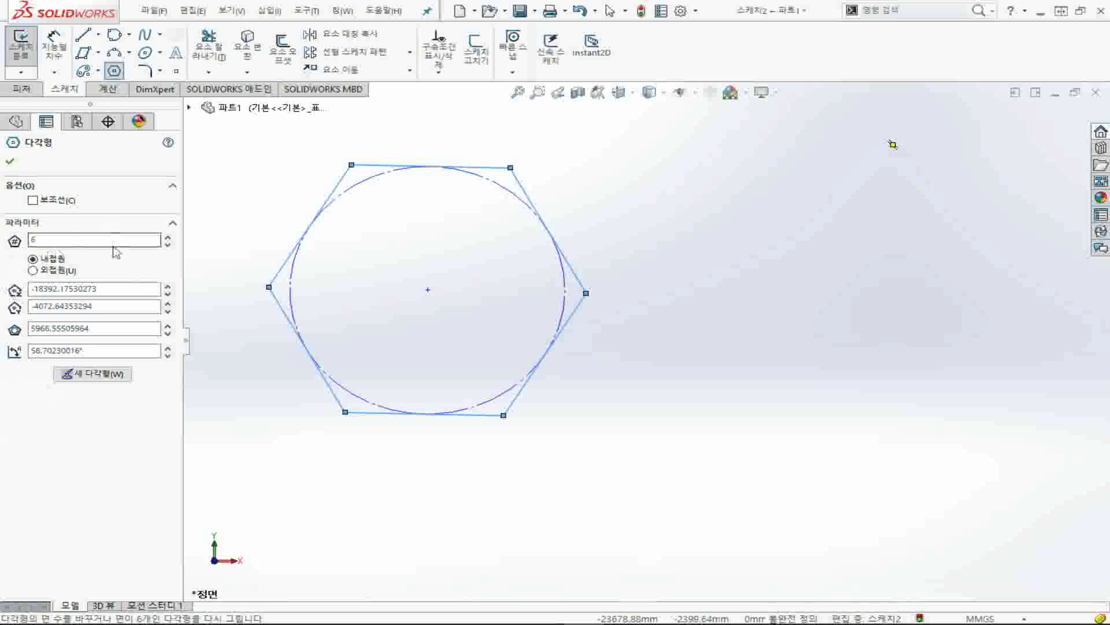
Step: Change the polygon to 5 sides and draw a second pentagon on the right
left_click(73, 239)
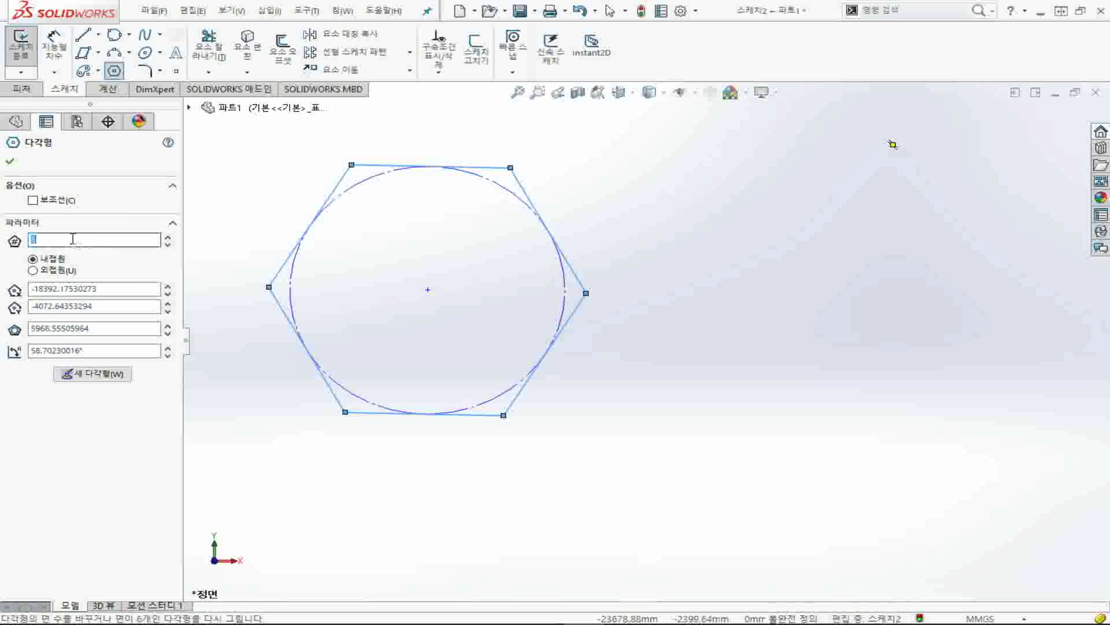
type("5")
key("Return")
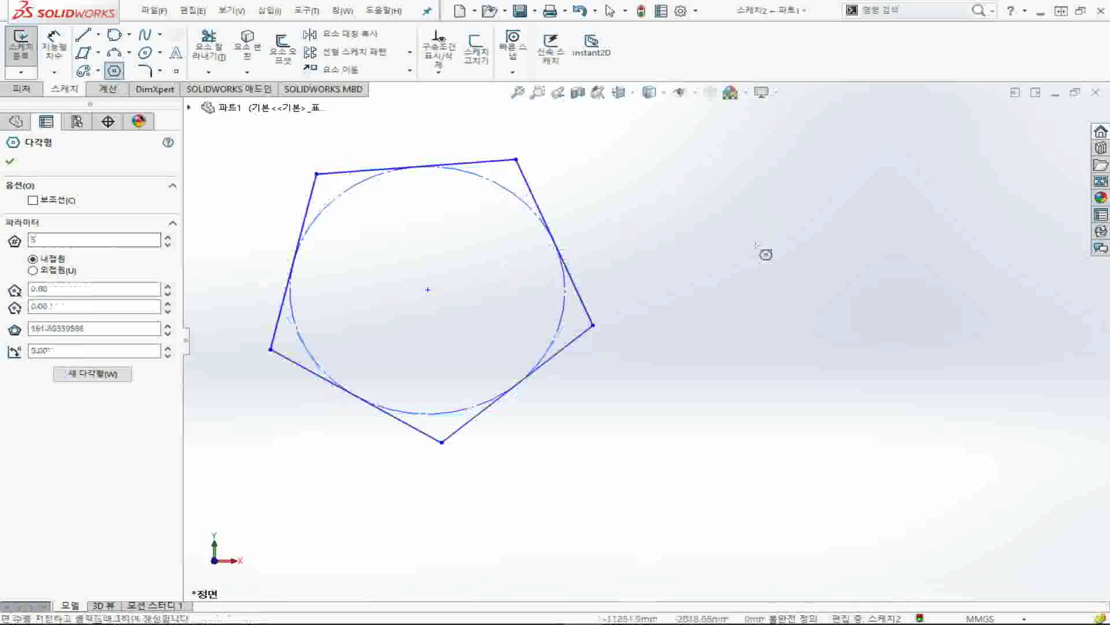
left_click(788, 272)
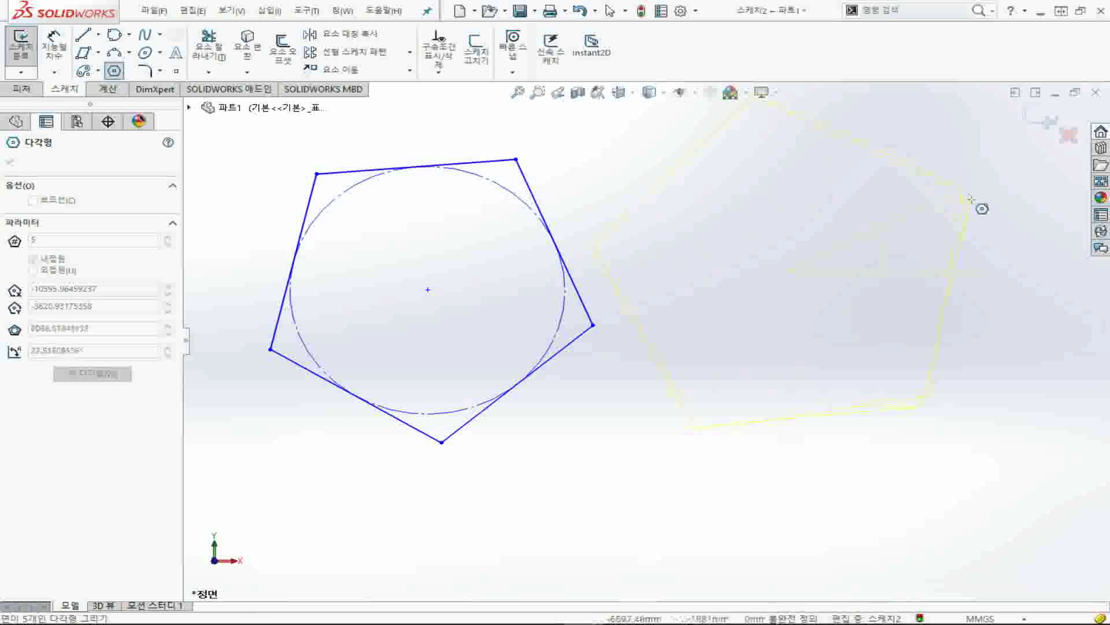
left_click(973, 203)
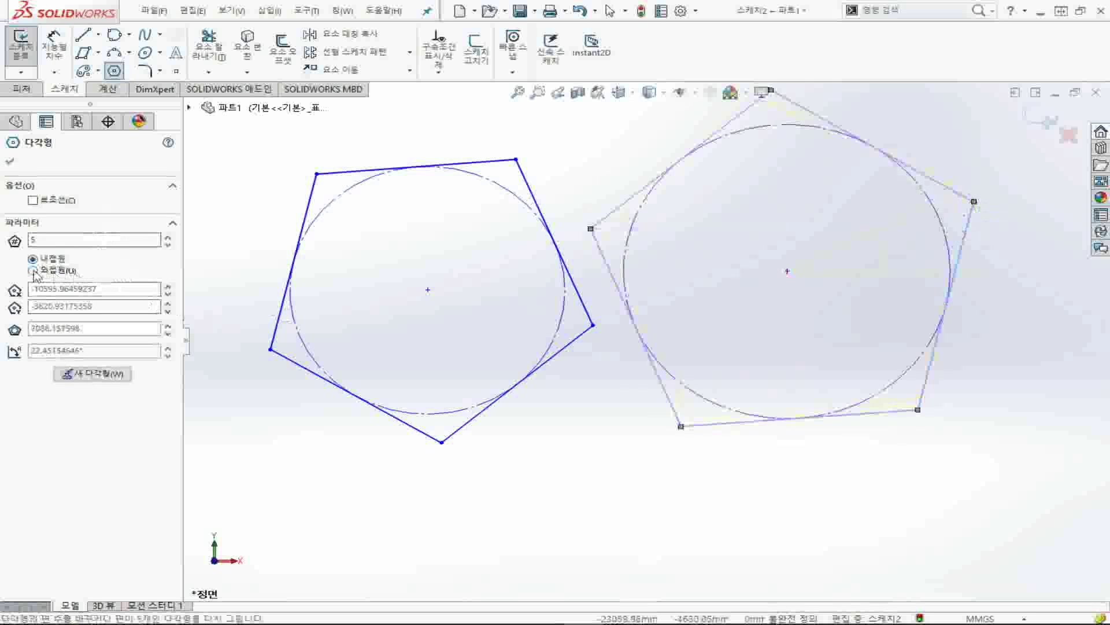
Step: Toggle the pentagon between inscribed and circumscribed circle, settling on circumscribed
left_click(33, 270)
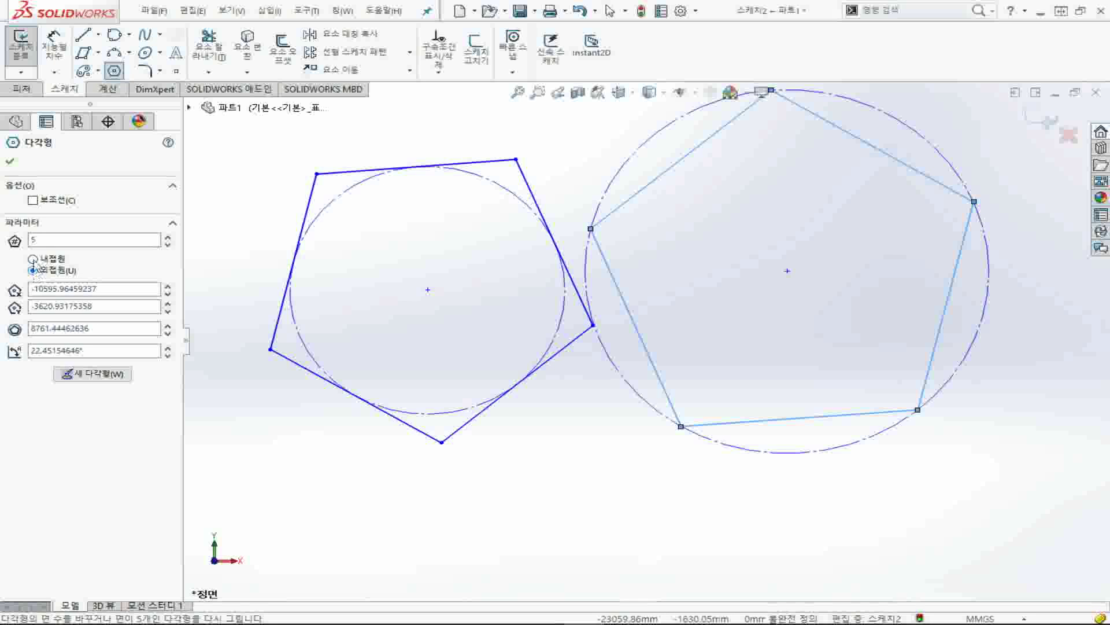
left_click(33, 258)
left_click(34, 271)
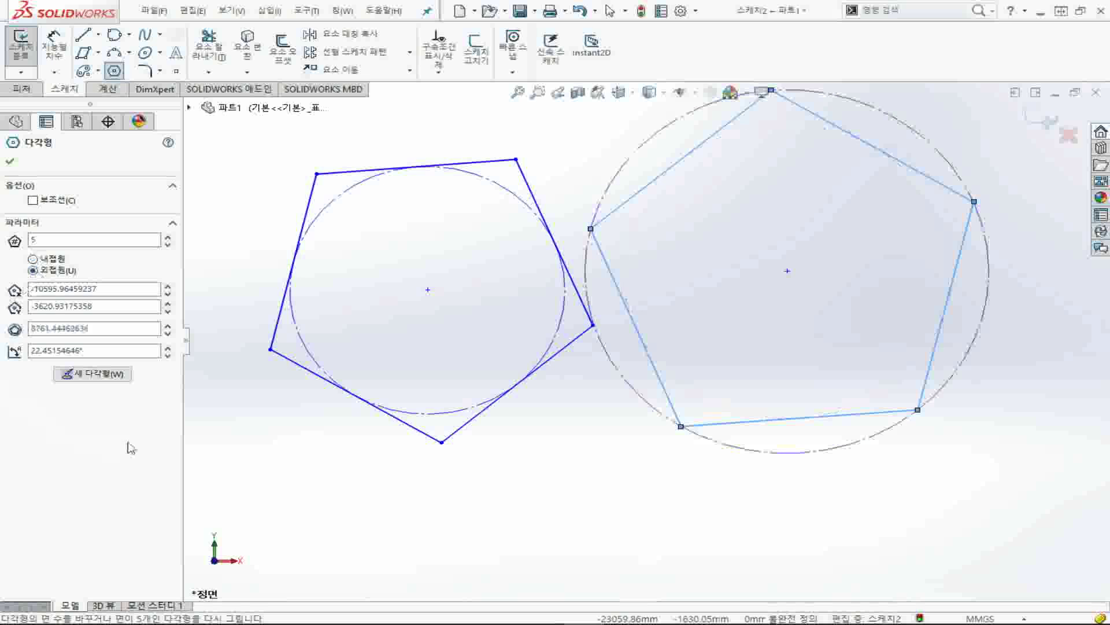
left_click(33, 259)
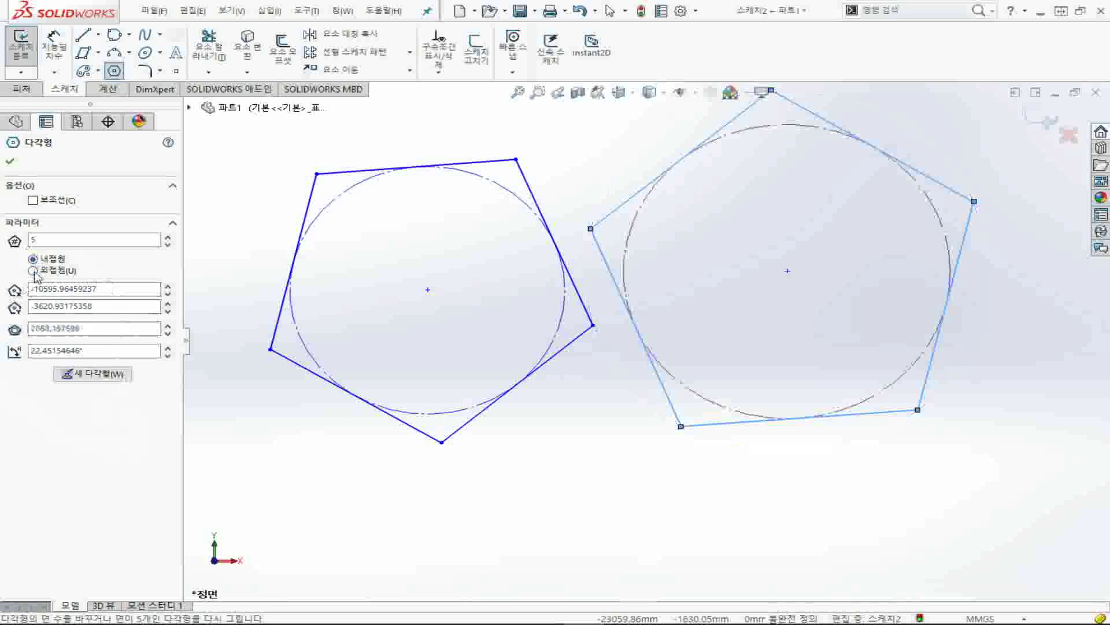
left_click(33, 270)
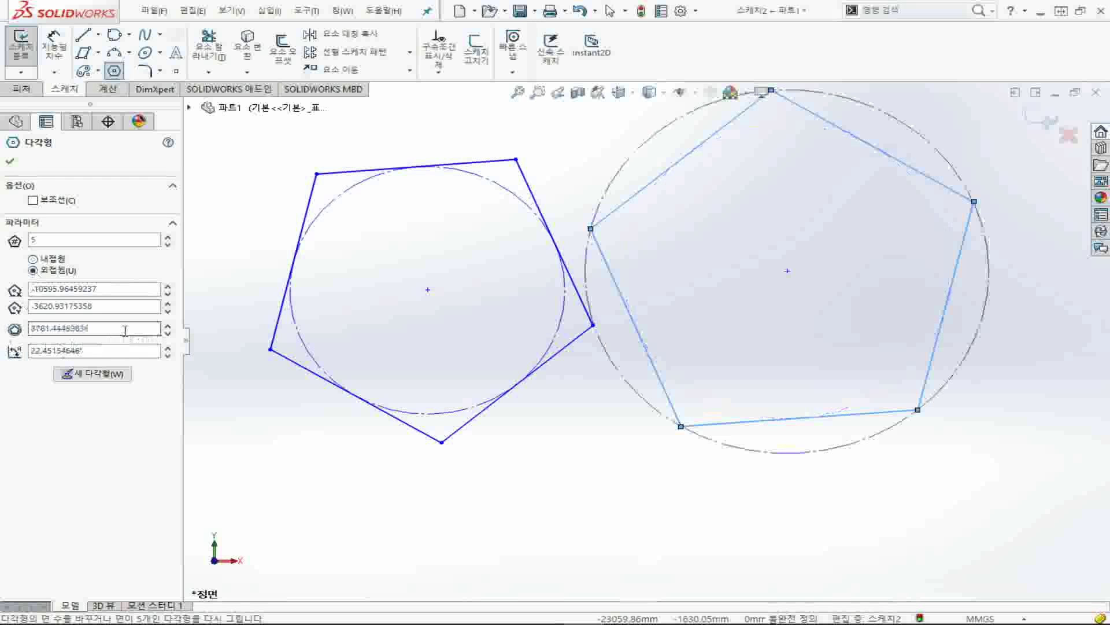
left_click(451, 554)
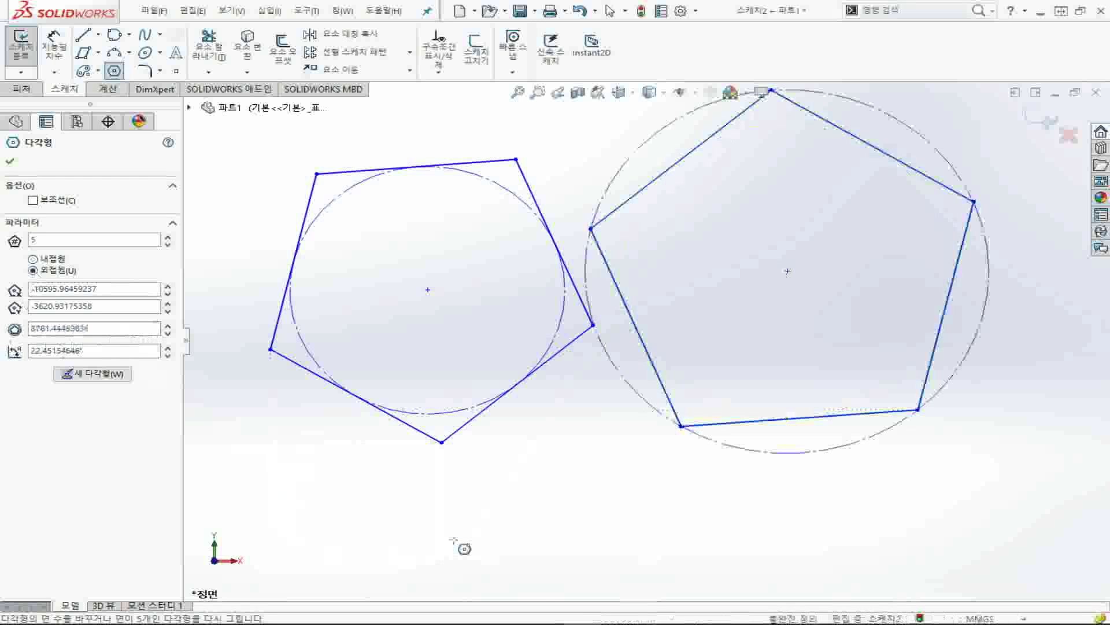
Step: Finish two more pentagons, below and to the left, then begin a 10.00 mm sketch fillet
left_click(301, 462)
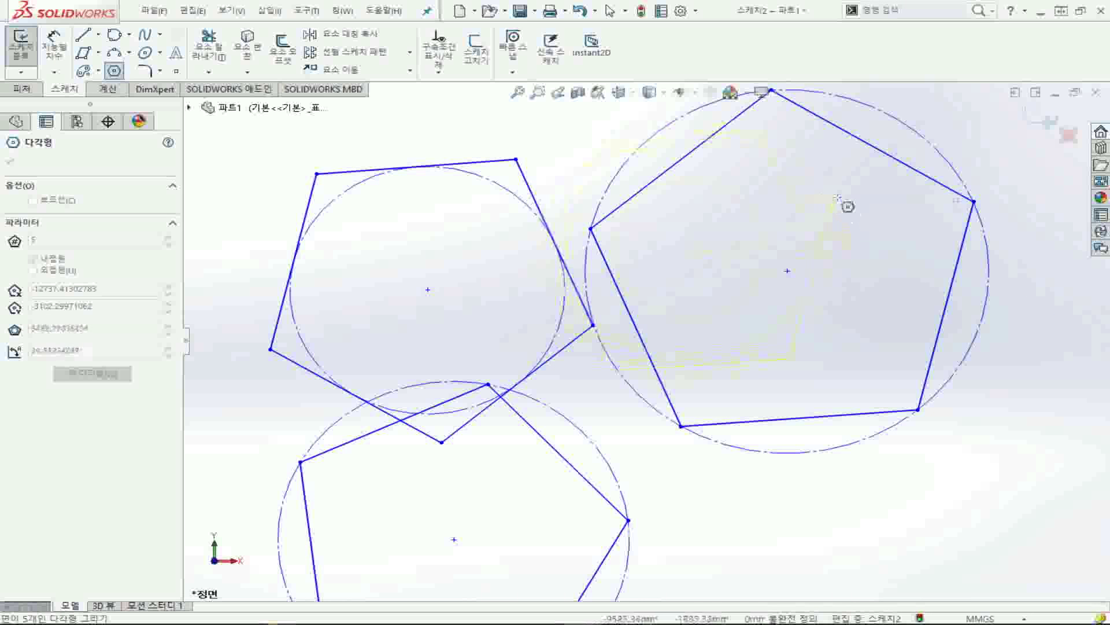
left_click(856, 238)
scroll(643, 342, "down", 3)
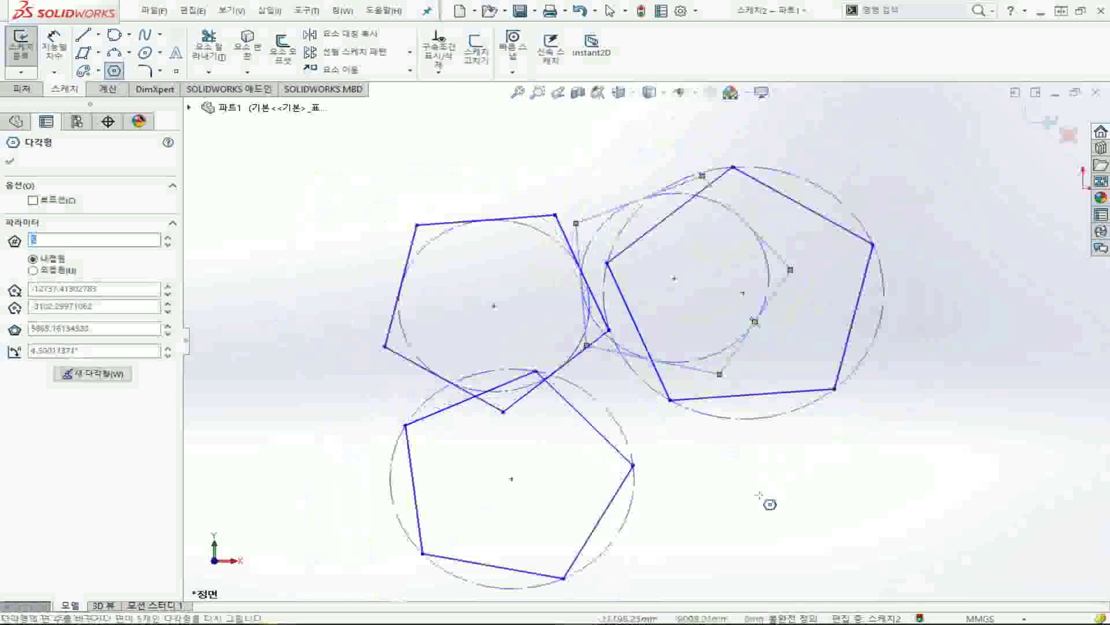
scroll(760, 496, "up", 2)
scroll(499, 483, "down", 5)
scroll(370, 350, "down", 3)
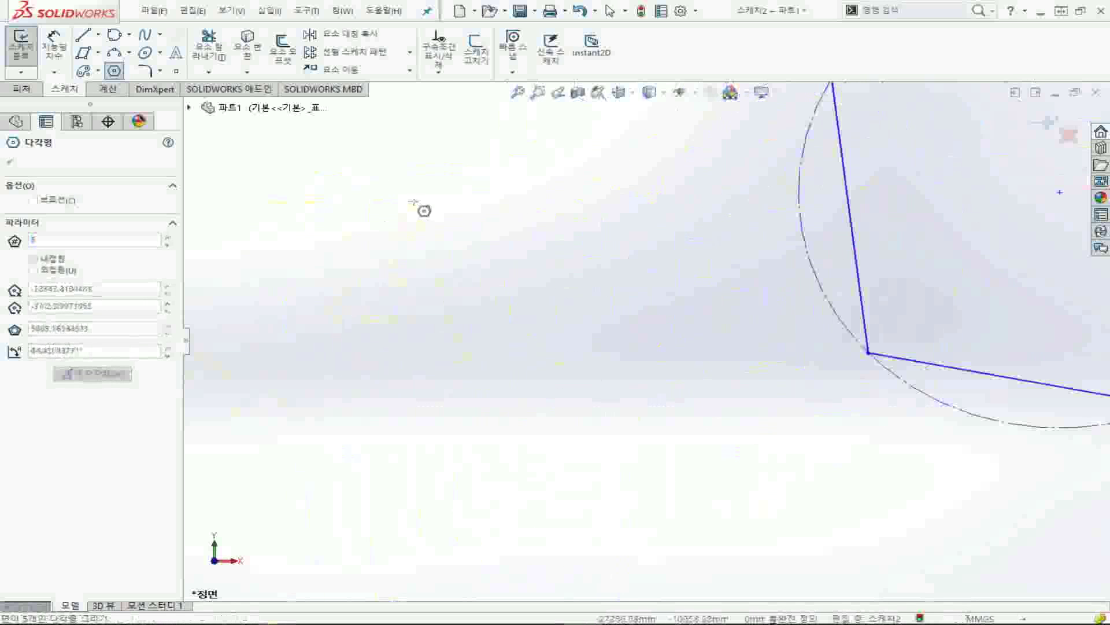
left_click(513, 256)
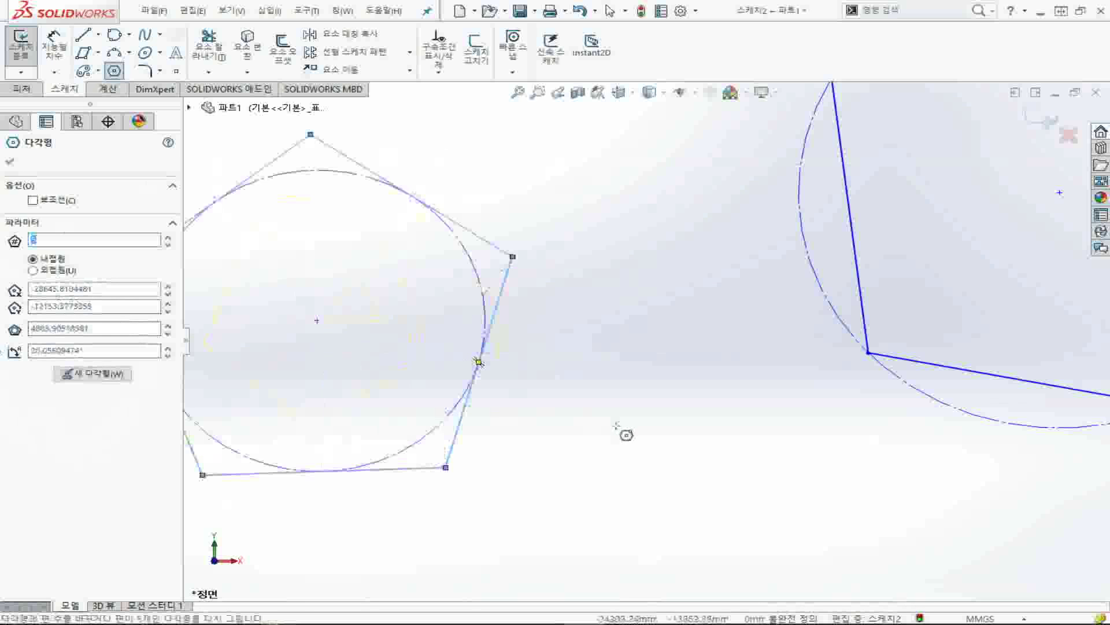
key("Escape")
left_click(145, 71)
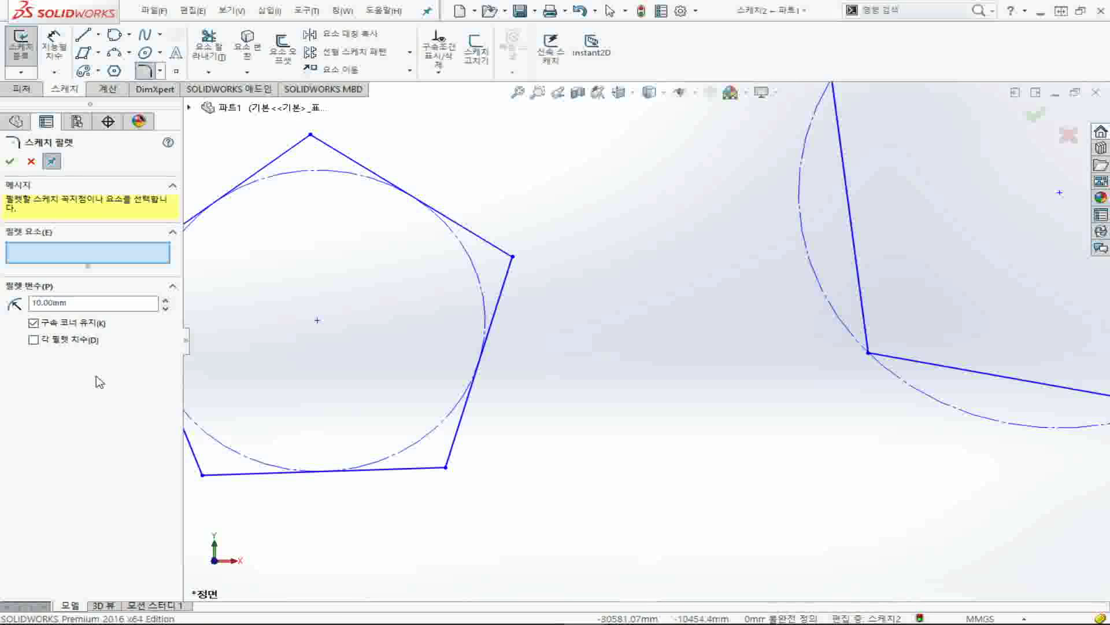
Step: Select the left pentagon's right and top edges for the fillet
scroll(240, 334, "down", 1)
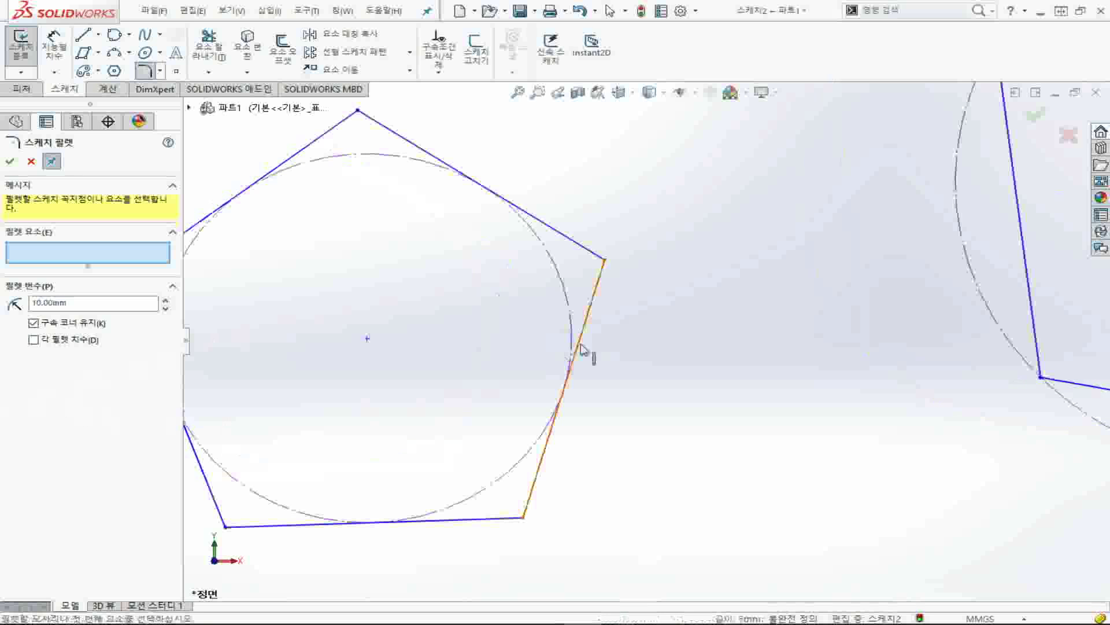
left_click(605, 261)
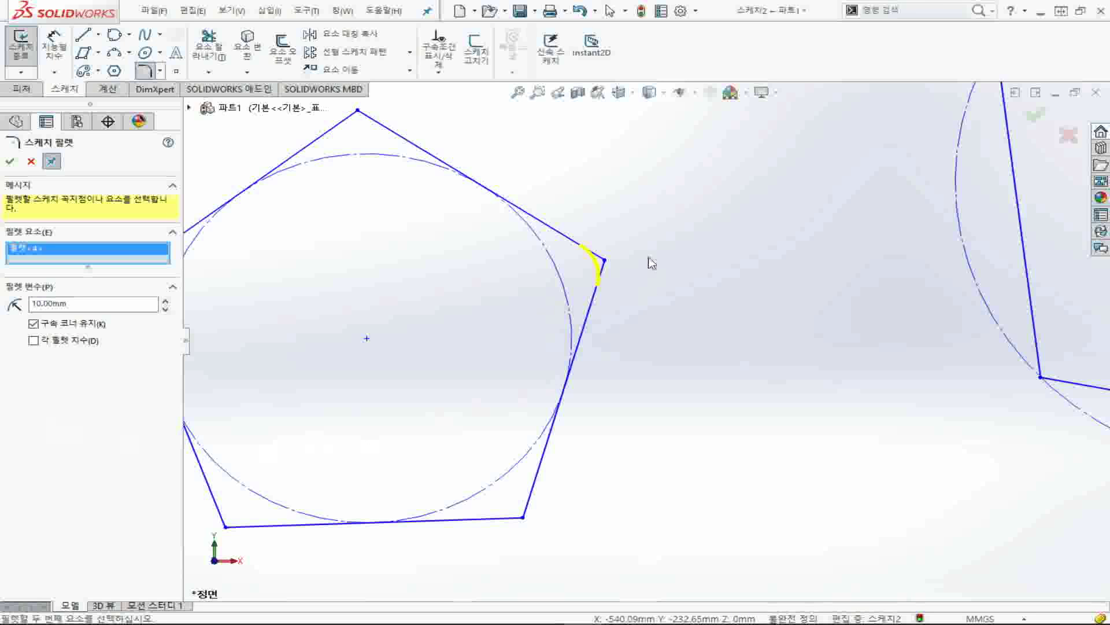
left_click(606, 262)
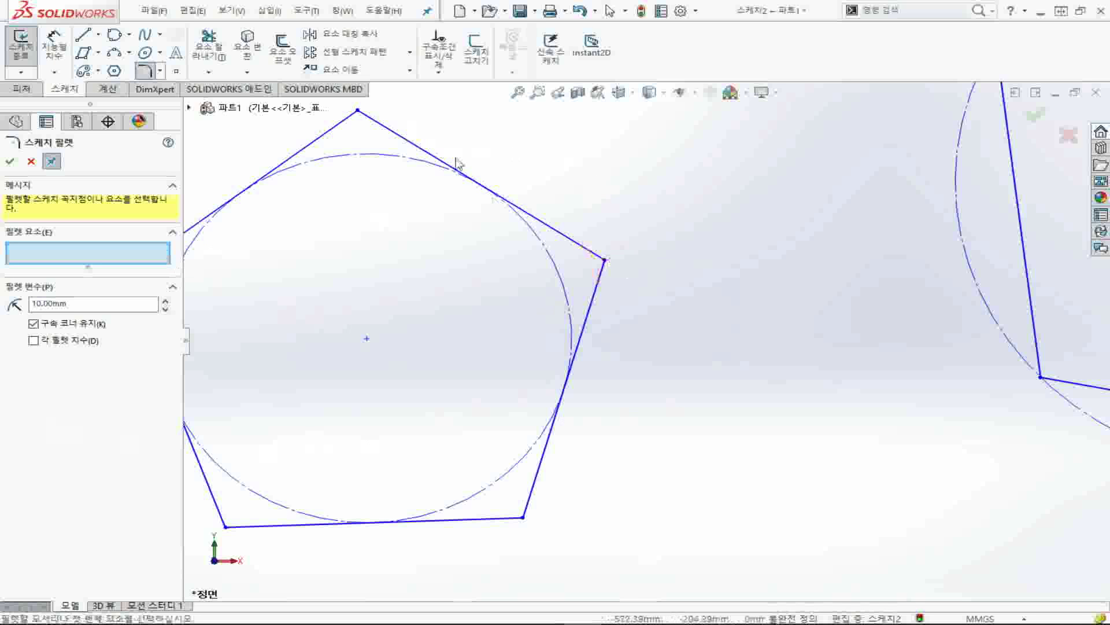
left_click(596, 304)
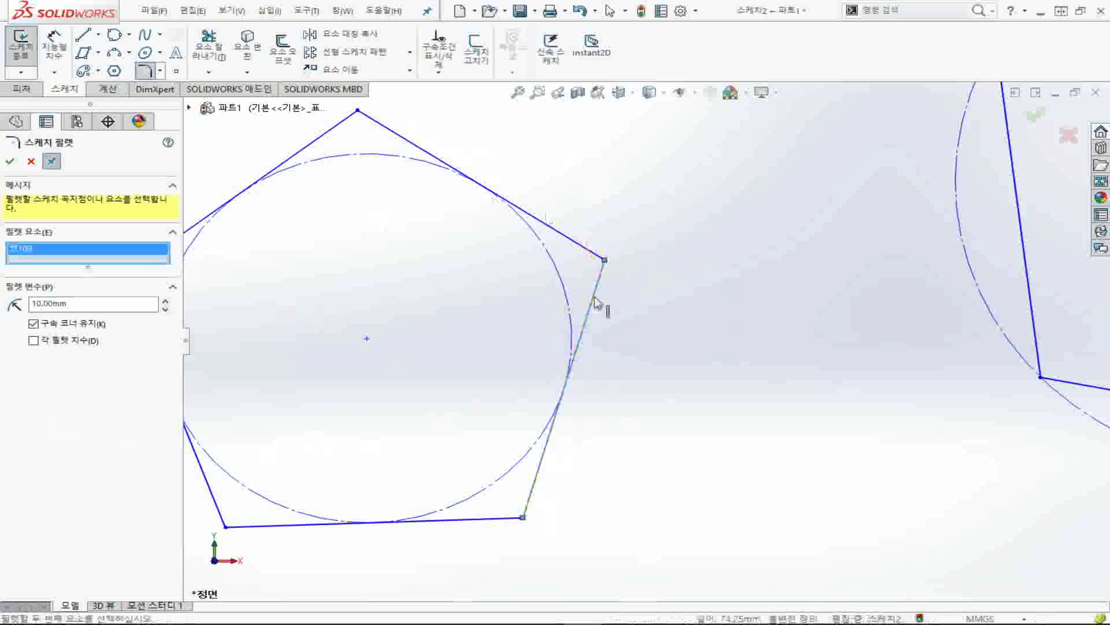
left_click(576, 248)
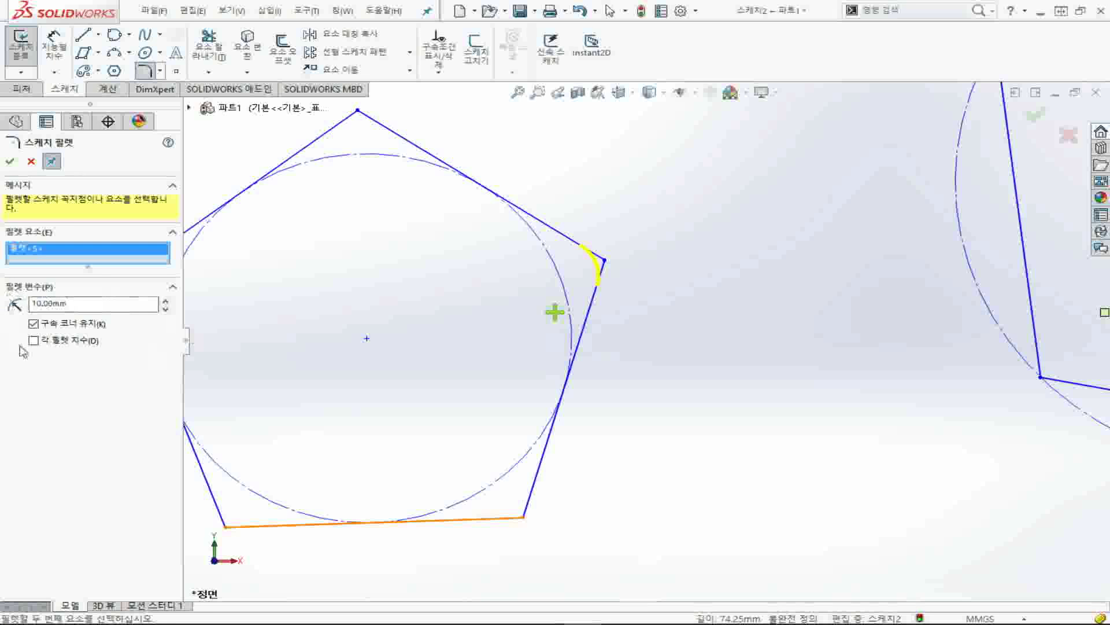
Step: Set the fillet radius to 25 mm and create the fillet
double_click(100, 303)
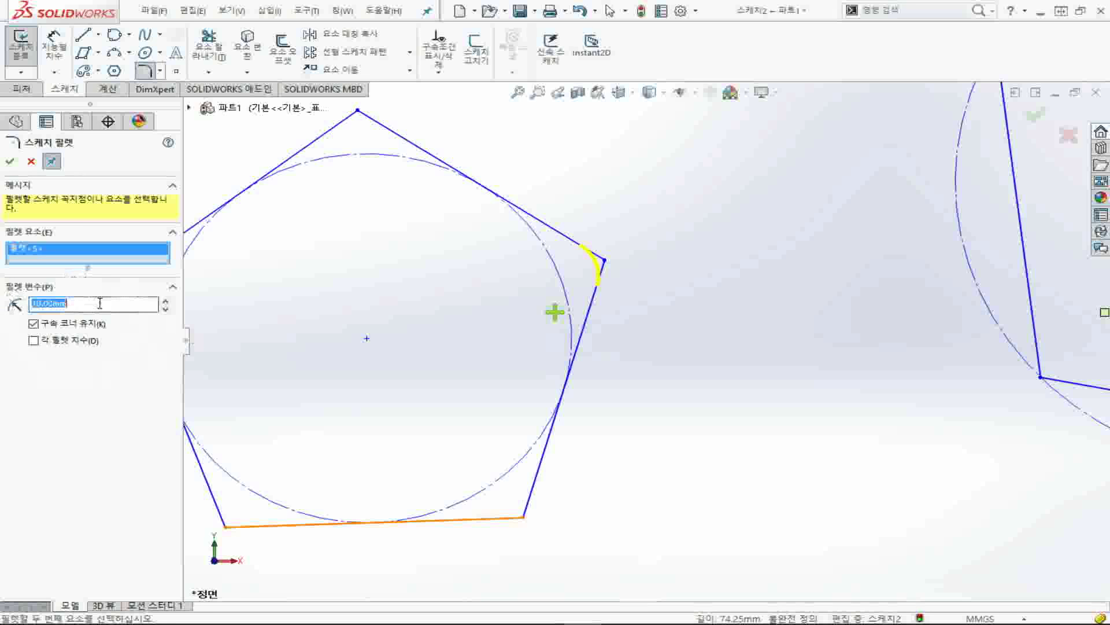
type("3")
key("Return")
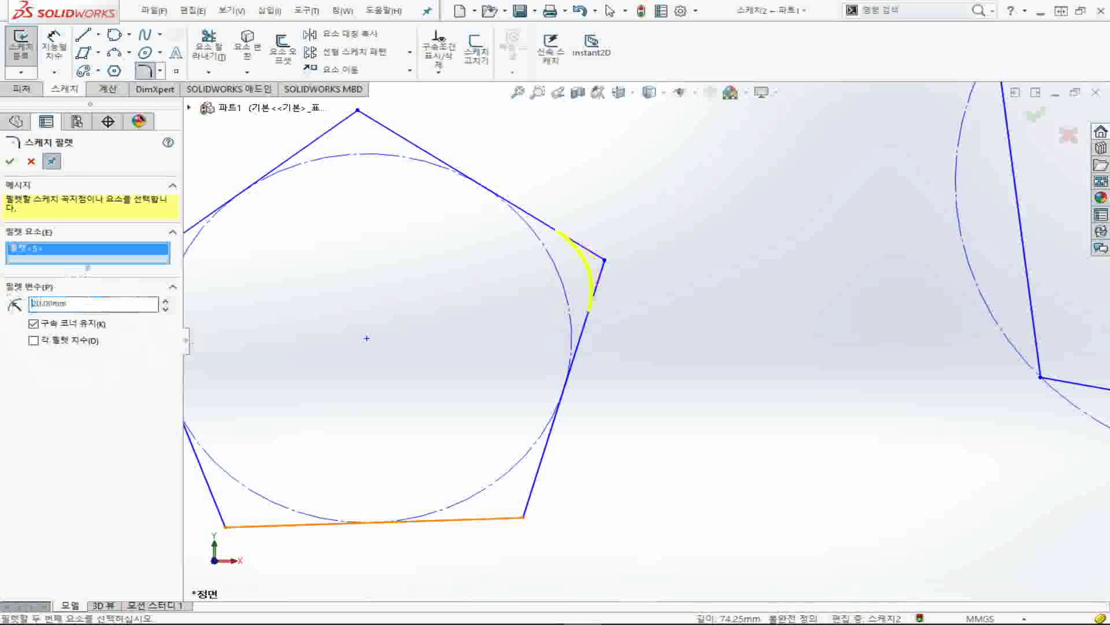
double_click(70, 305)
type("25")
key("Return")
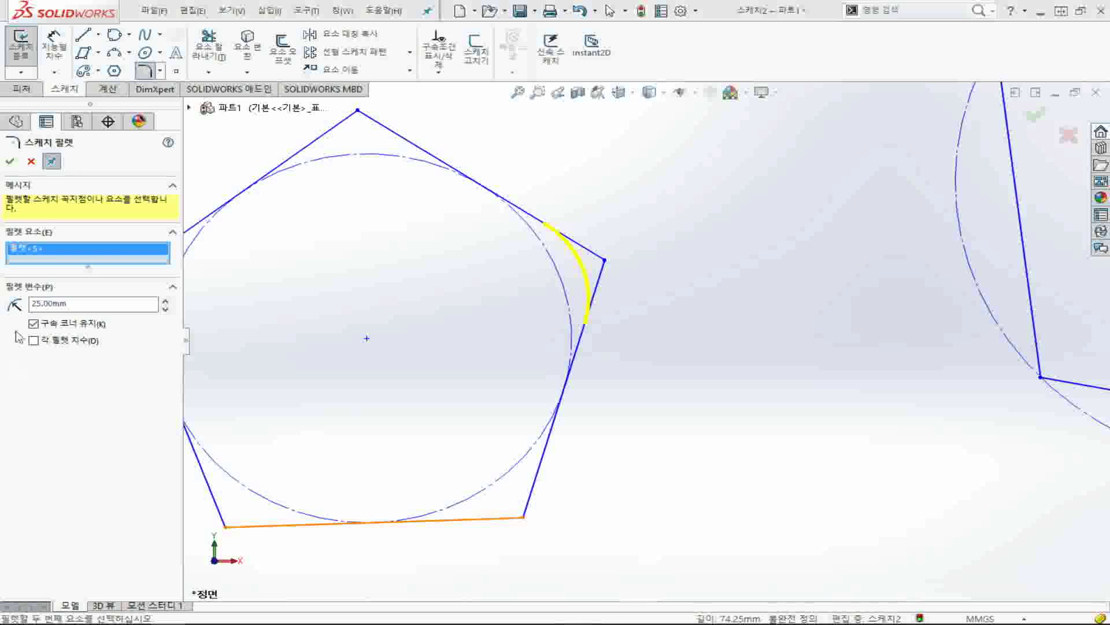
left_click(10, 161)
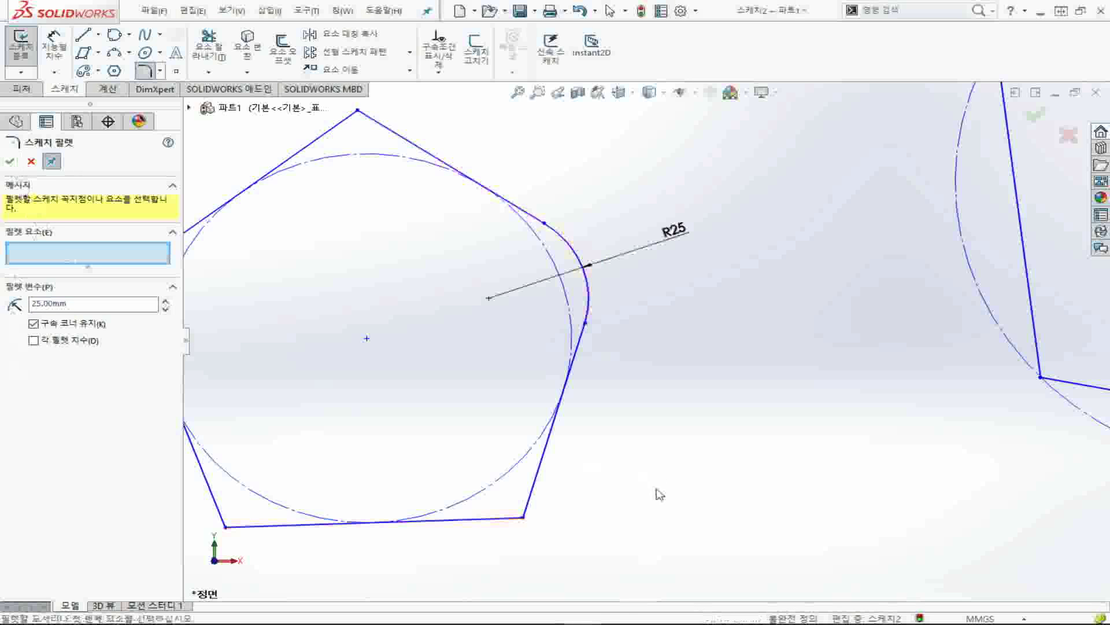
left_click(11, 163)
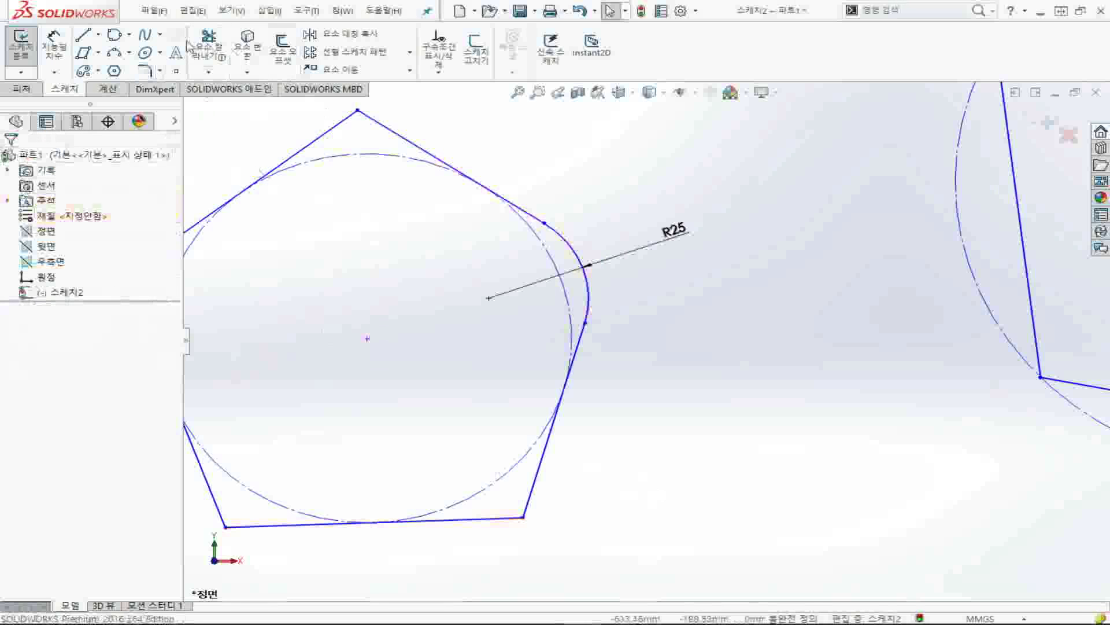
Step: Chamfer the left pentagon's lower-right corner with a Distance-Distance 10 mm sketch chamfer
left_click(162, 71)
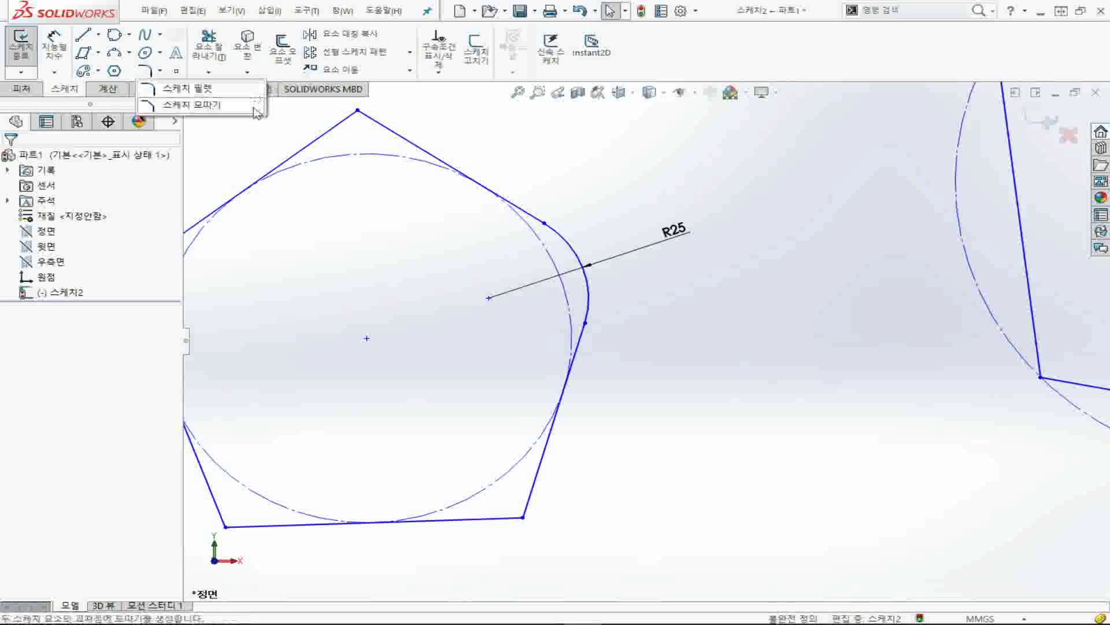
left_click(255, 106)
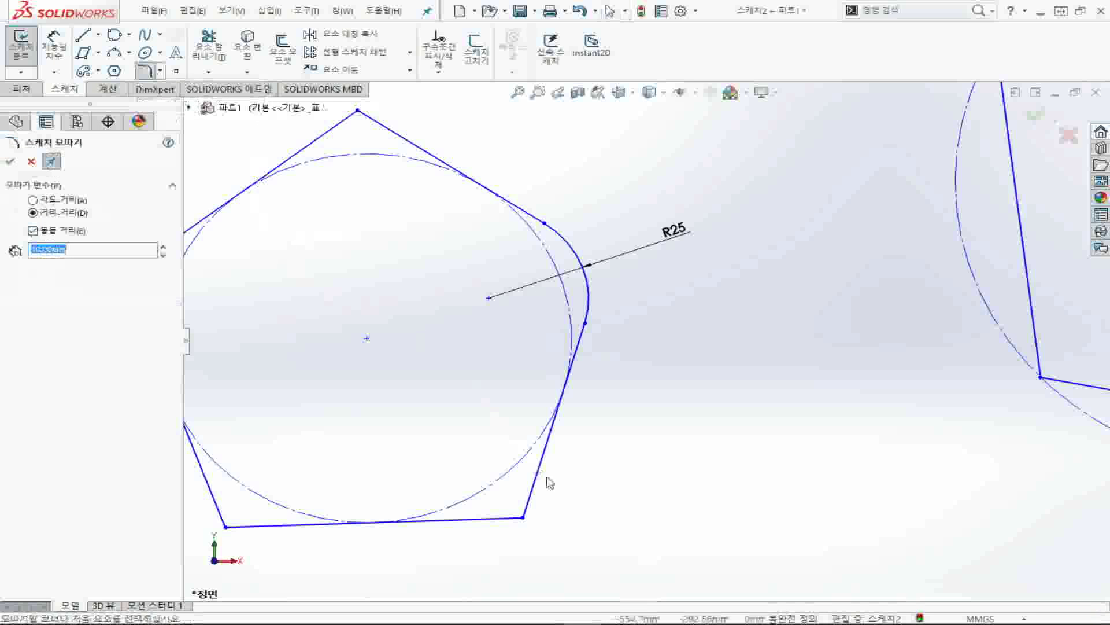
left_click(523, 518)
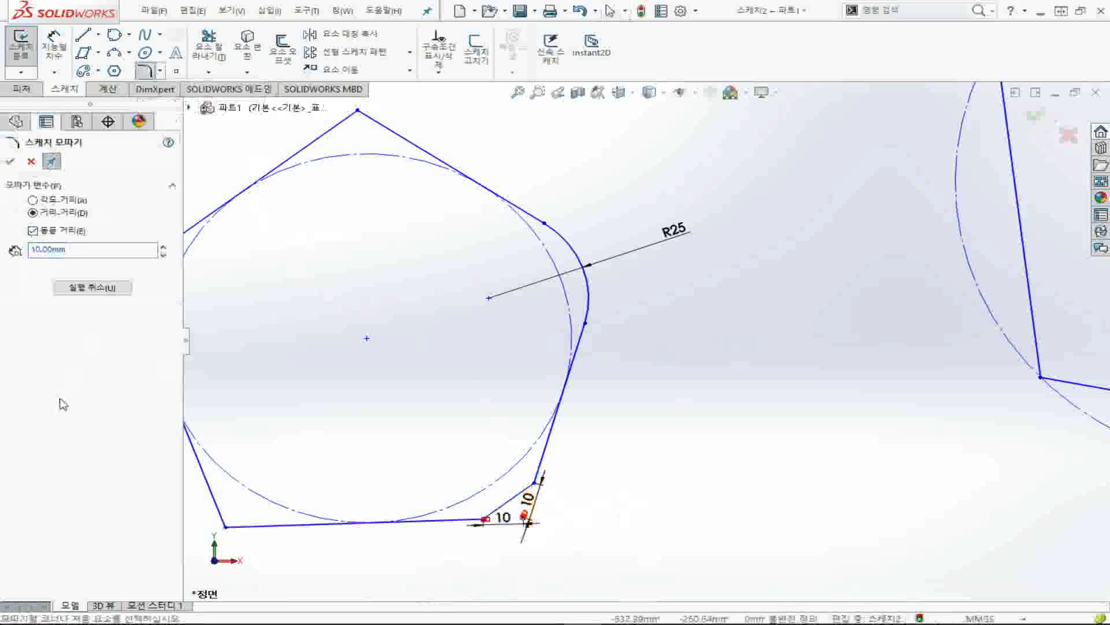
key("Escape")
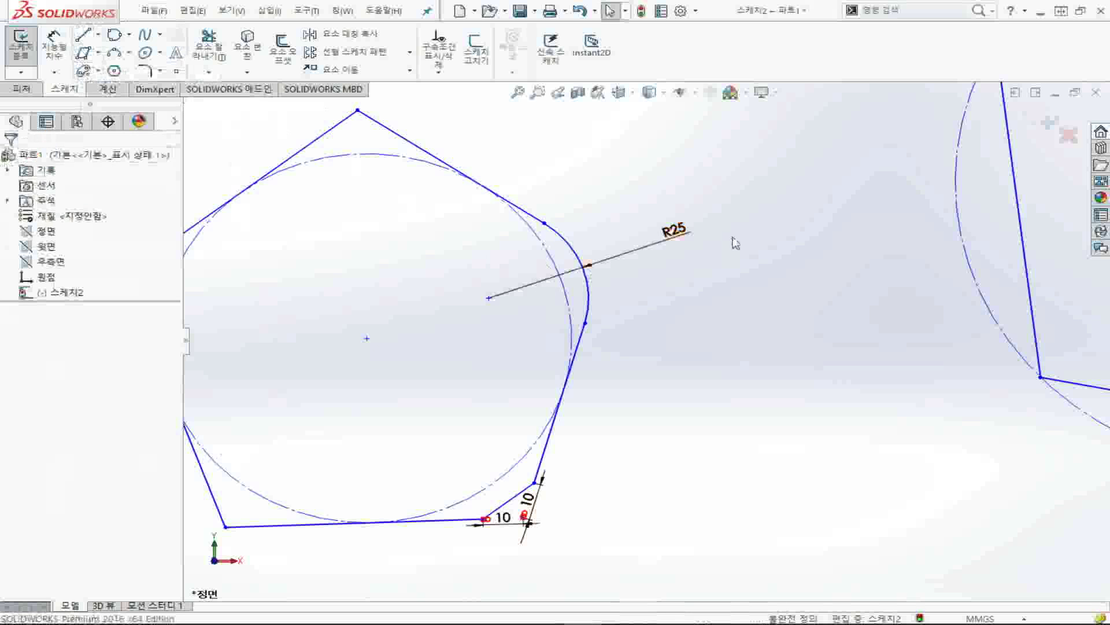
scroll(185, 98, "up", 2)
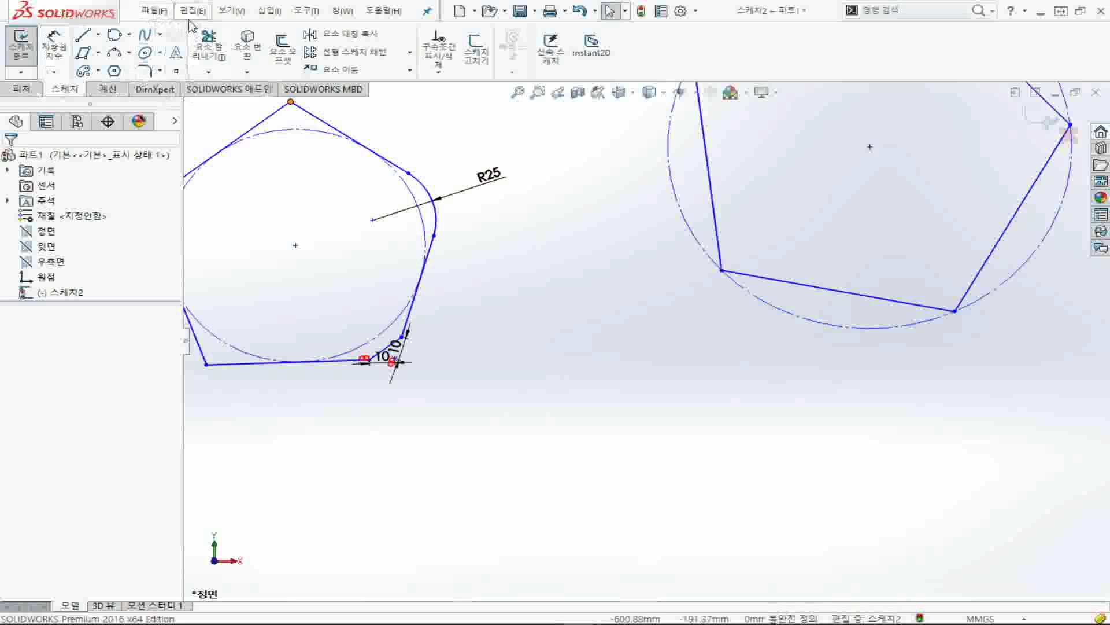
Step: Place four sketch points: between the pentagons, inside each pentagon, and below them
left_click(178, 75)
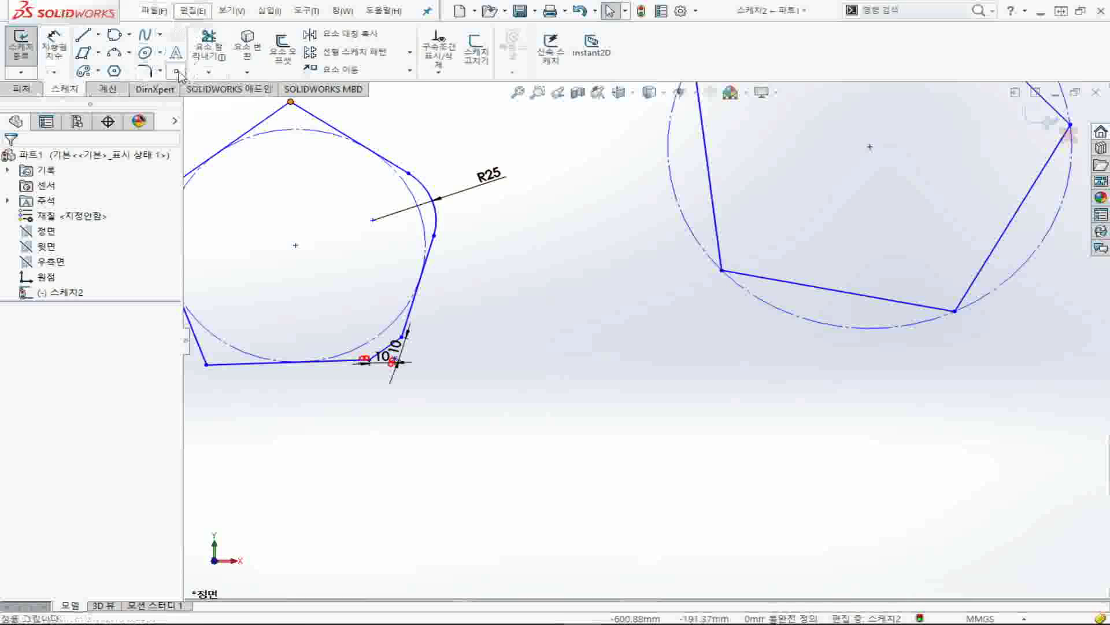
left_click(569, 230)
left_click(874, 205)
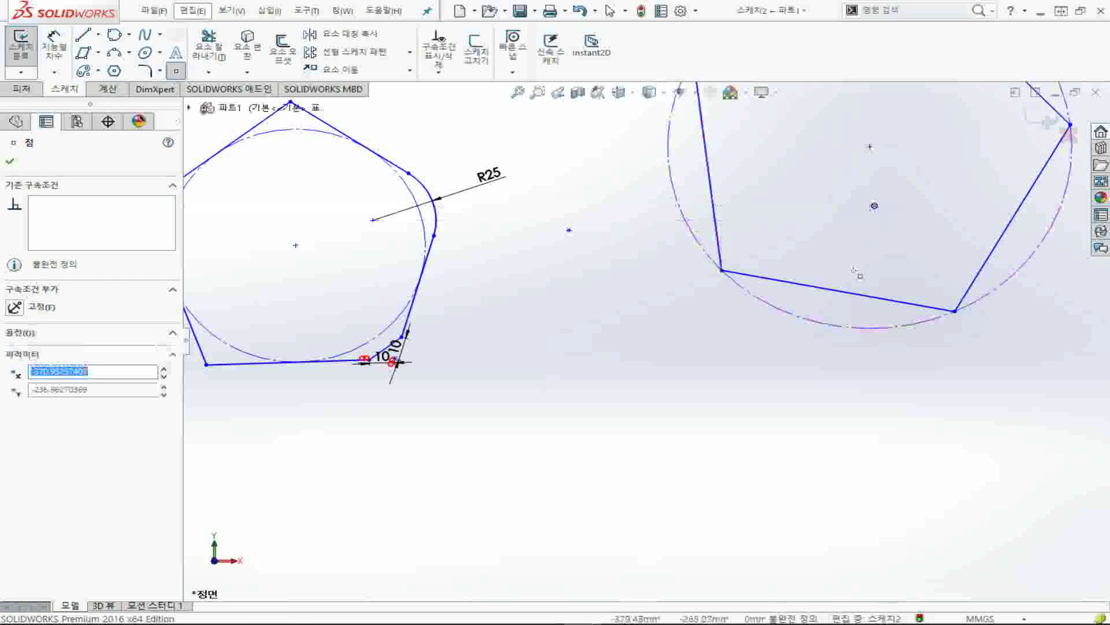
left_click(685, 484)
left_click(303, 317)
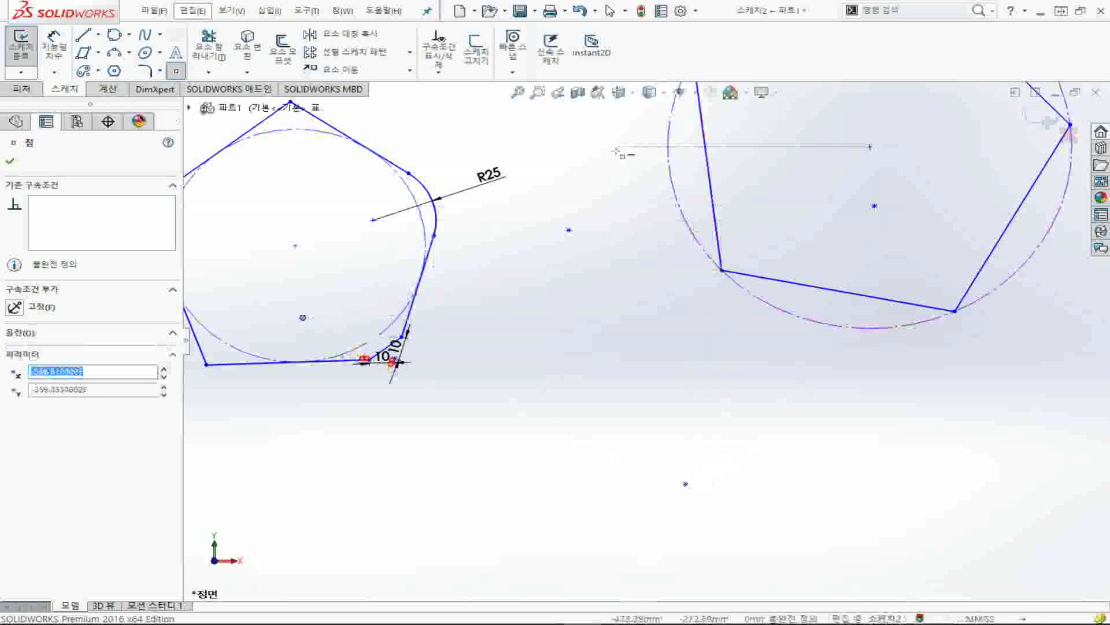
key("Escape")
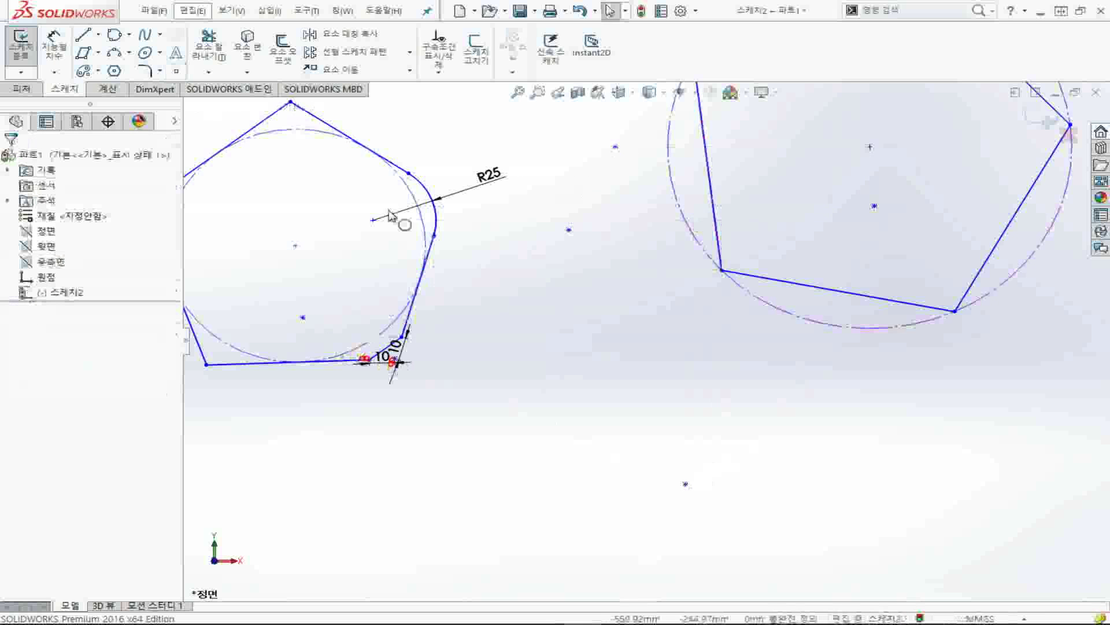
Step: Add sketch text '123' along the left pentagon's bottom edge, dropping the upper edge from the path
left_click(177, 58)
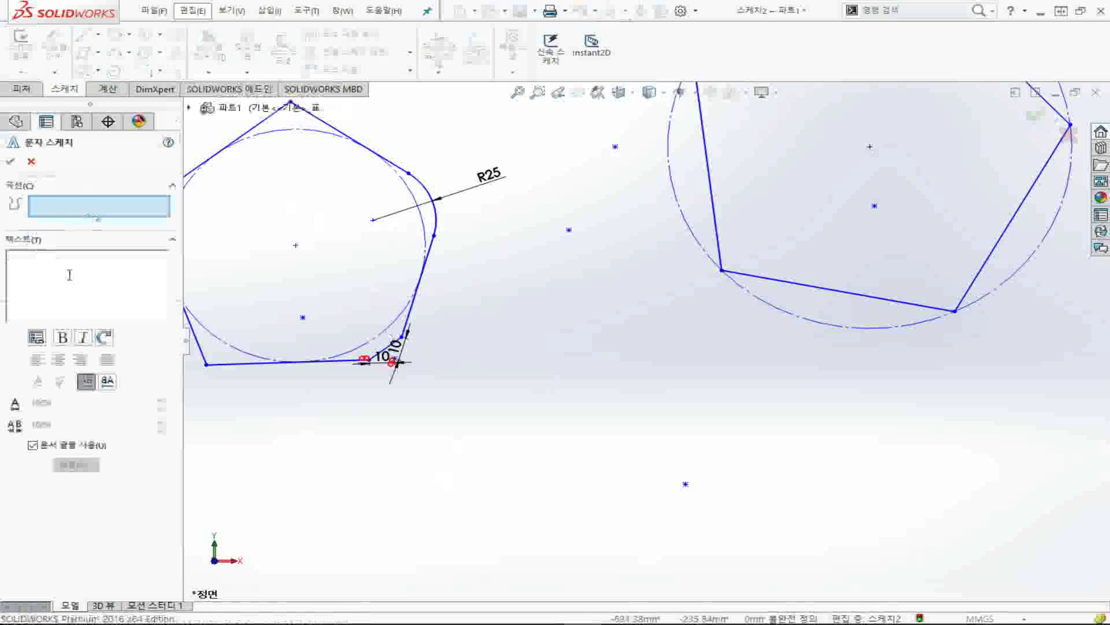
type("123")
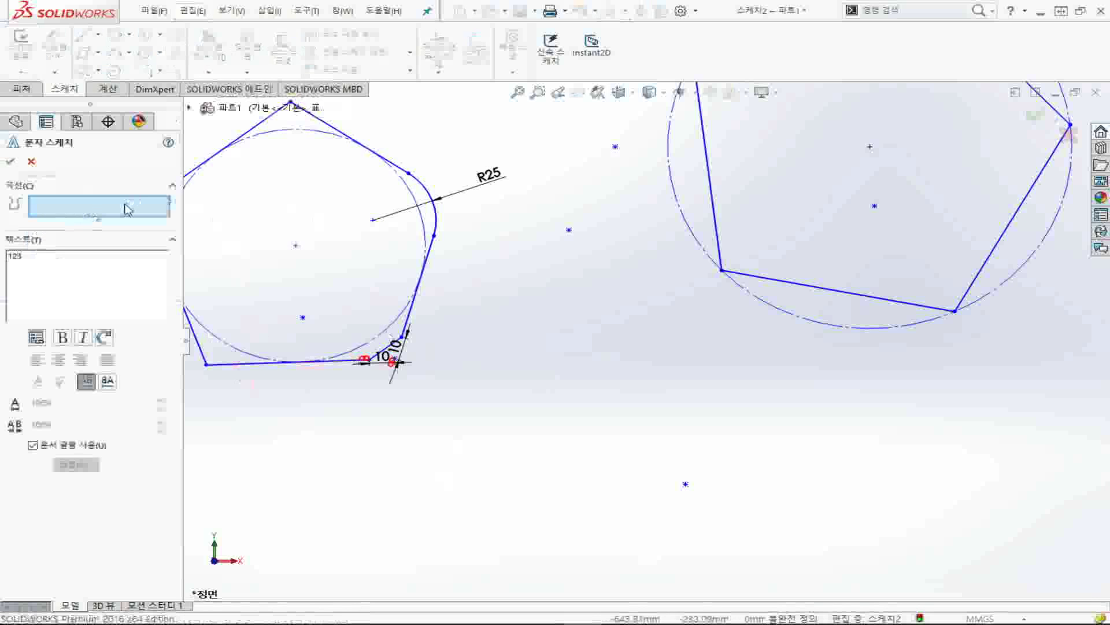
left_click(333, 130)
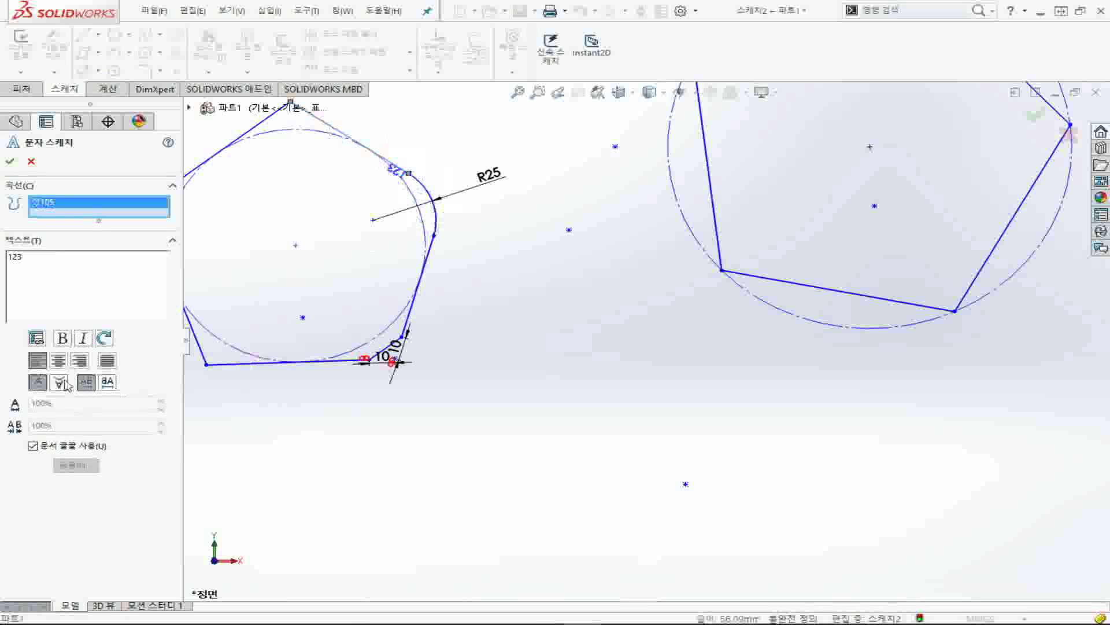
left_click(280, 363)
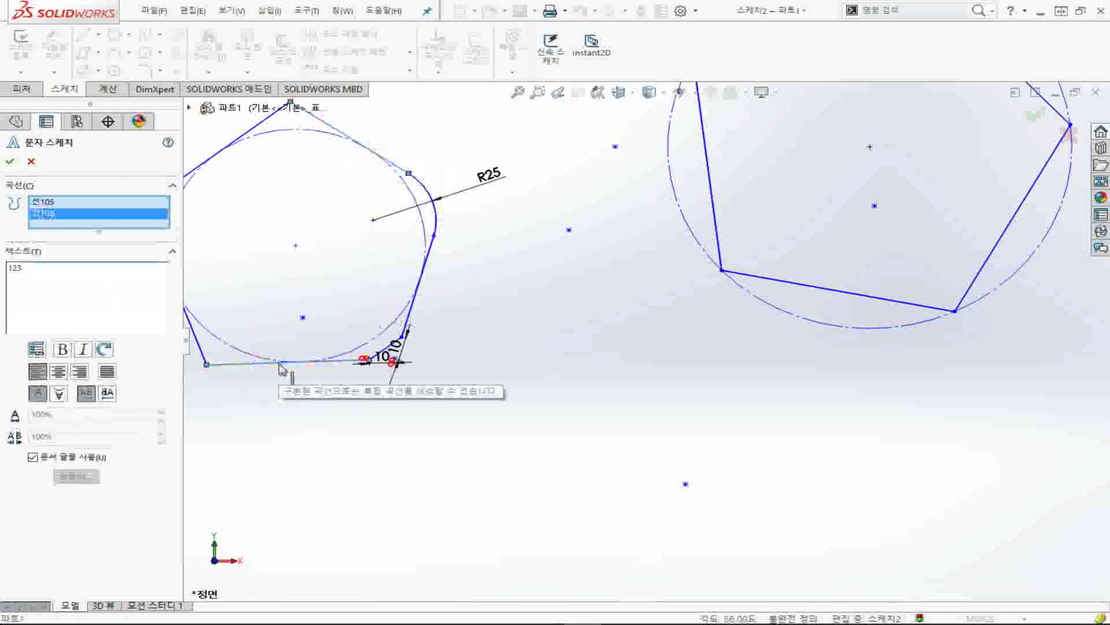
left_click(44, 202)
key("Delete")
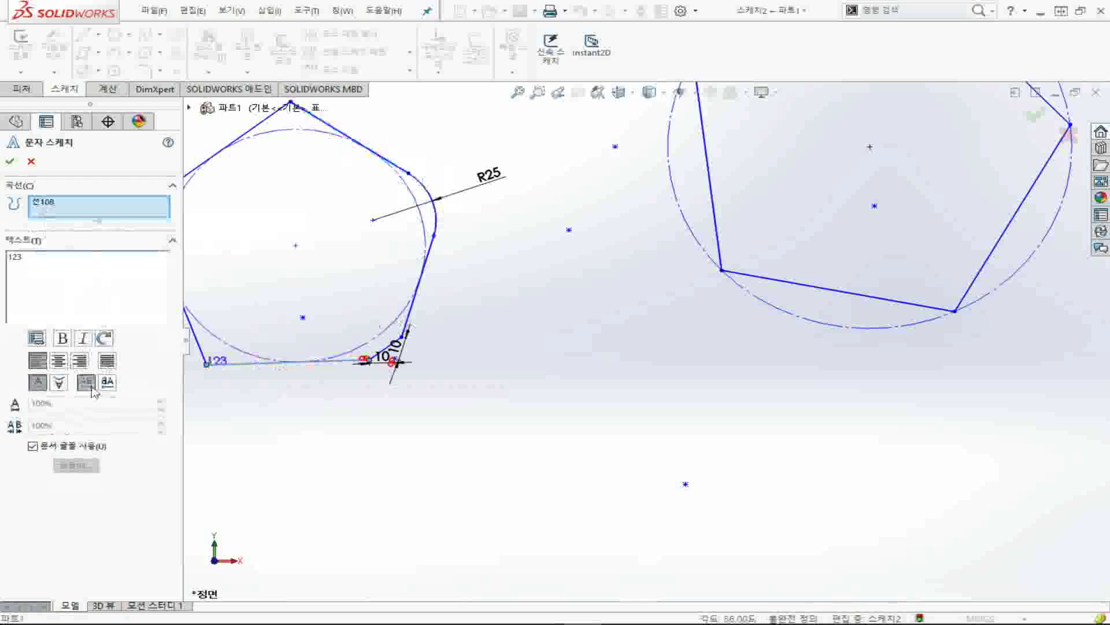
left_click(9, 162)
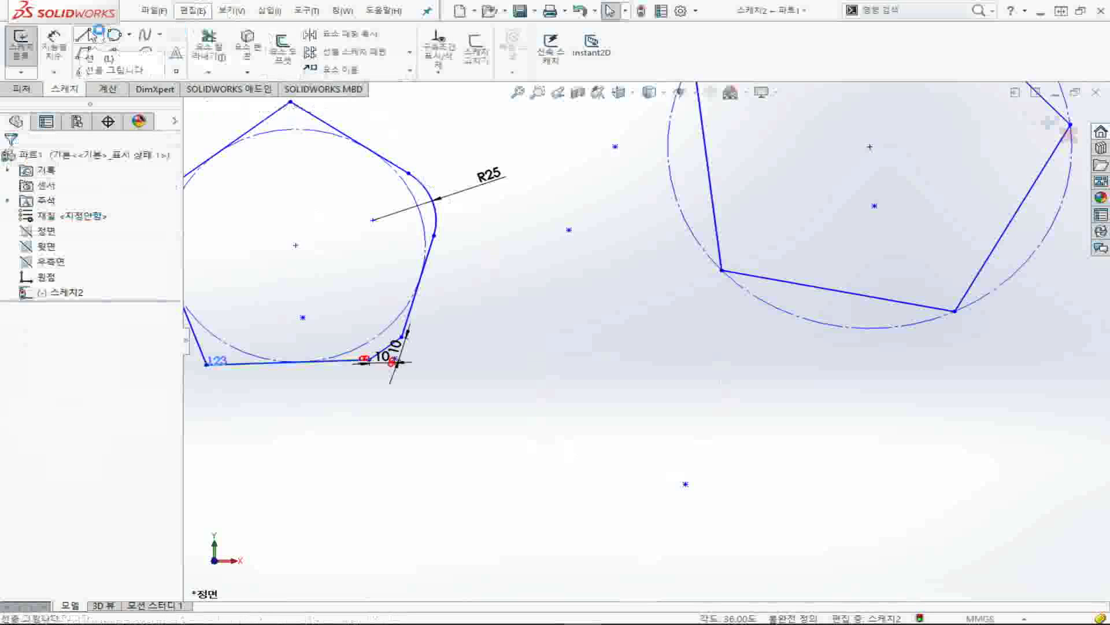
Step: Exit the sketch, reopen Sketch2 from the Sketch dropdown, then exit Sketch2 again
left_click(20, 40)
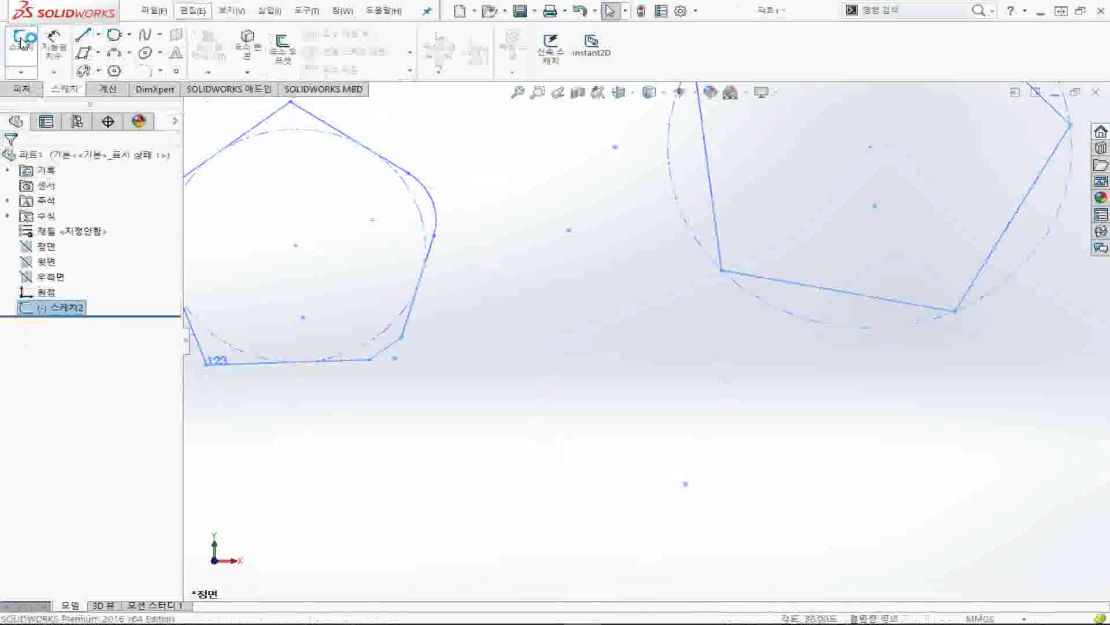
left_click(32, 73)
left_click(32, 87)
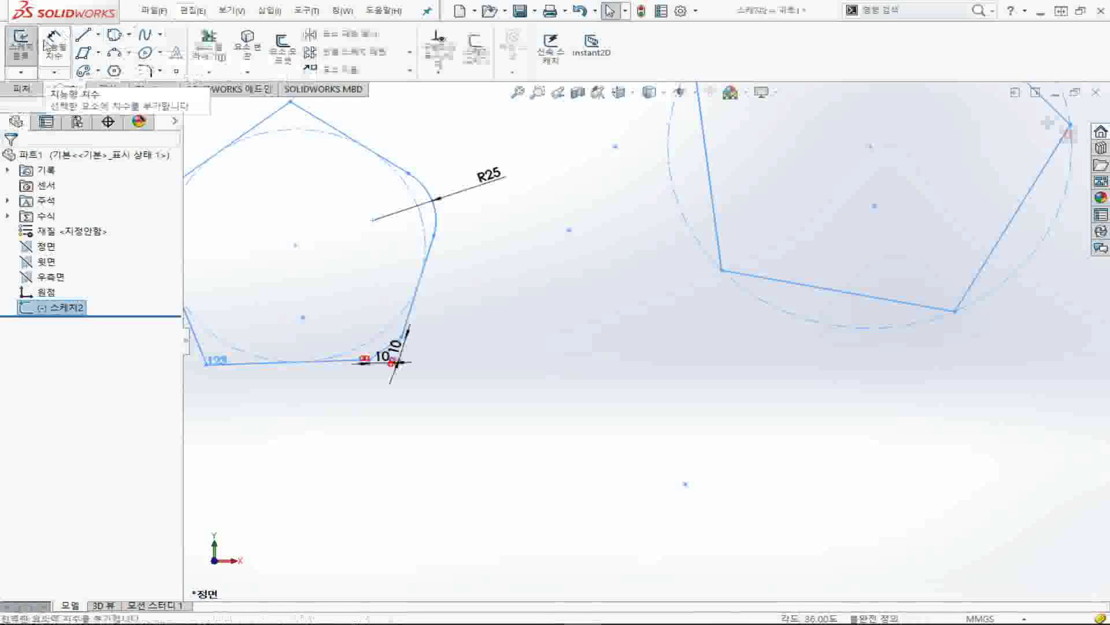
left_click(32, 55)
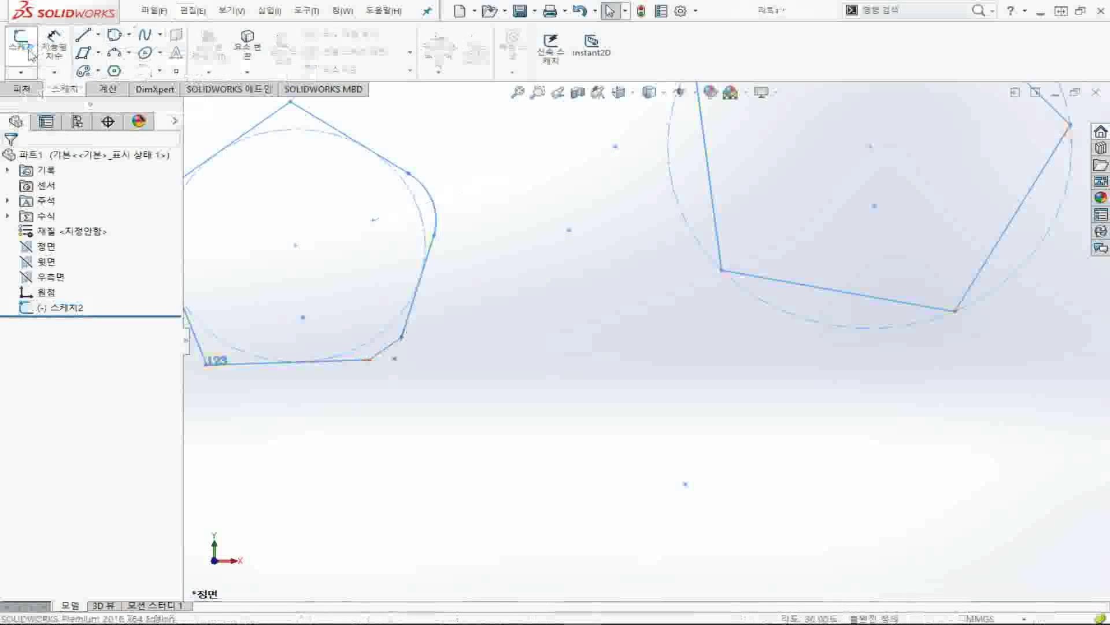
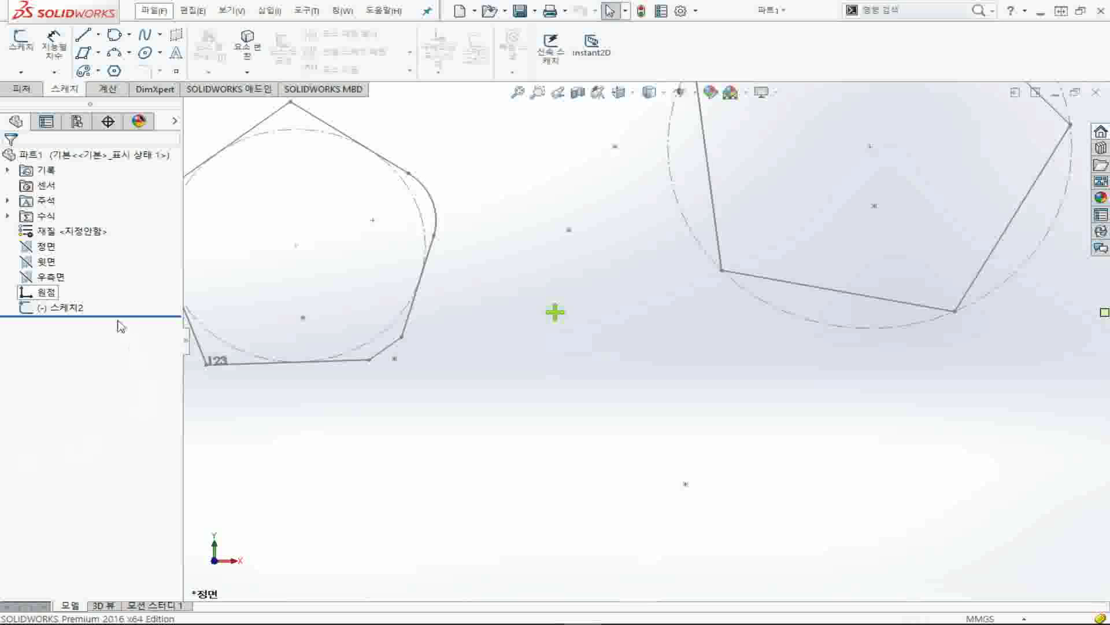
Step: Put Sketch2 back into edit mode, exposing its polygon profiles with the R25 and 10 dimensions
left_click(62, 309)
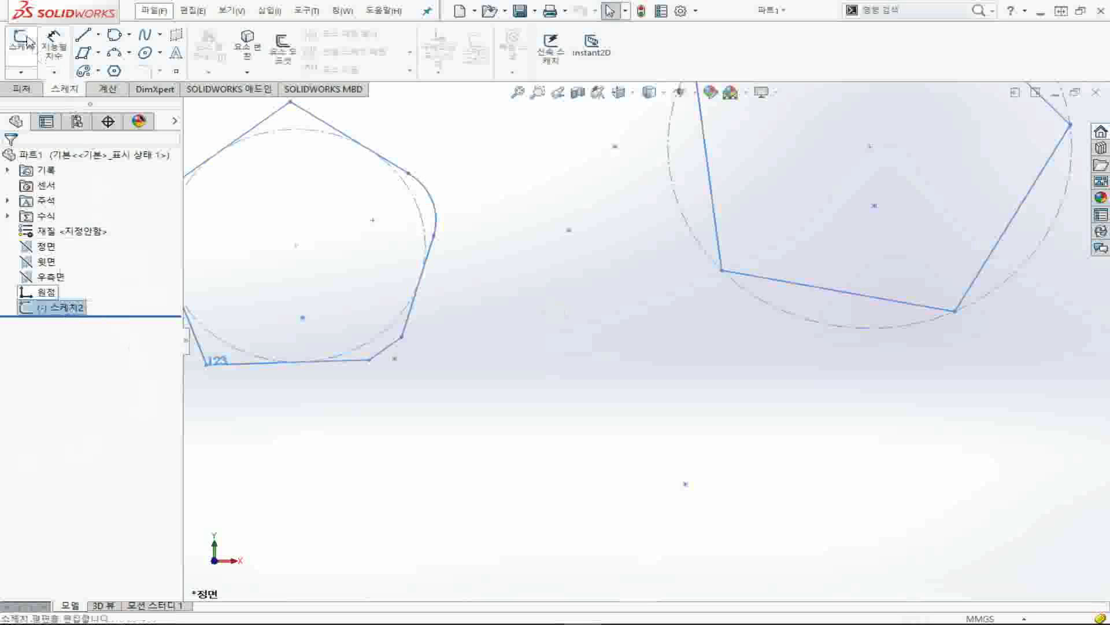
left_click(24, 40)
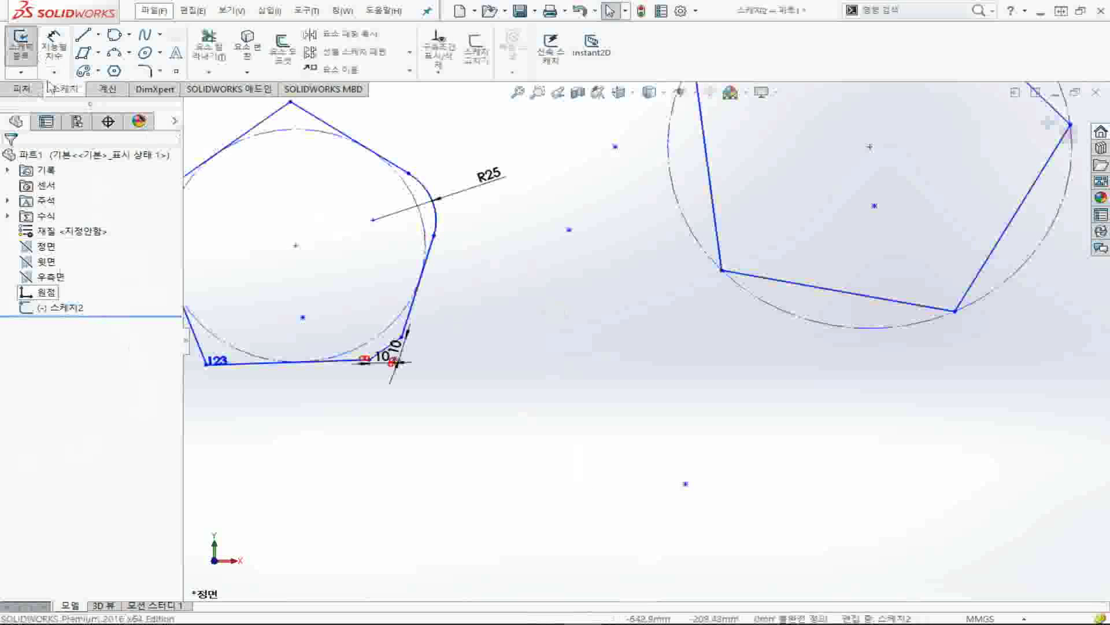
left_click(21, 40)
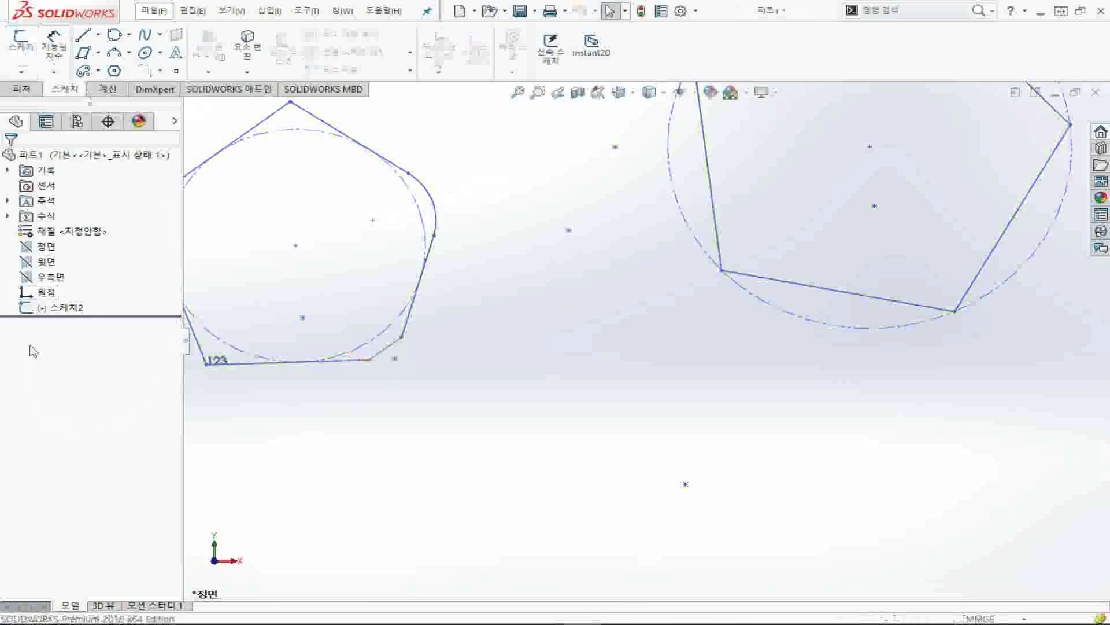
right_click(31, 312)
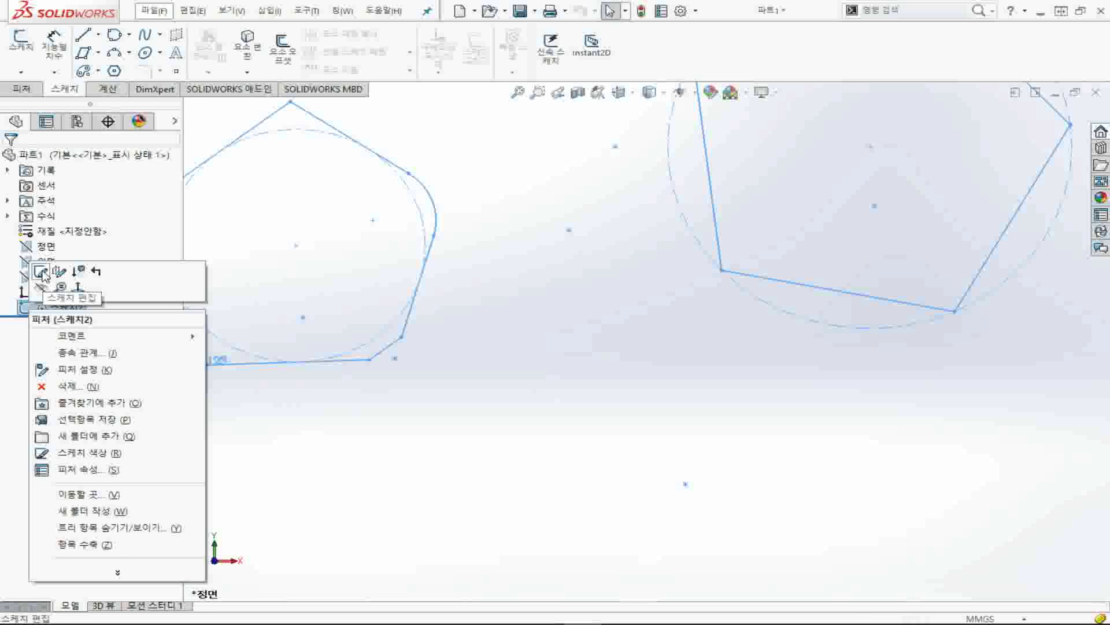
left_click(40, 272)
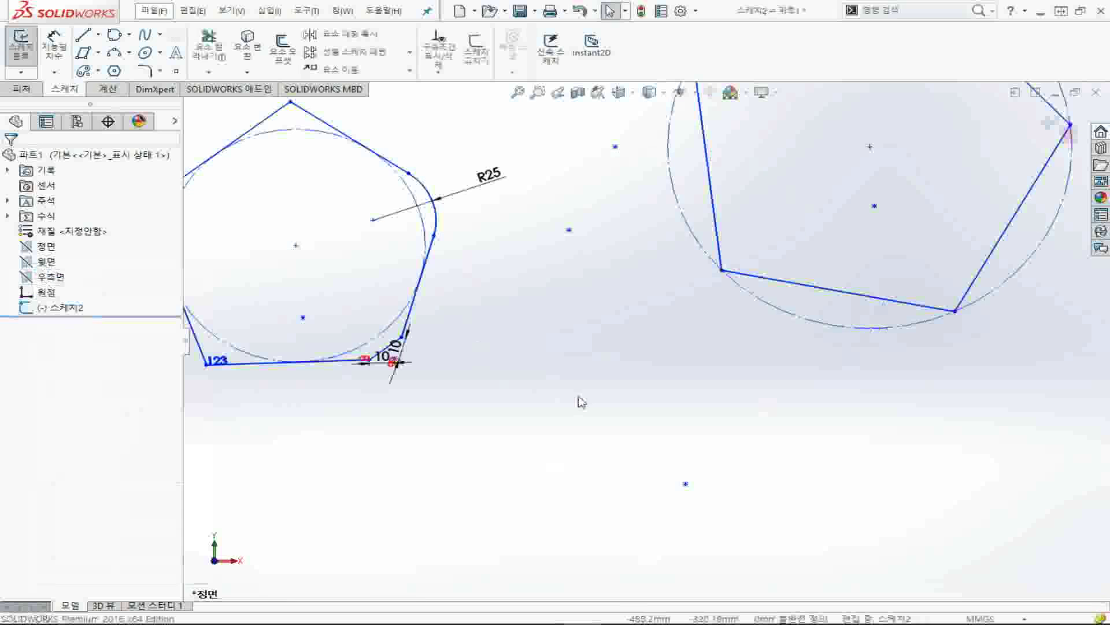
Step: Delete all geometry in Sketch2 and draw a single three-point circle
key("ctrl+a")
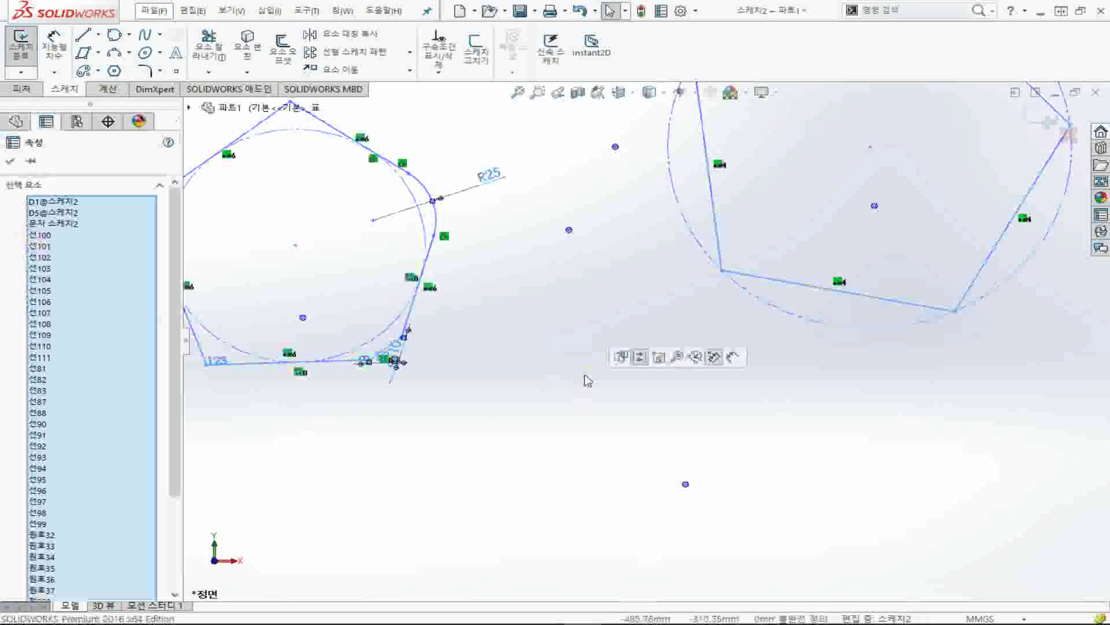
key("Delete")
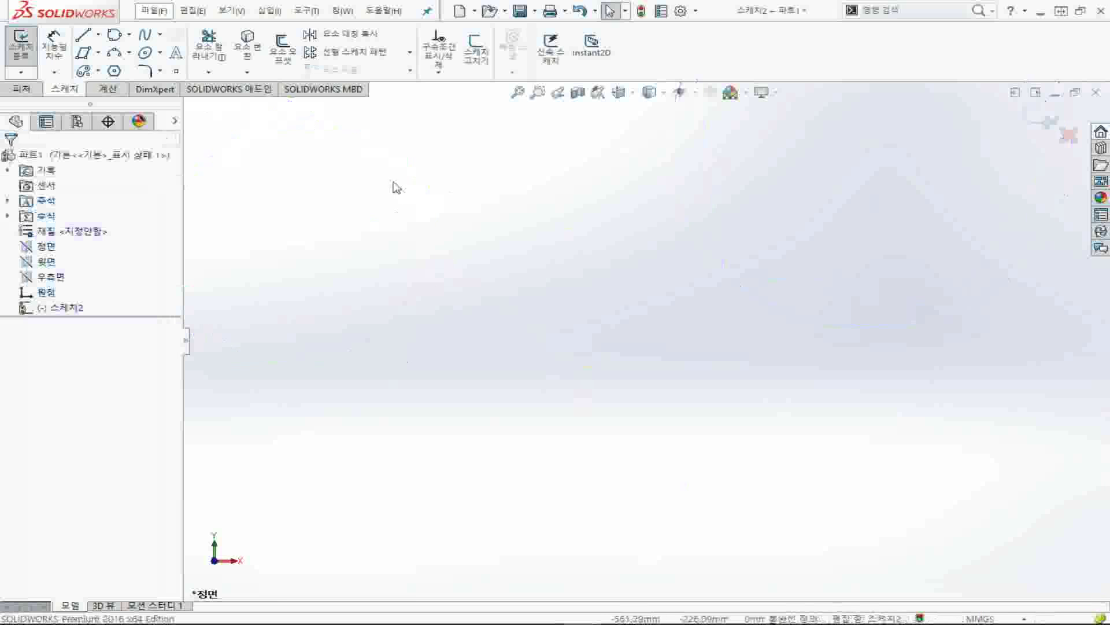
left_click(116, 37)
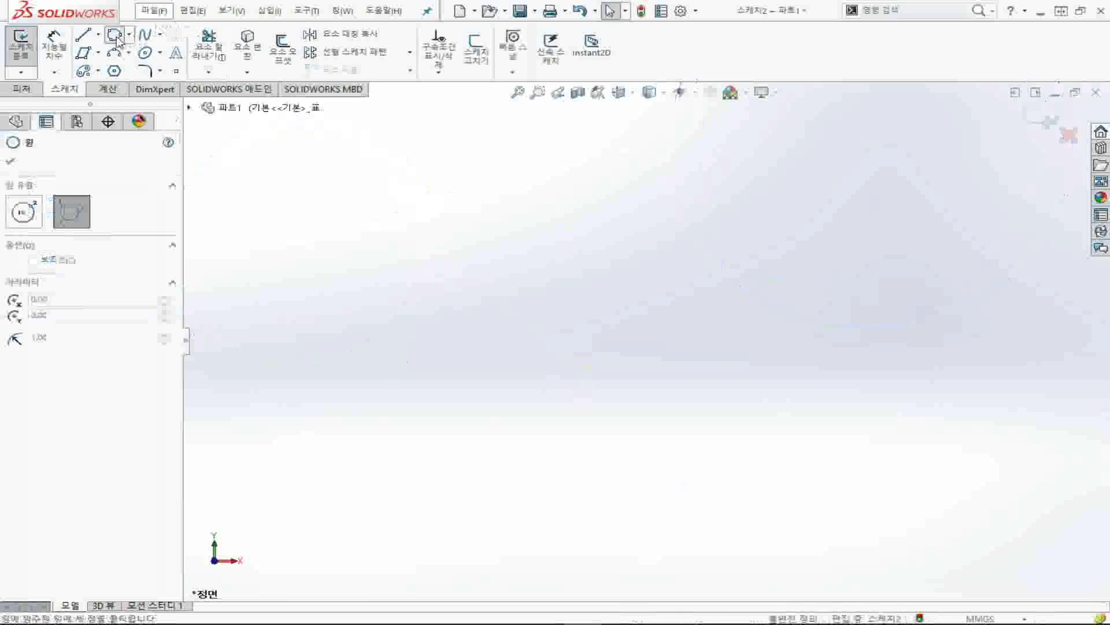
left_click(416, 182)
left_click(600, 239)
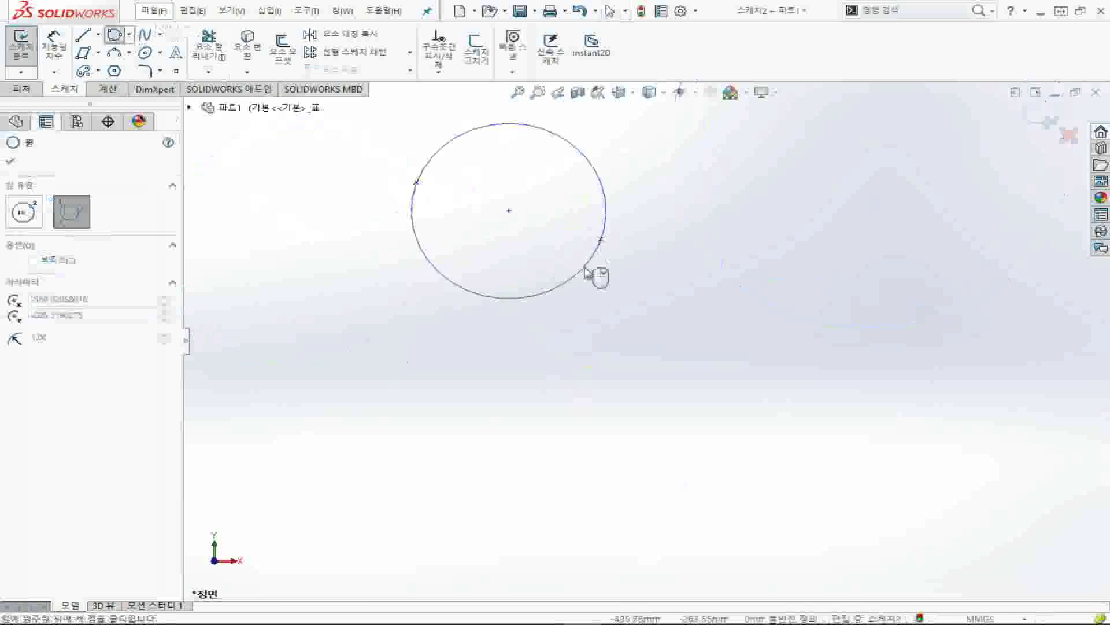
left_click(480, 341)
key("Escape")
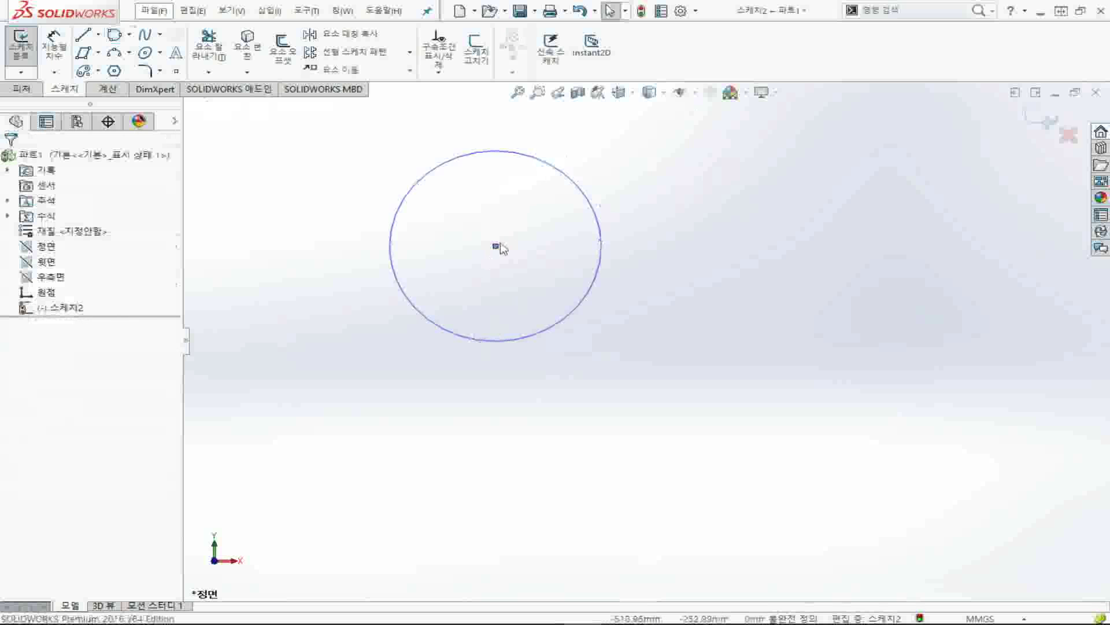
Step: Drag the circle by its centre point toward the right of the view
left_click(496, 247)
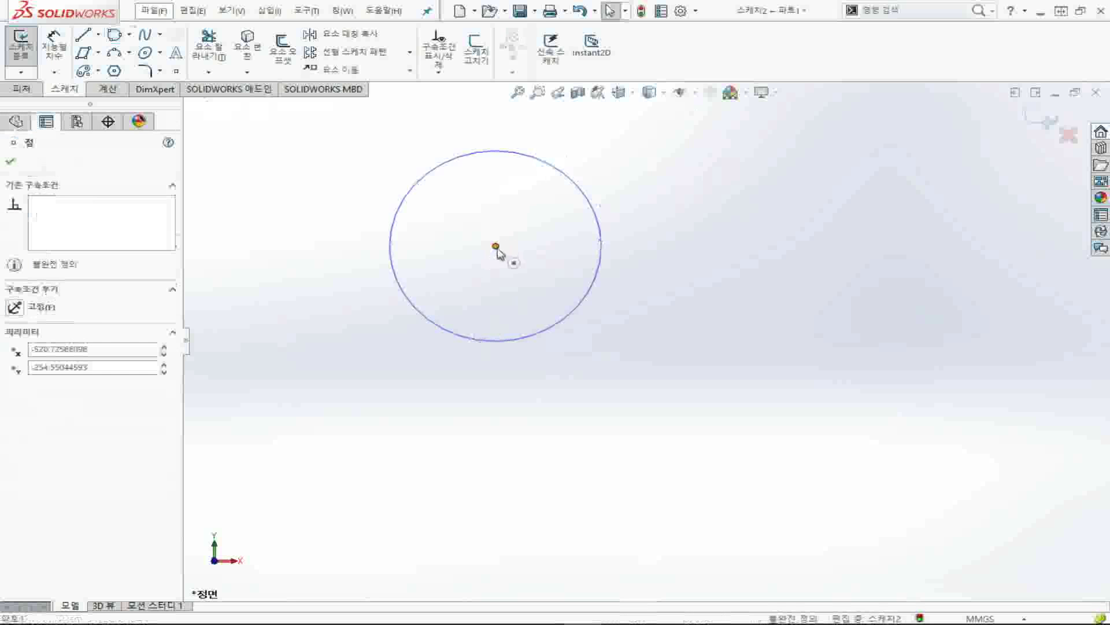
mouse_move(496, 247)
left_mouse_down()
mouse_move(837, 228)
mouse_move(588, 387)
mouse_move(463, 307)
mouse_move(850, 340)
mouse_move(628, 403)
mouse_move(656, 293)
left_mouse_up()
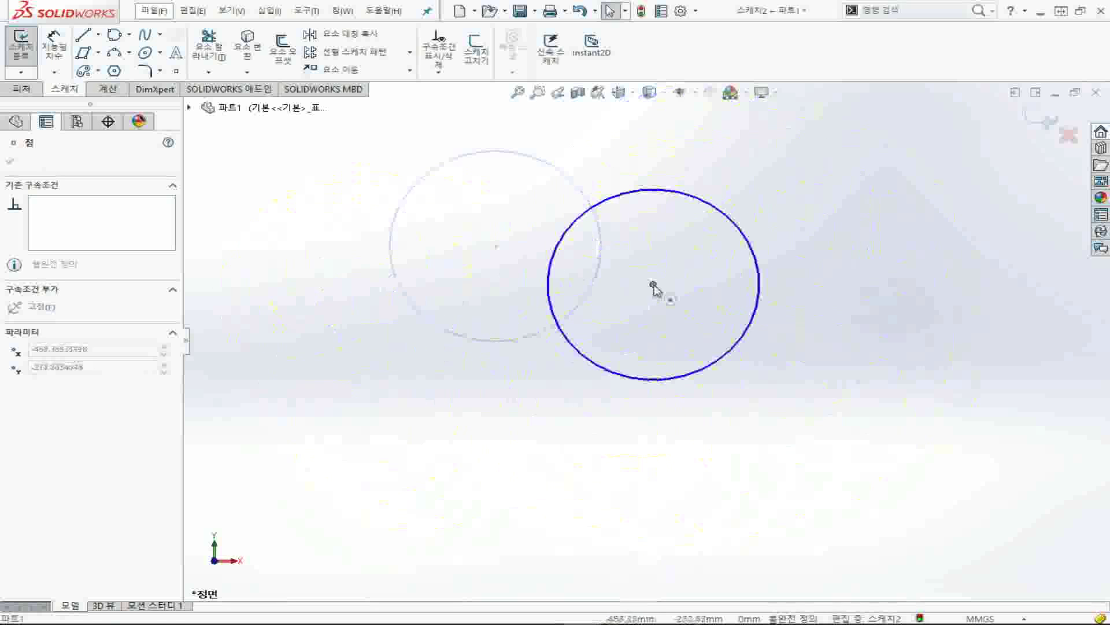
left_click(433, 299)
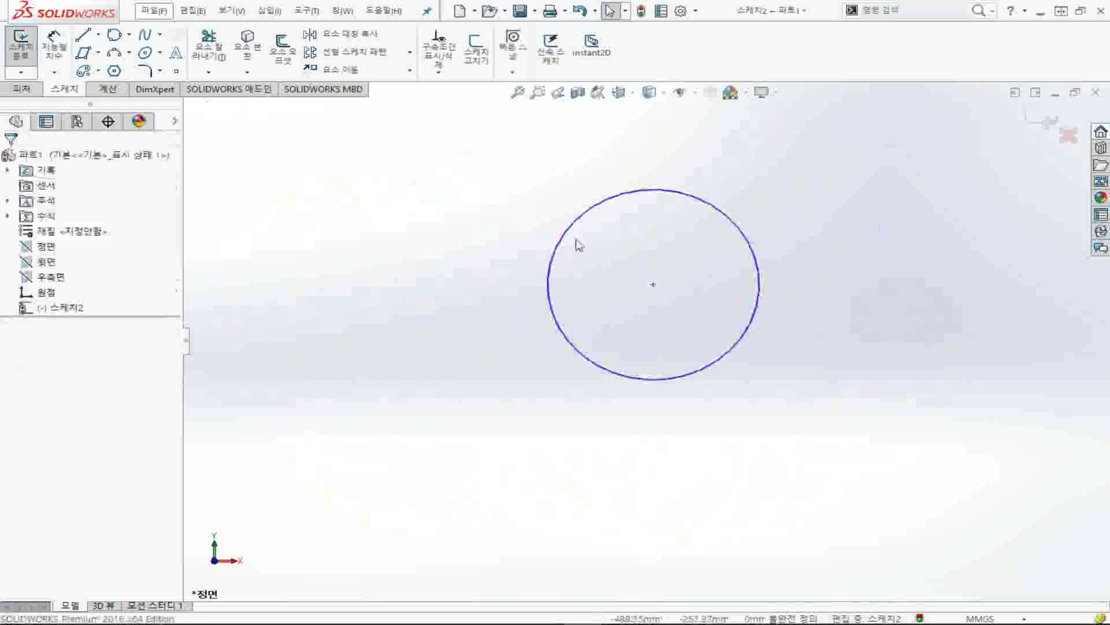
Step: Enlarge the circle well outward and draw a center rectangle inside it
left_click_drag(563, 234, 388, 158)
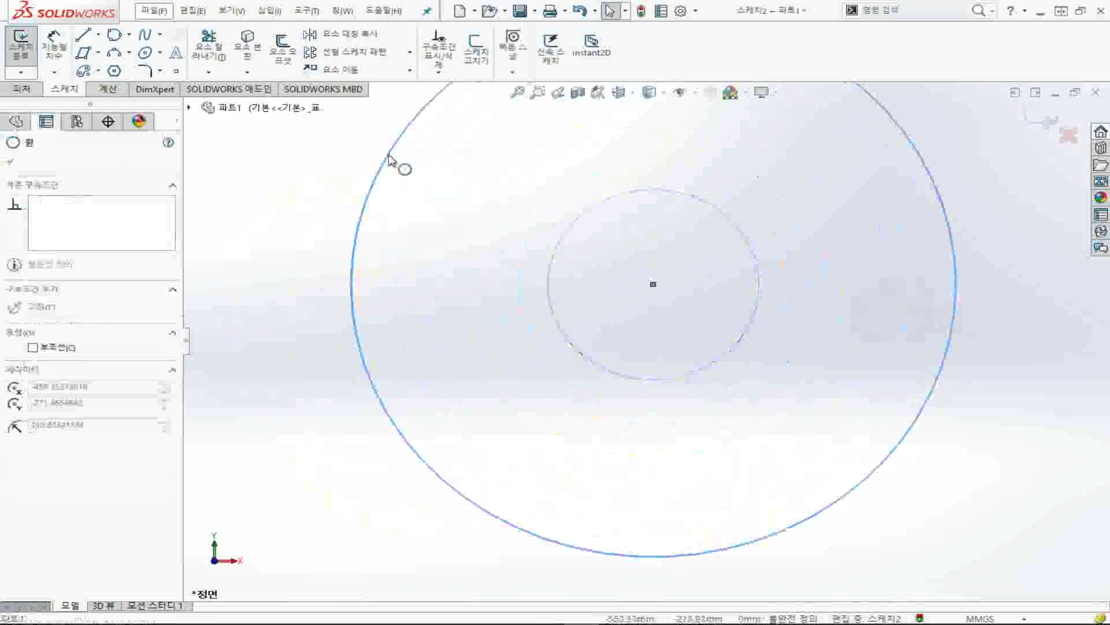
left_click(278, 357)
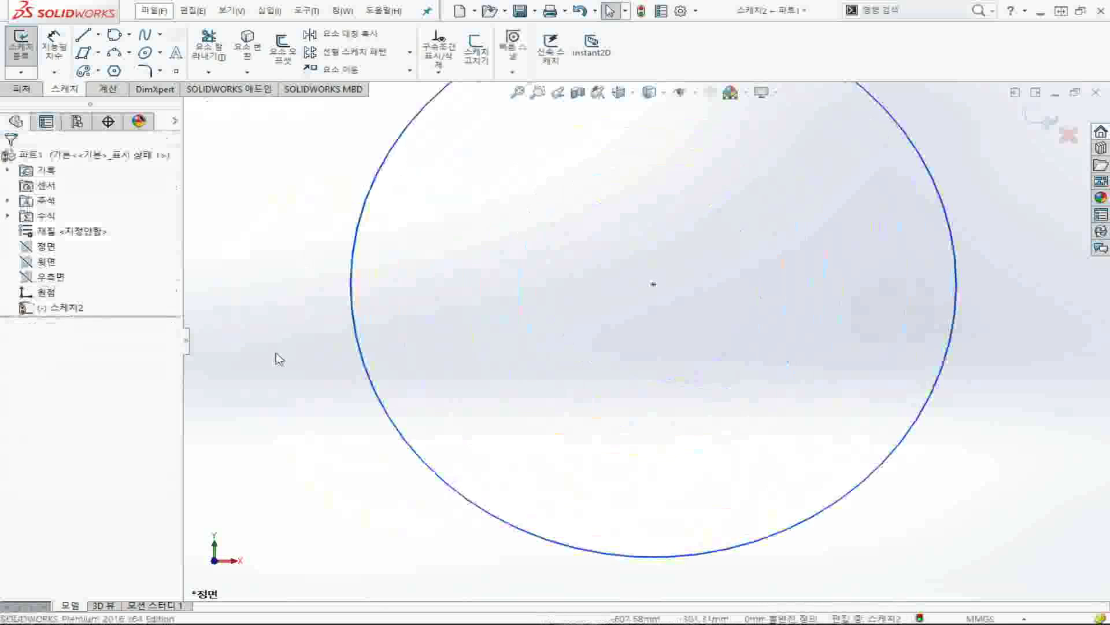
left_click(98, 52)
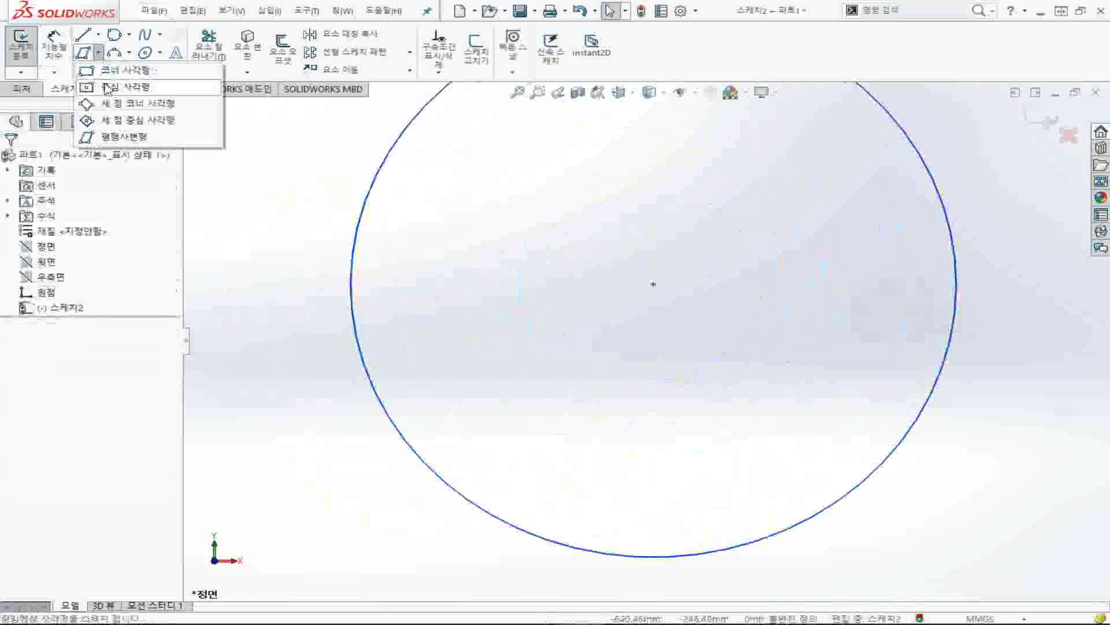
left_click(107, 87)
left_click(488, 312)
left_click(575, 222)
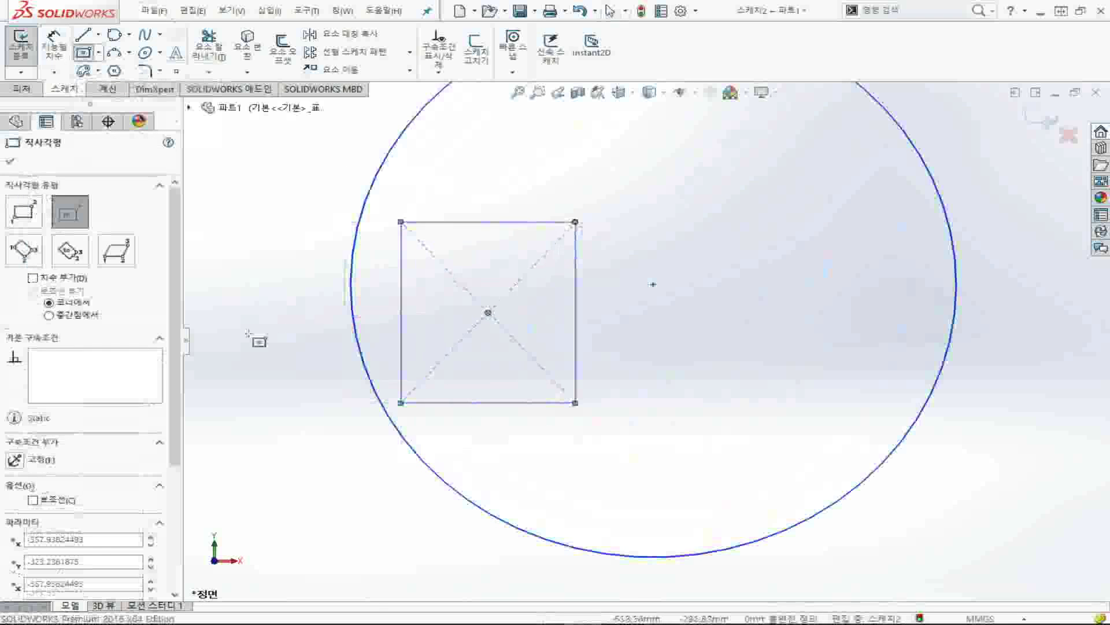
key("Escape")
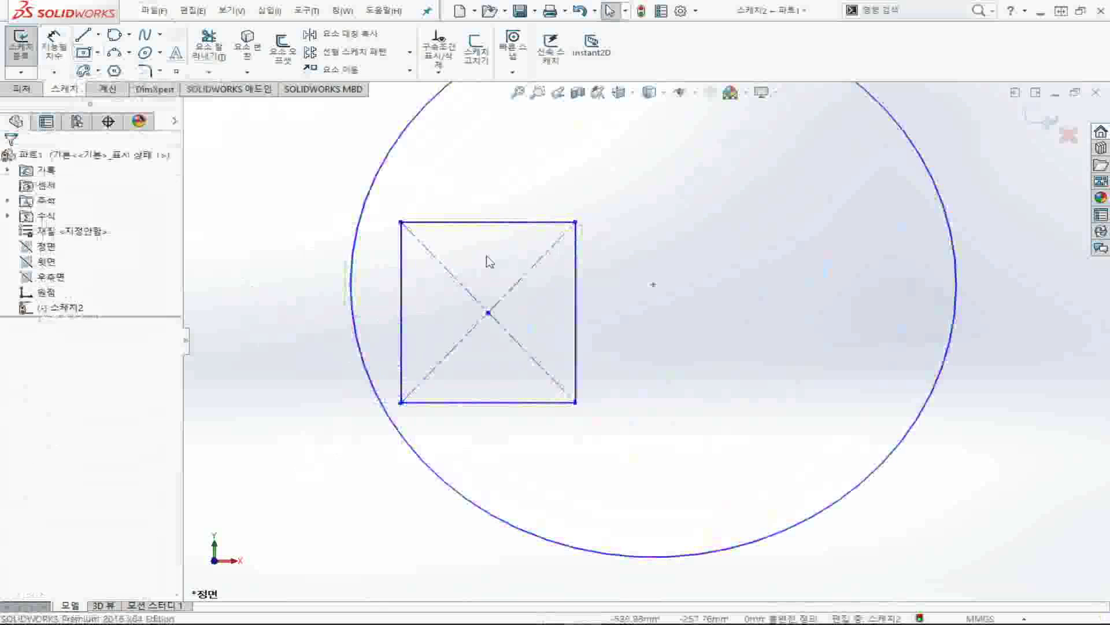
Step: Reshape the rectangle: raise its top edge, widen it rightward, pull the bottom-left corner inward
left_click(510, 226)
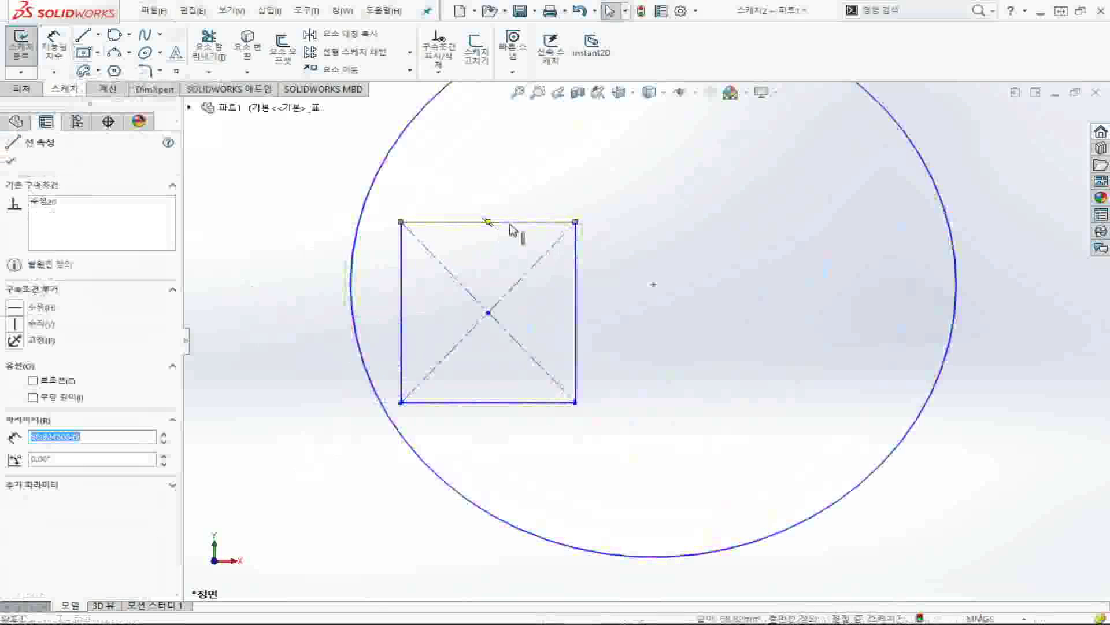
left_click_drag(510, 227, 496, 119)
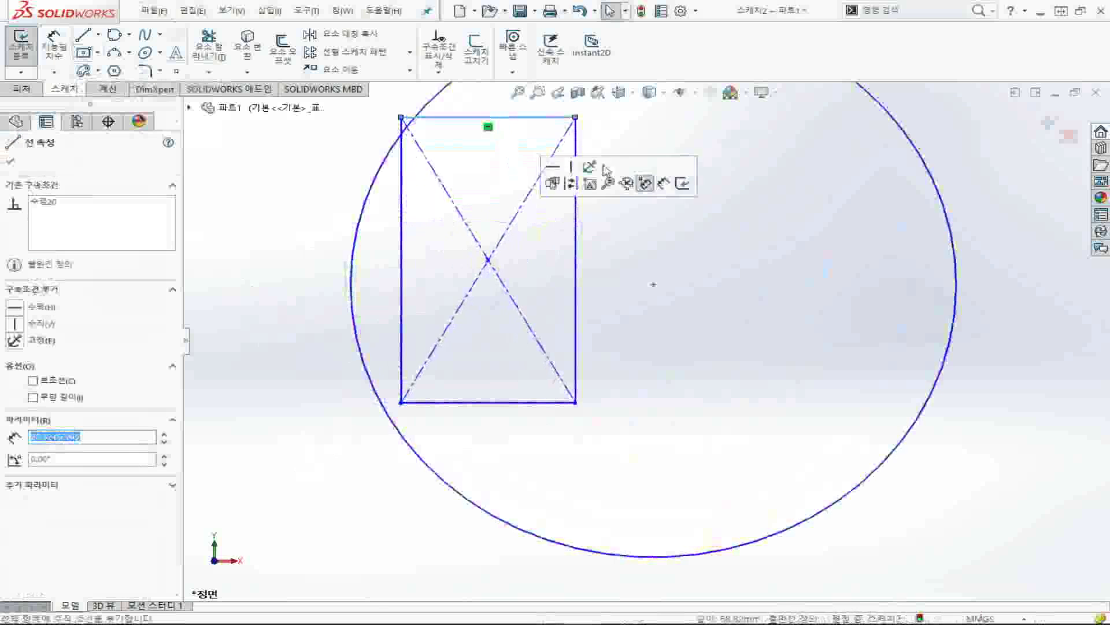
left_click(365, 476)
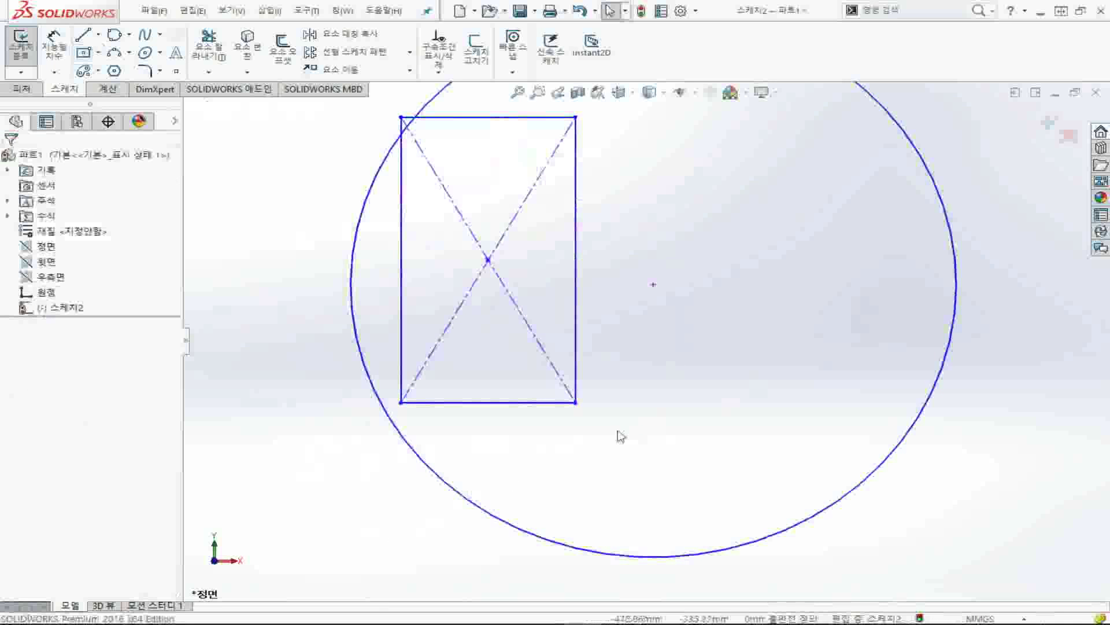
left_click_drag(575, 402, 824, 402)
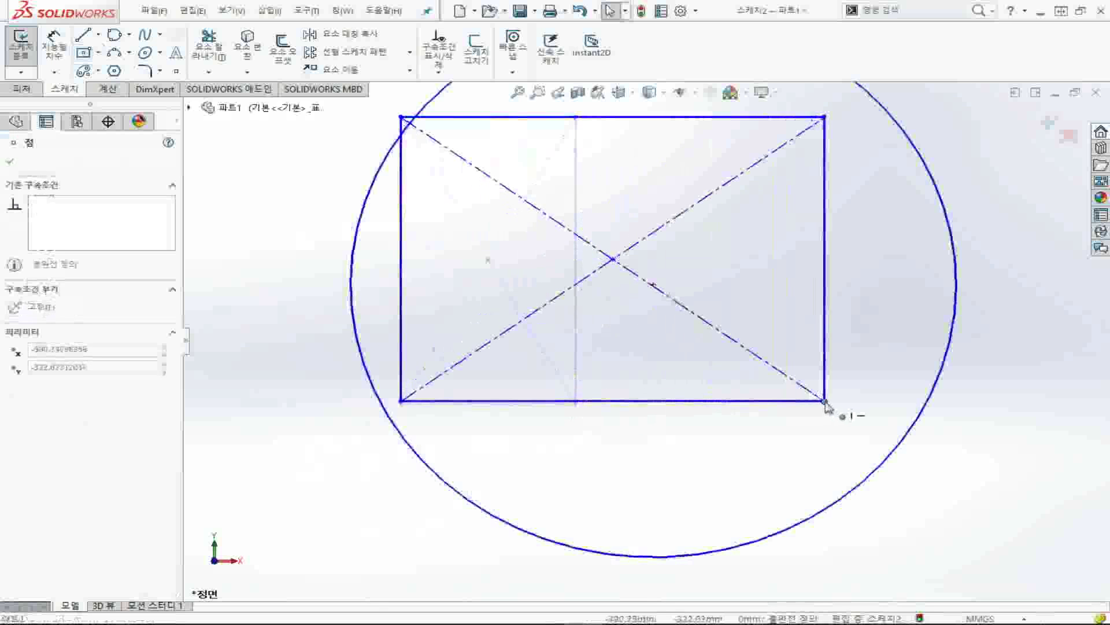
left_click(401, 402)
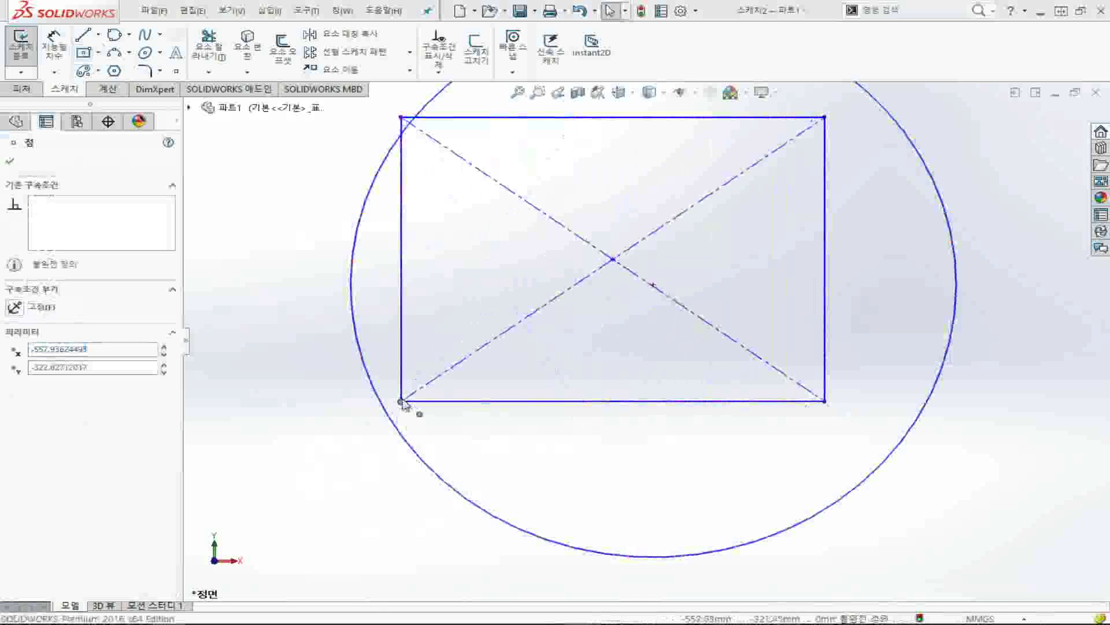
mouse_move(402, 402)
left_mouse_down()
mouse_move(547, 392)
mouse_move(468, 411)
left_mouse_up()
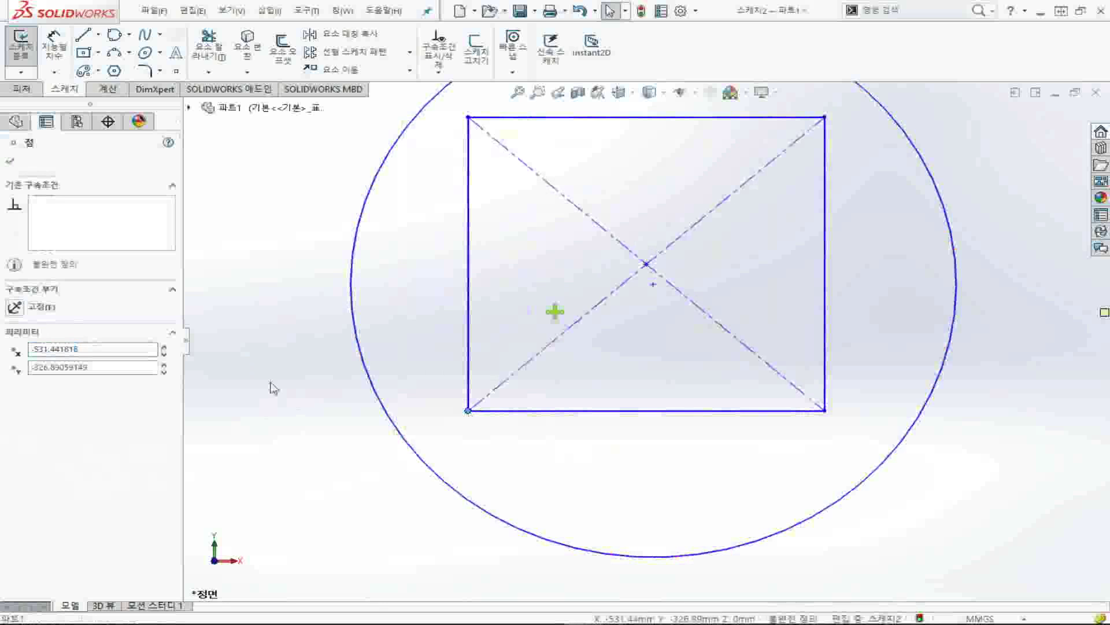
Step: Box-select the rectangle with its diagonal construction lines and delete them, keeping the large circle
left_click(470, 196)
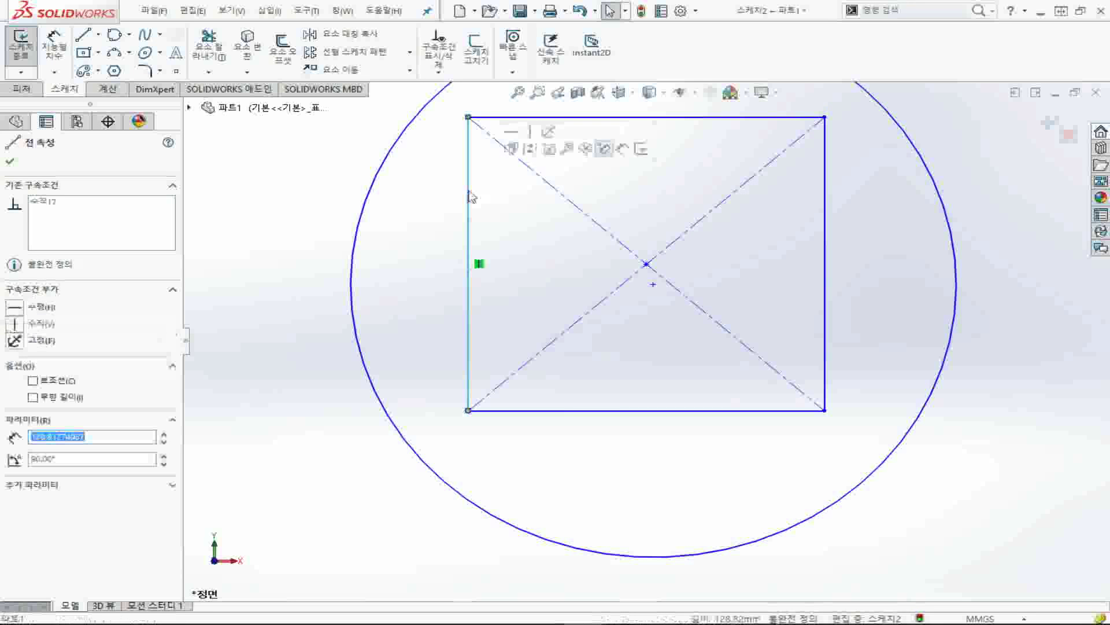
key("Escape")
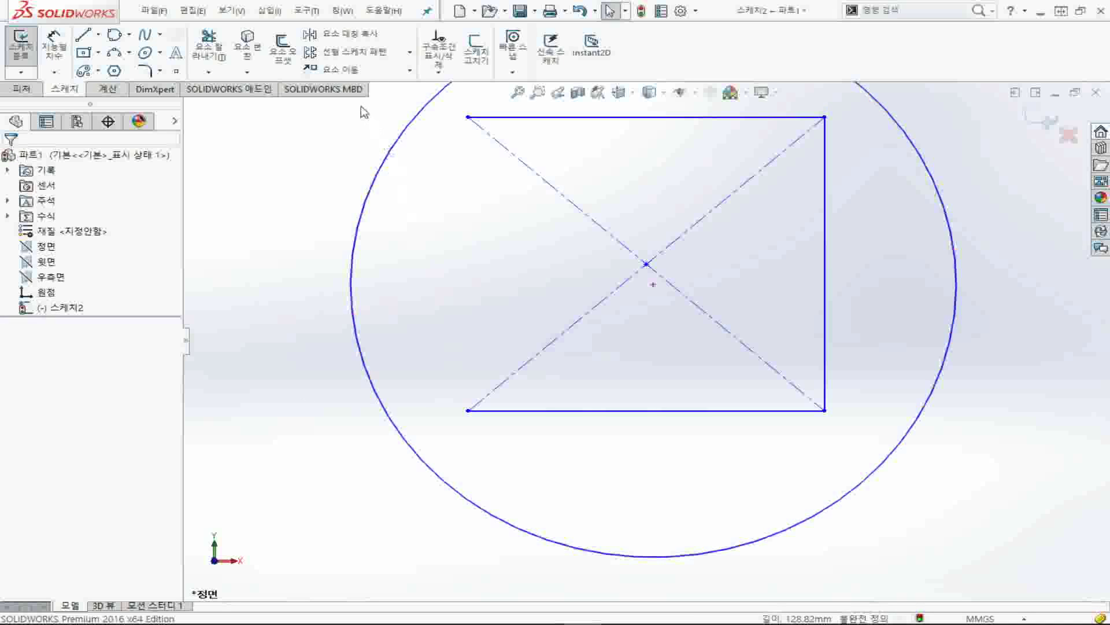
left_click_drag(361, 107, 1027, 465)
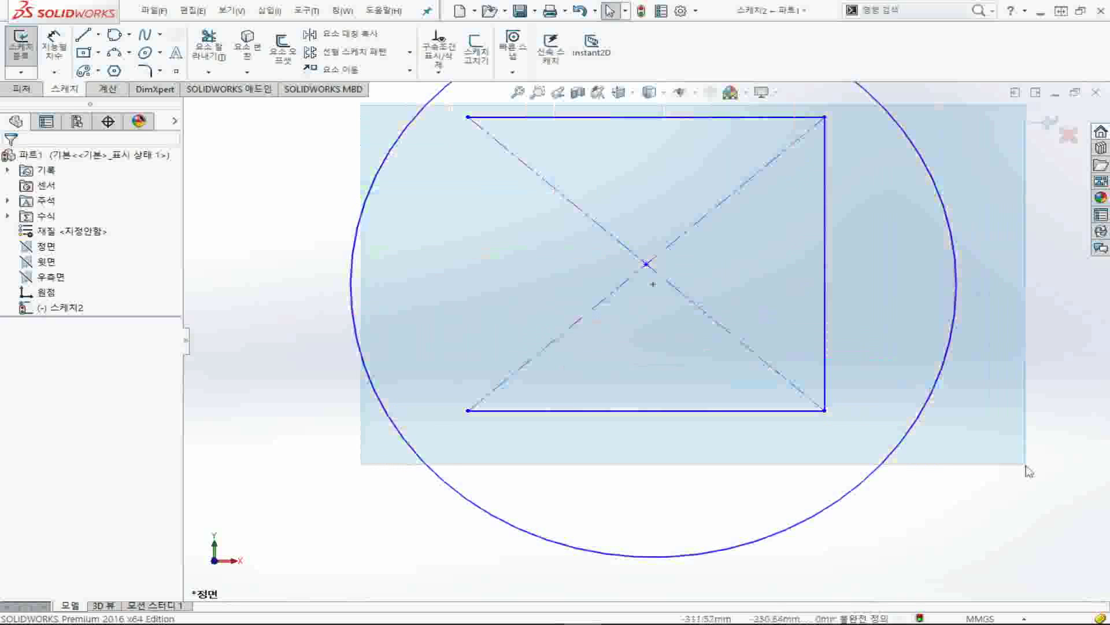
left_click_drag(1028, 472, 1030, 471)
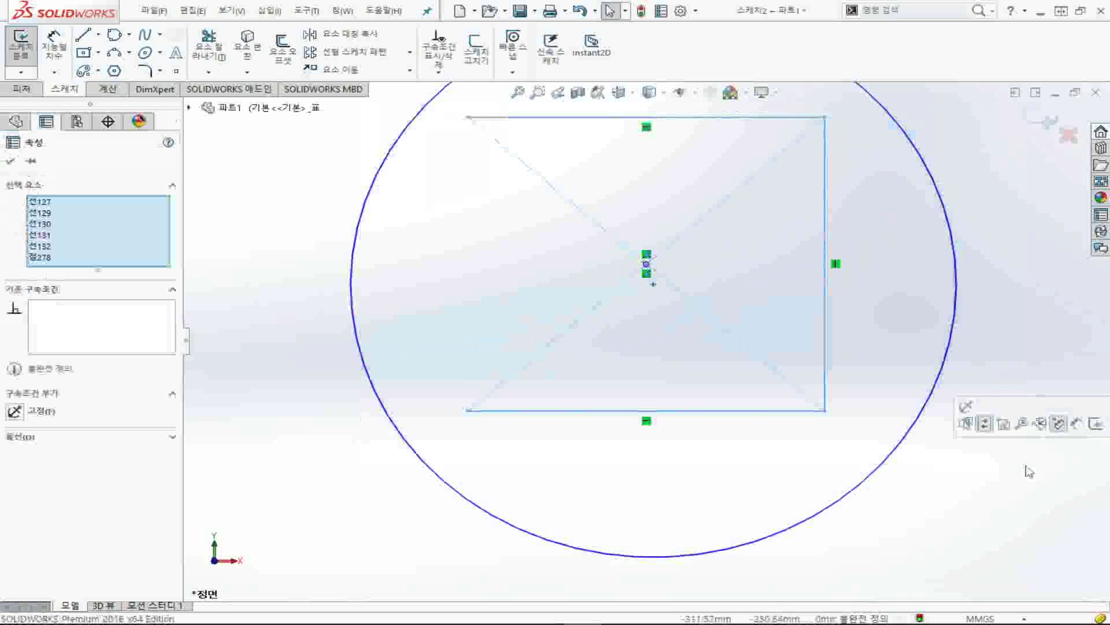
key("Delete")
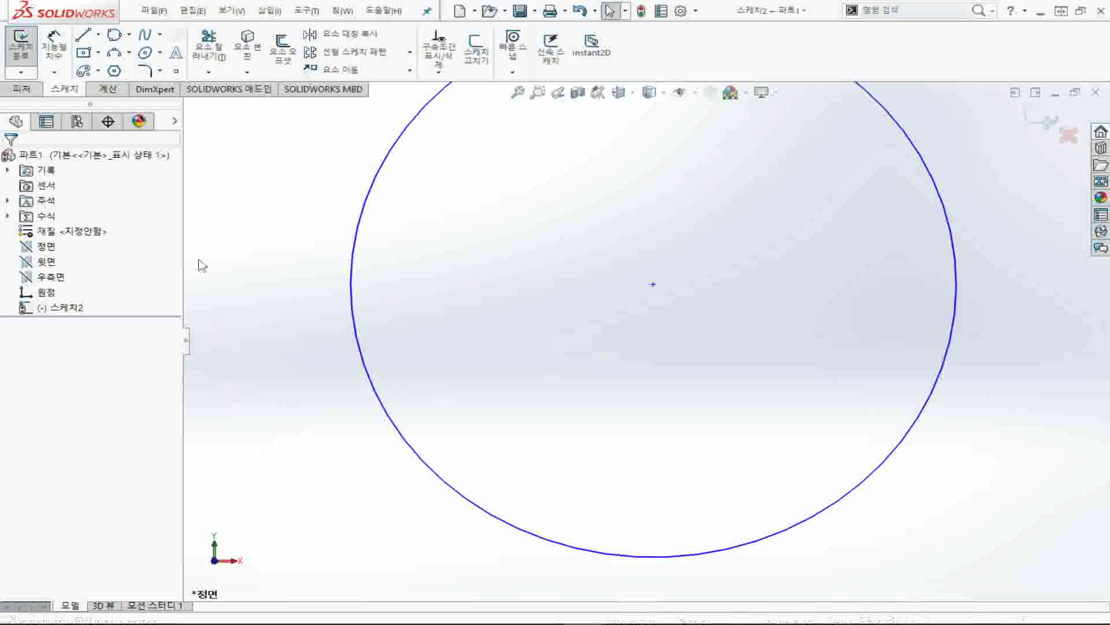
Step: Draw a square center rectangle with diagonals inside the large circle, then box-select it
left_click(84, 52)
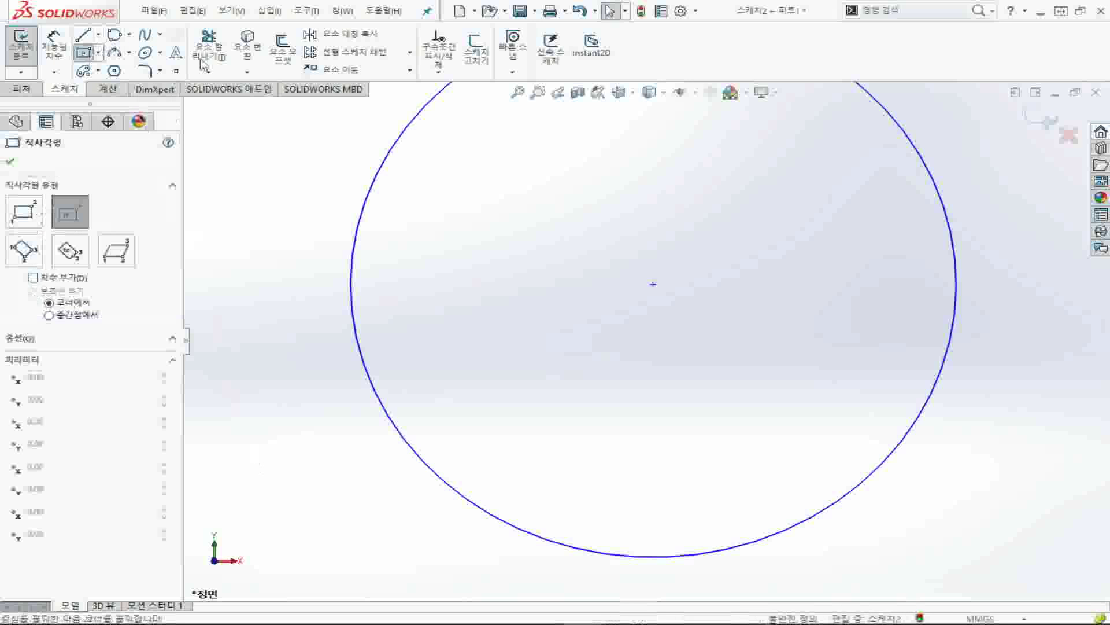
left_click(620, 229)
left_click(724, 334)
key("Escape")
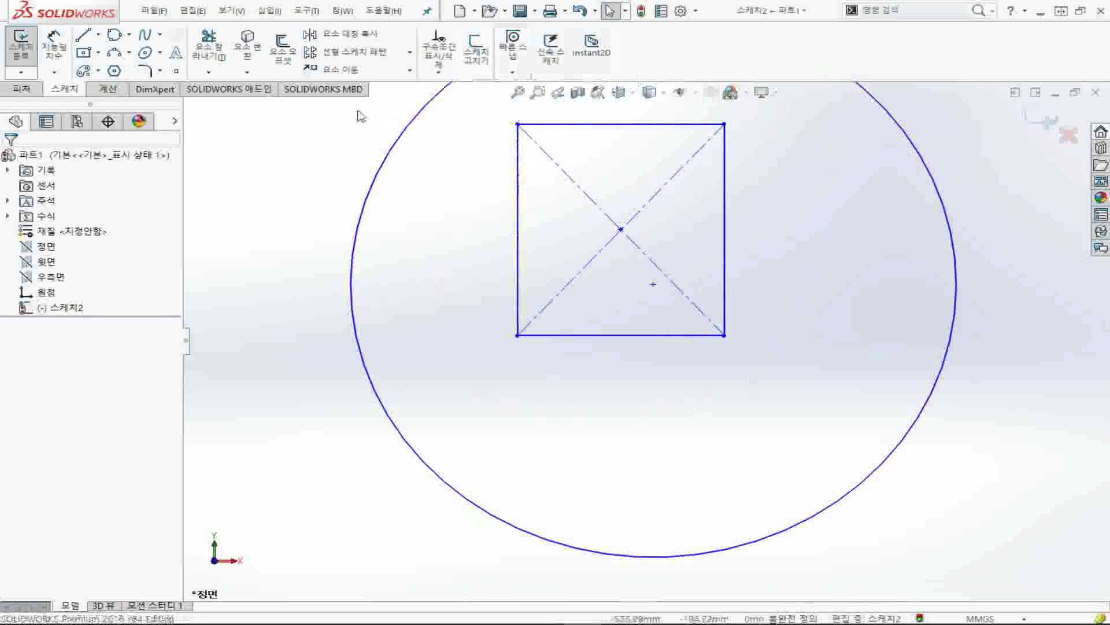
mouse_move(358, 111)
left_mouse_down()
mouse_move(834, 305)
mouse_move(950, 461)
left_mouse_up()
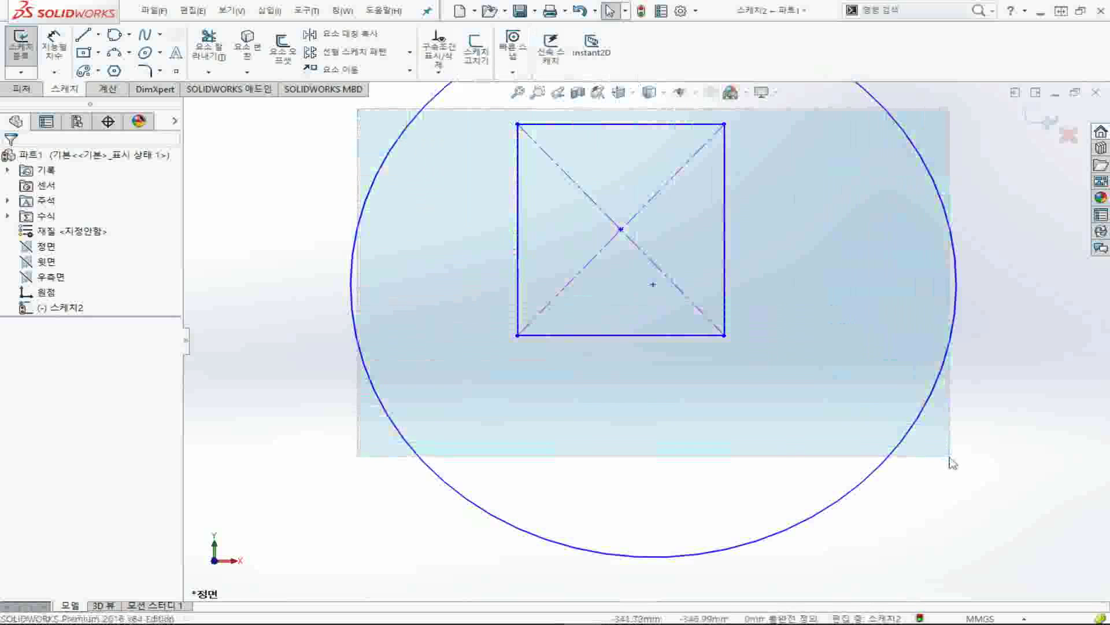
left_click_drag(950, 460, 950, 461)
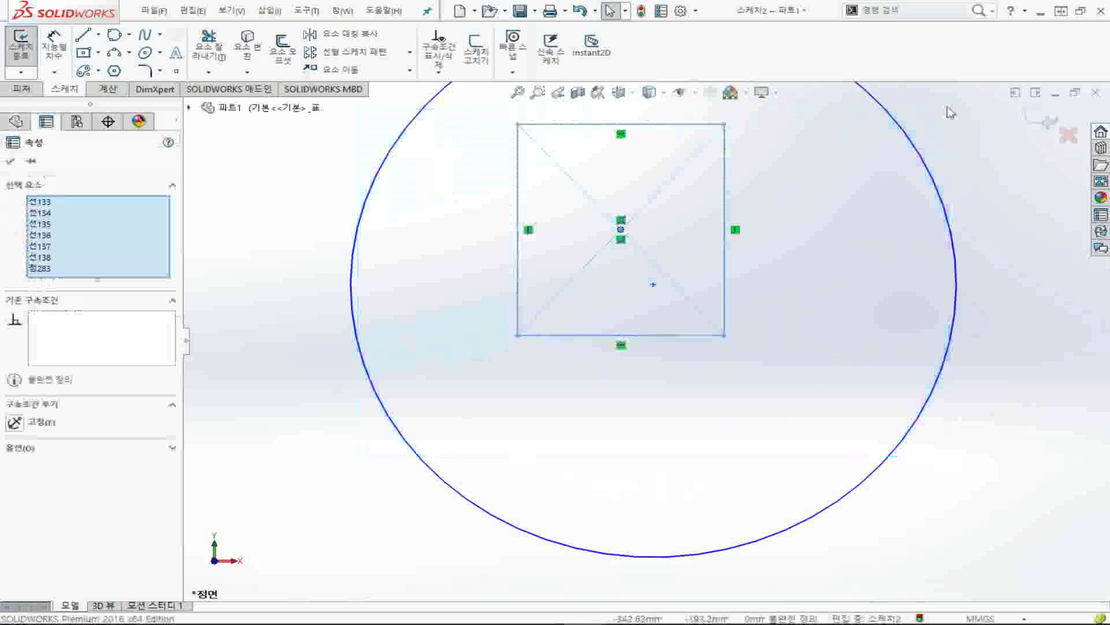
left_click(947, 106)
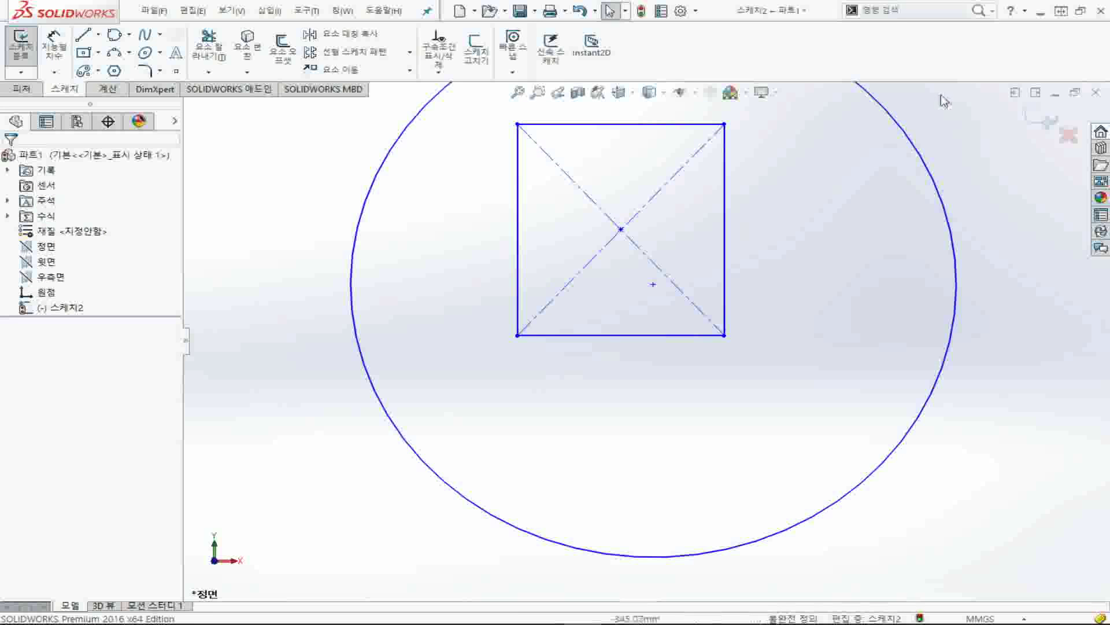
mouse_move(942, 94)
left_mouse_down()
mouse_move(301, 425)
mouse_move(318, 418)
left_mouse_up()
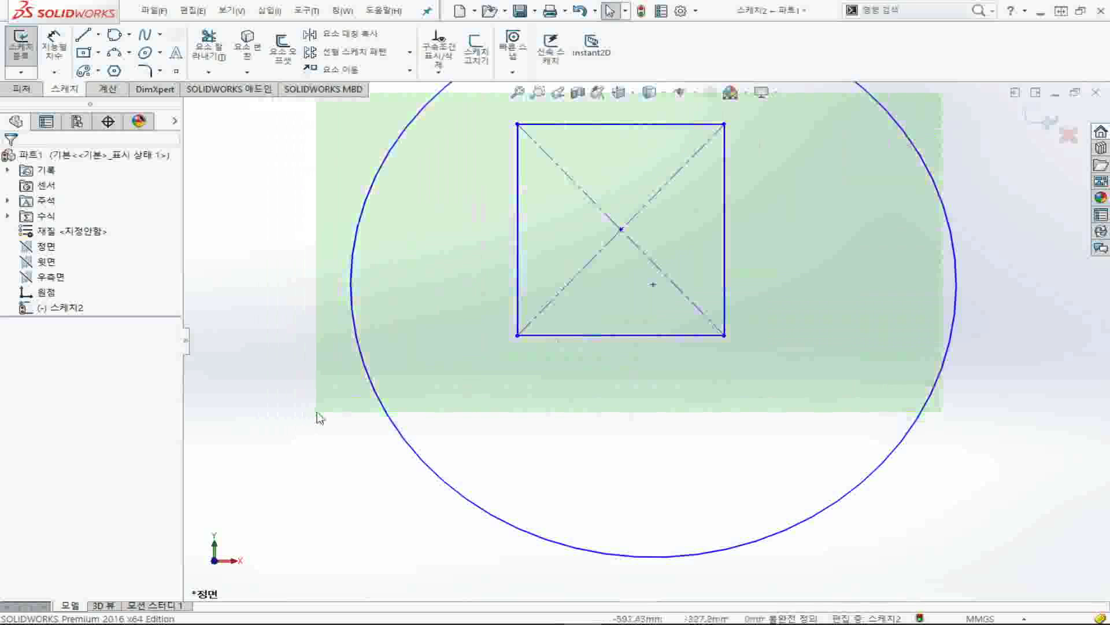
left_click_drag(317, 417, 318, 415)
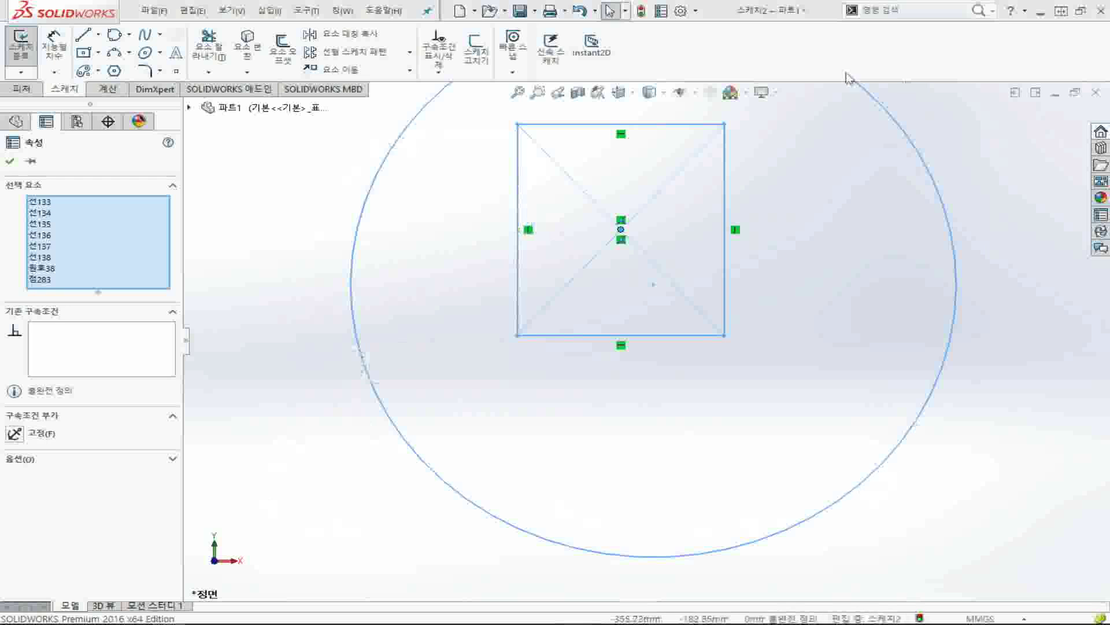
left_click(268, 250)
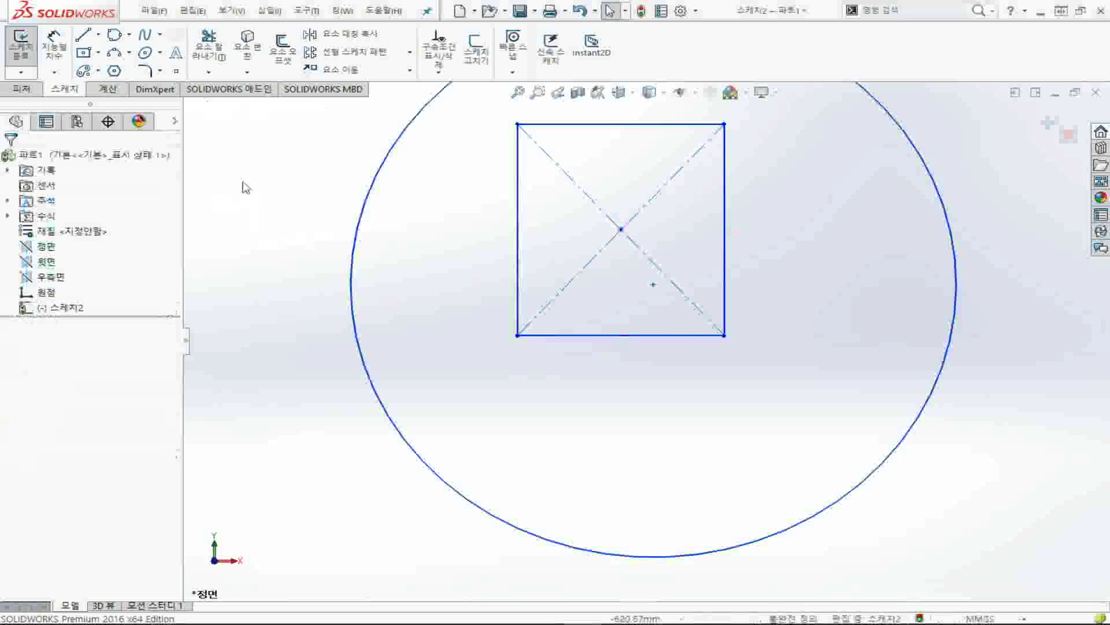
Step: Box-select the circle, the square's sides and diagonals, plus the leftover top and bottom lines
left_click_drag(476, 117, 653, 468)
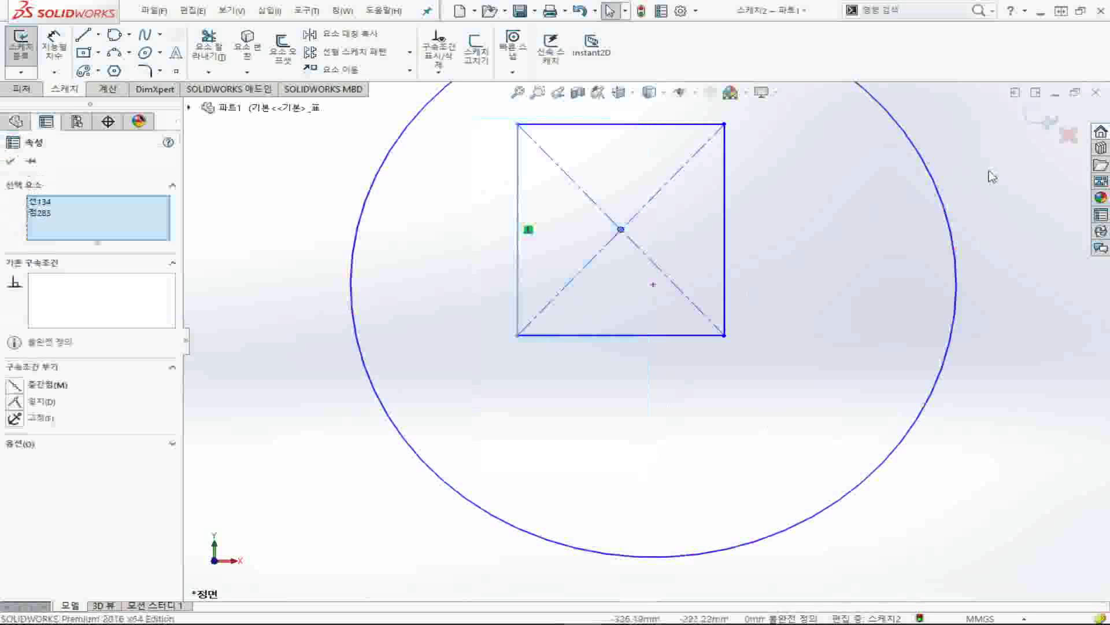
left_click_drag(991, 168, 467, 288)
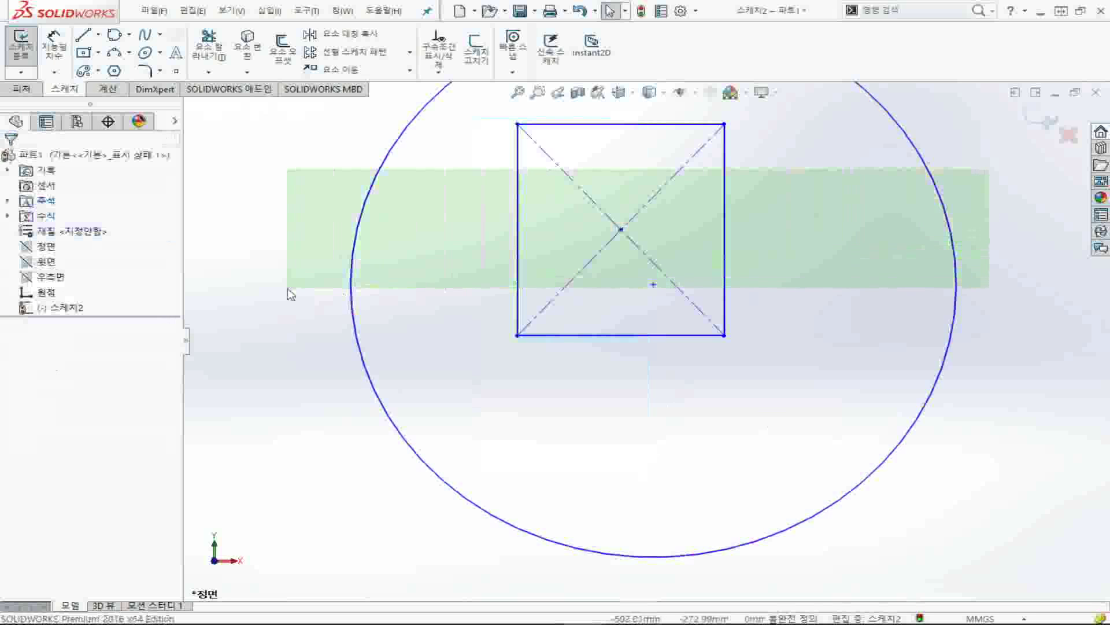
left_click_drag(467, 288, 287, 288)
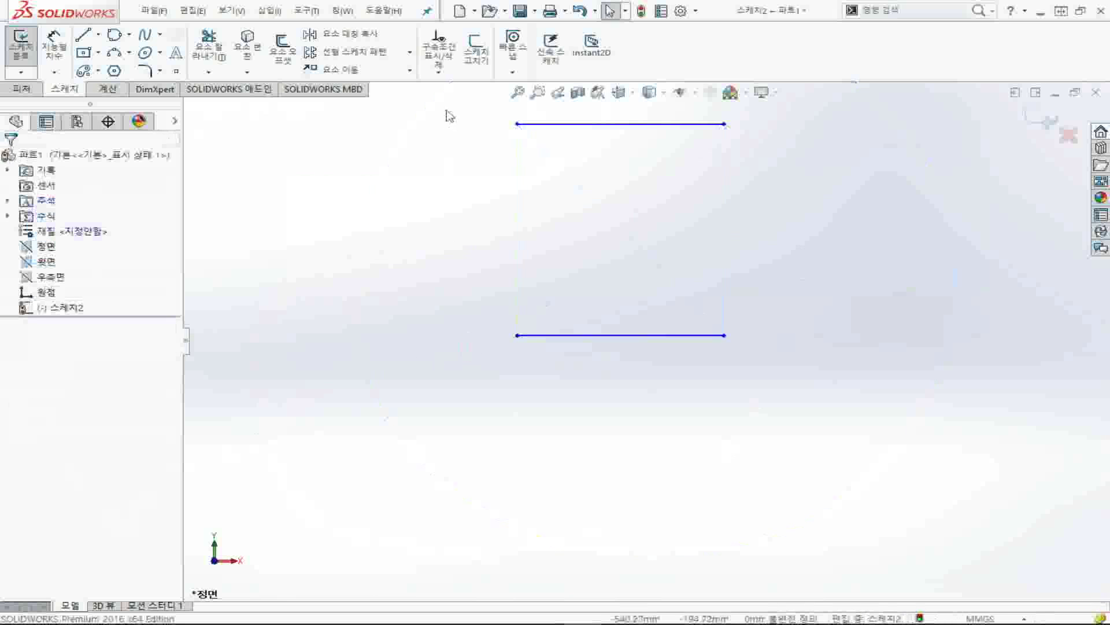
left_click_drag(450, 116, 798, 409)
Step: Delete the last two lines, draw a 5-sided polygon around a construction circle, and exit Sketch2
key("Delete")
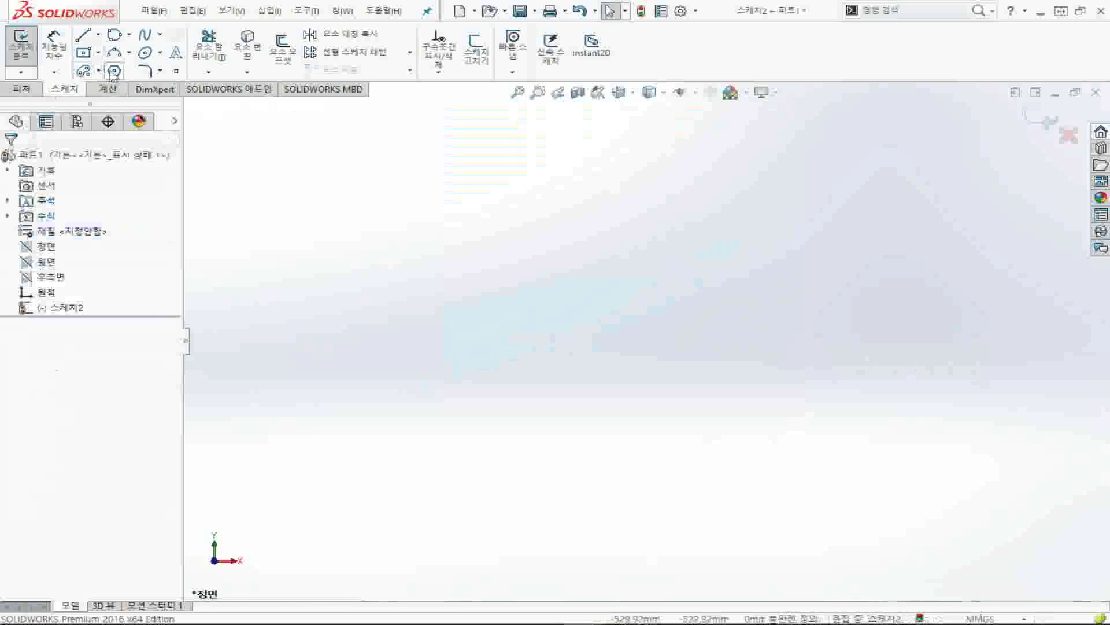
left_click(113, 70)
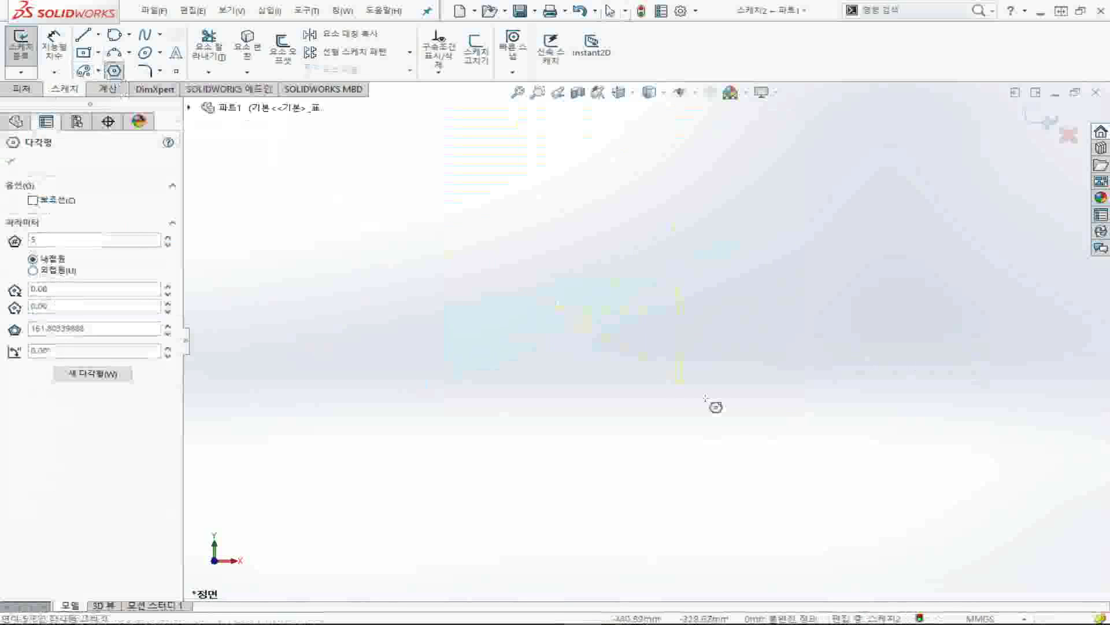
left_click_drag(554, 306, 615, 461)
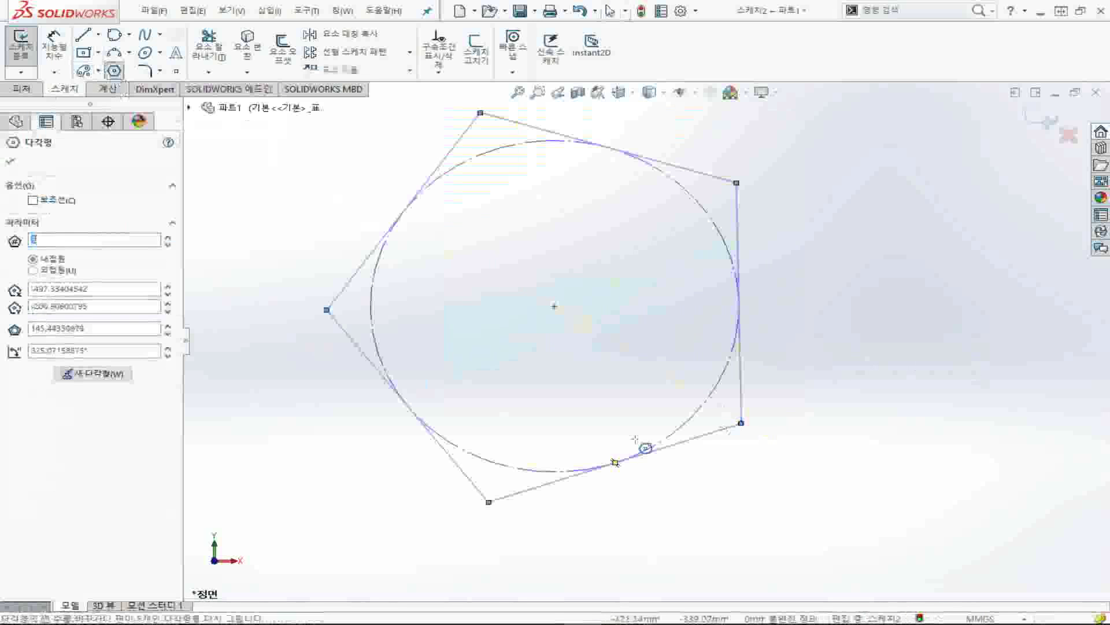
left_click(22, 47)
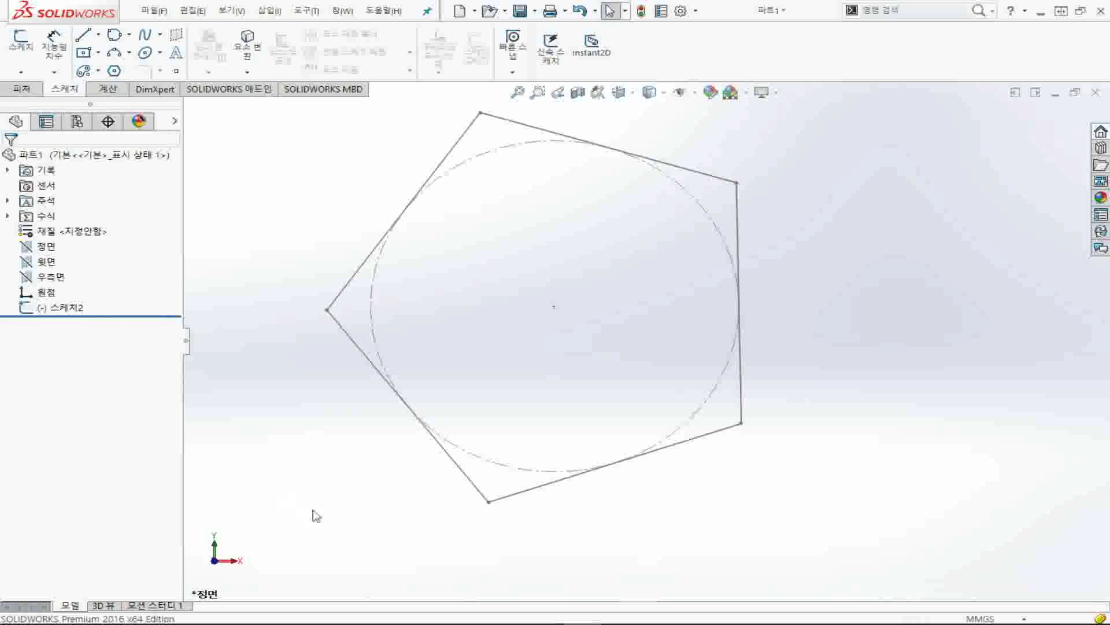
left_click(489, 502)
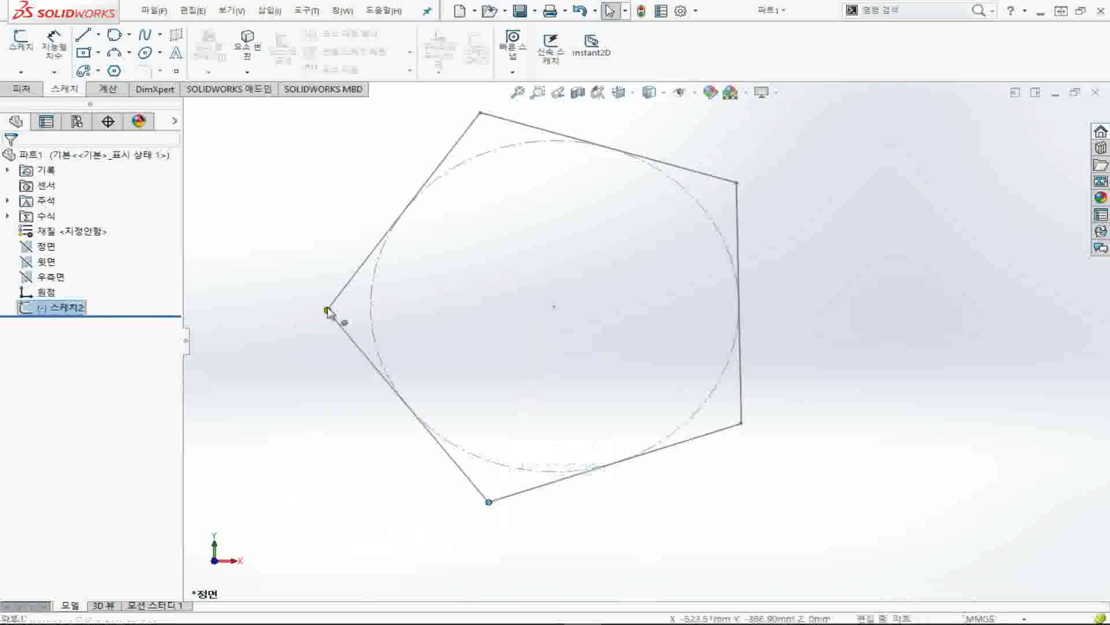
left_click(256, 424)
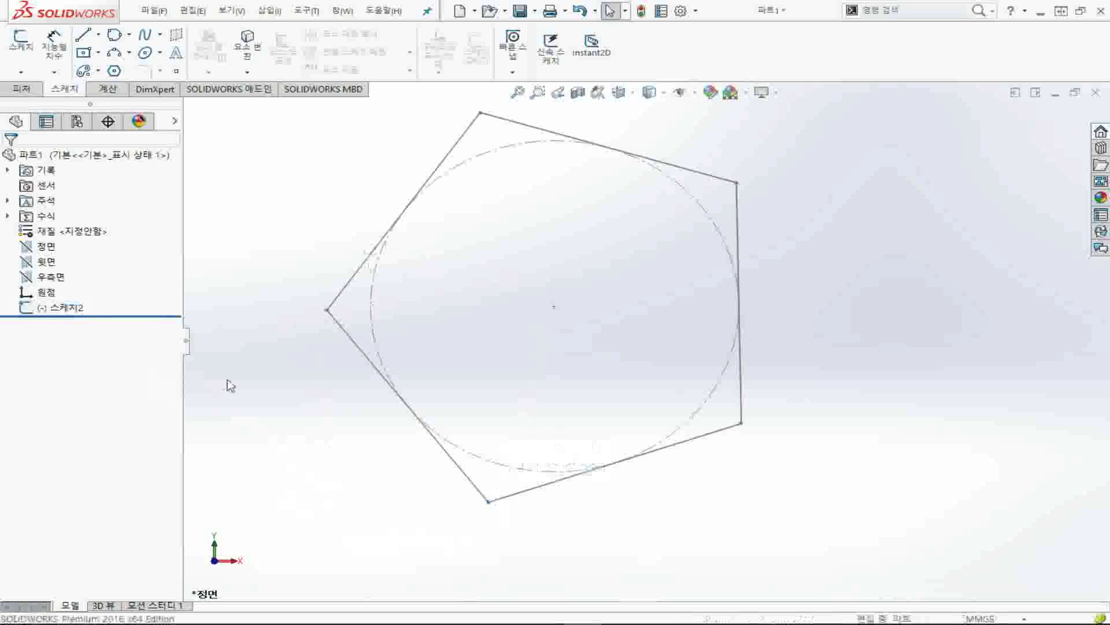
Step: Start Sketch3 on the Front plane with a wide center rectangle overlapping the pentagon's top
left_click(35, 249)
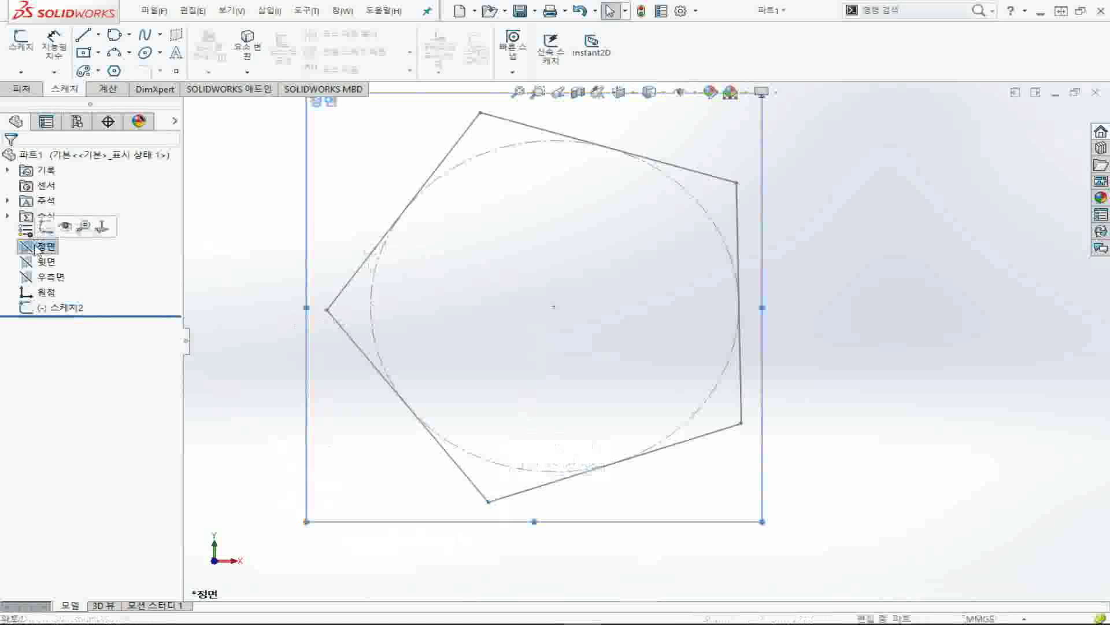
left_click(24, 44)
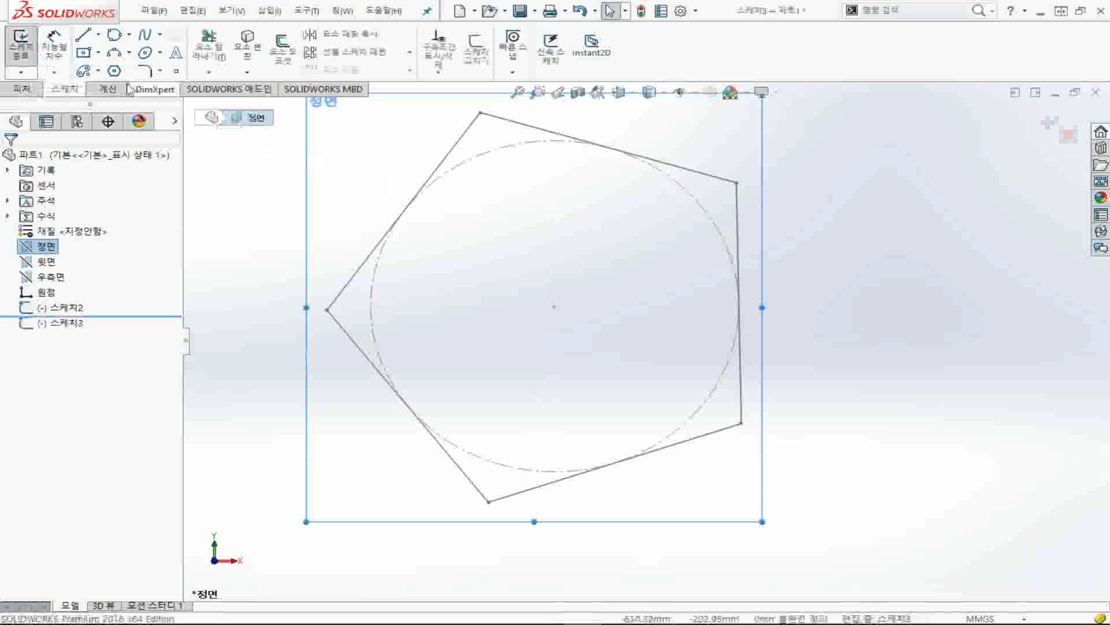
left_click(84, 52)
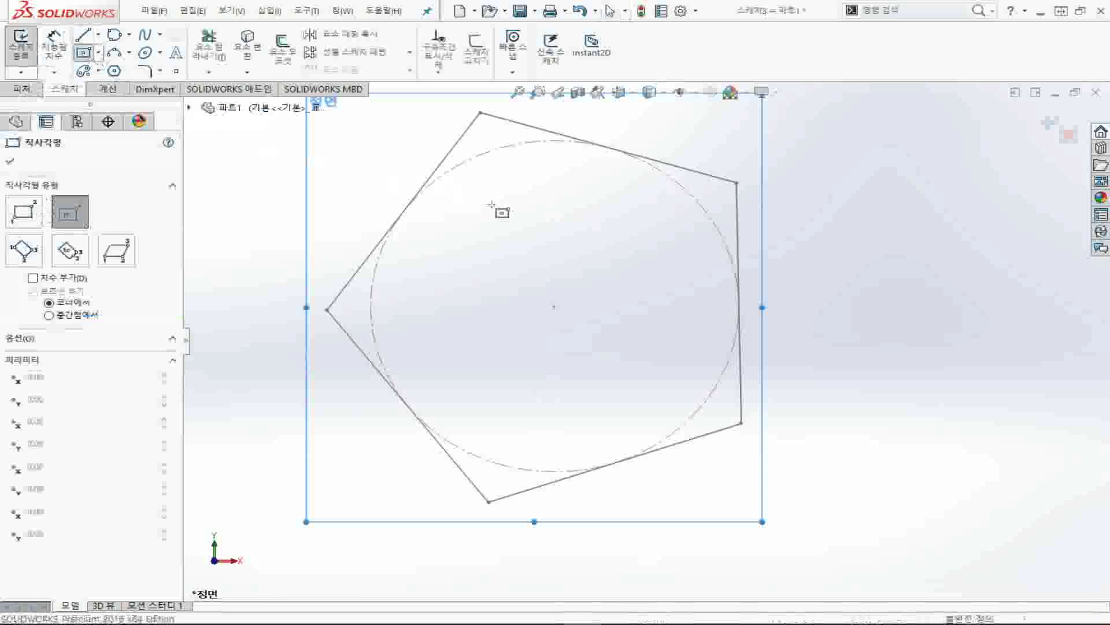
left_click(491, 203)
left_click(799, 276)
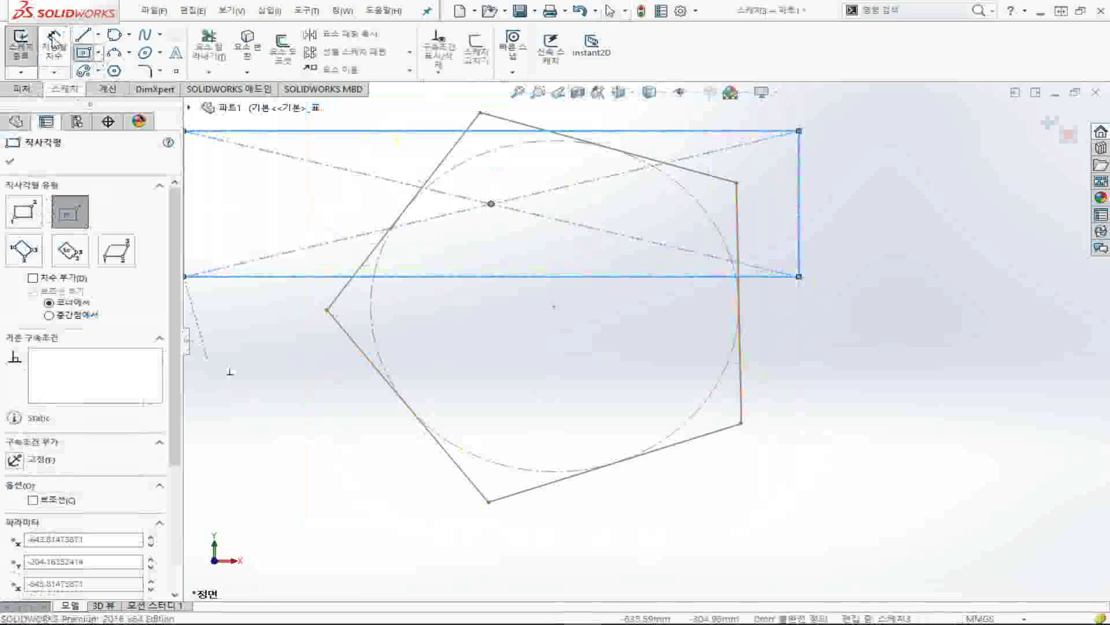
key("Escape")
Step: Select the pentagon's bottom and lower-left edges, then exit Sketch3
left_click(701, 437)
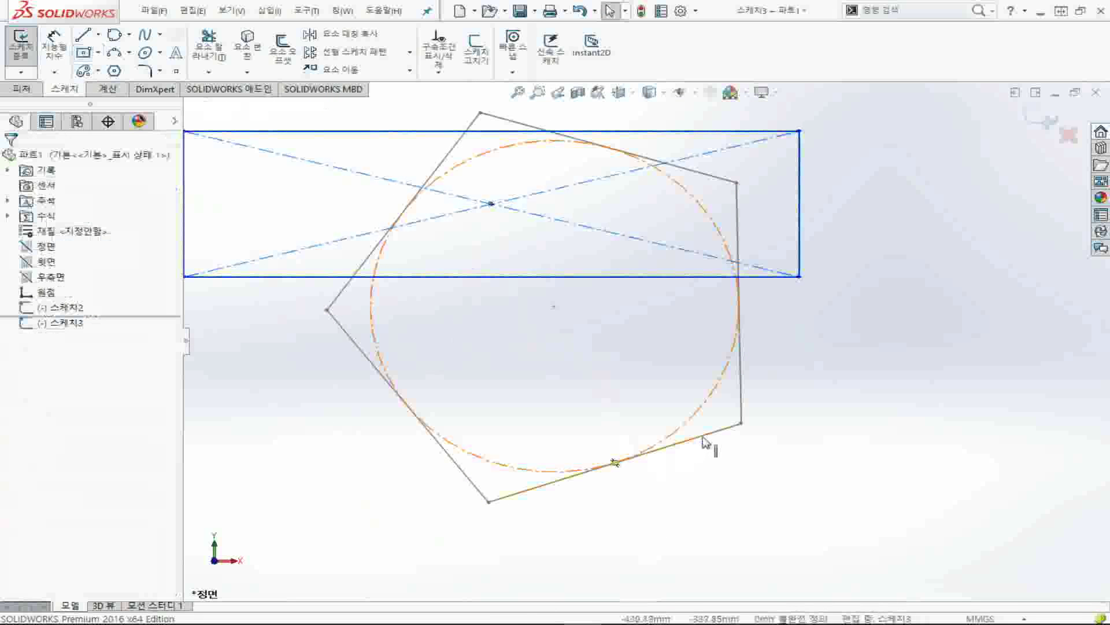
left_click(365, 356, "ctrl")
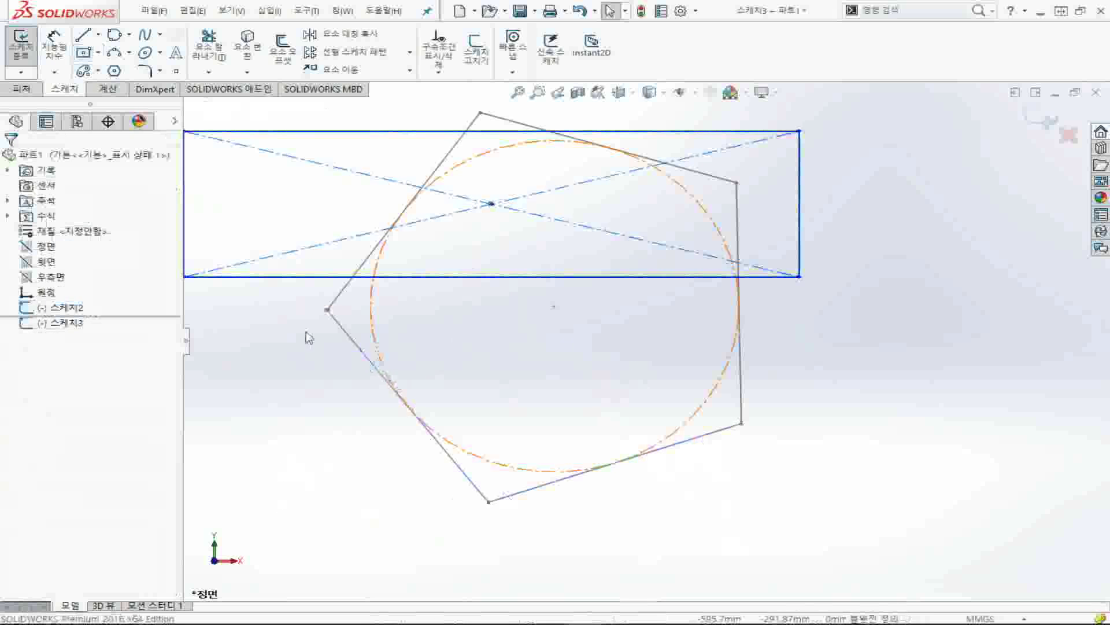
left_click(22, 49)
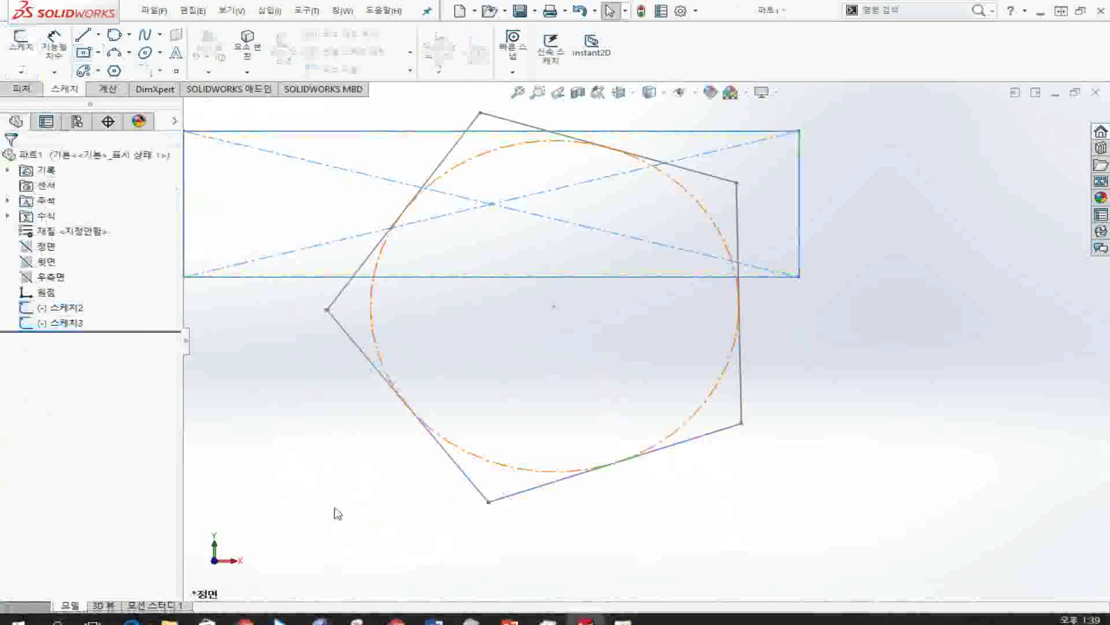
left_click(338, 513)
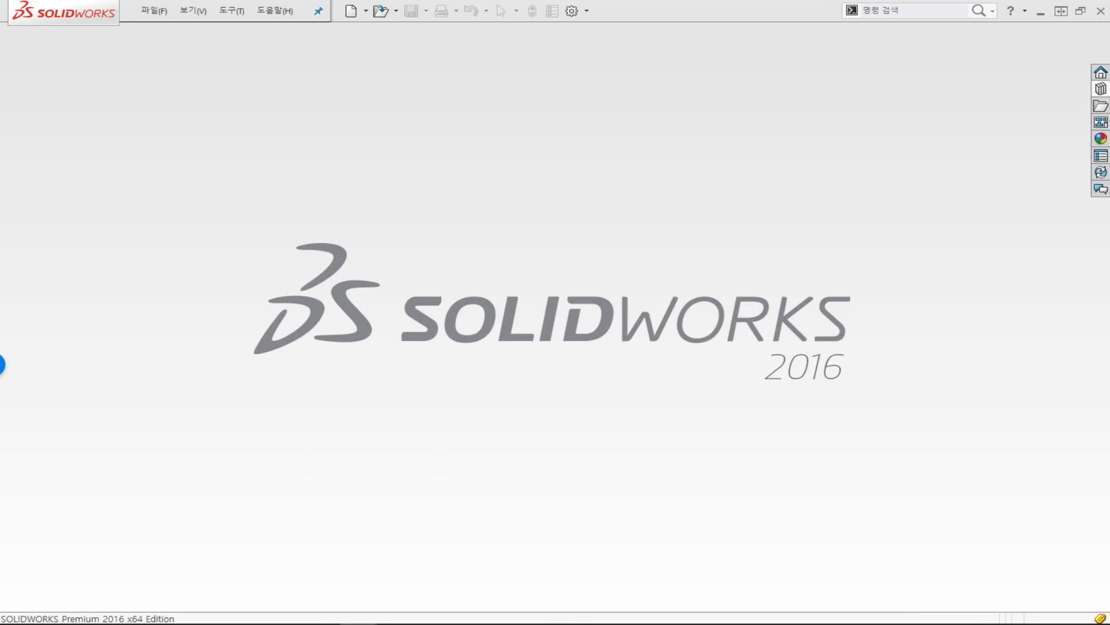